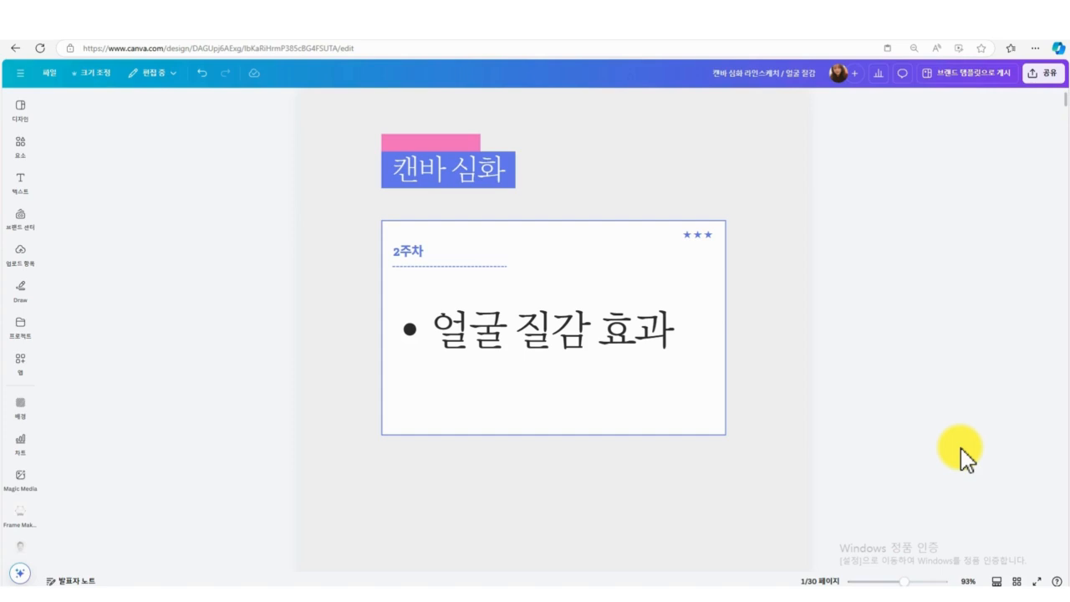
# On page 2, shift the line-art face toward the lower-right corner and enlarge the split portrait, moving it against the page's left edge.
pyautogui.scroll(-6, 932, 456)
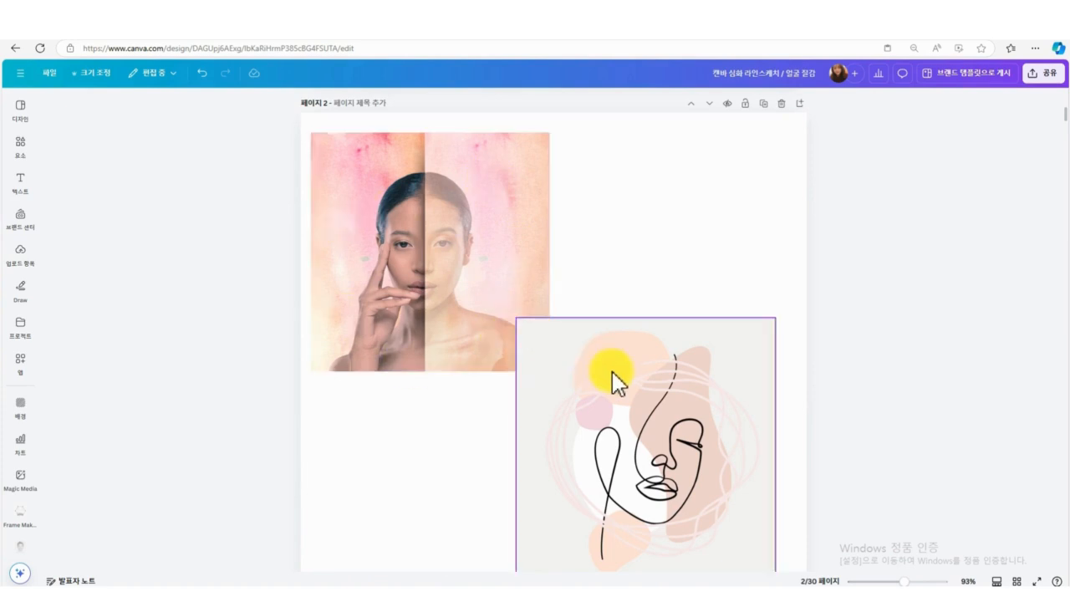
pyautogui.moveTo(616, 376); pyautogui.dragTo(654, 391)
pyautogui.click(497, 325)
pyautogui.moveTo(552, 375); pyautogui.dragTo(603, 426)
pyautogui.moveTo(464, 265); pyautogui.dragTo(452, 261)
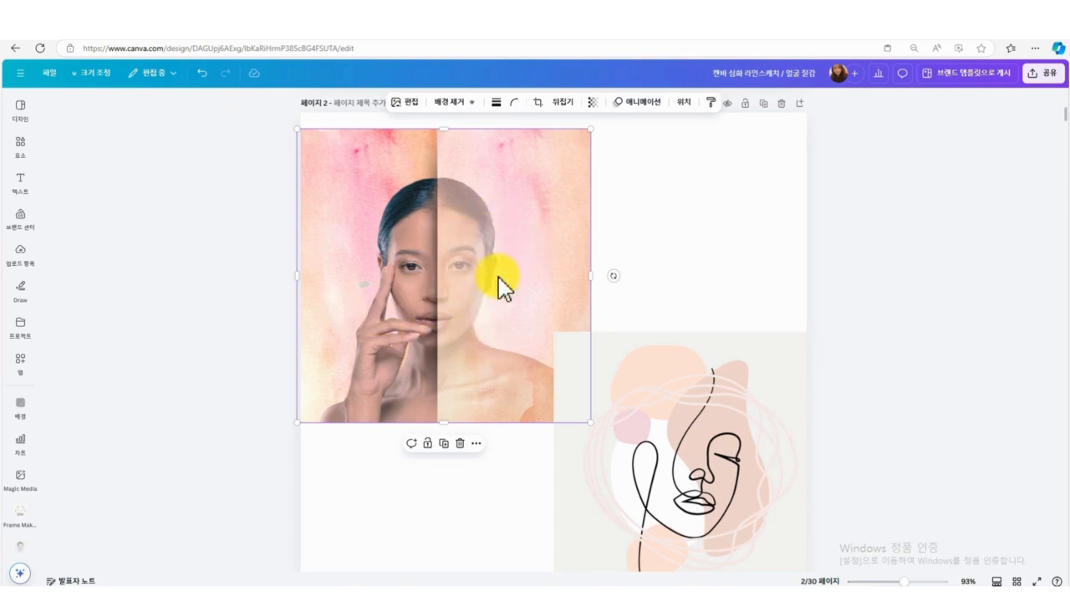
# Zoom the canvas out to 75% and add a blank page after the split-face example on page 3.
pyautogui.scroll(-7, 970, 372)
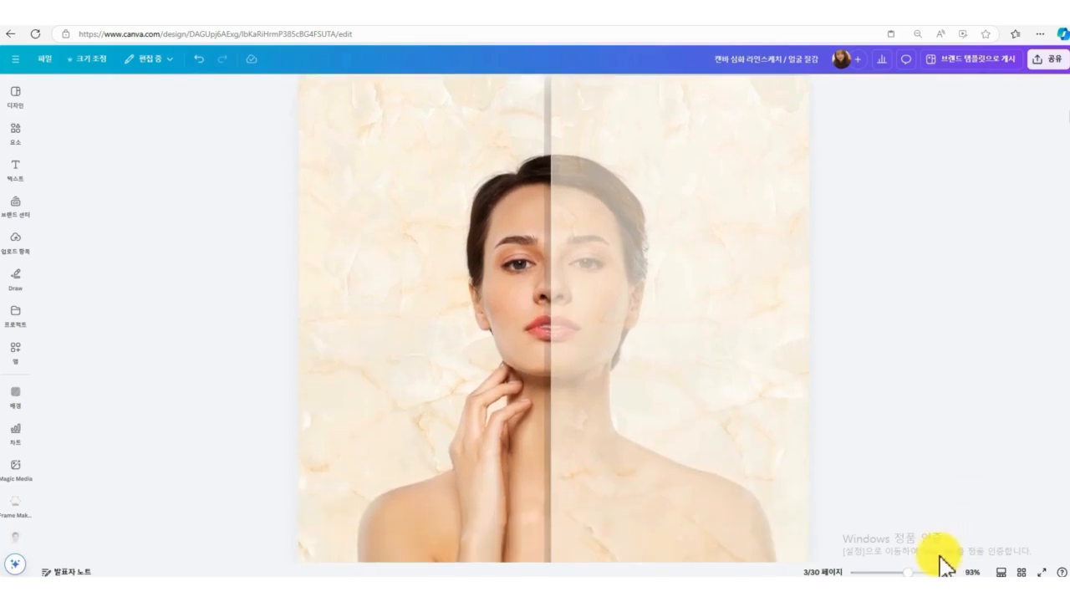
pyautogui.moveTo(906, 573); pyautogui.dragTo(903, 572)
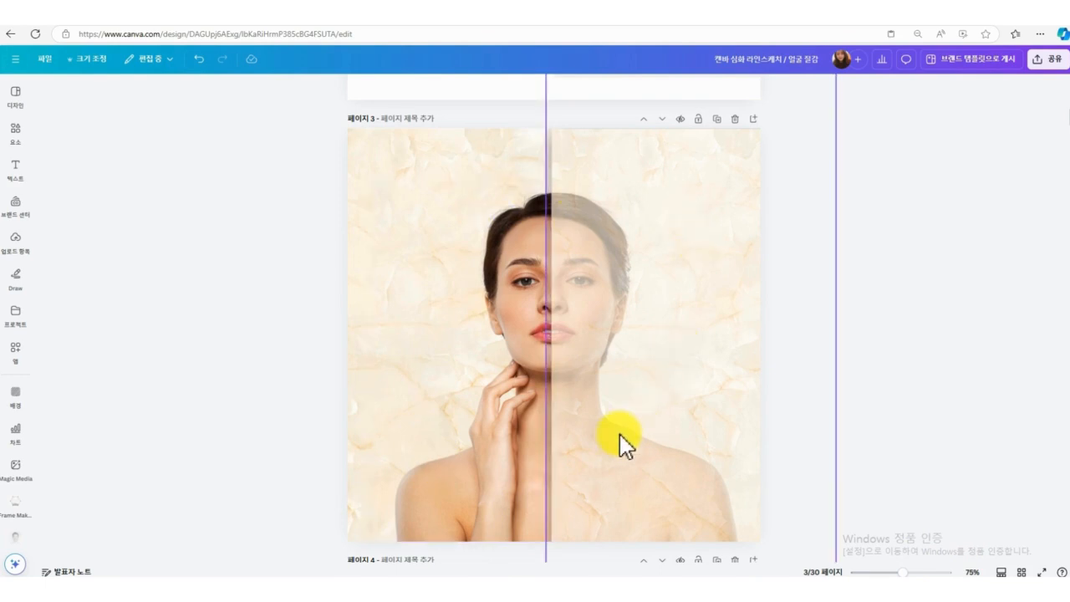
pyautogui.click(752, 127)
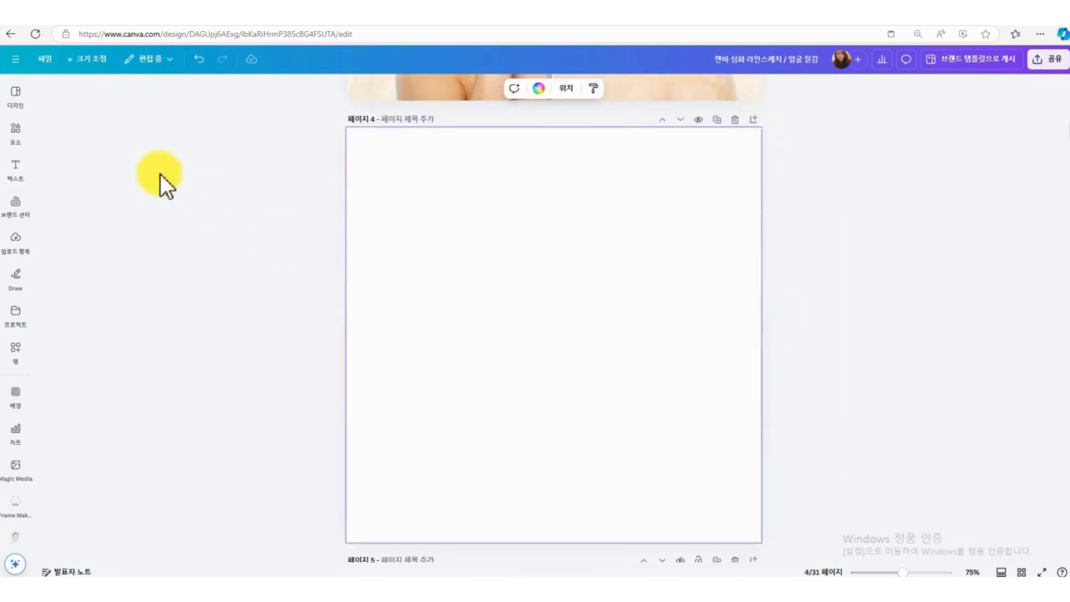
# Search the elements library for "여자 얼굴" and limit the results to photos.
pyautogui.click(17, 134)
pyautogui.click(100, 88)
pyautogui.write('여자')
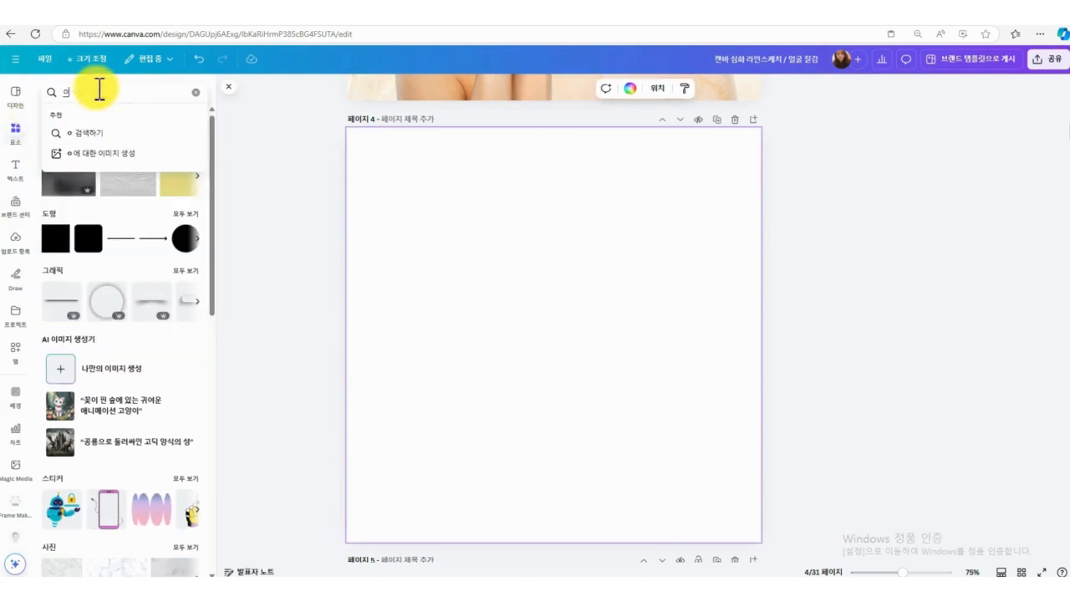
pyautogui.write(' 얼굴')
pyautogui.press('Return')
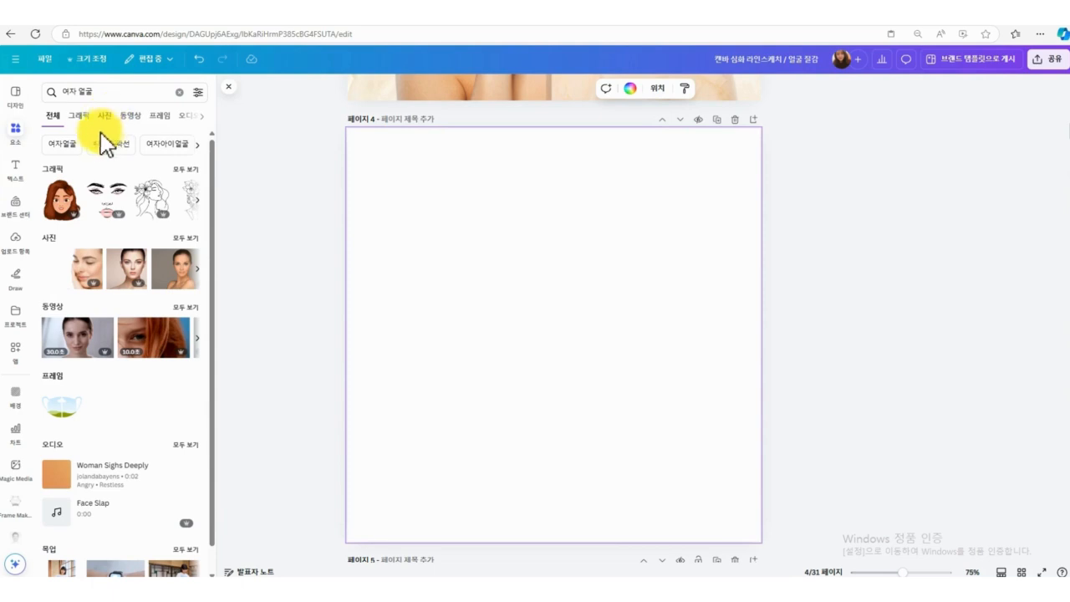
pyautogui.click(102, 117)
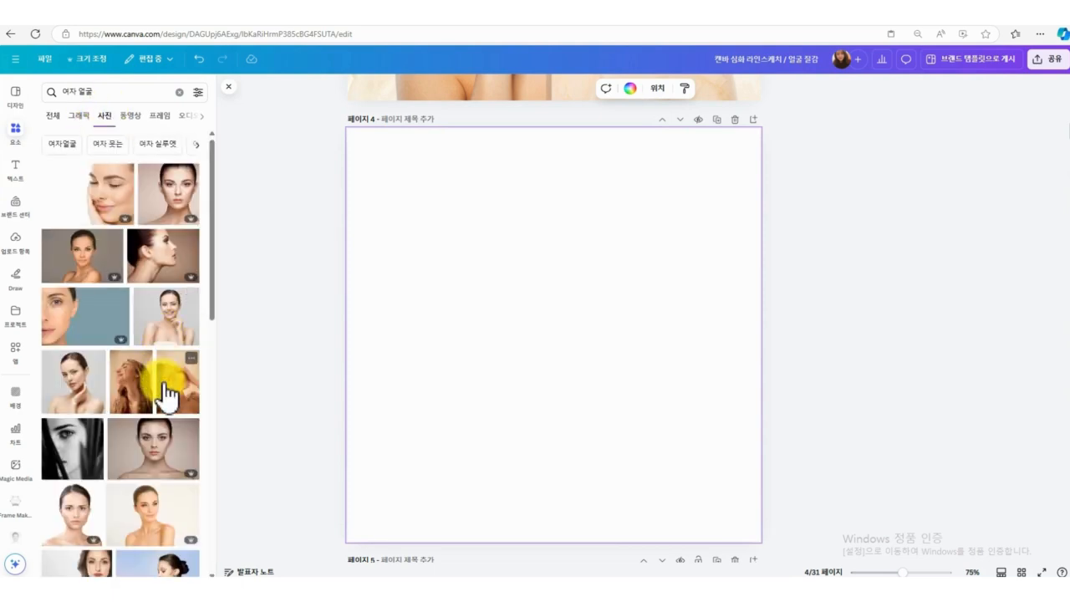
# Insert the photo of the smiling woman with a hand near her chin and place it on the blank page 4.
pyautogui.moveTo(167, 391); pyautogui.dragTo(286, 392)
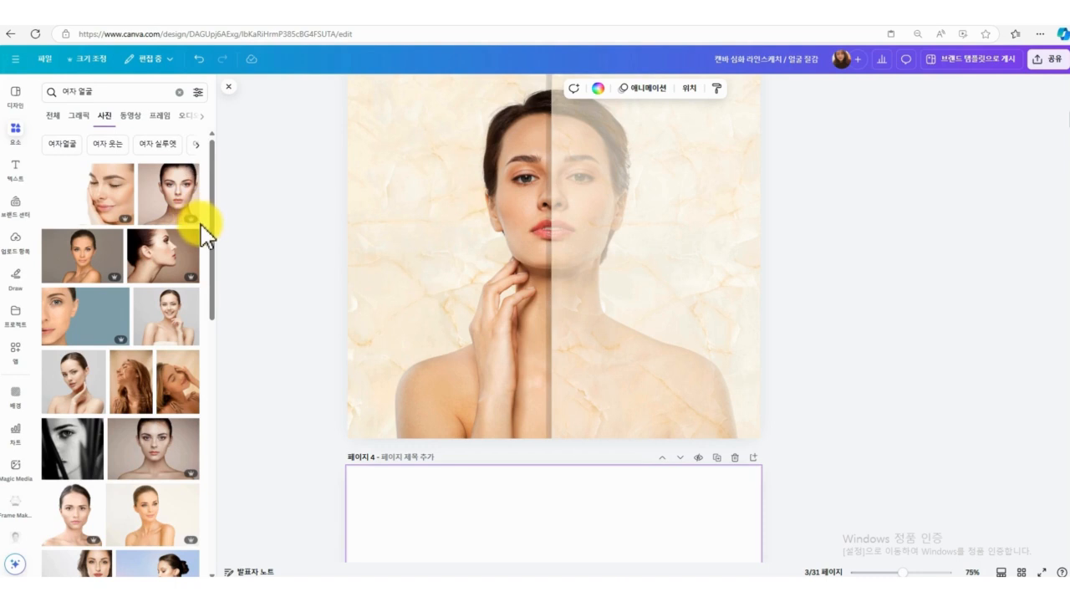
pyautogui.scroll(-1, 144, 422)
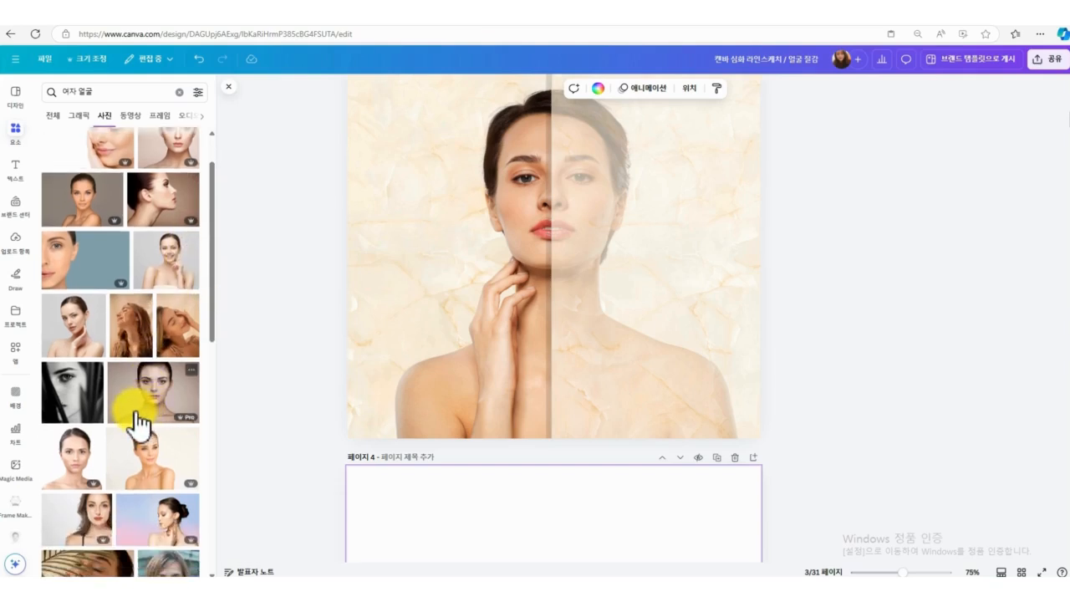
pyautogui.scroll(-1, 138, 422)
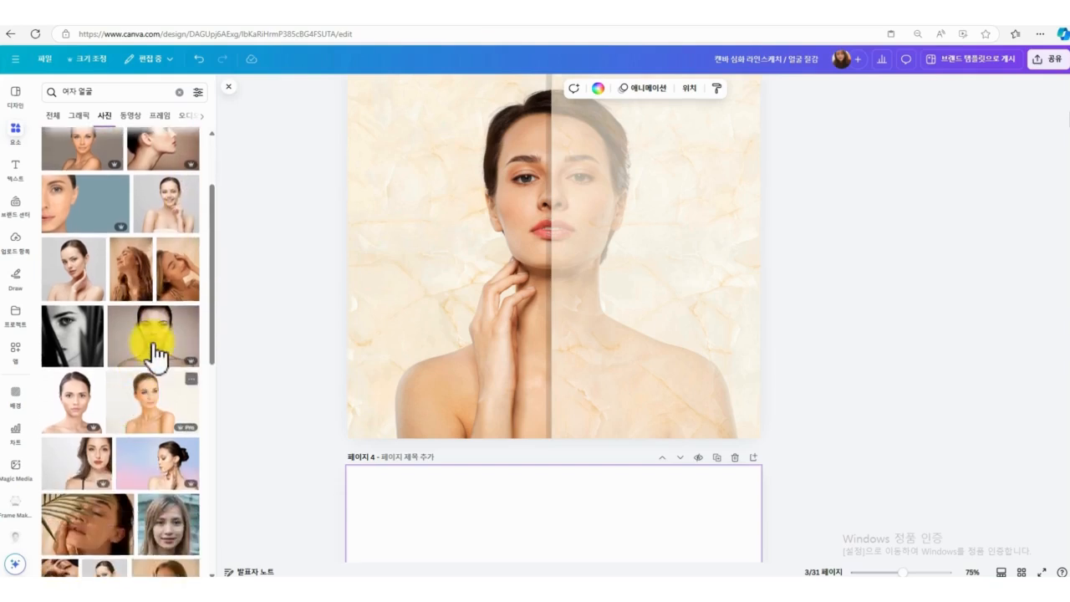
pyautogui.click(177, 195)
pyautogui.scroll(2, 585, 179)
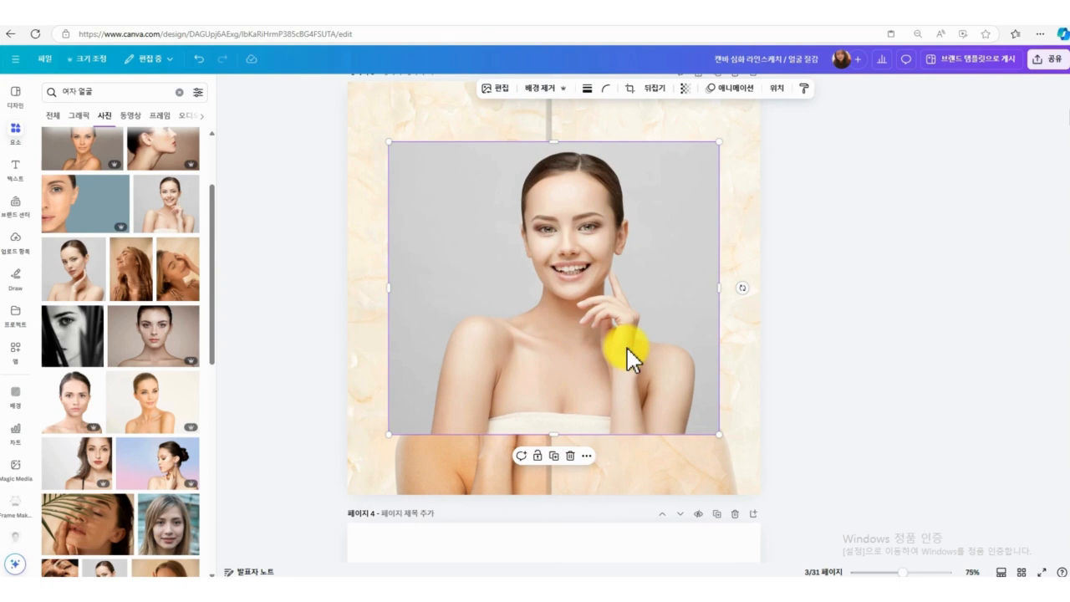
pyautogui.scroll(-2, 593, 354)
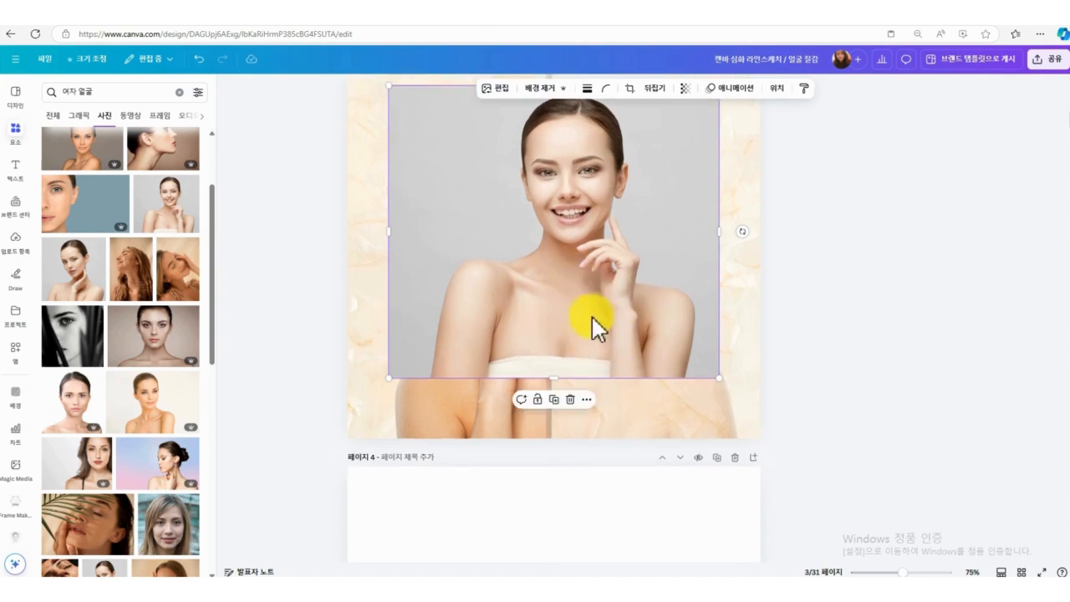
pyautogui.moveTo(588, 247); pyautogui.dragTo(619, 334)
pyautogui.scroll(-2, 597, 351)
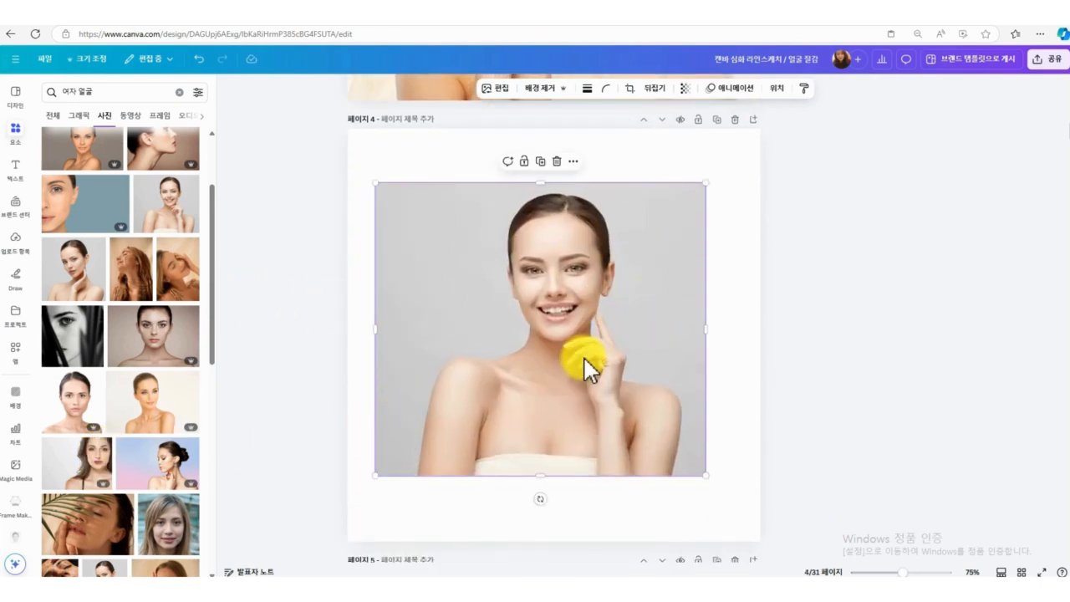
# Remove the woman photo's background and stack an aligned duplicate over the original.
pyautogui.click(535, 89)
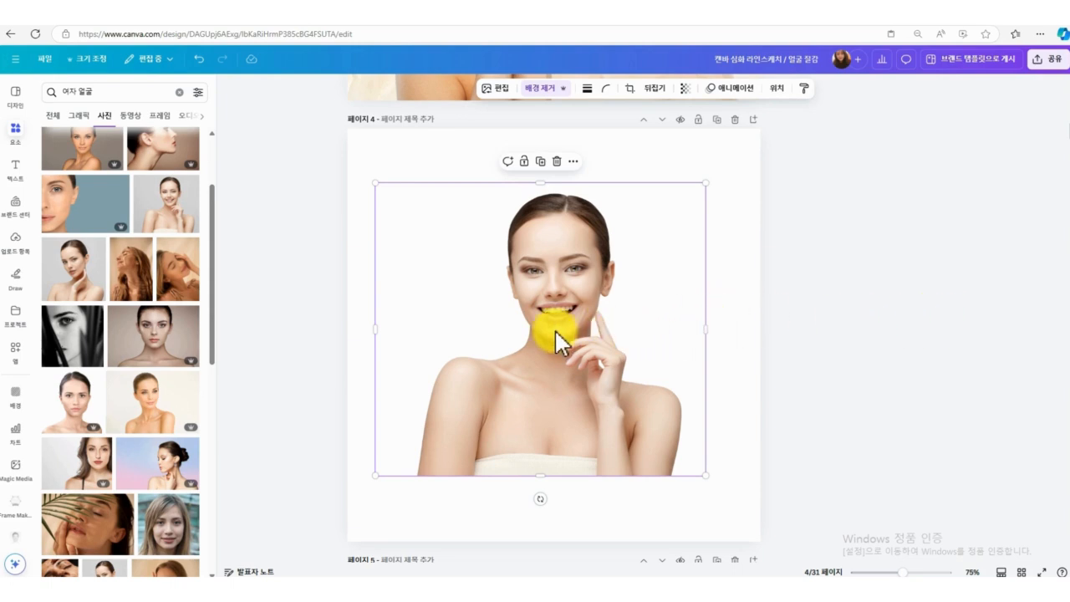
pyautogui.moveTo(533, 322); pyautogui.dragTo(584, 338)
pyautogui.doubleClick(387, 336)
pyautogui.click(877, 299)
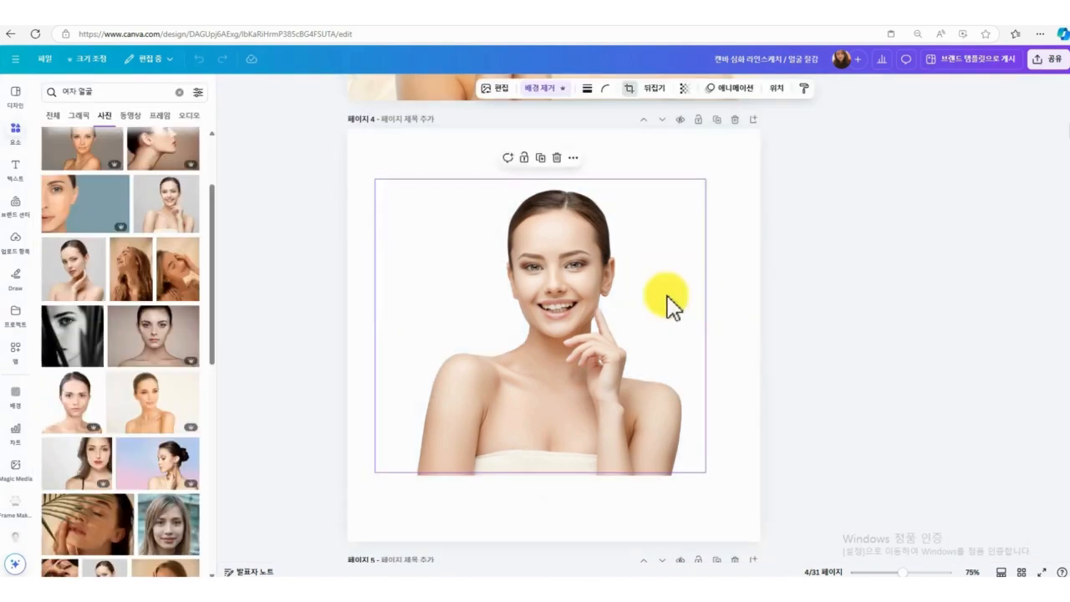
# Crop one copy of the portrait to its right half and the other to its left half, meeting at the face's centre line.
pyautogui.moveTo(375, 327); pyautogui.dragTo(553, 340)
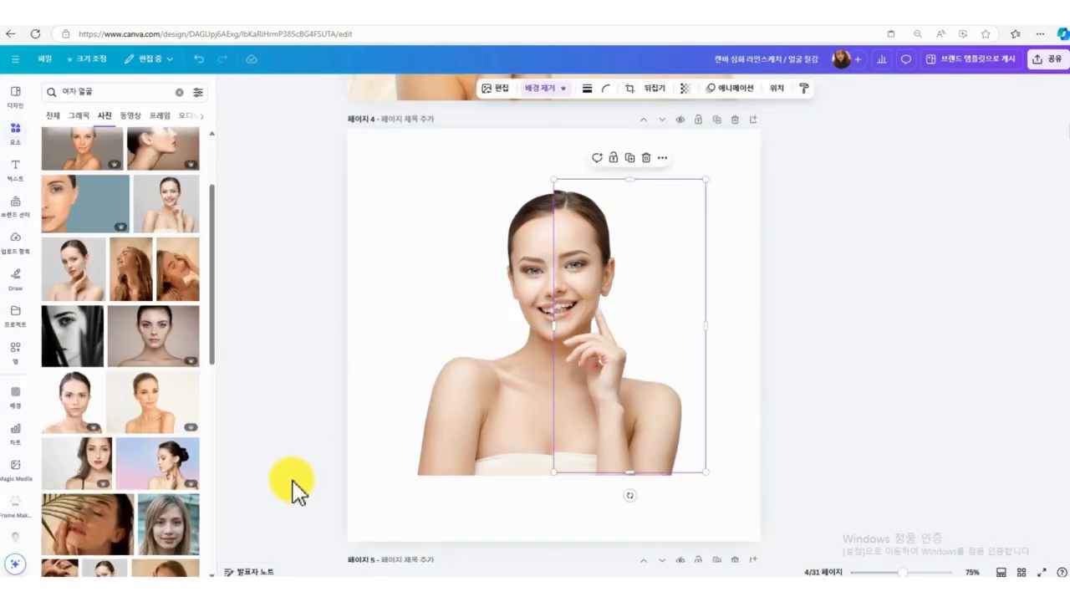
pyautogui.click(456, 404)
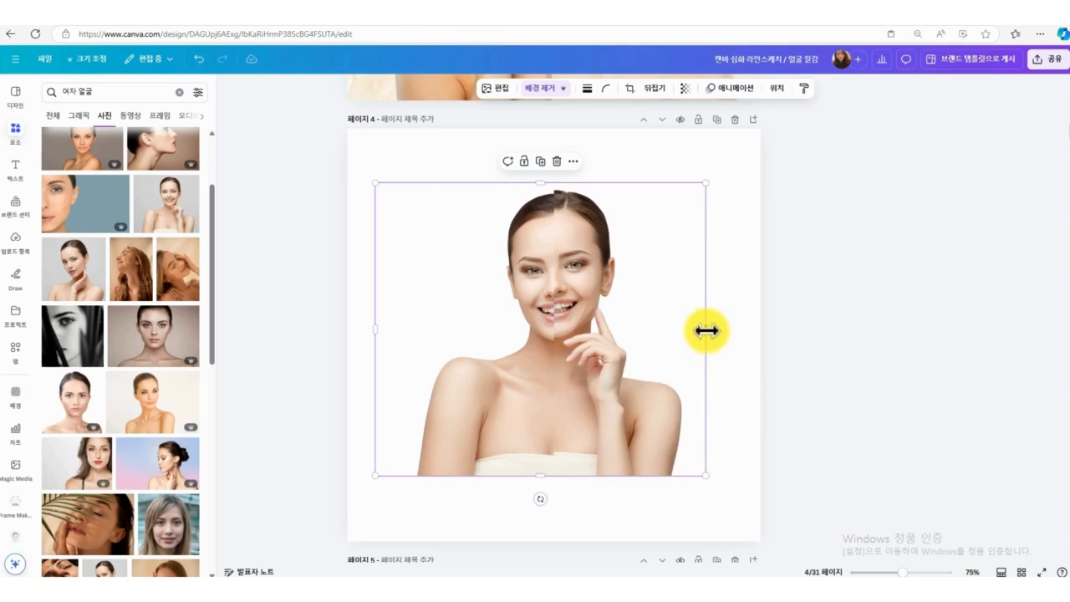
pyautogui.moveTo(706, 330); pyautogui.dragTo(508, 324)
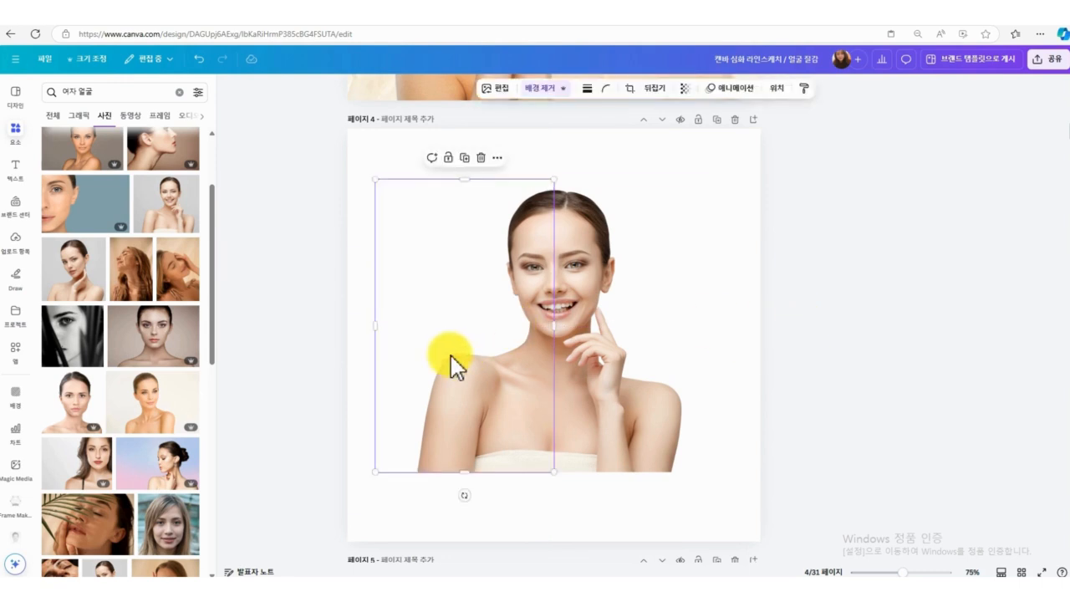
pyautogui.click(961, 343)
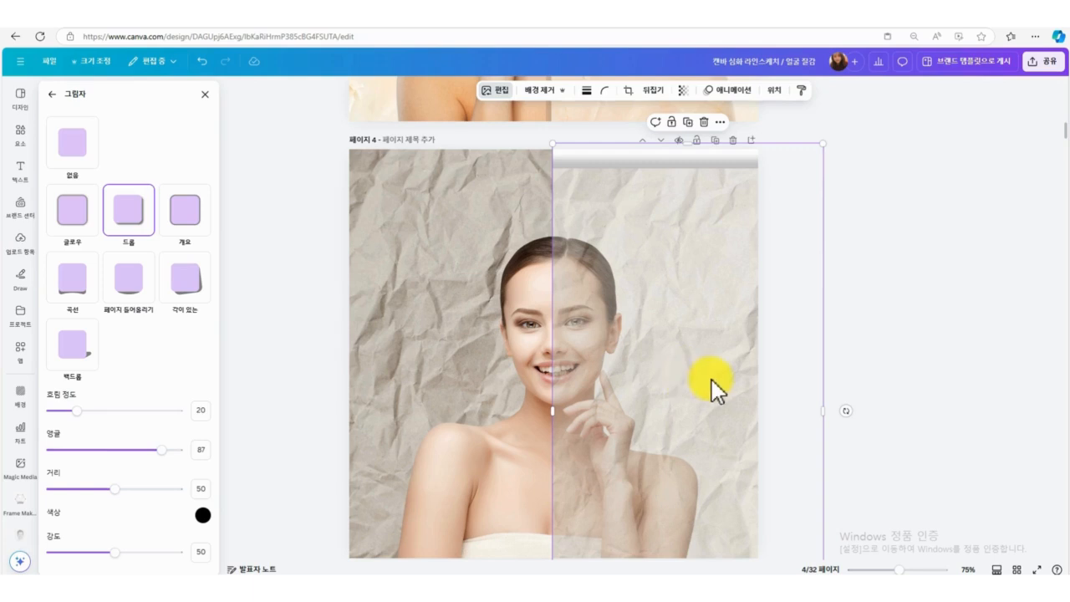
# Reposition the semi-transparent crumpled-paper overlay on page 4 so its left edge follows the centre line of the face.
pyautogui.moveTo(711, 379); pyautogui.dragTo(693, 384)
pyautogui.moveTo(691, 278); pyautogui.dragTo(711, 263)
pyautogui.scroll(-2, 749, 306)
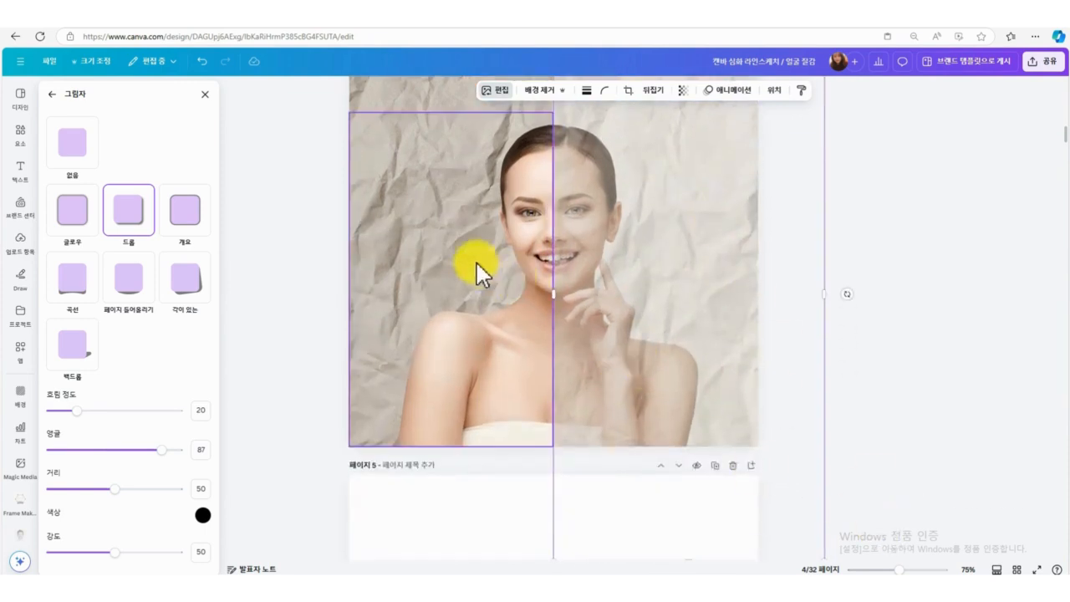
pyautogui.scroll(2, 493, 285)
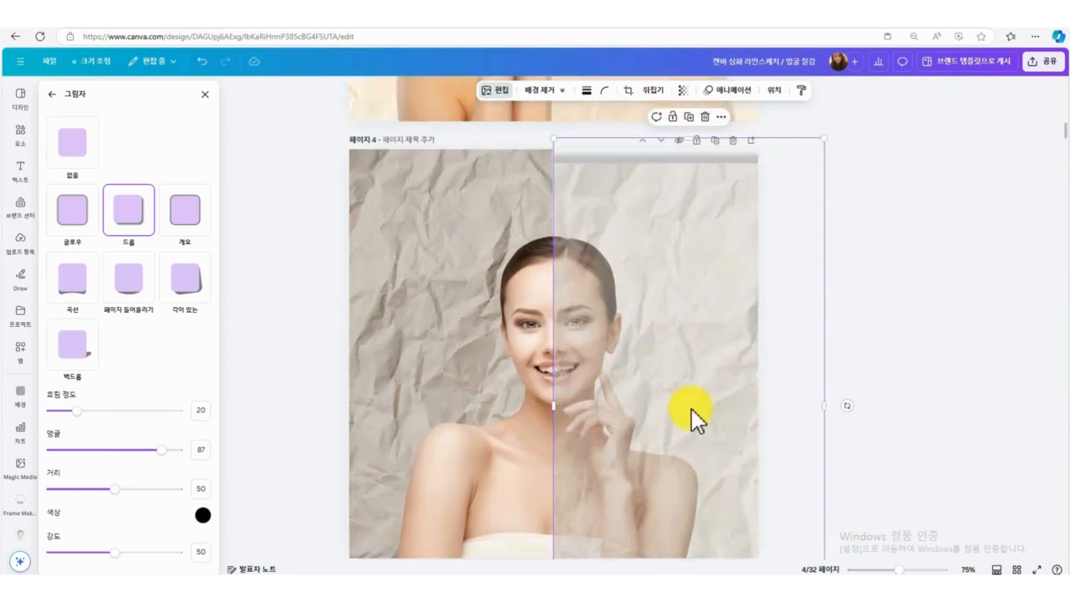
pyautogui.moveTo(690, 407); pyautogui.dragTo(690, 411)
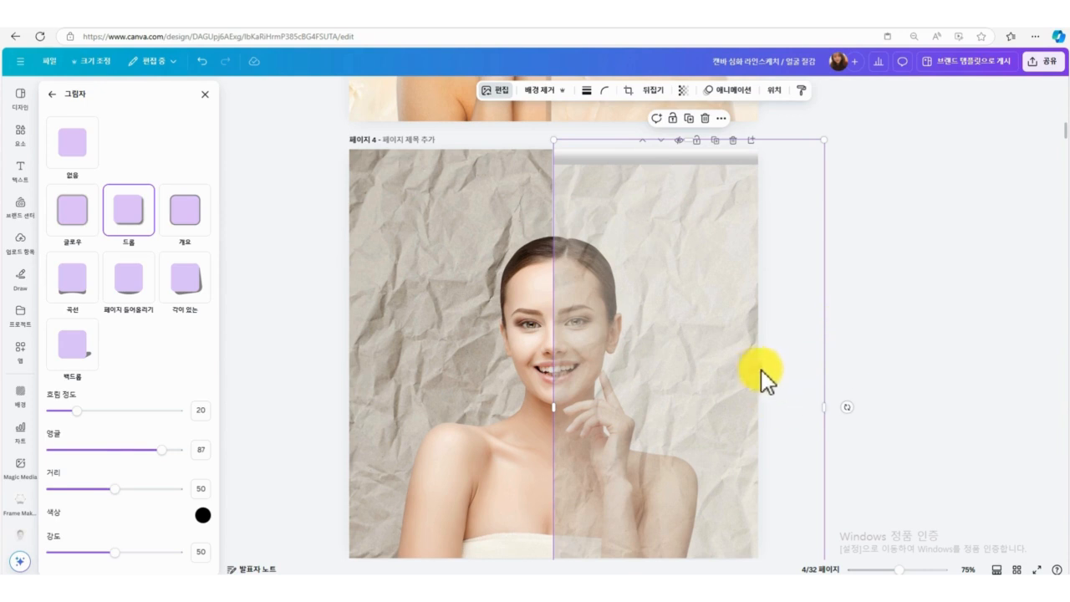
# Add the recently used crumpled-paper photo to the blank page 5 and rotate it 90 degrees into portrait orientation.
pyautogui.scroll(-3, 746, 372)
pyautogui.click(506, 465)
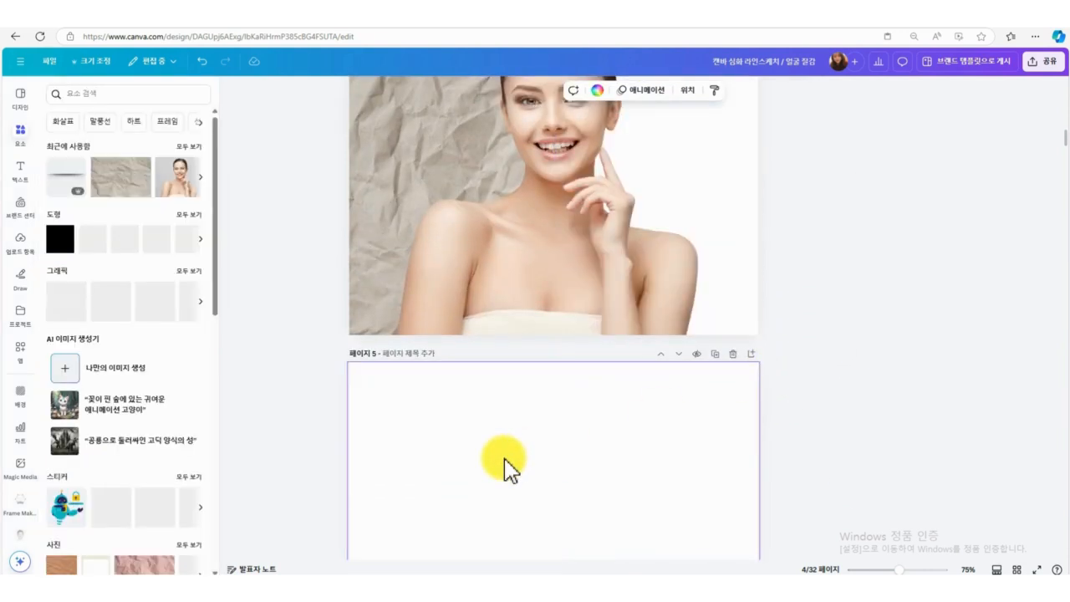
pyautogui.scroll(-2, 535, 465)
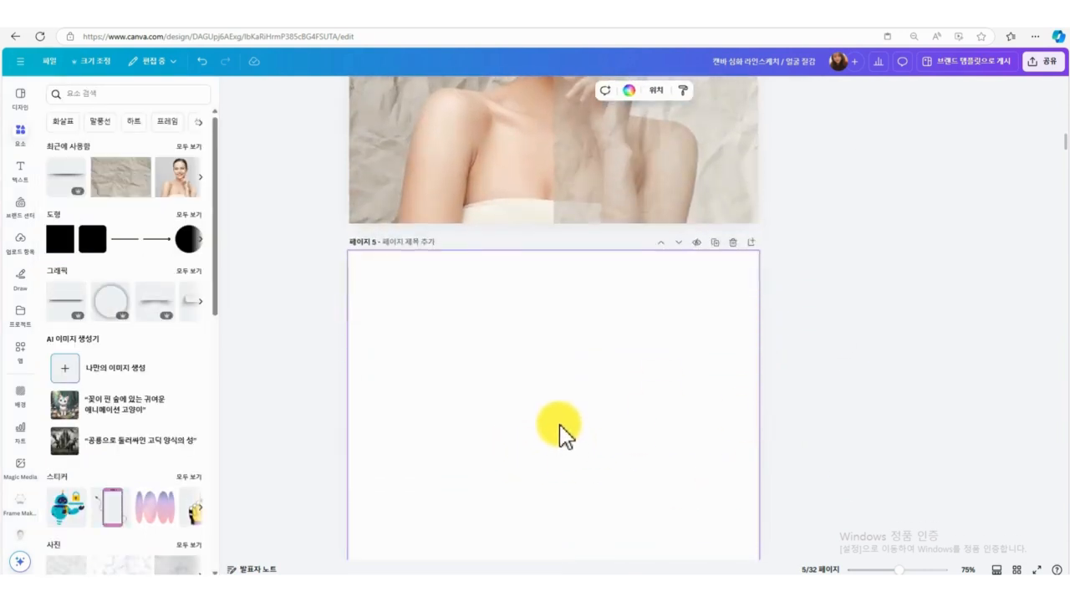
pyautogui.scroll(6, 561, 431)
pyautogui.click(649, 393)
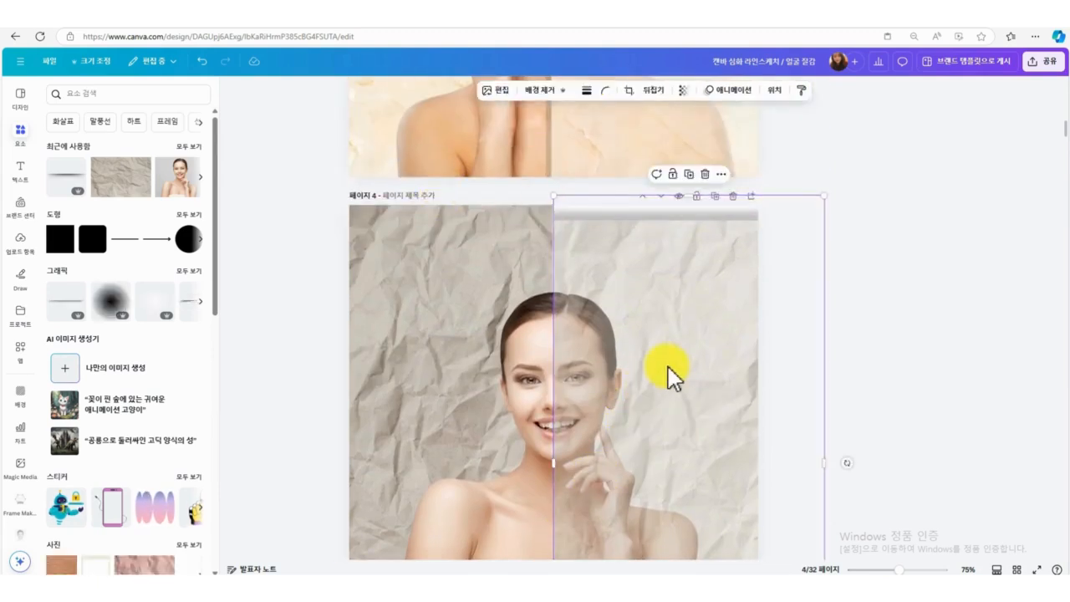
pyautogui.scroll(-6, 669, 376)
pyautogui.click(590, 438)
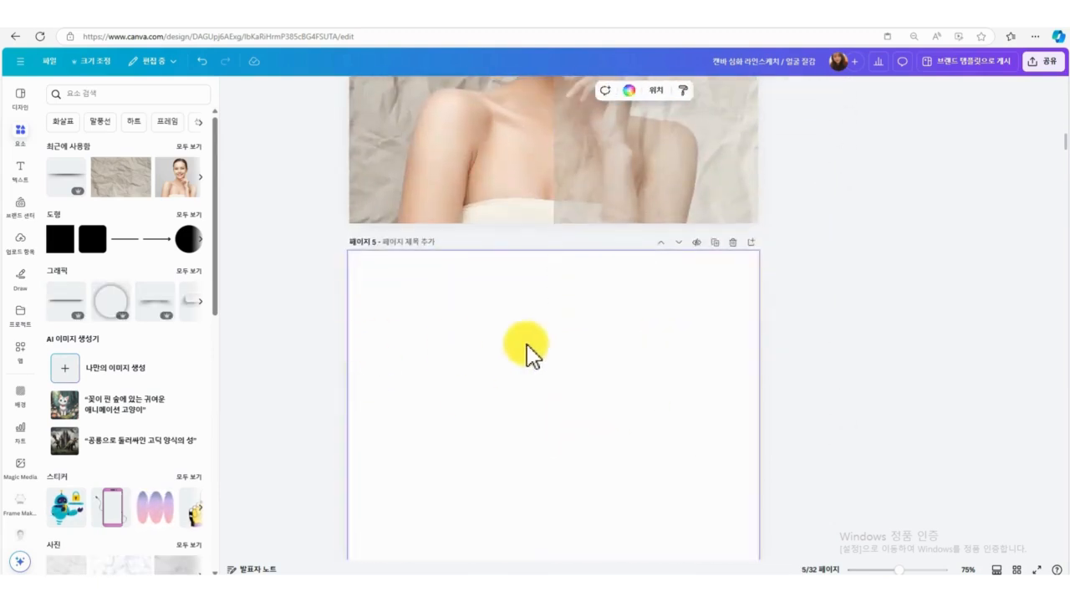
pyautogui.scroll(-2, 528, 351)
pyautogui.click(117, 179)
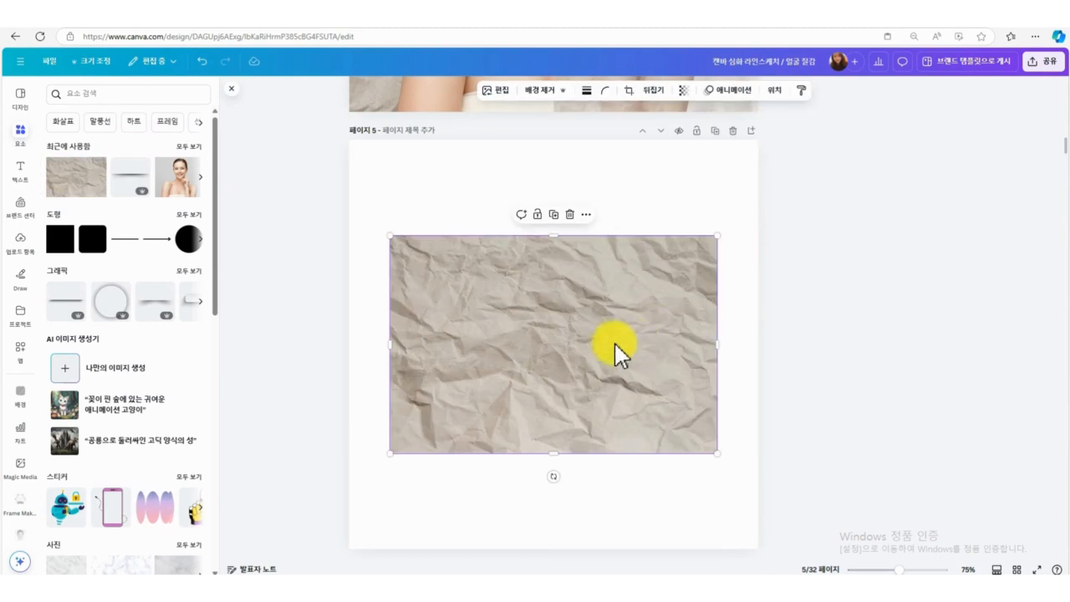
pyautogui.moveTo(553, 478); pyautogui.dragTo(668, 345)
# Apply the 드롭 (Drop) shadow effect to the rotated paper on page 5 and nudge the paper slightly upward.
pyautogui.click(496, 91)
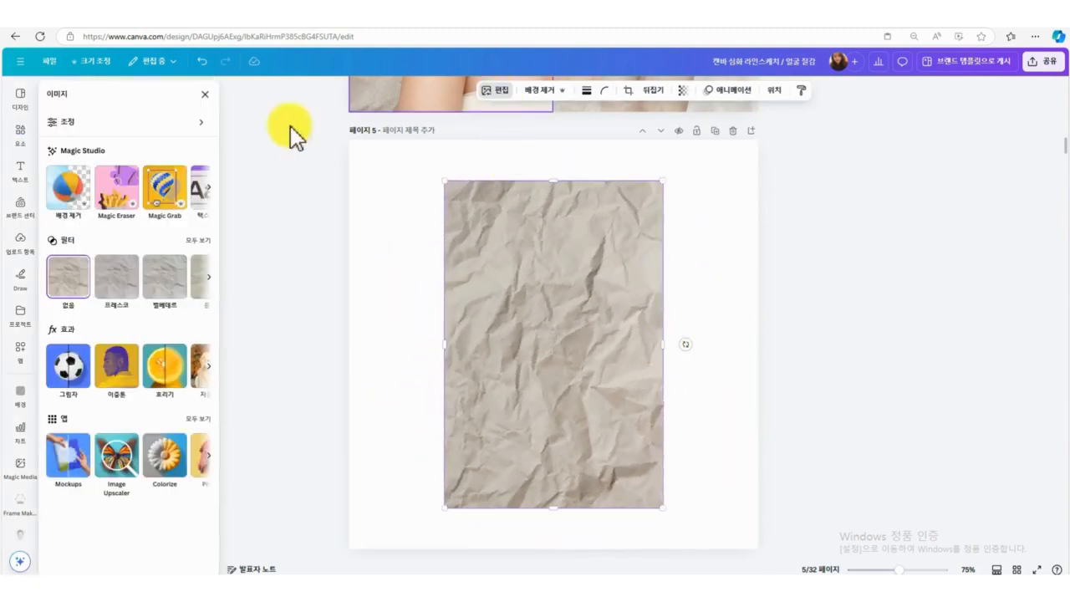
pyautogui.click(71, 372)
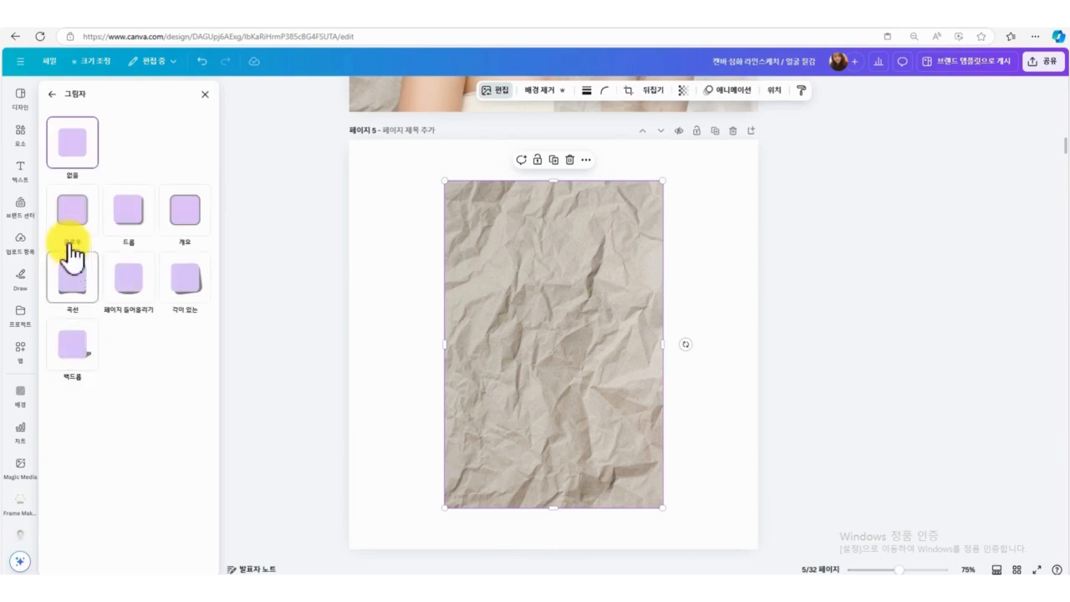
pyautogui.click(119, 209)
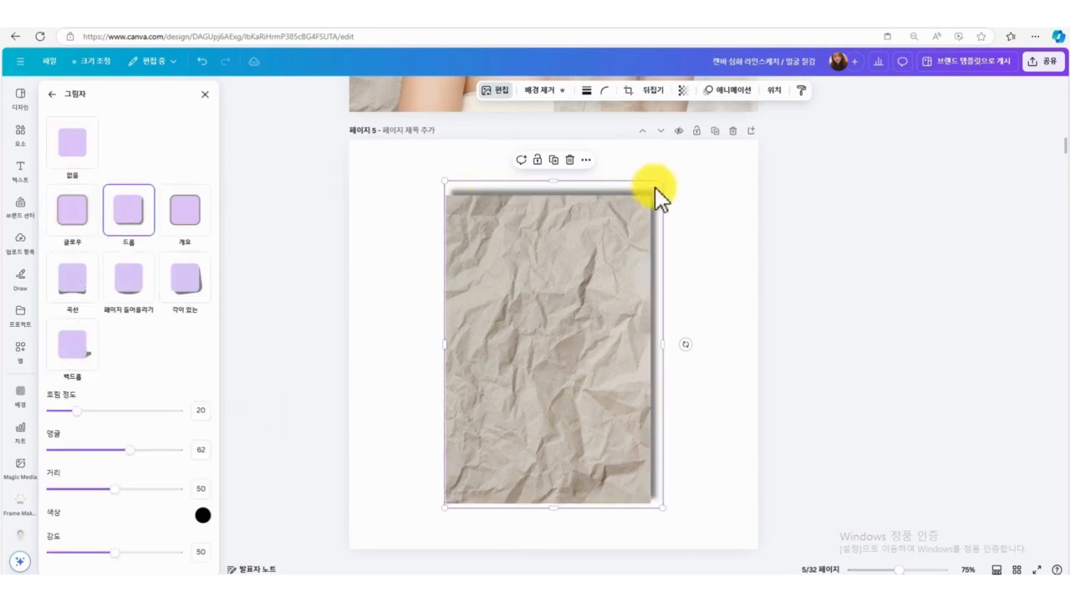
pyautogui.scroll(-2, 756, 410)
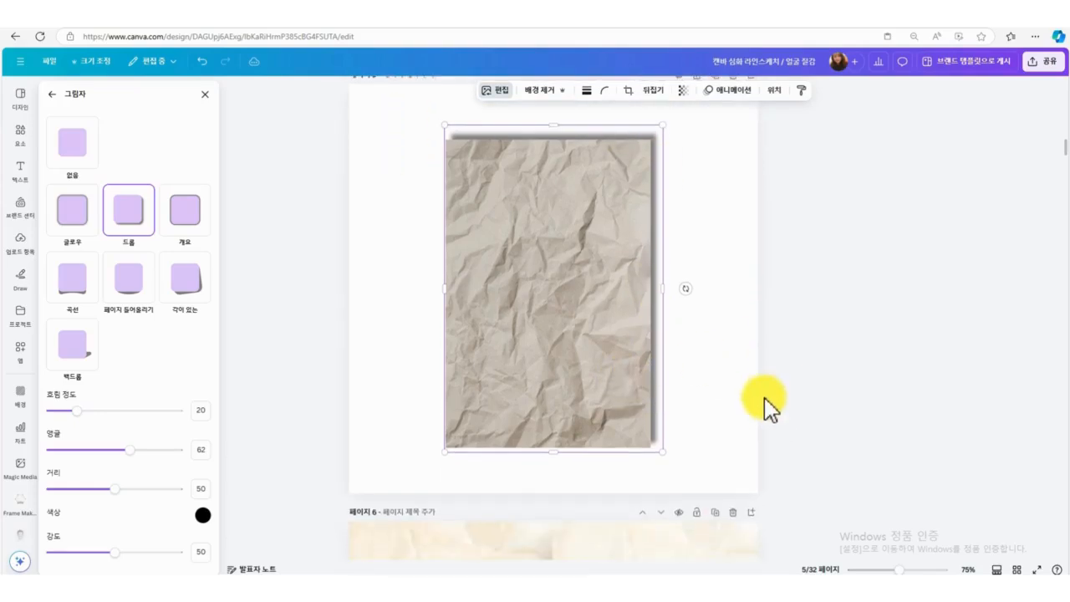
pyautogui.moveTo(633, 353); pyautogui.dragTo(637, 343)
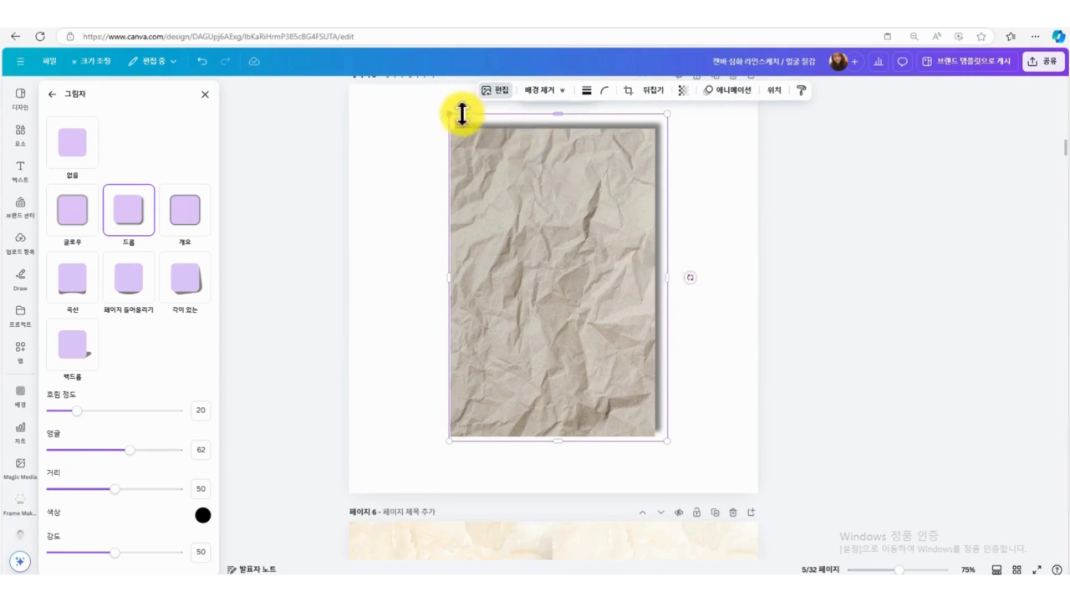
pyautogui.scroll(3, 763, 384)
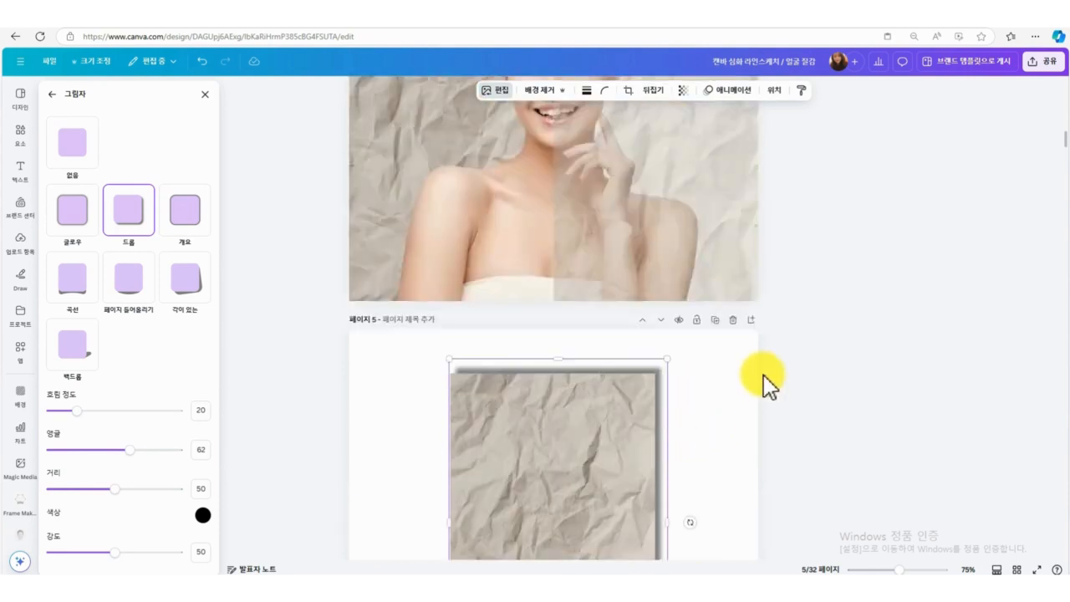
pyautogui.scroll(2, 763, 374)
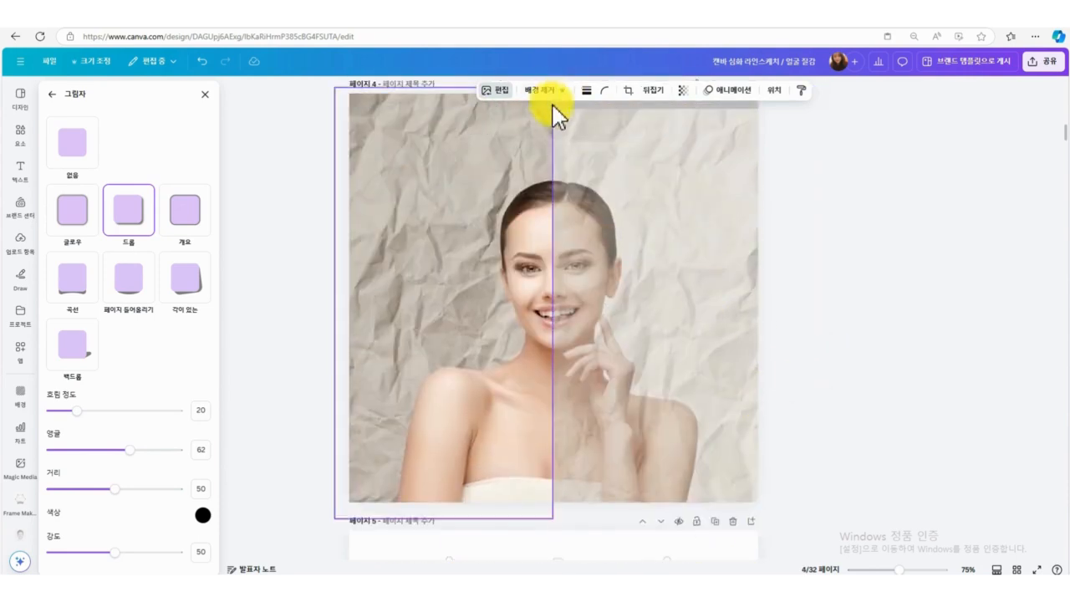
# Set the drop shadow of the rotated crumpled paper on page 5 to angle 99 and distance 66.
pyautogui.scroll(-3, 563, 453)
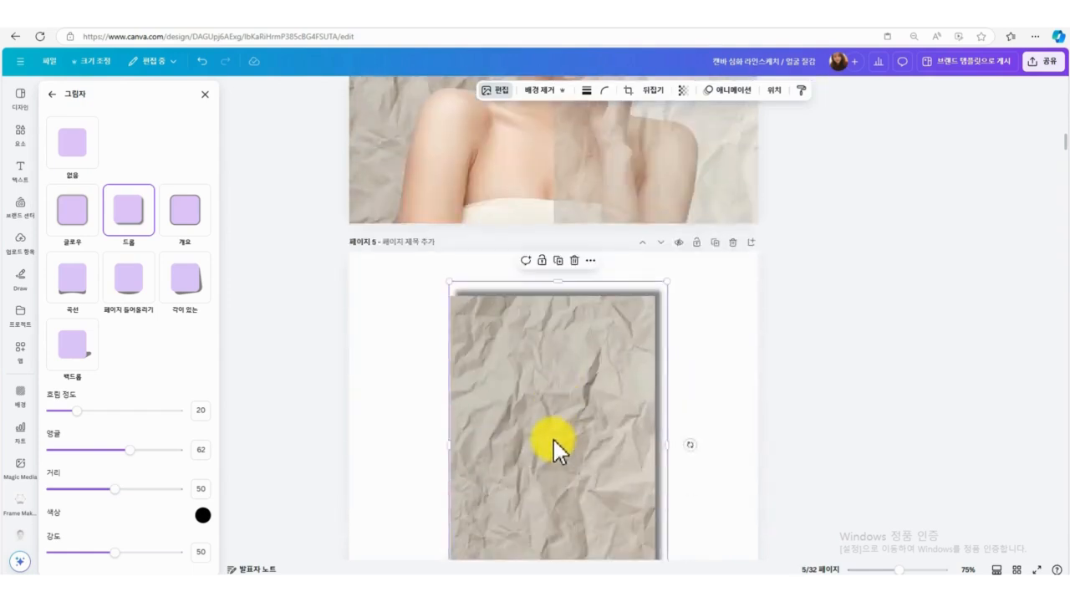
pyautogui.scroll(-1, 552, 437)
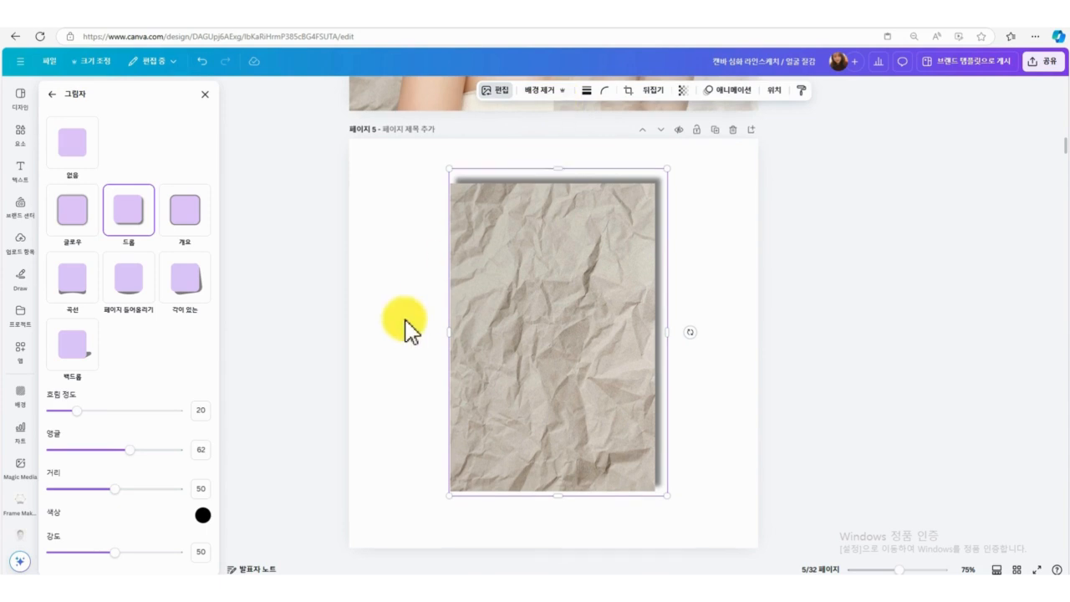
pyautogui.scroll(-1, 406, 329)
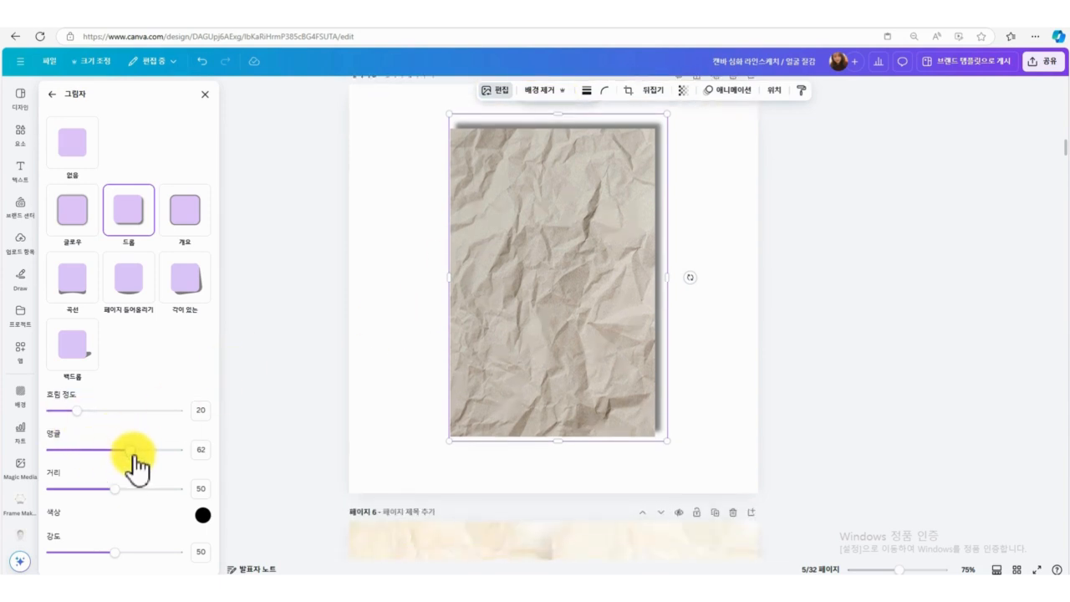
pyautogui.moveTo(132, 455); pyautogui.dragTo(183, 511)
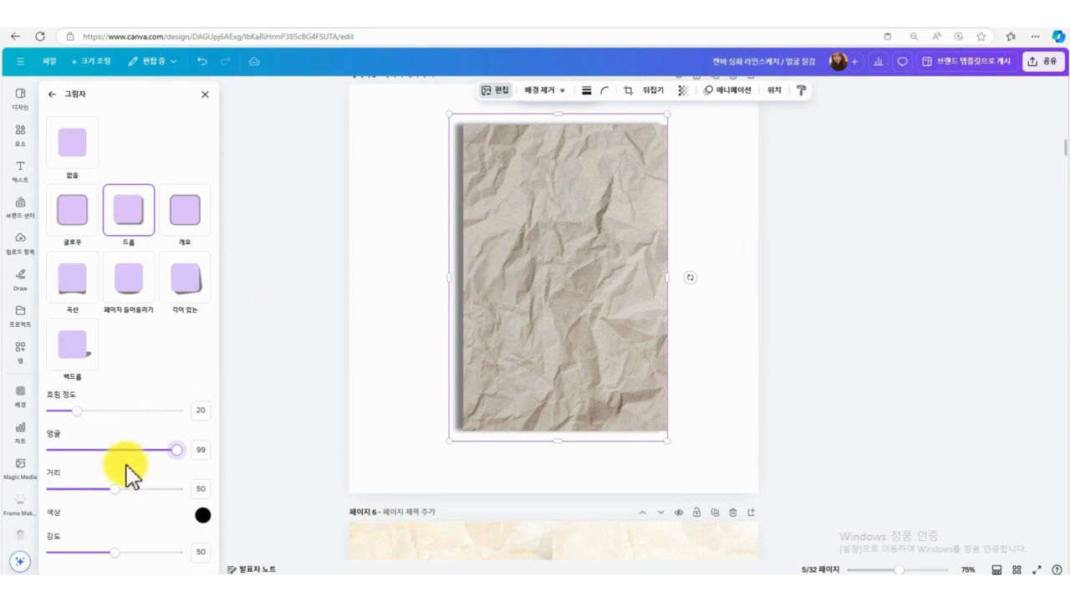
pyautogui.moveTo(114, 490); pyautogui.dragTo(139, 516)
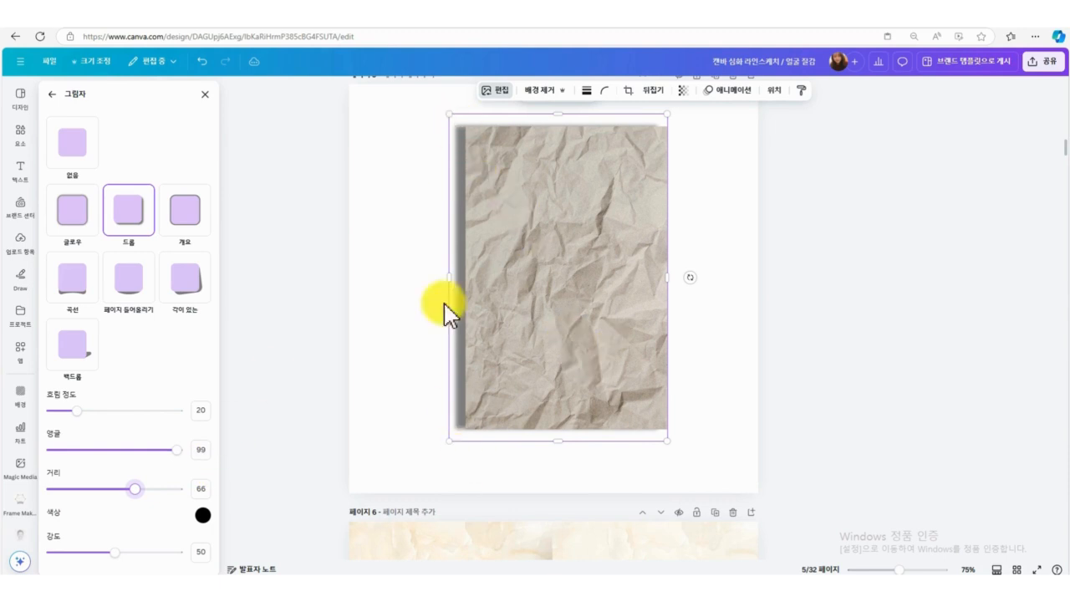
# Extend the semi-transparent paper overlay on page 4 past the face's left side and reposition it so its shadowed edge meets the centre line.
pyautogui.scroll(5, 609, 485)
pyautogui.click(689, 370)
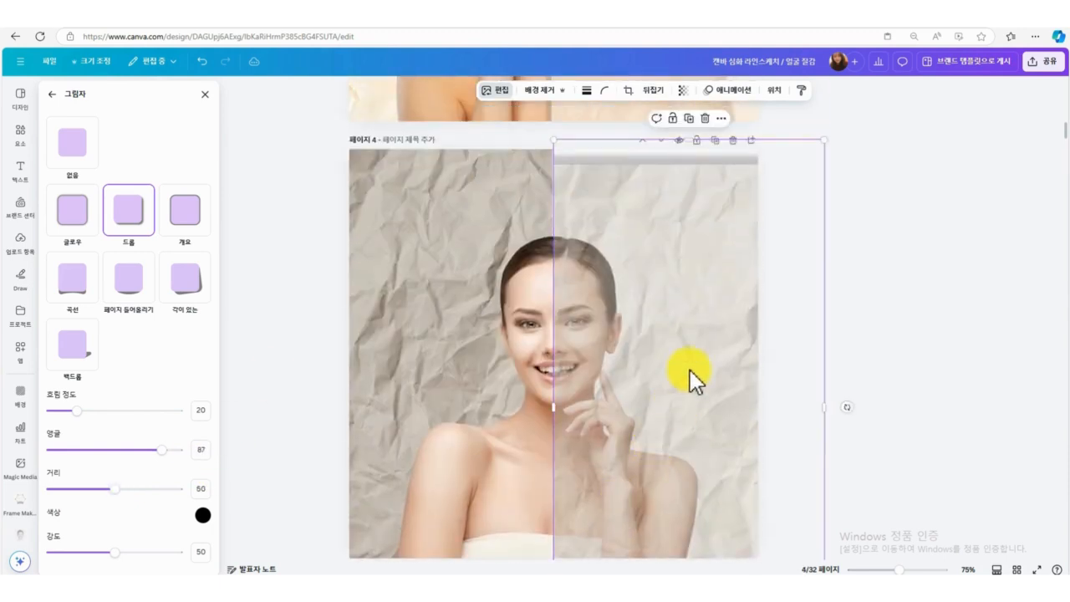
pyautogui.scroll(-1, 689, 355)
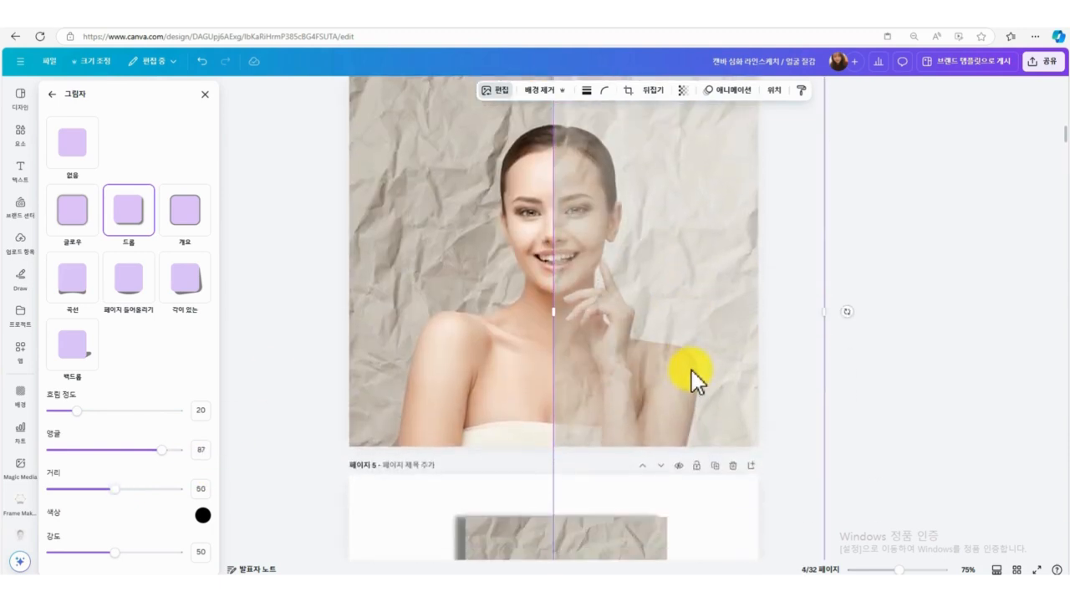
pyautogui.scroll(2, 691, 369)
pyautogui.moveTo(678, 361); pyautogui.dragTo(710, 349)
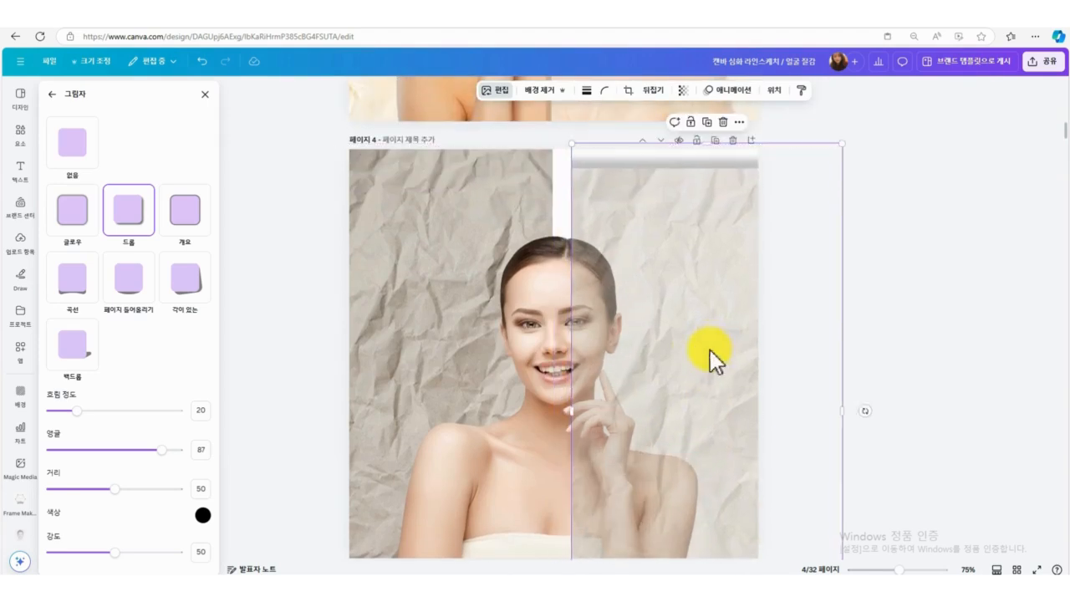
pyautogui.moveTo(570, 410); pyautogui.dragTo(523, 407)
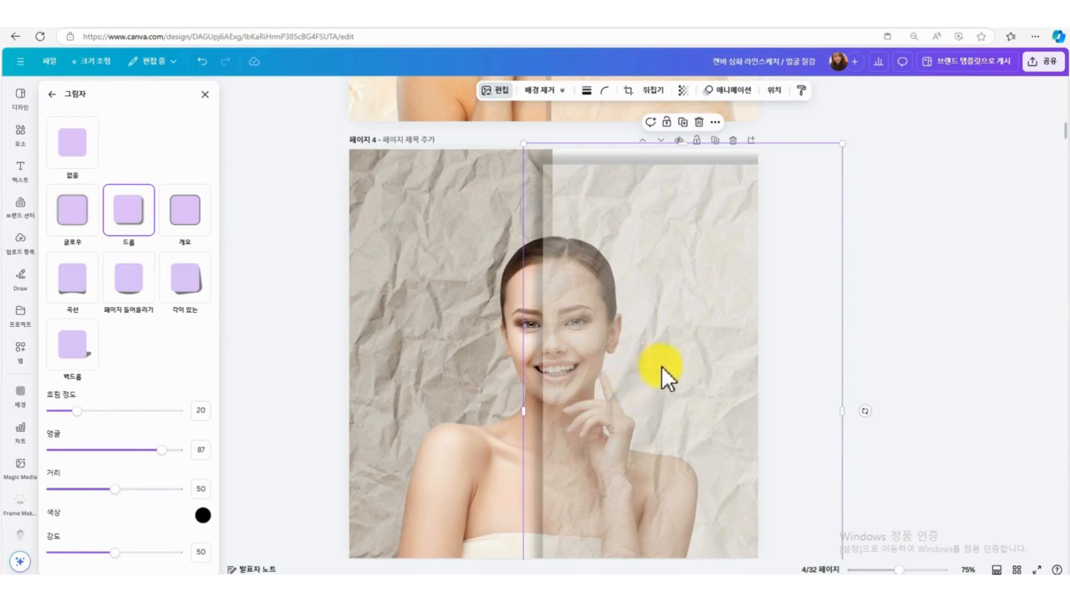
pyautogui.moveTo(662, 377); pyautogui.dragTo(666, 351)
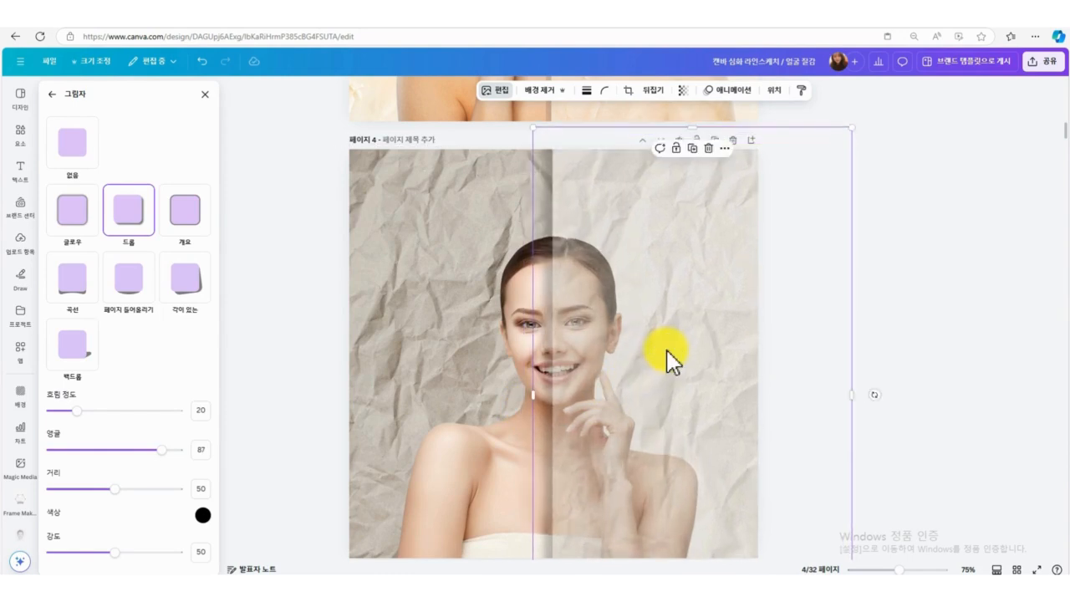
# Delete the crumpled-paper photo from page 5.
pyautogui.scroll(-1, 636, 372)
pyautogui.scroll(-4, 657, 374)
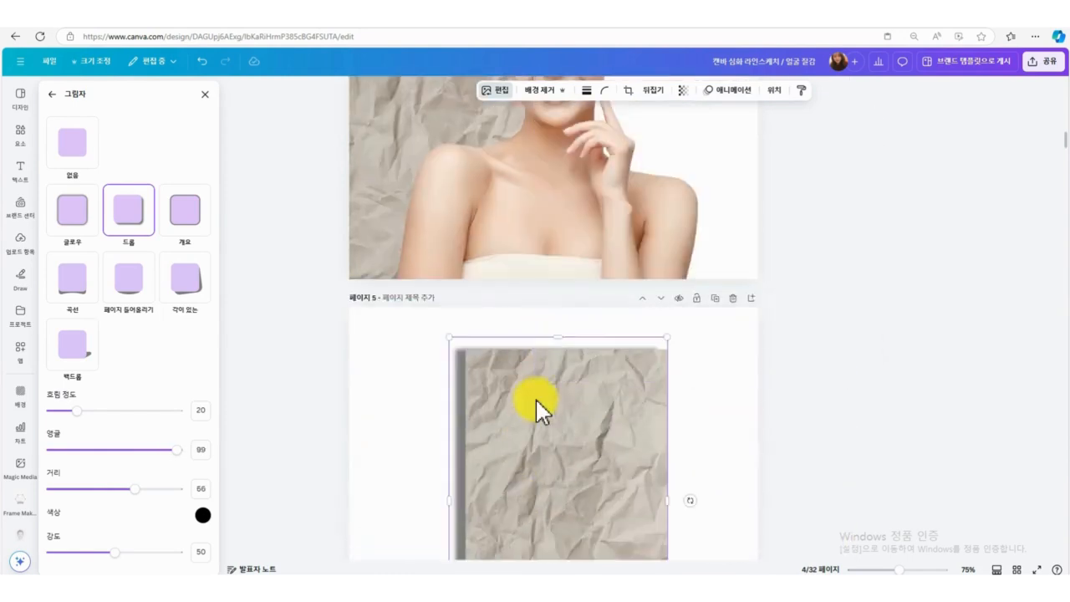
pyautogui.click(579, 369)
# Open the shadow settings of page 4's paper overlay and nudge the overlay slightly along the face's centre line.
pyautogui.scroll(4, 618, 329)
pyautogui.click(657, 326)
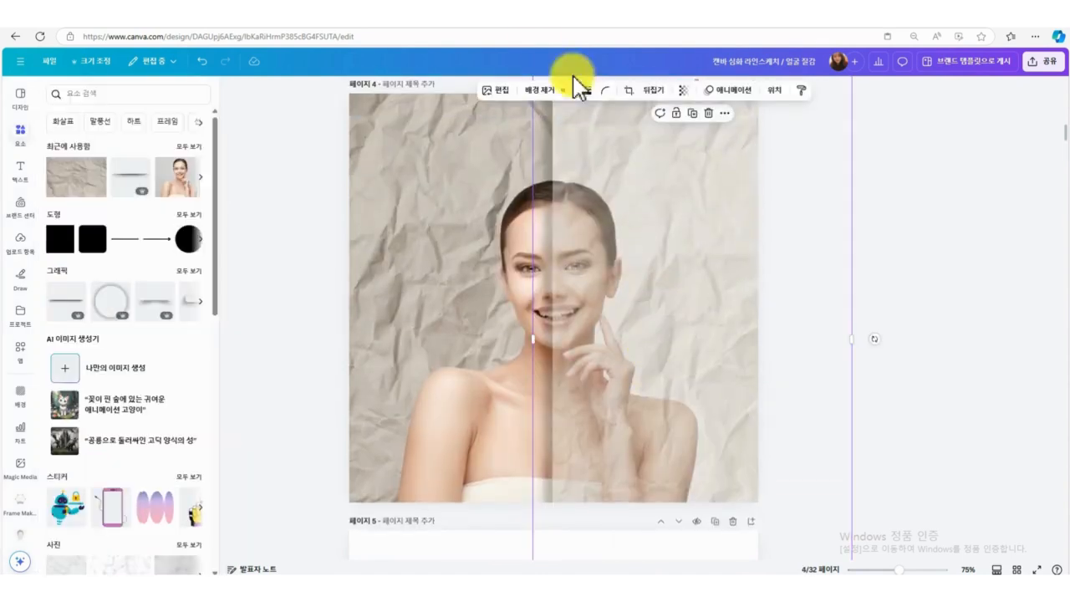
pyautogui.click(497, 92)
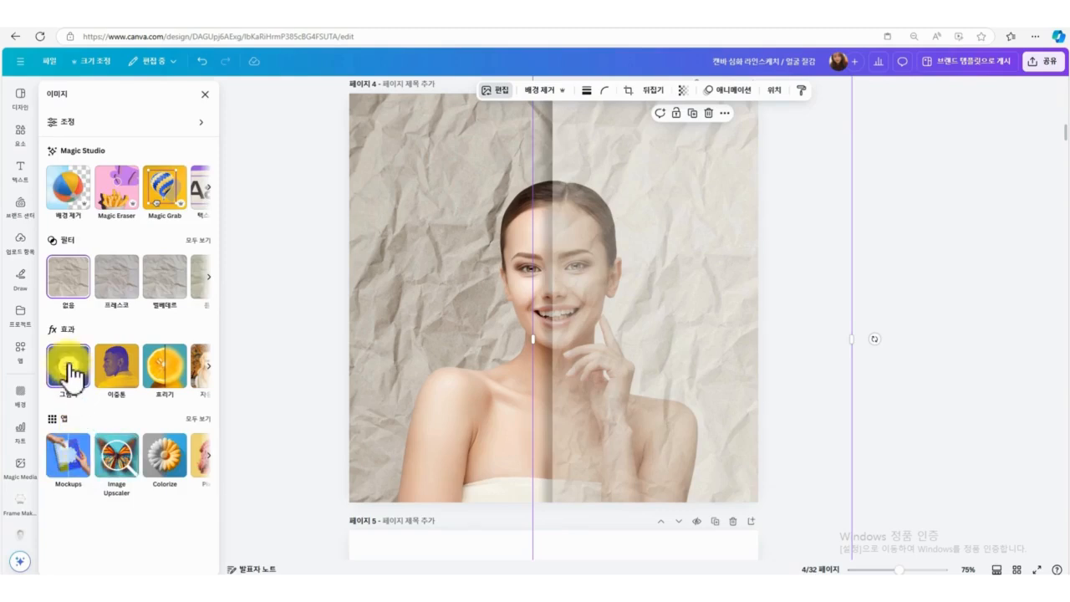
pyautogui.click(71, 365)
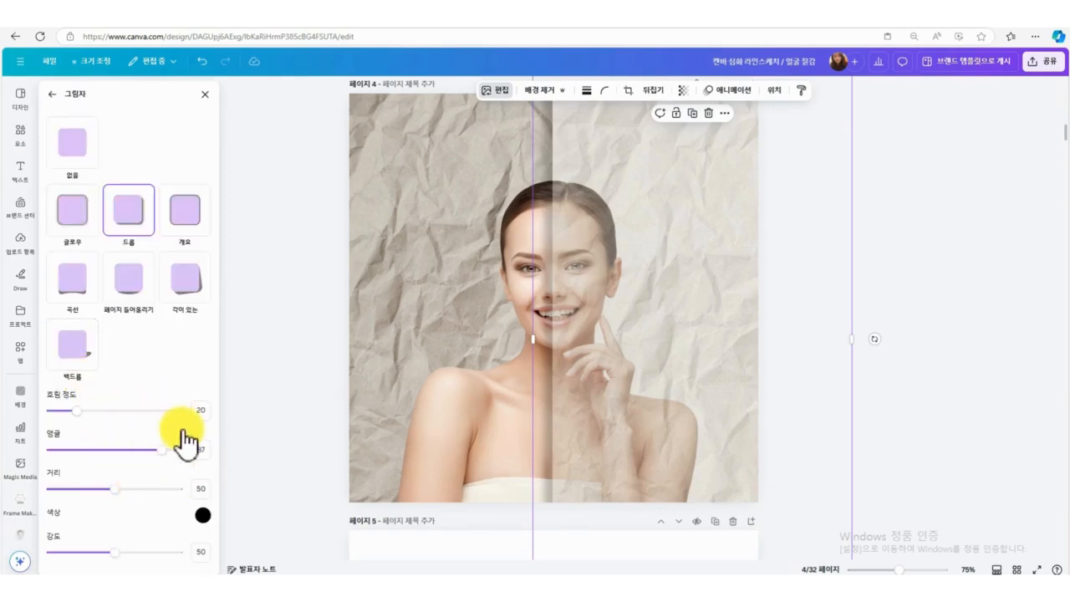
pyautogui.scroll(1, 654, 337)
pyautogui.moveTo(657, 337); pyautogui.dragTo(658, 334)
pyautogui.scroll(-1, 659, 335)
pyautogui.scroll(-2, 660, 344)
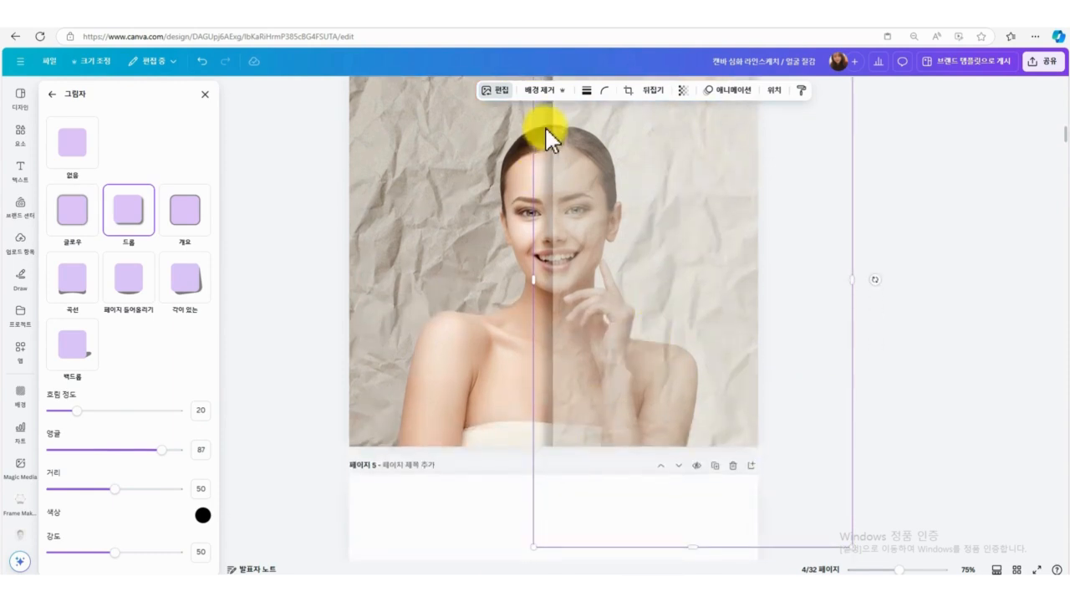
pyautogui.click(949, 344)
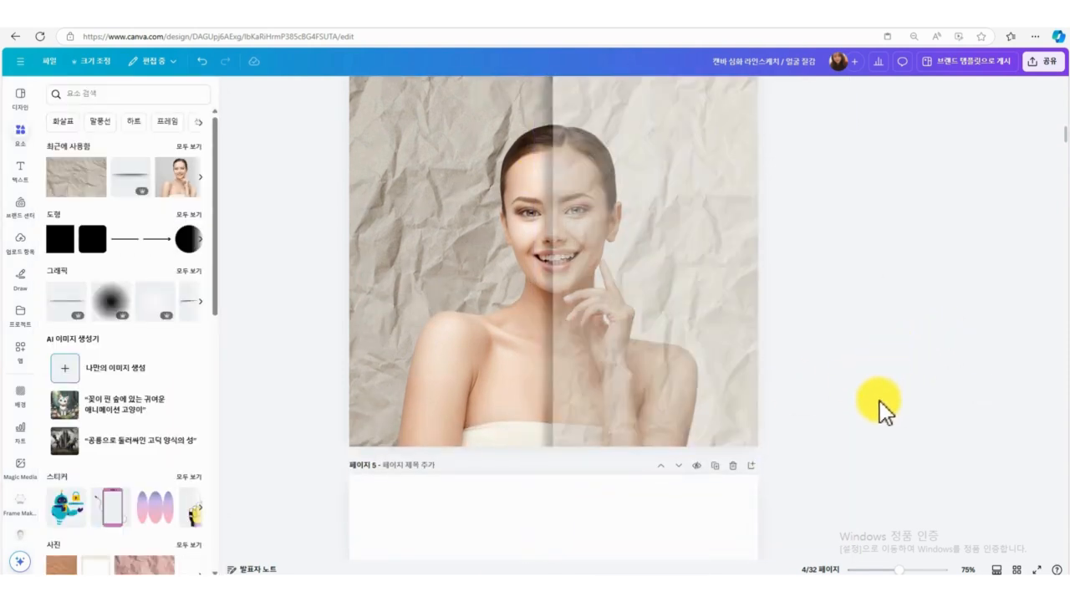
# Delete the blank page 5 and duplicate page 4.
pyautogui.click(732, 466)
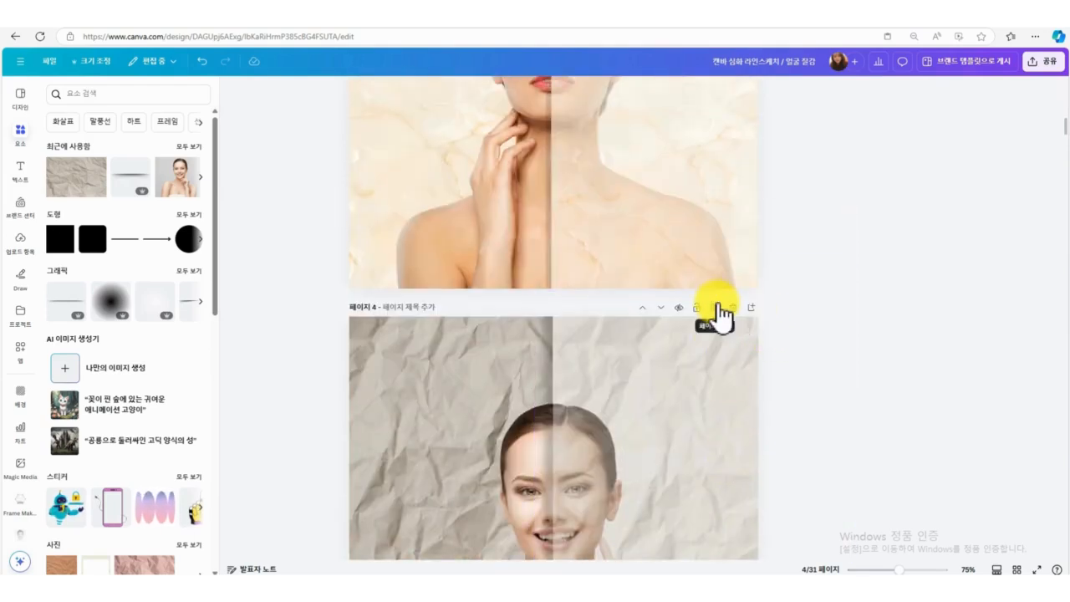
pyautogui.click(717, 316)
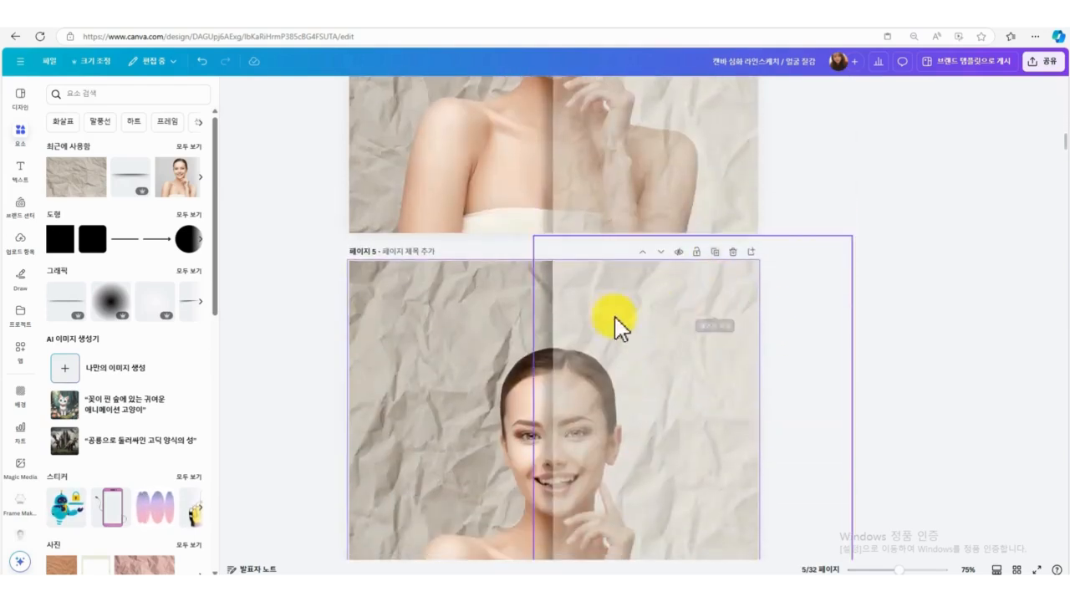
# Remove the shadow effect from the semi-transparent paper overlay on the duplicated page 5 by choosing 없음 (None).
pyautogui.click(583, 186)
pyautogui.click(497, 90)
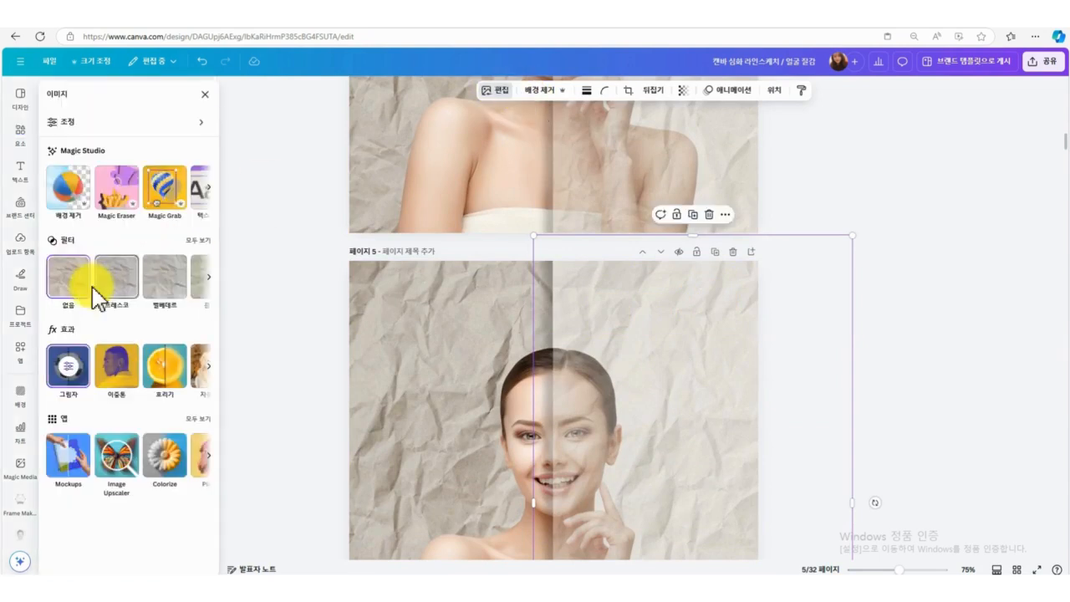
pyautogui.click(69, 375)
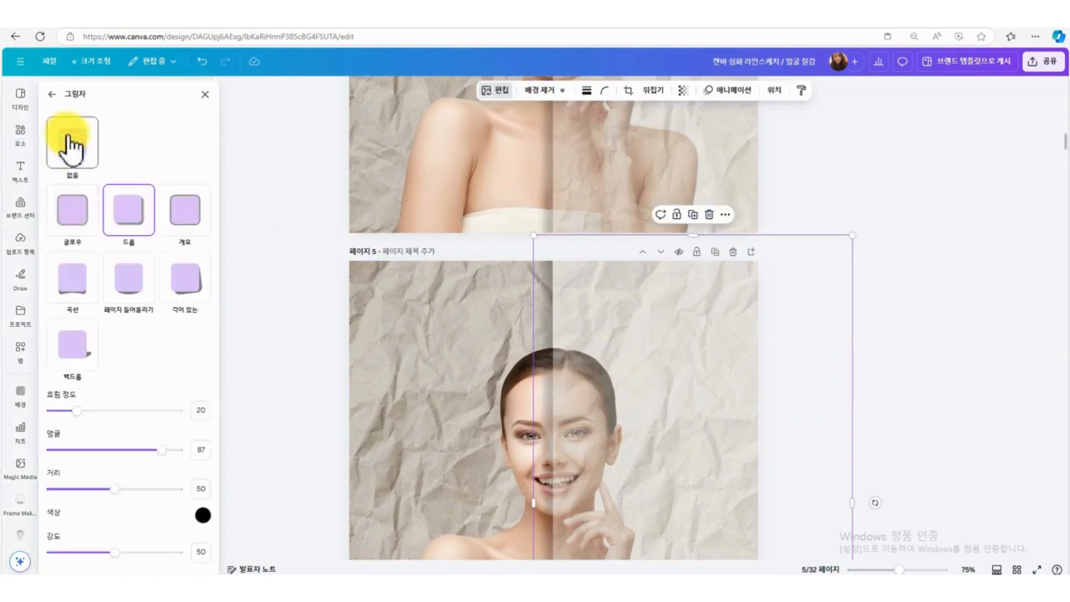
pyautogui.click(53, 94)
# Search the elements for "그림자" and add the thin horizontal shadow from the graphics results to page 5.
pyautogui.click(20, 134)
pyautogui.click(121, 94)
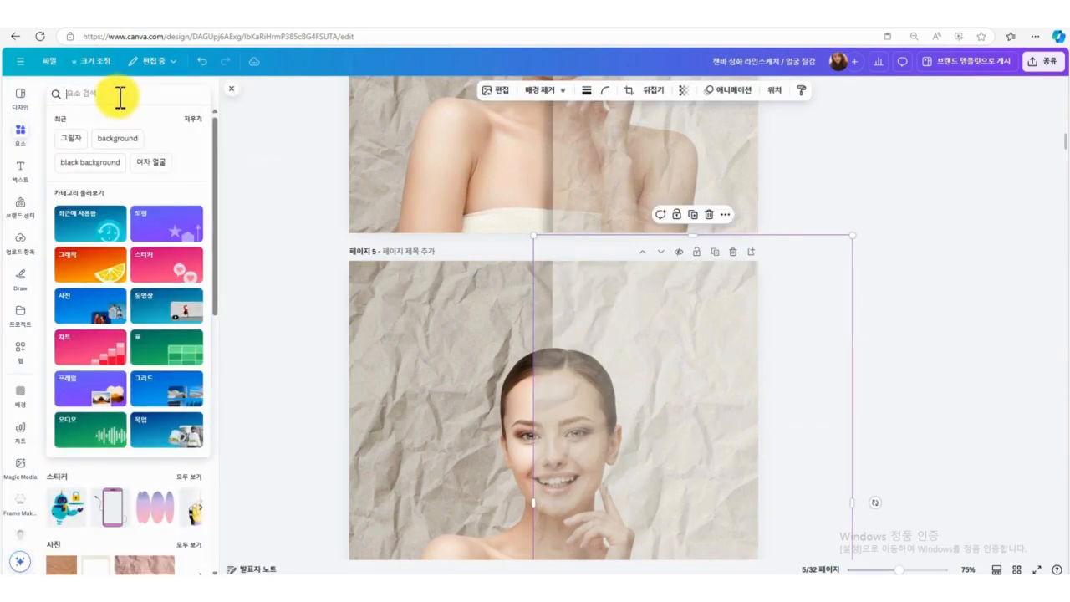
pyautogui.write('그림자')
pyautogui.press('Return')
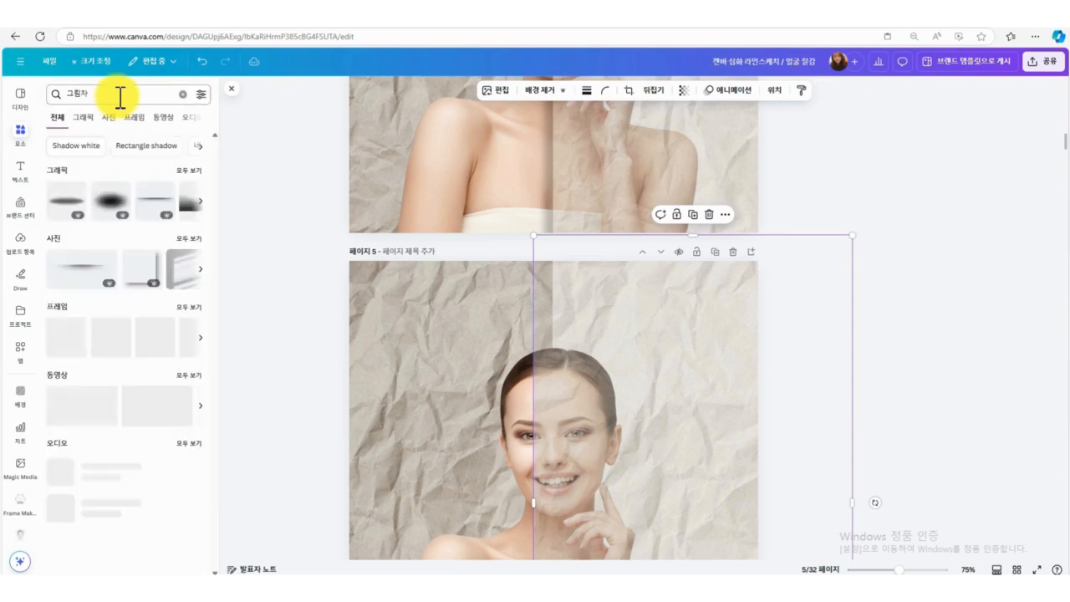
pyautogui.click(83, 122)
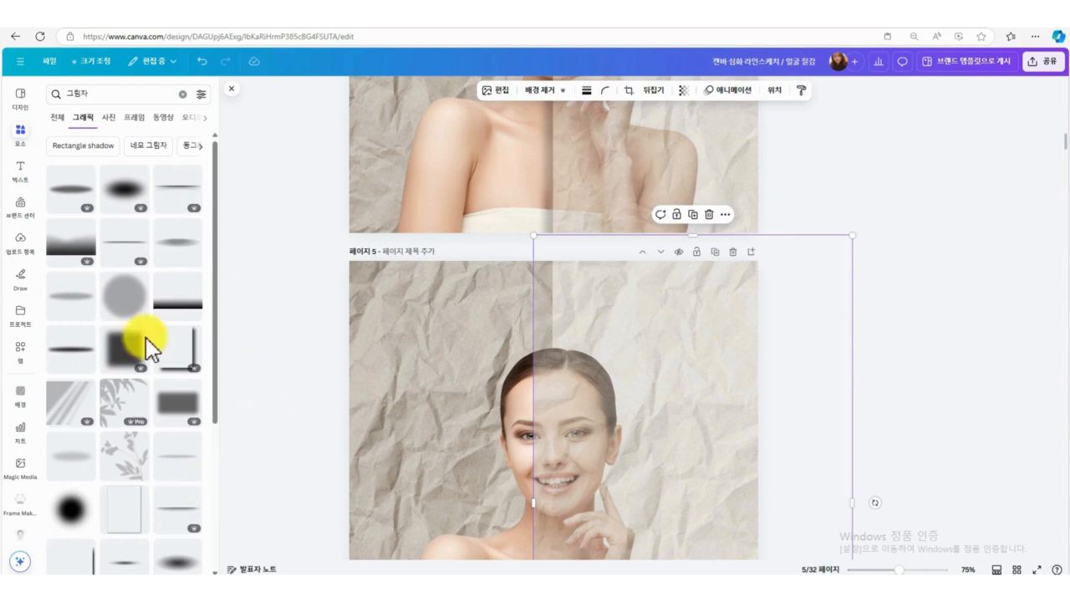
pyautogui.click(174, 190)
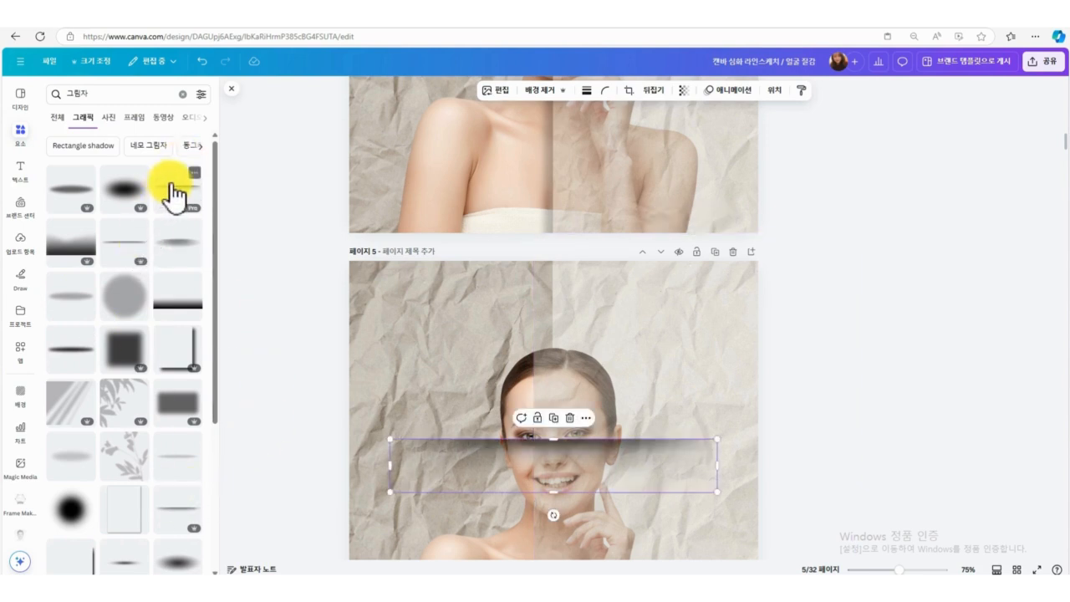
# Move the semi-transparent paper overlay on page 5 so its left edge aligns with the face's centre line and it still covers the right half.
pyautogui.scroll(-1, 475, 327)
pyautogui.moveTo(677, 256); pyautogui.dragTo(687, 259)
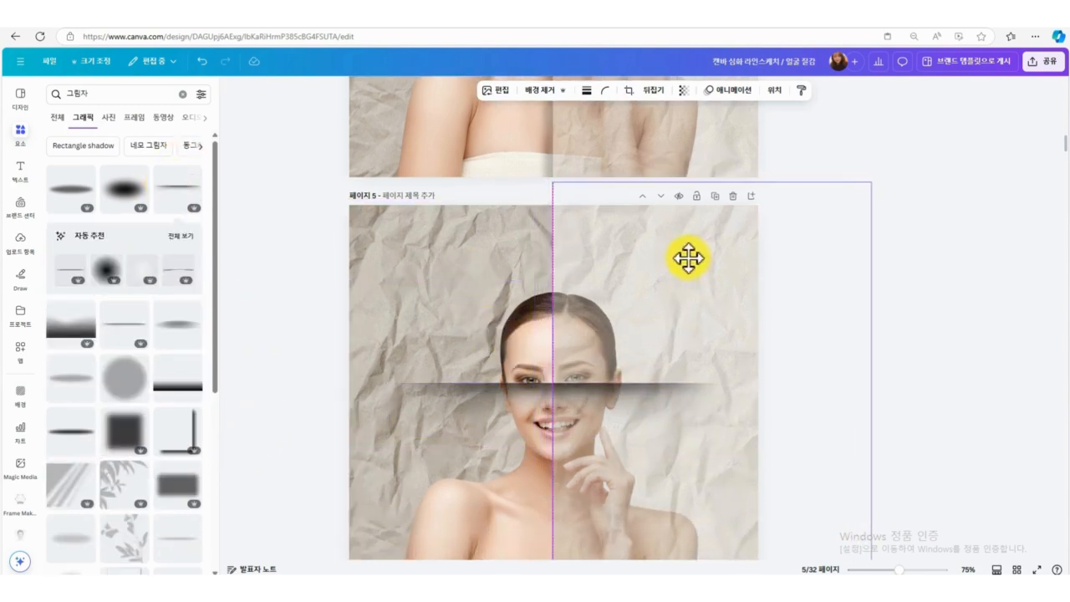
pyautogui.moveTo(580, 417); pyautogui.dragTo(579, 380)
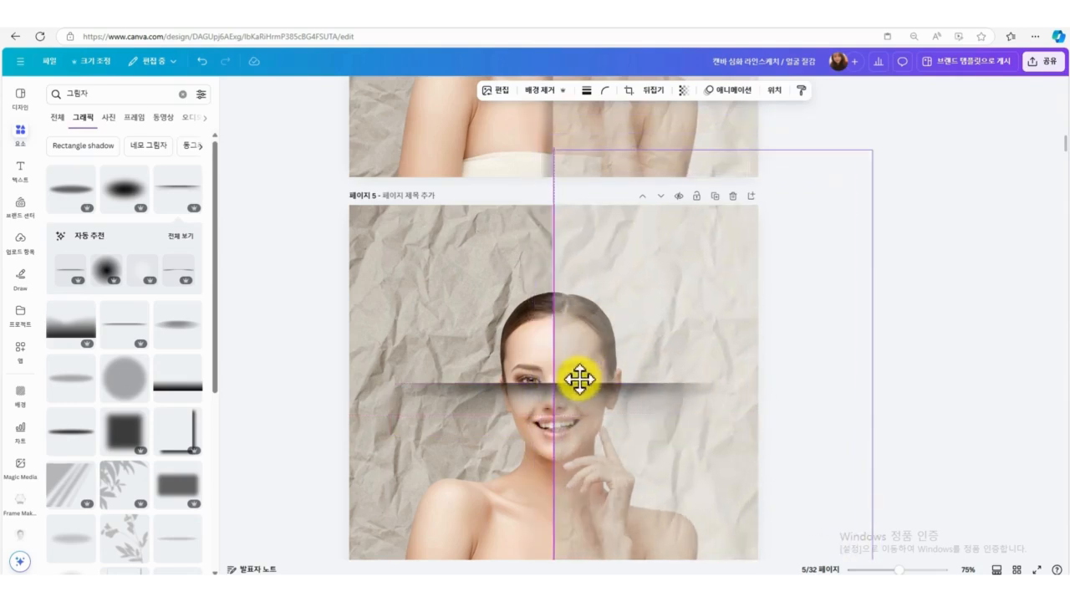
# Rotate the shadow graphic to vertical and stretch it along the face's centre line so it shades the left half of page 5.
pyautogui.click(573, 386)
pyautogui.scroll(-1, 535, 368)
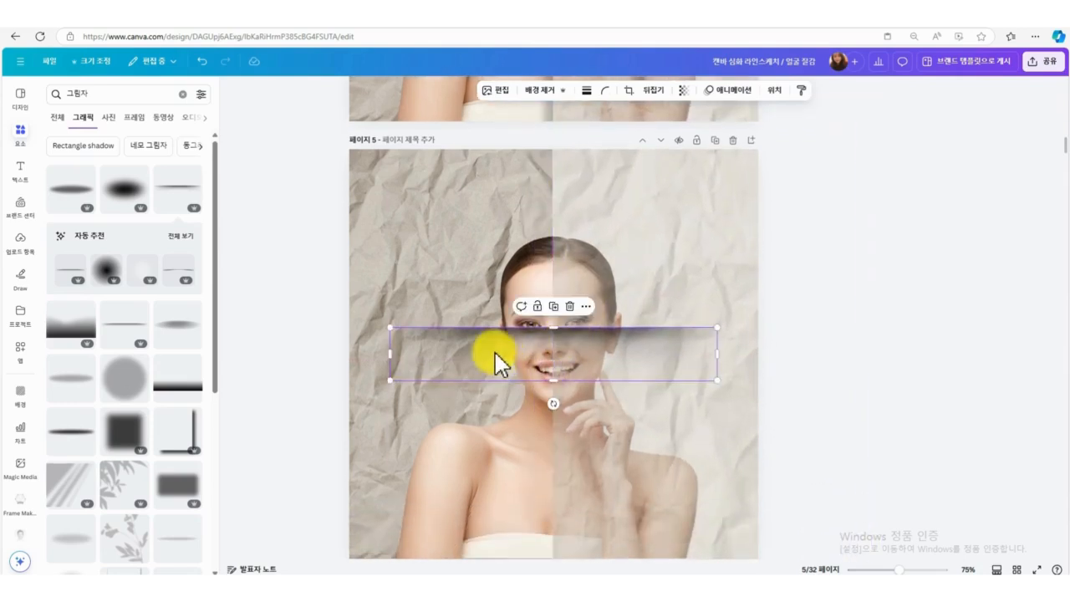
pyautogui.moveTo(551, 406); pyautogui.dragTo(520, 305)
pyautogui.scroll(-2, 524, 314)
pyautogui.moveTo(529, 361); pyautogui.dragTo(538, 462)
pyautogui.scroll(6, 895, 357)
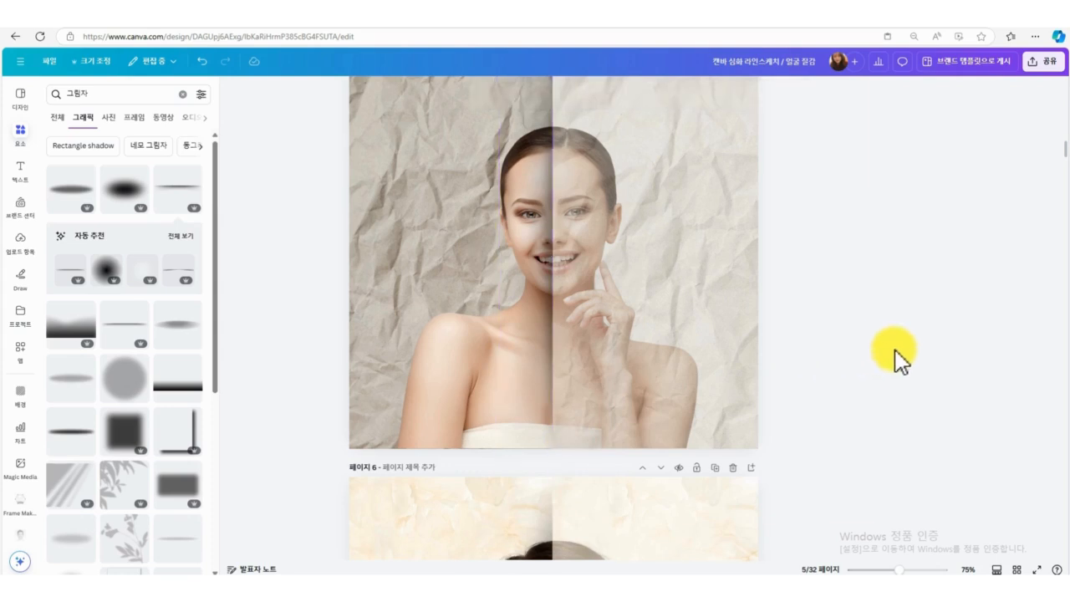
pyautogui.scroll(-5, 895, 358)
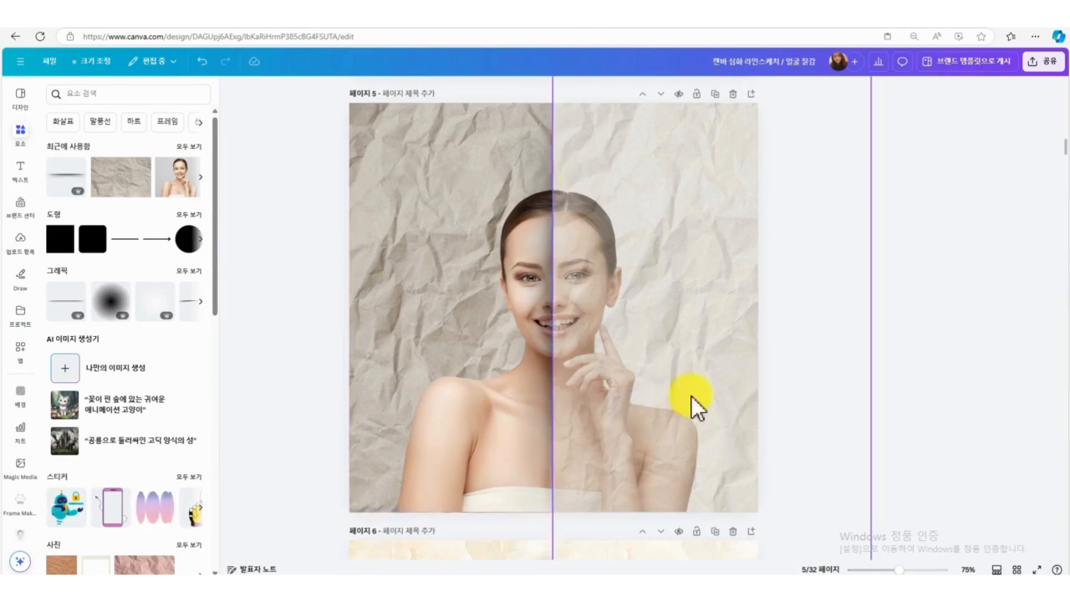
# Duplicate page 5 and delete both crumpled-paper photos from the copy on page 6.
pyautogui.click(714, 94)
pyautogui.click(577, 146)
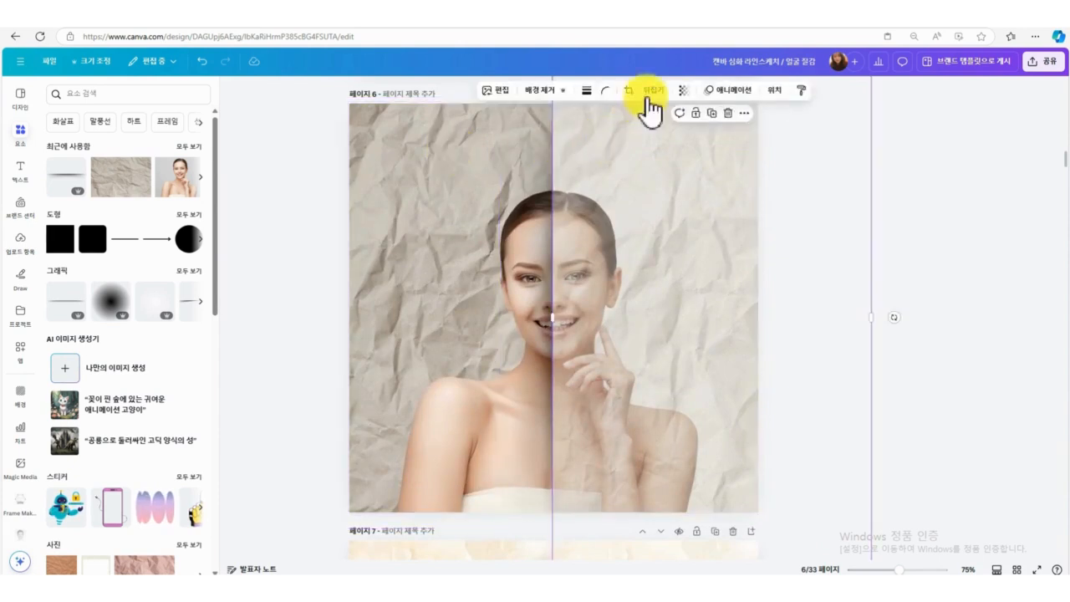
pyautogui.click(729, 115)
pyautogui.click(406, 143)
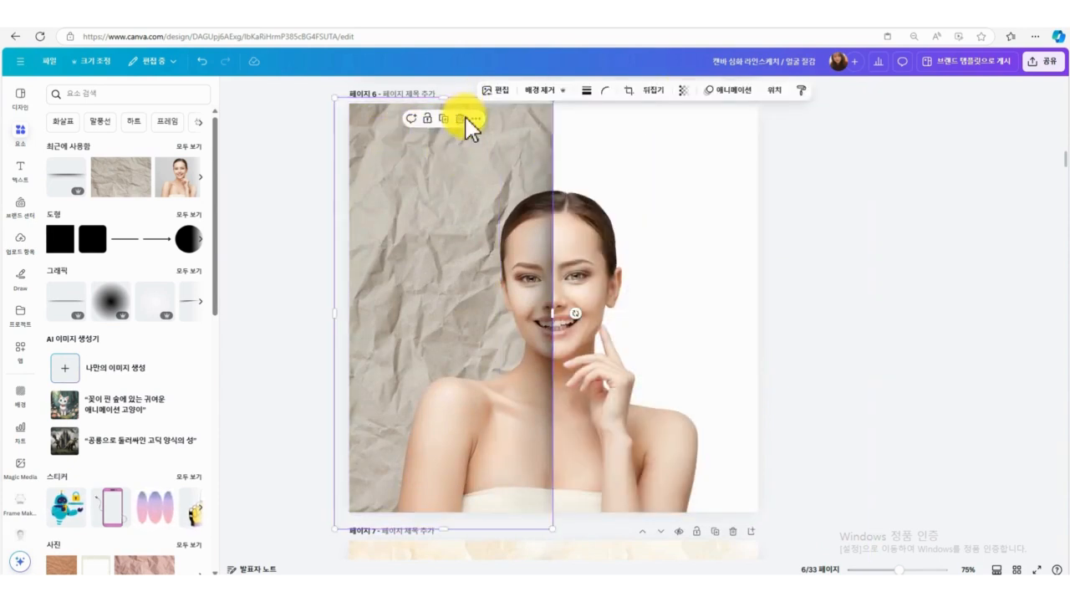
pyautogui.click(463, 118)
# Search the elements for "background" and add the pale blue watercolor image from the photo results to page 6.
pyautogui.click(93, 92)
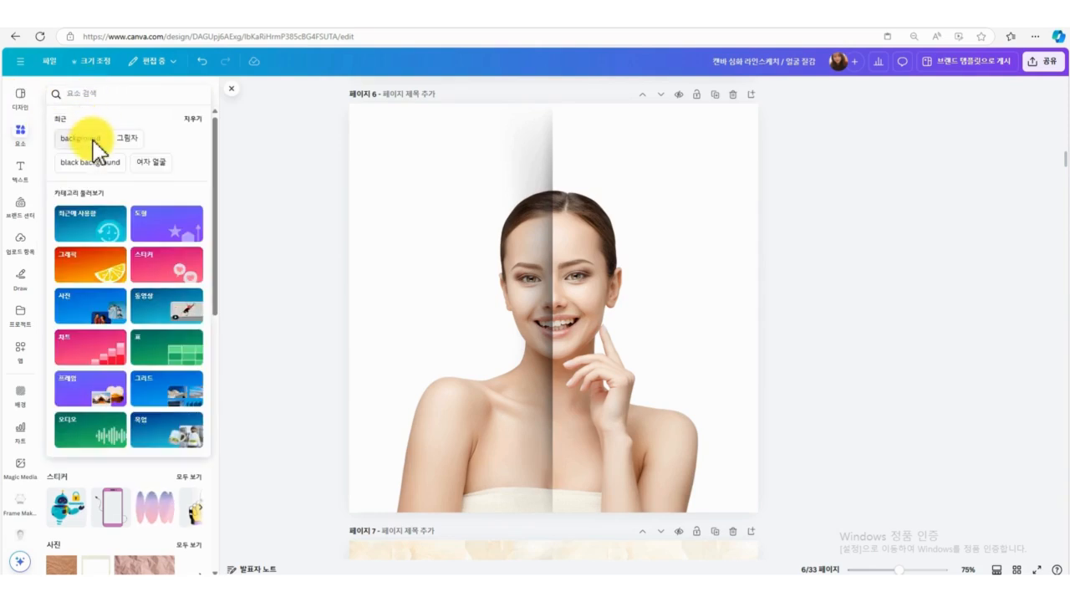
pyautogui.click(93, 140)
pyautogui.click(109, 118)
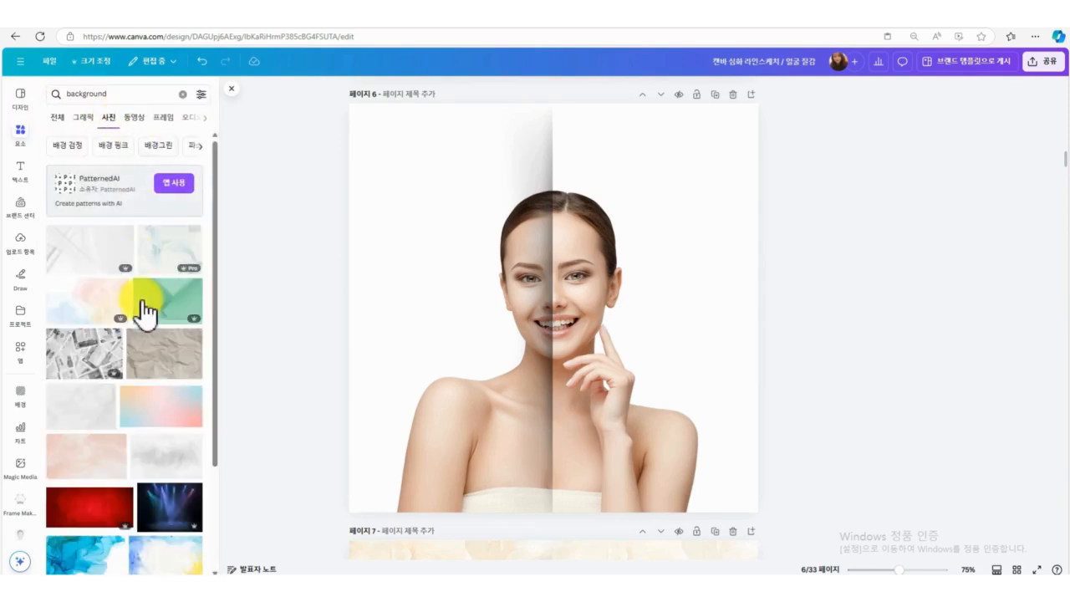
pyautogui.scroll(-6, 143, 313)
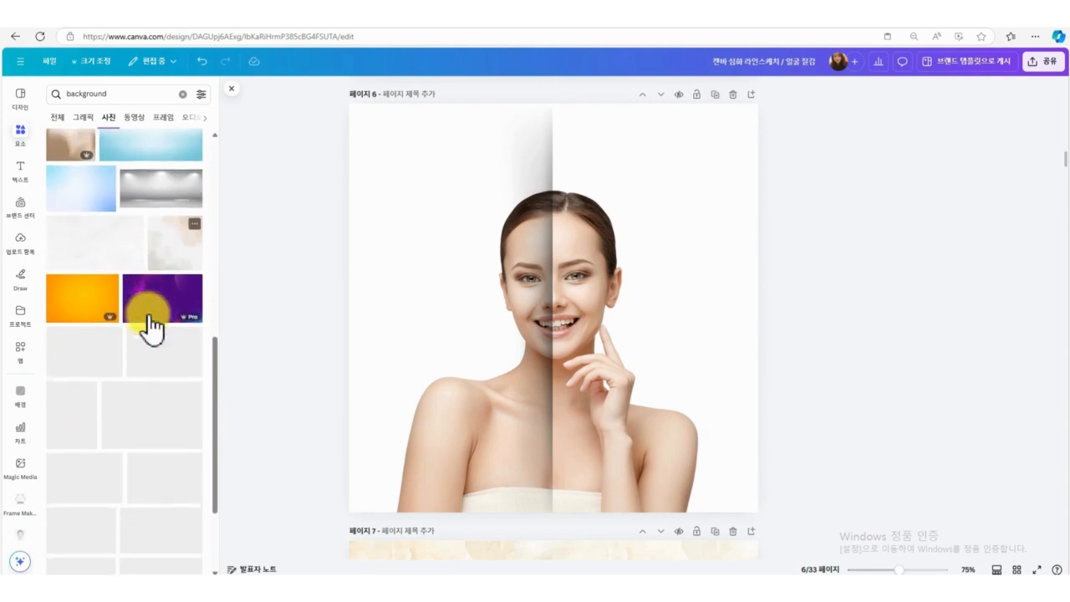
pyautogui.scroll(-3, 143, 326)
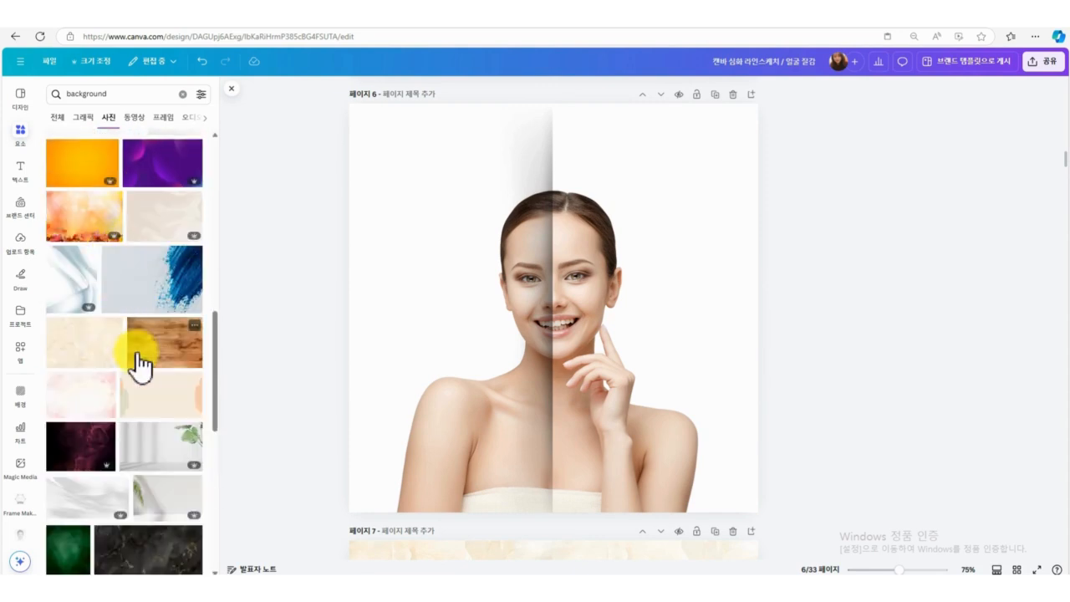
pyautogui.scroll(-5, 175, 466)
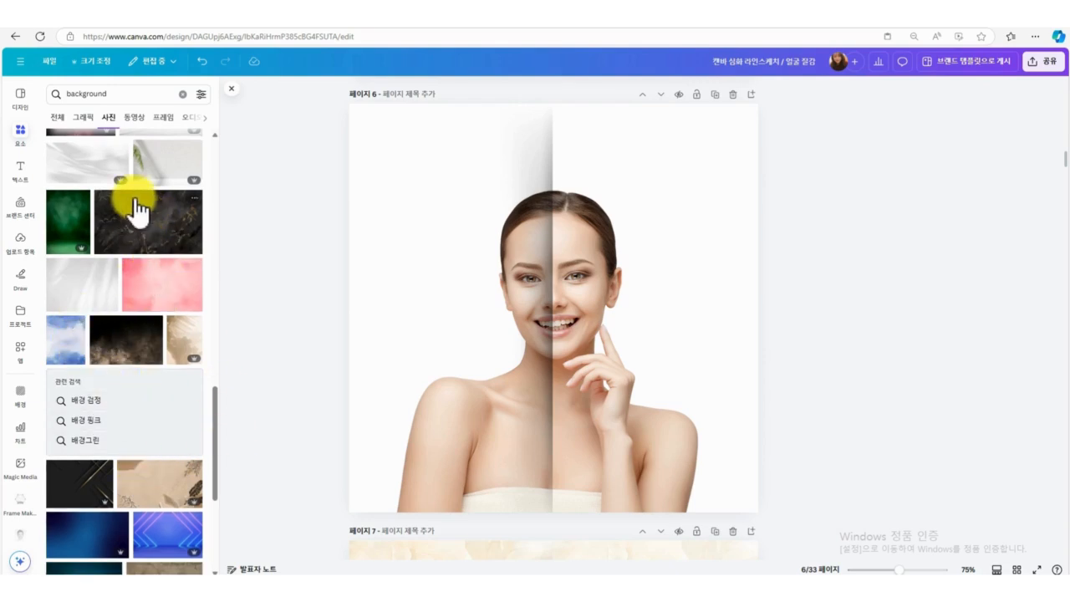
pyautogui.scroll(-3, 182, 418)
pyautogui.scroll(-5, 168, 417)
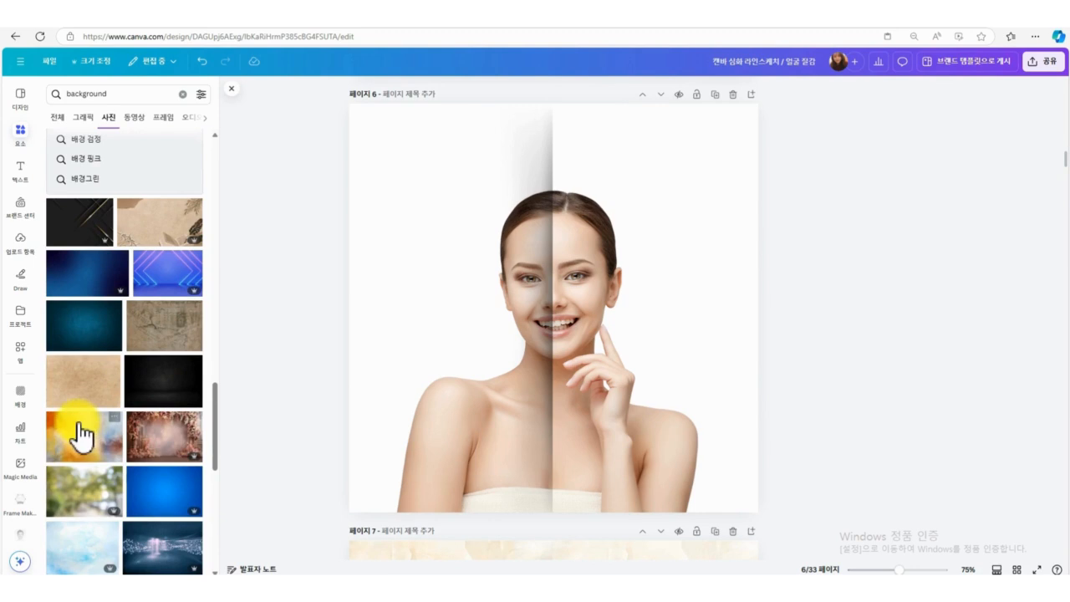
pyautogui.click(91, 275)
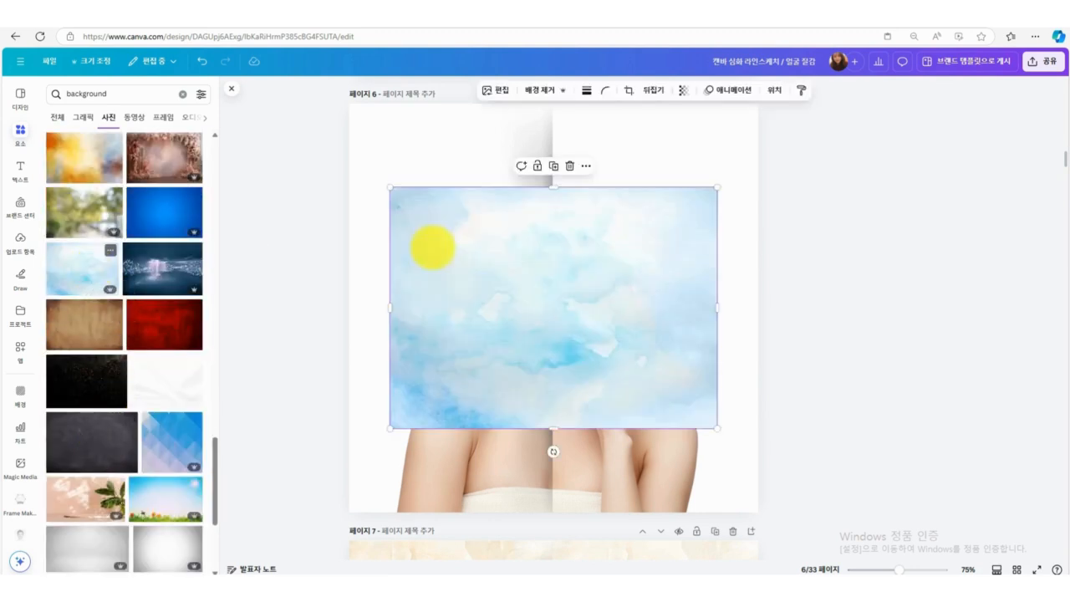
# Rotate the watercolor photo on page 6 to -90° and stretch it over the full left half, up to the face's centre line.
pyautogui.moveTo(557, 462); pyautogui.dragTo(667, 307)
pyautogui.moveTo(544, 310); pyautogui.dragTo(423, 249)
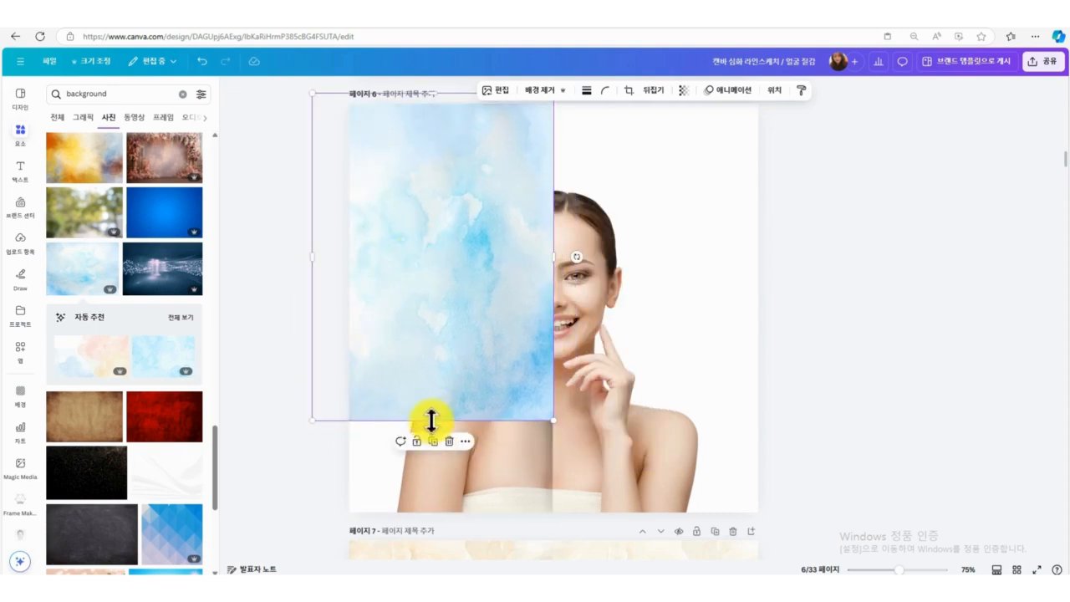
pyautogui.moveTo(431, 420); pyautogui.dragTo(433, 528)
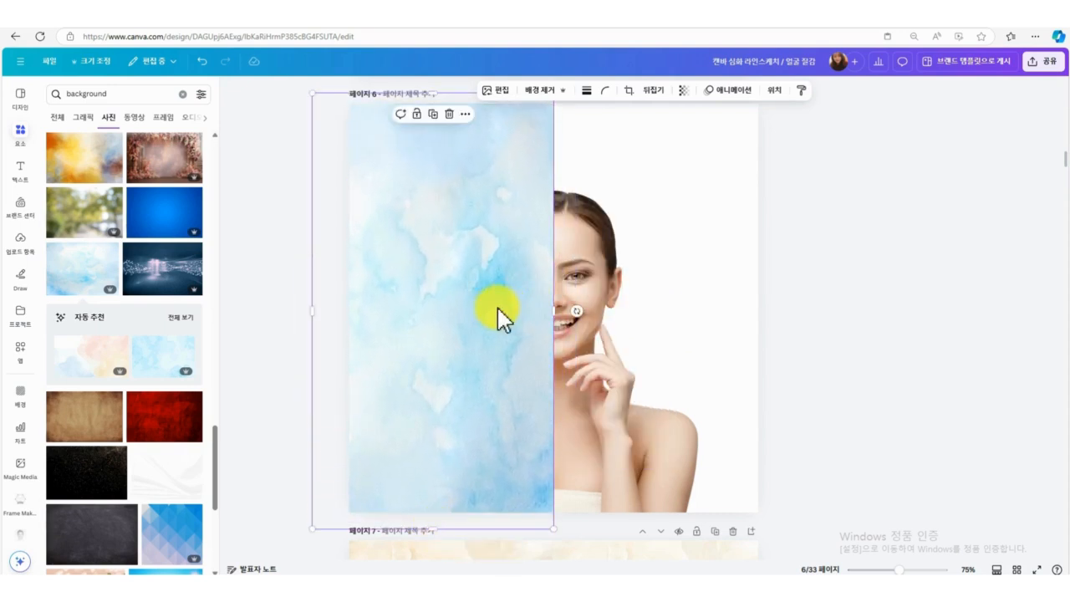
# Place a duplicate of the watercolor photo over the right half of page 6 and make it semi-transparent.
pyautogui.moveTo(489, 328); pyautogui.dragTo(696, 301)
pyautogui.click(846, 334)
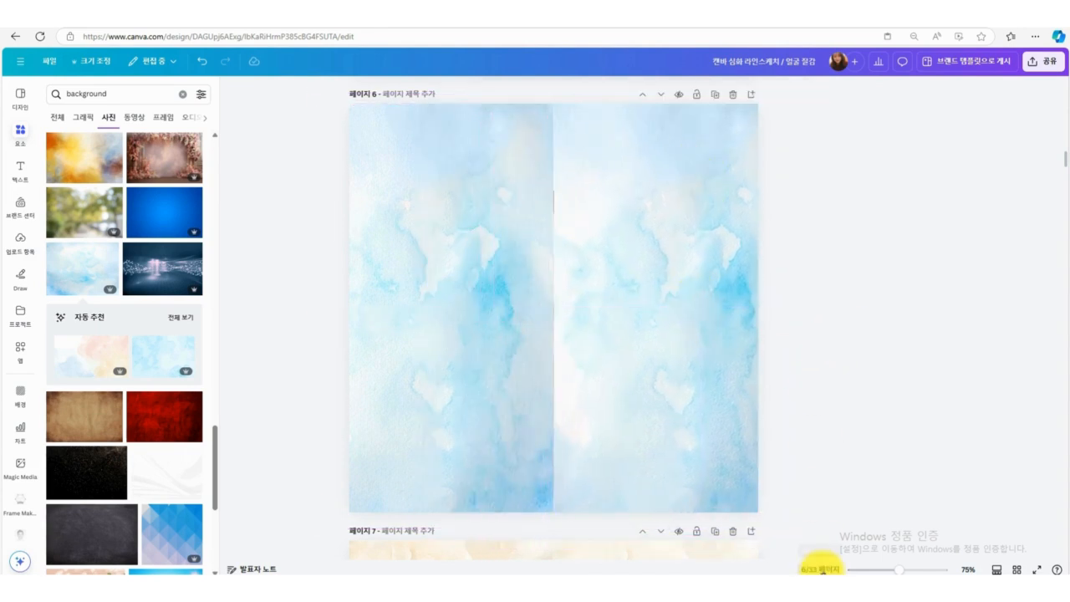
pyautogui.click(703, 415)
pyautogui.moveTo(703, 415); pyautogui.dragTo(672, 342)
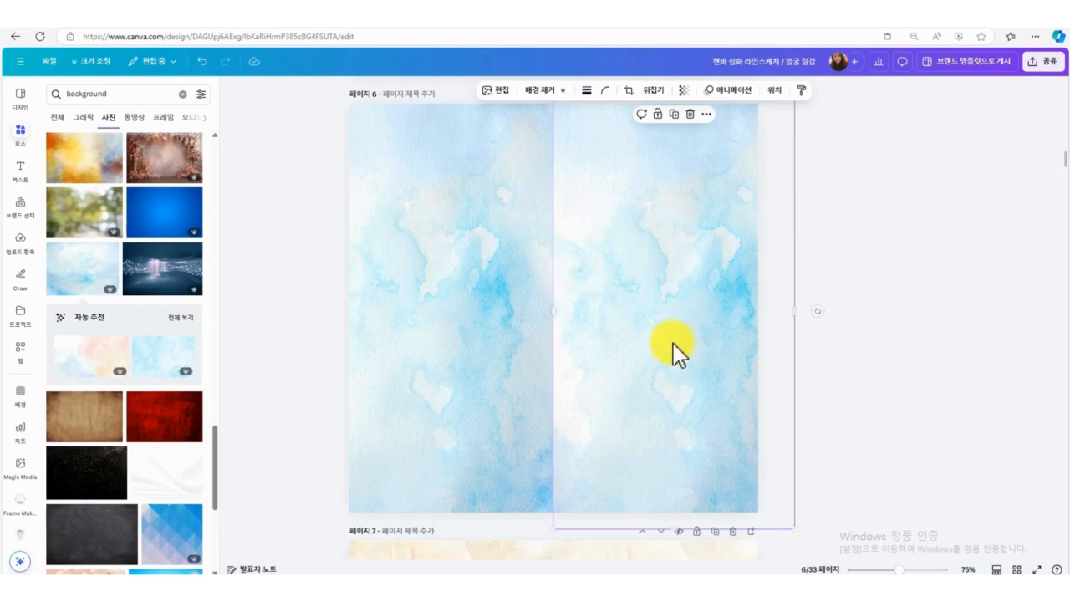
pyautogui.click(684, 90)
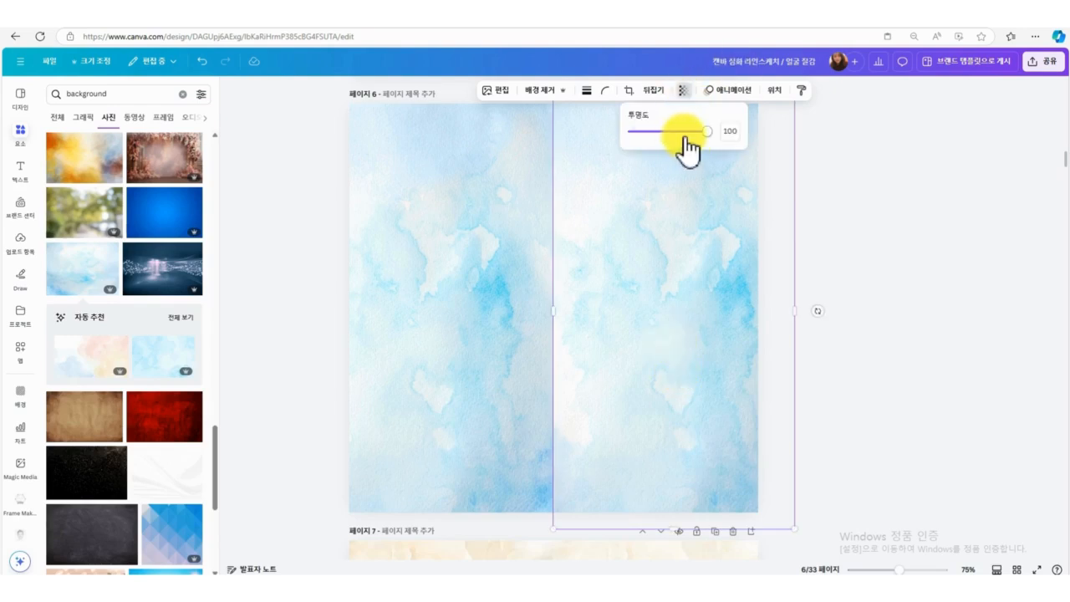
pyautogui.click(683, 132)
# Send the left watercolor photo on page 6 to the very back, behind the portrait and shadow.
pyautogui.click(506, 354)
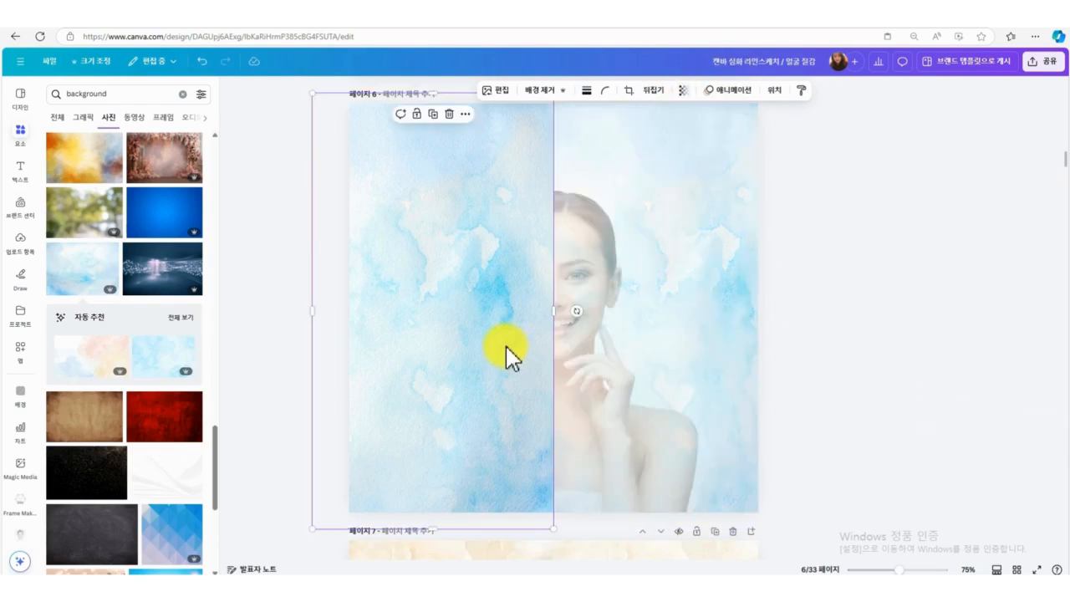
pyautogui.click(785, 94)
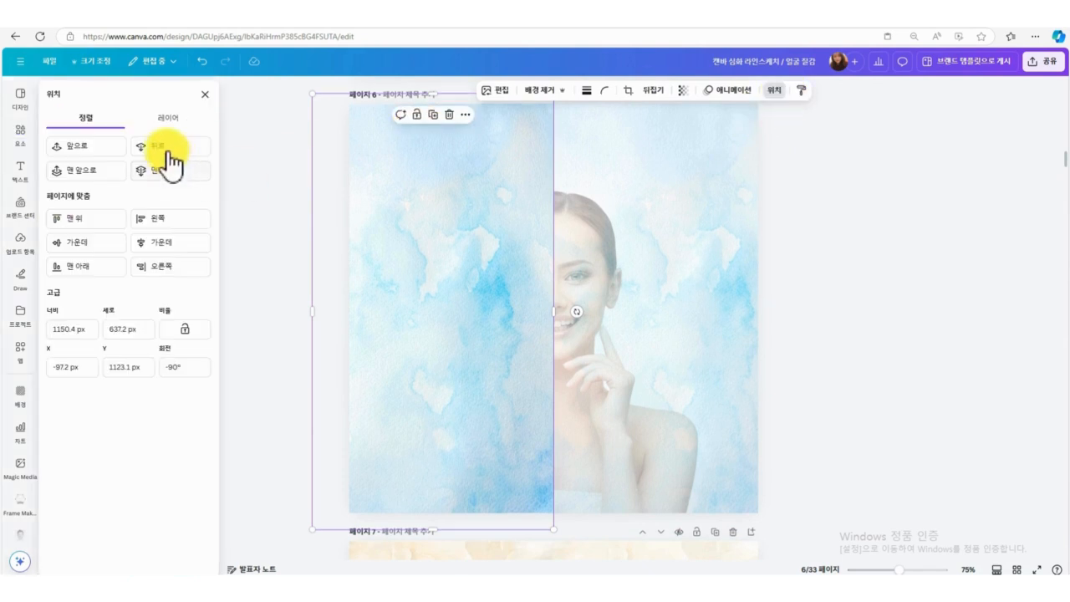
pyautogui.click(154, 171)
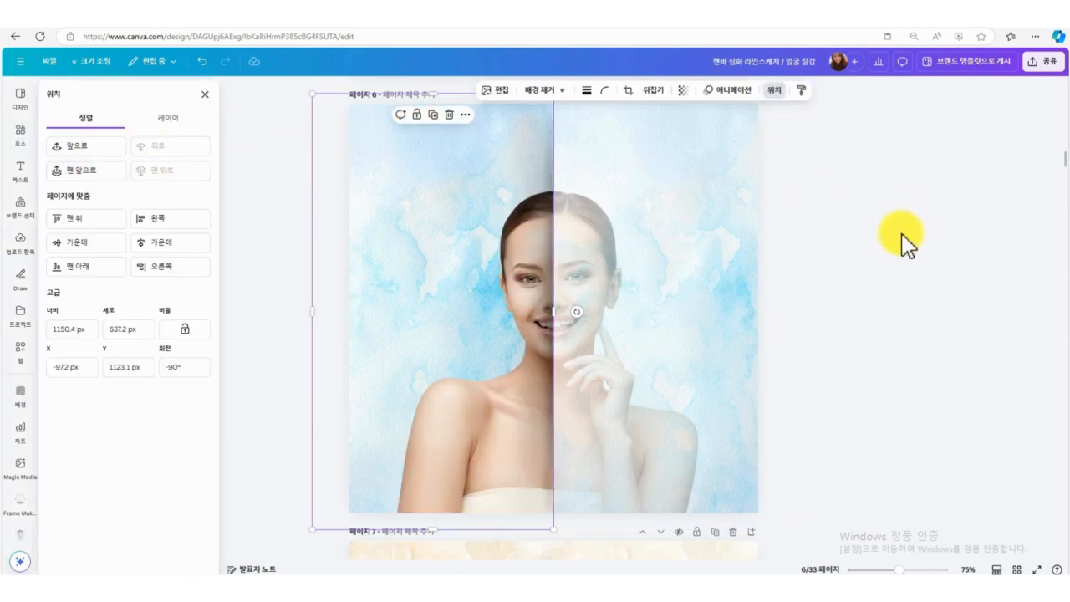
pyautogui.click(907, 245)
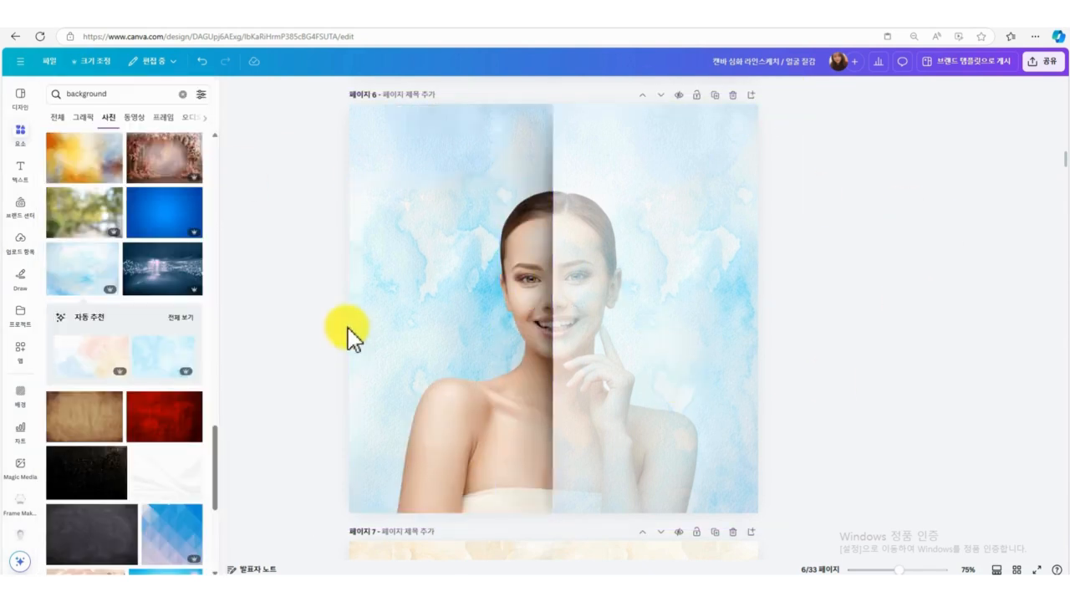
# Duplicate page 6 and delete both watercolor photos from the copy on page 7.
pyautogui.click(719, 95)
pyautogui.click(451, 167)
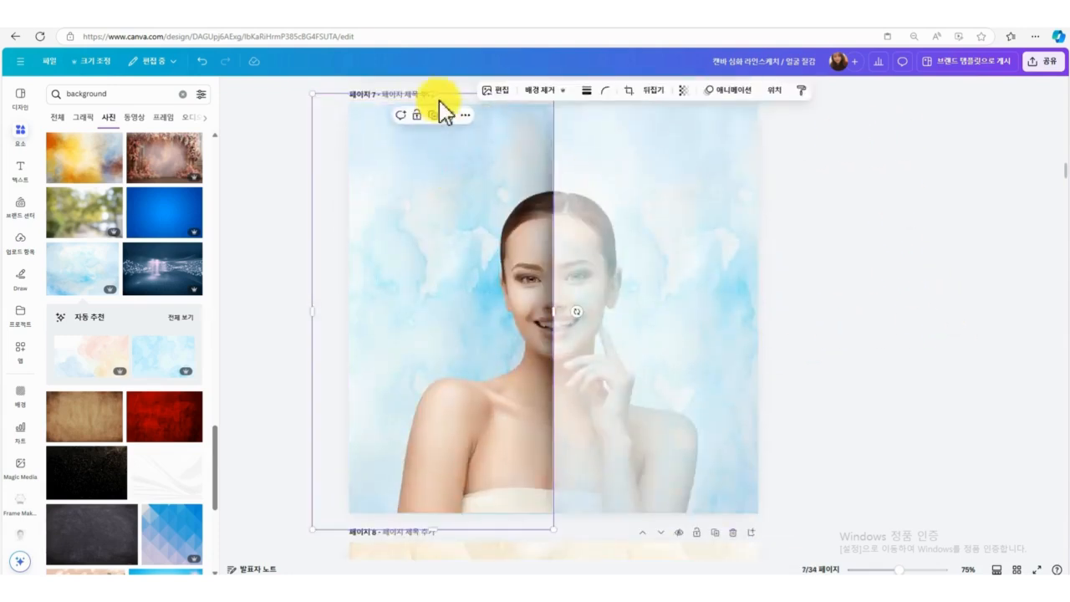
pyautogui.press('Delete')
pyautogui.click(659, 140)
pyautogui.click(689, 116)
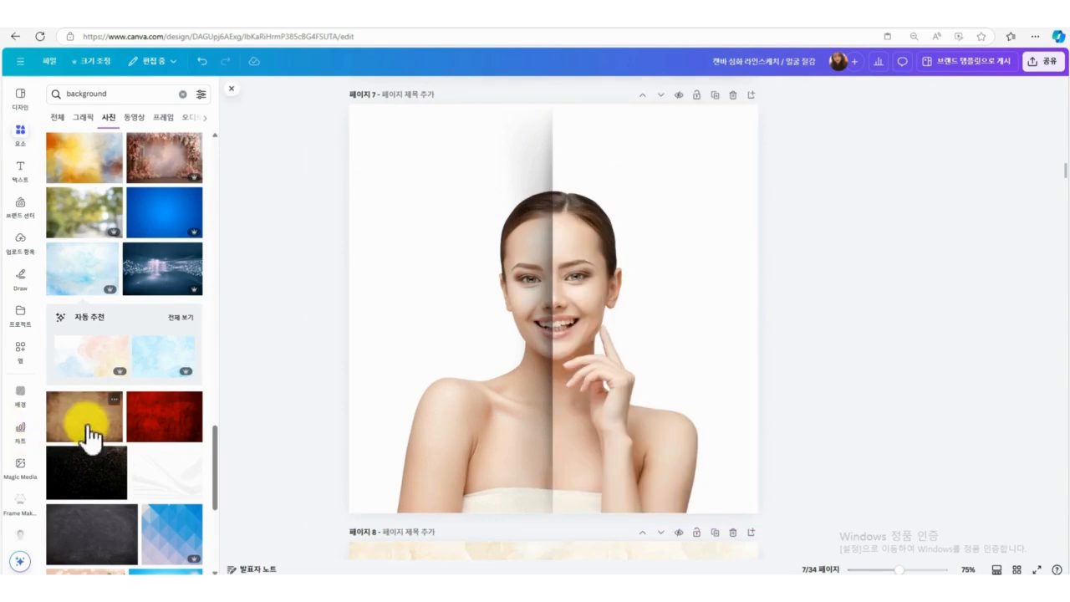
# Add the purple glitter photo to page 7, rotate it to -90° and stretch it over the full left half.
pyautogui.scroll(-3, 147, 334)
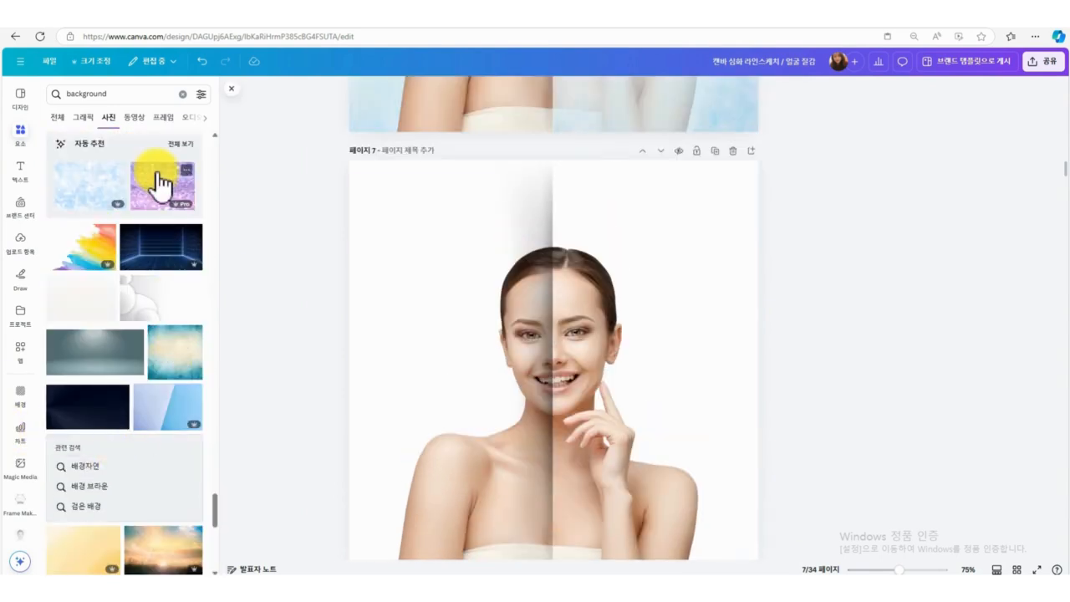
pyautogui.click(160, 189)
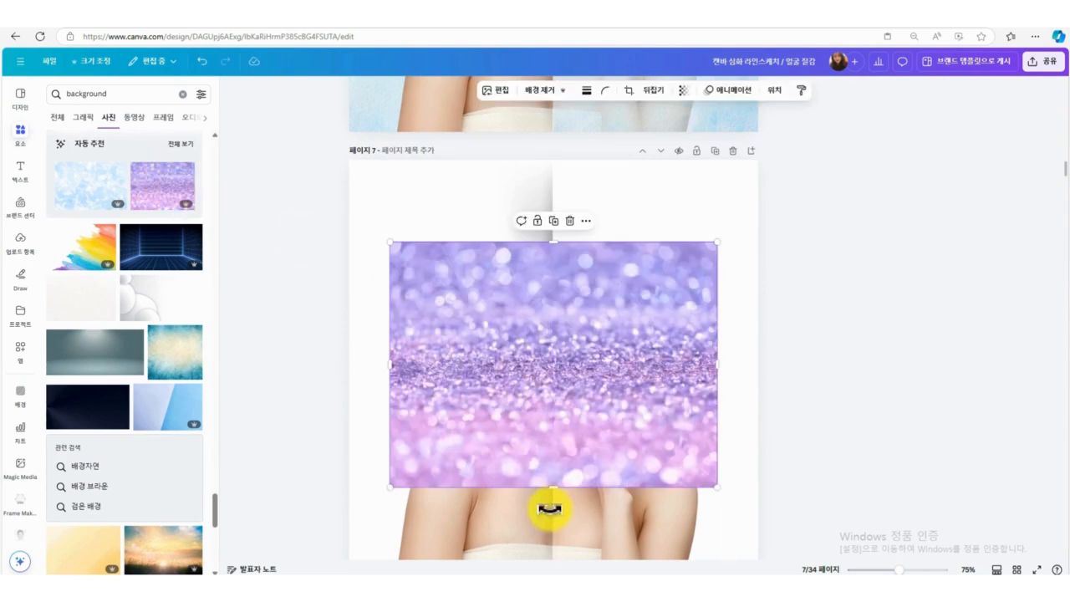
pyautogui.moveTo(549, 508); pyautogui.dragTo(710, 365)
pyautogui.moveTo(604, 377); pyautogui.dragTo(473, 328)
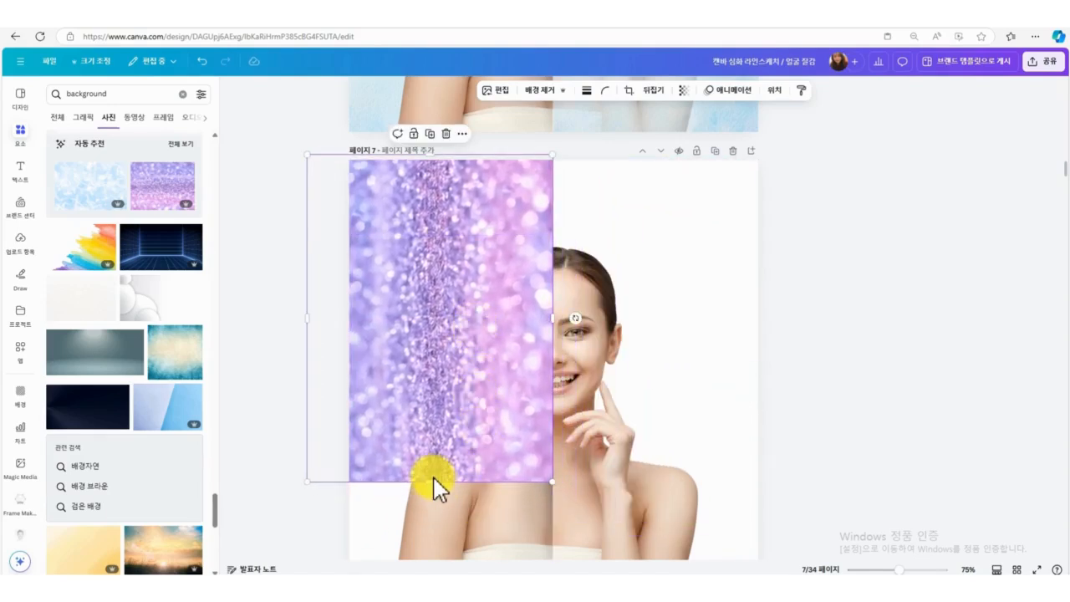
pyautogui.moveTo(432, 482); pyautogui.dragTo(434, 597)
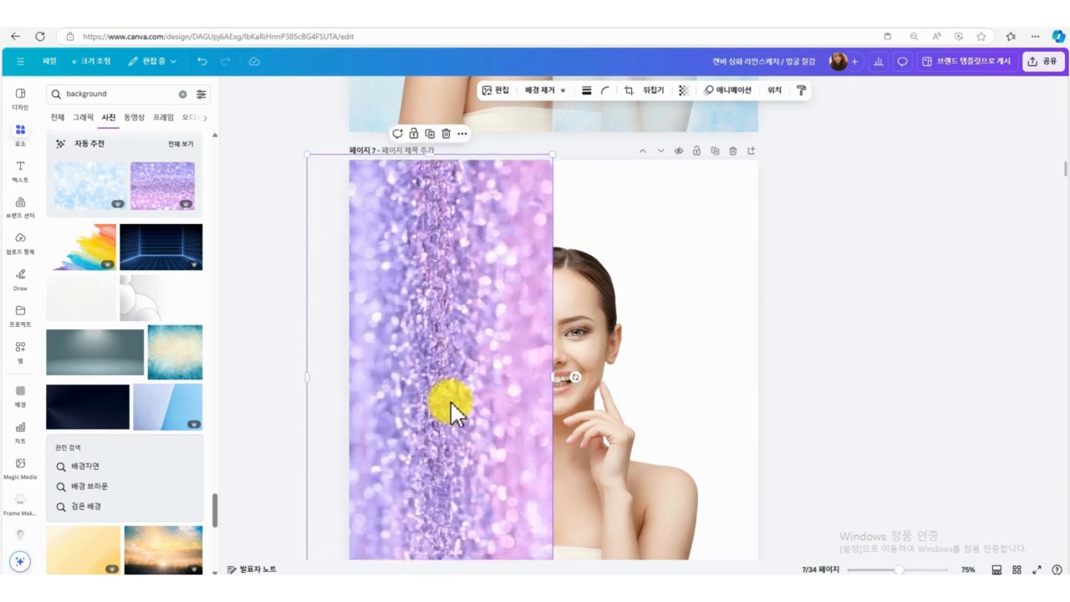
# Place a duplicate of the glitter photo over the right half of page 7 and enlarge it.
pyautogui.moveTo(451, 402); pyautogui.dragTo(697, 399)
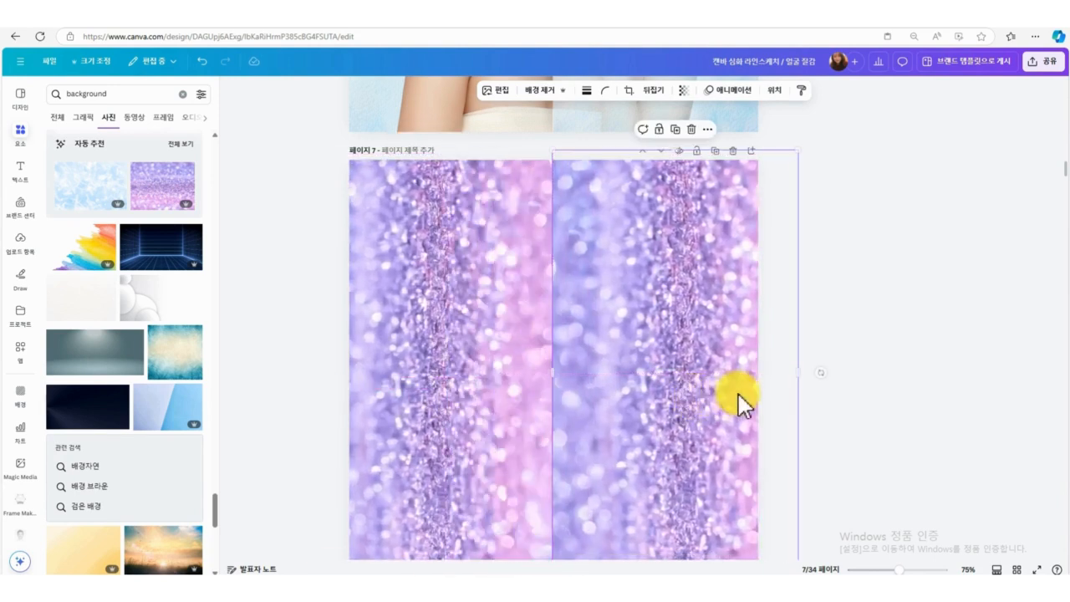
pyautogui.moveTo(554, 371); pyautogui.dragTo(502, 373)
pyautogui.moveTo(639, 353); pyautogui.dragTo(681, 356)
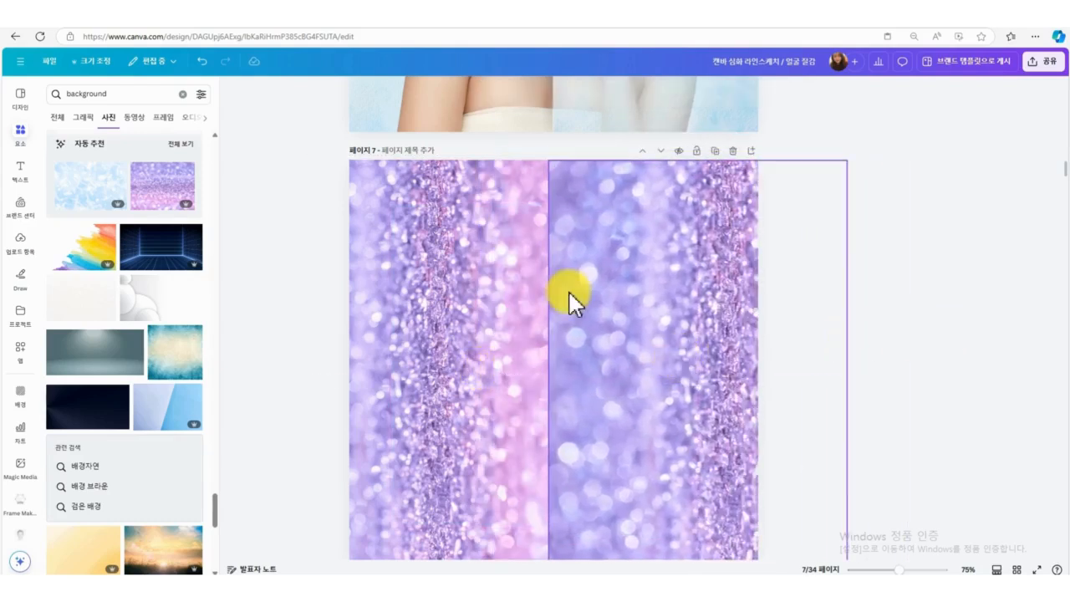
# Set the right glitter overlay's transparency to 73 and align its left edge with the face's centre line.
pyautogui.click(683, 90)
pyautogui.click(687, 131)
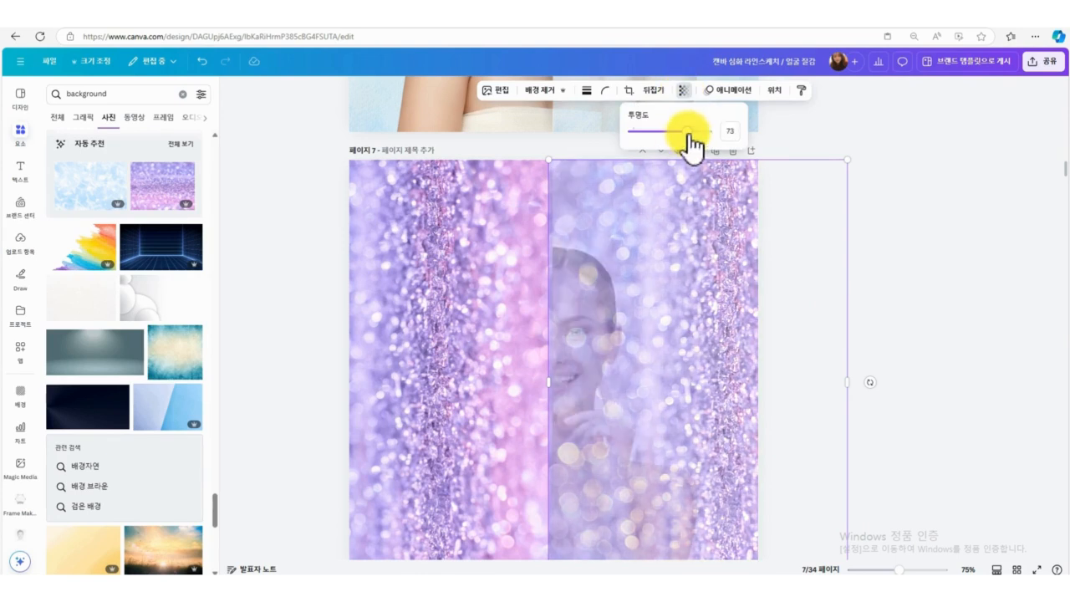
pyautogui.click(632, 247)
# Send the left glitter photo on page 7 to the very back, behind the portrait and shadow.
pyautogui.click(443, 244)
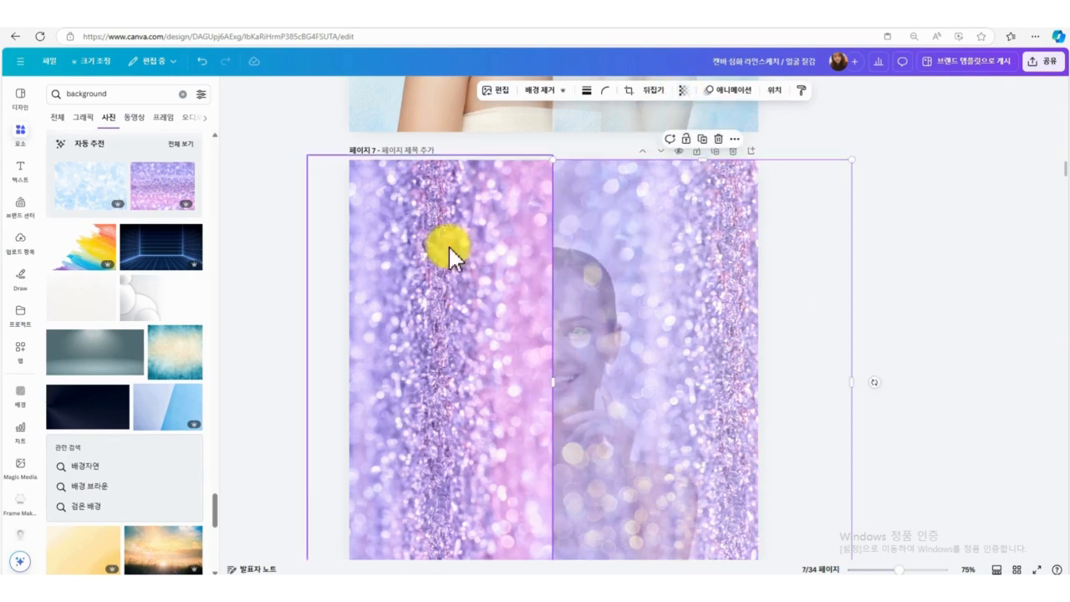
pyautogui.click(774, 97)
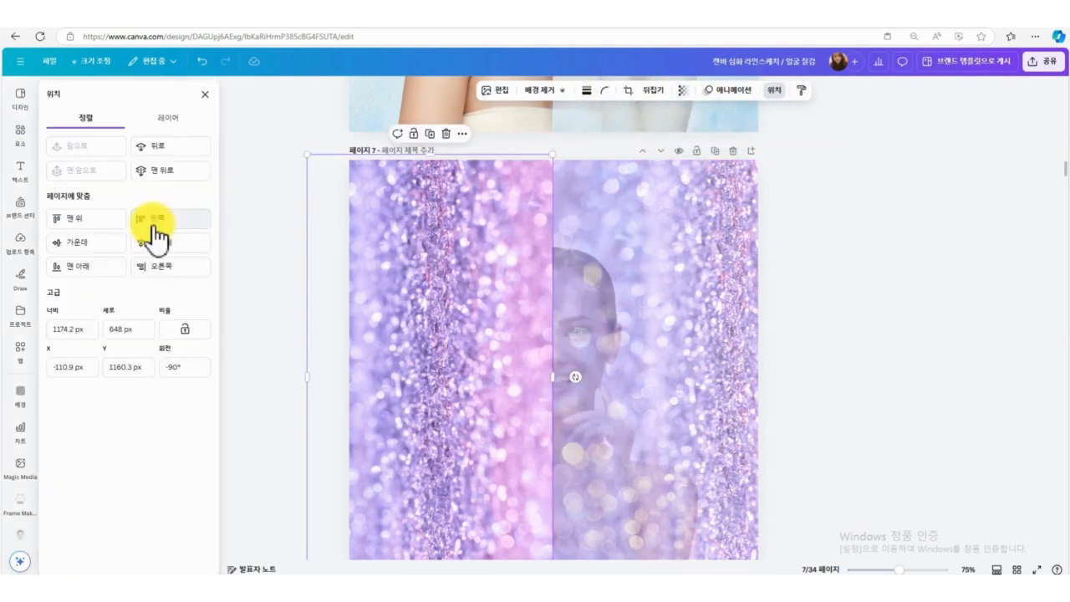
pyautogui.click(173, 177)
pyautogui.click(861, 294)
pyautogui.scroll(-1, 861, 294)
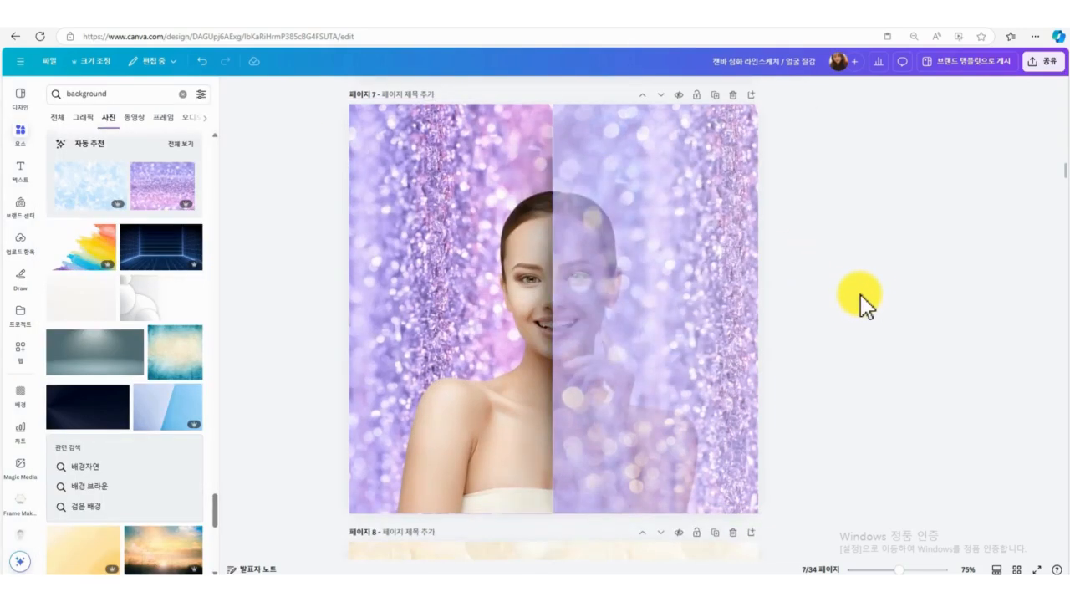
# Lower the opacity of the right glitter overlay on page 7 further so the covered half of the face shows more clearly.
pyautogui.click(734, 323)
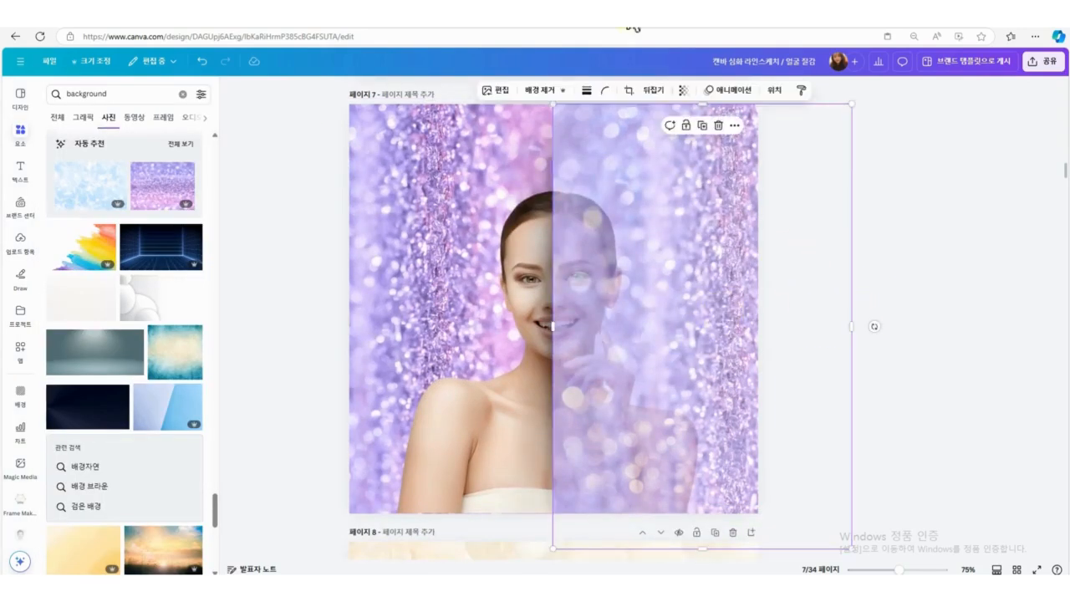
pyautogui.click(684, 90)
pyautogui.moveTo(705, 132); pyautogui.dragTo(666, 131)
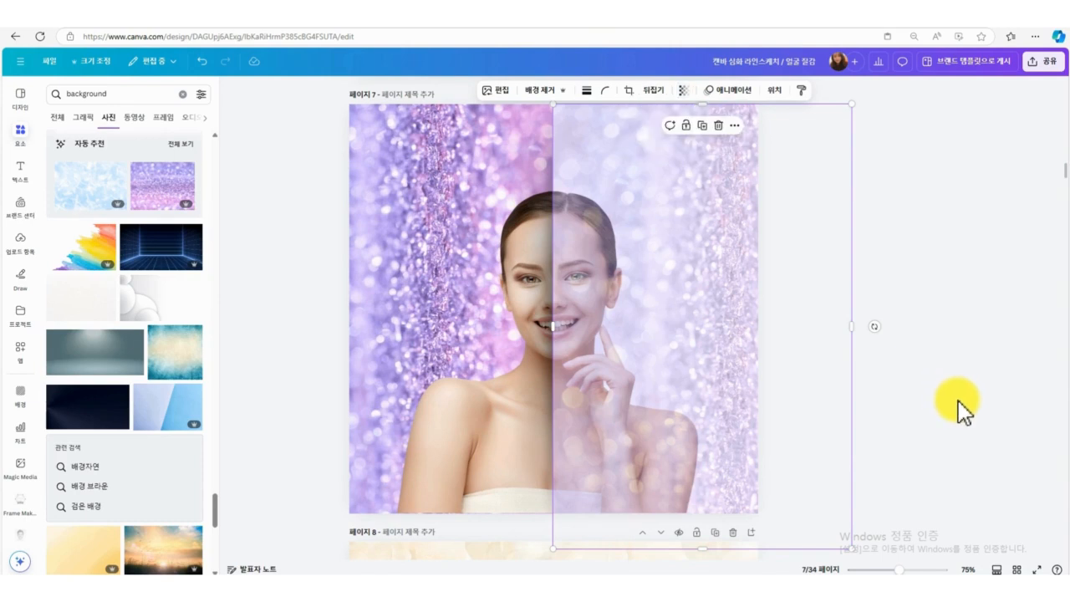
pyautogui.click(944, 443)
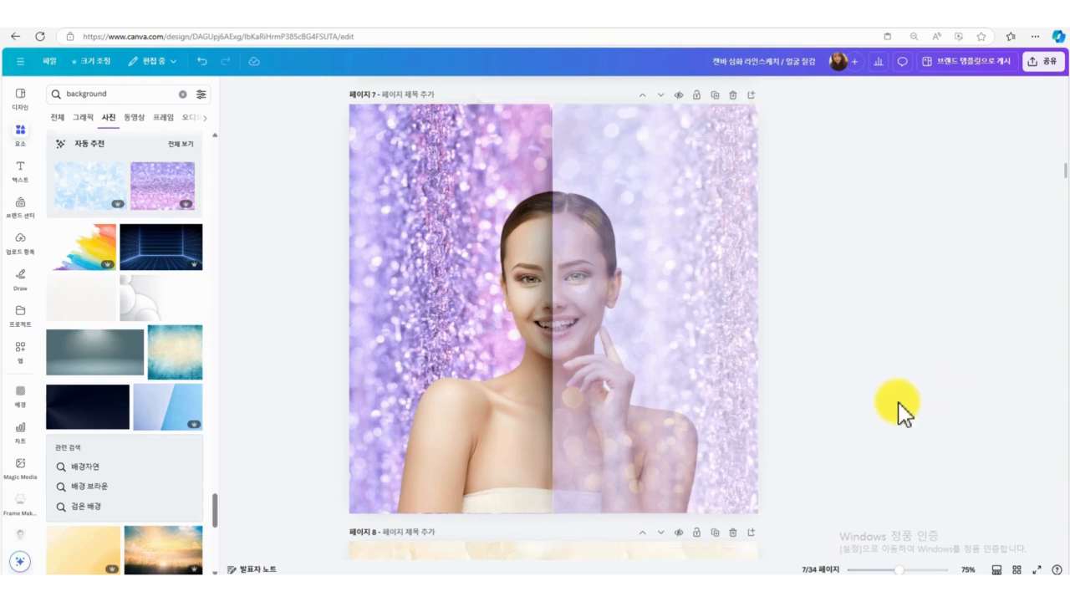
# Duplicate page 7 with the purple glitter split-face design.
pyautogui.scroll(-5, 904, 409)
pyautogui.scroll(-10, 904, 410)
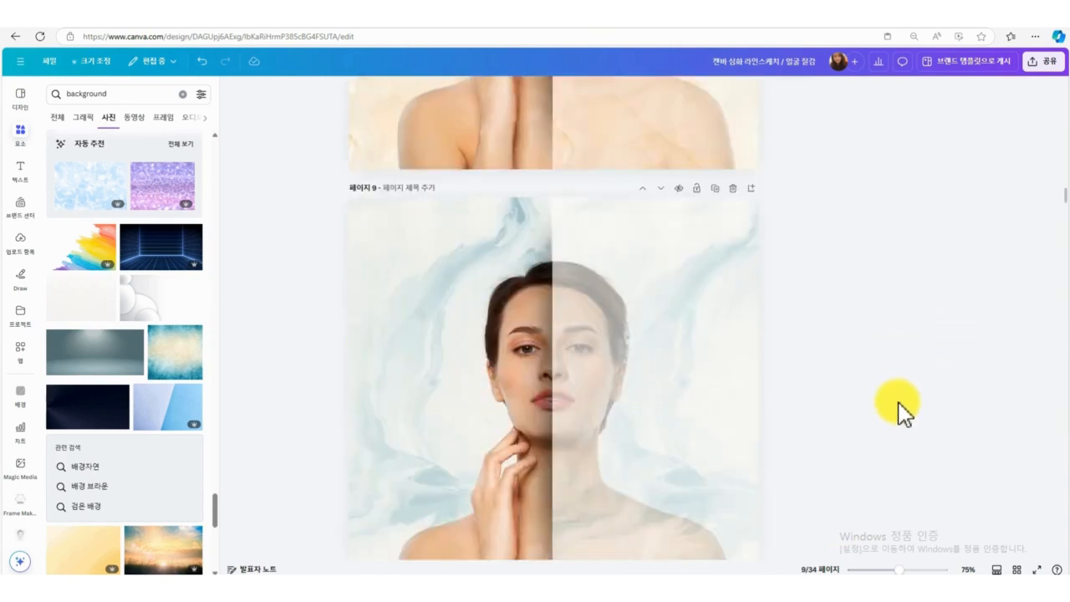
pyautogui.scroll(-8, 904, 410)
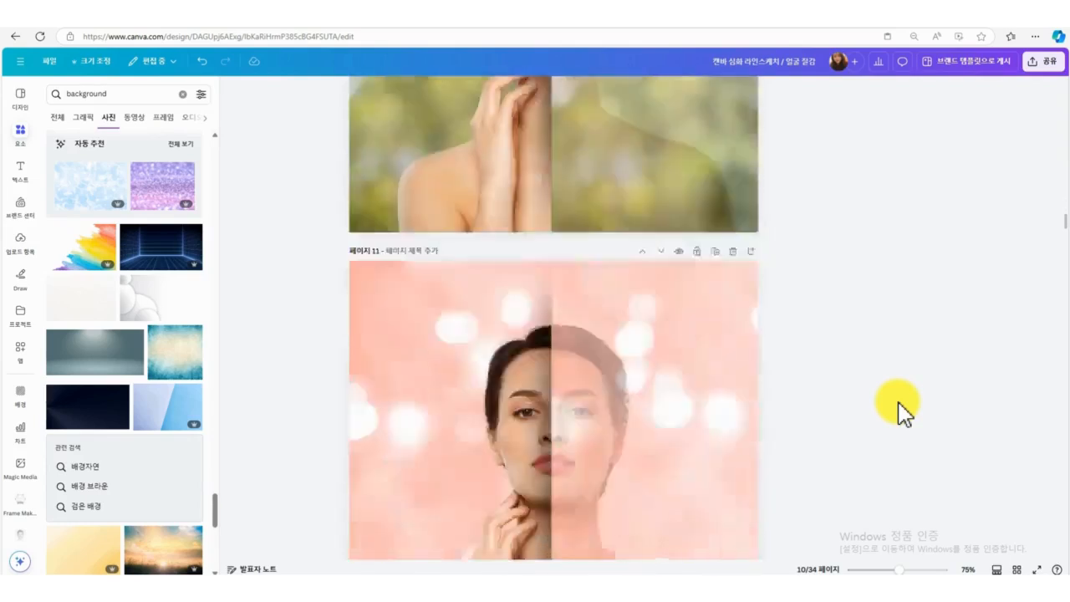
pyautogui.scroll(-3, 899, 409)
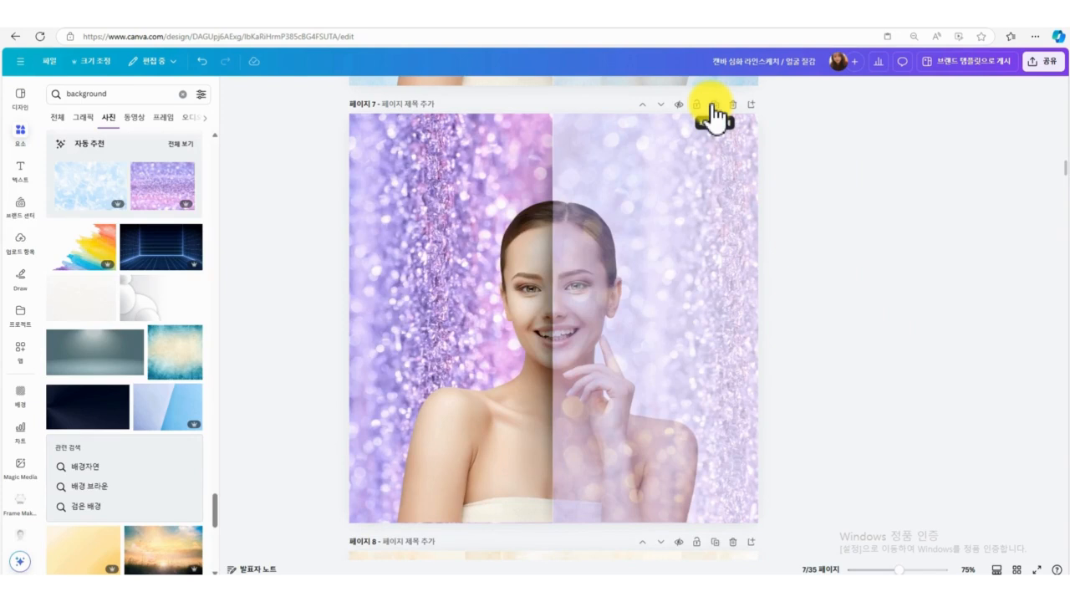
pyautogui.click(713, 106)
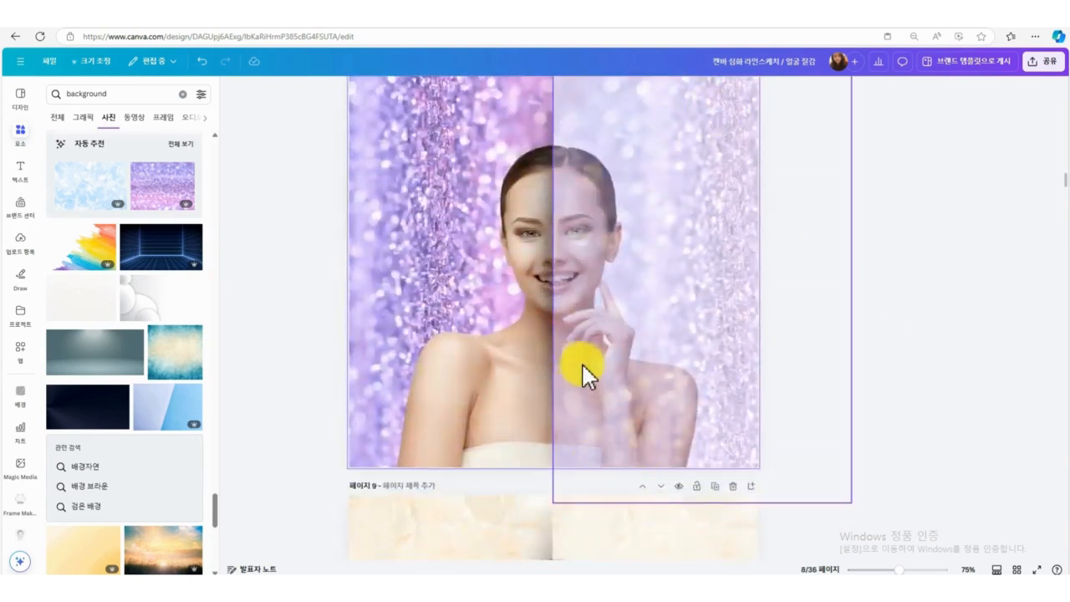
# Apply the 아리아 filter at full intensity to the uncovered left half of the portrait on page 8.
pyautogui.click(487, 361)
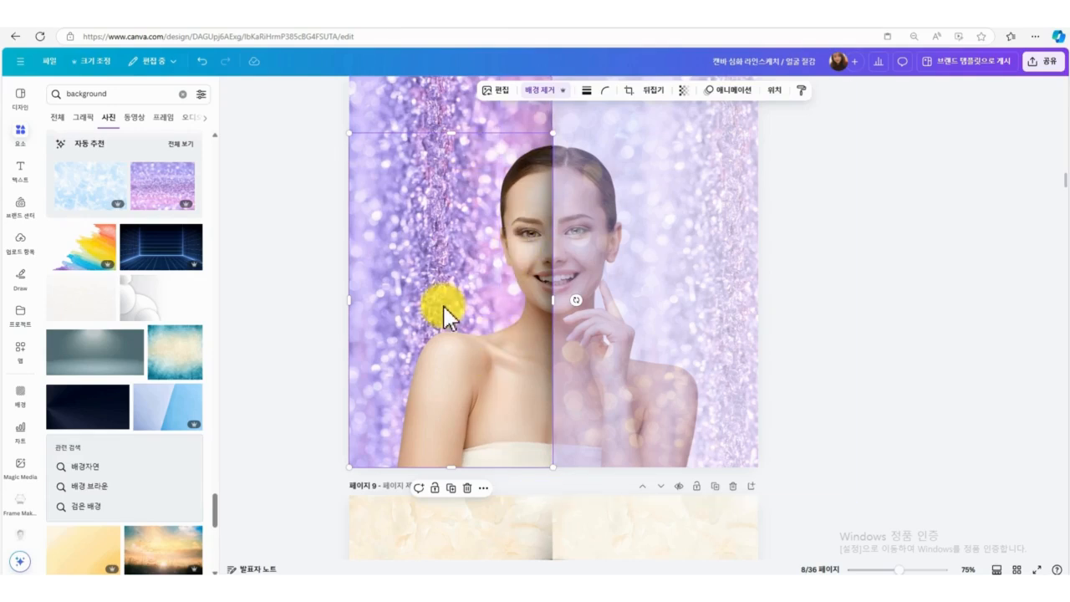
pyautogui.click(492, 92)
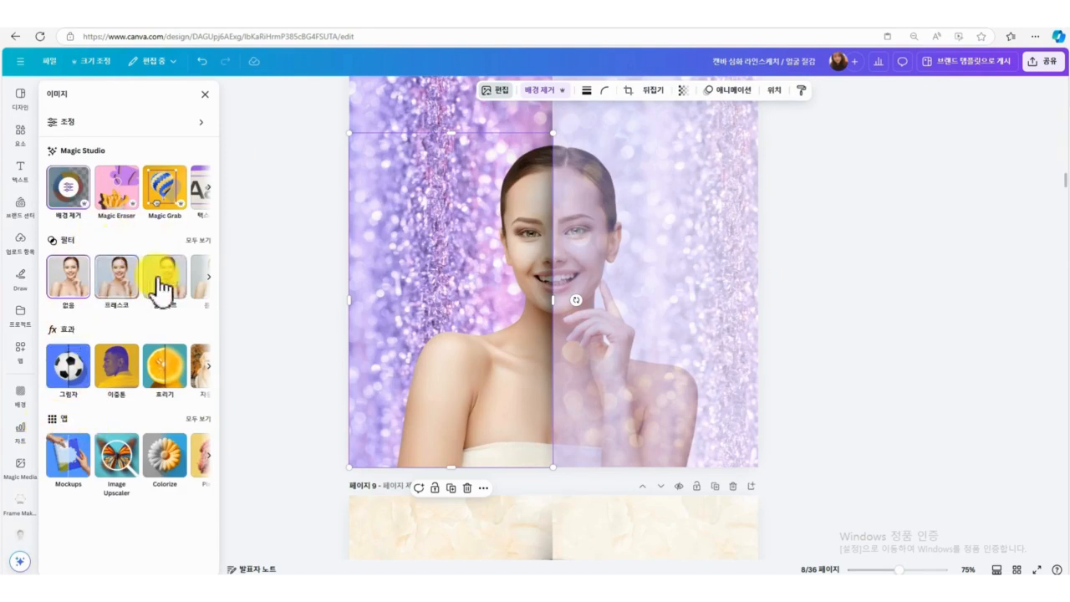
pyautogui.click(198, 244)
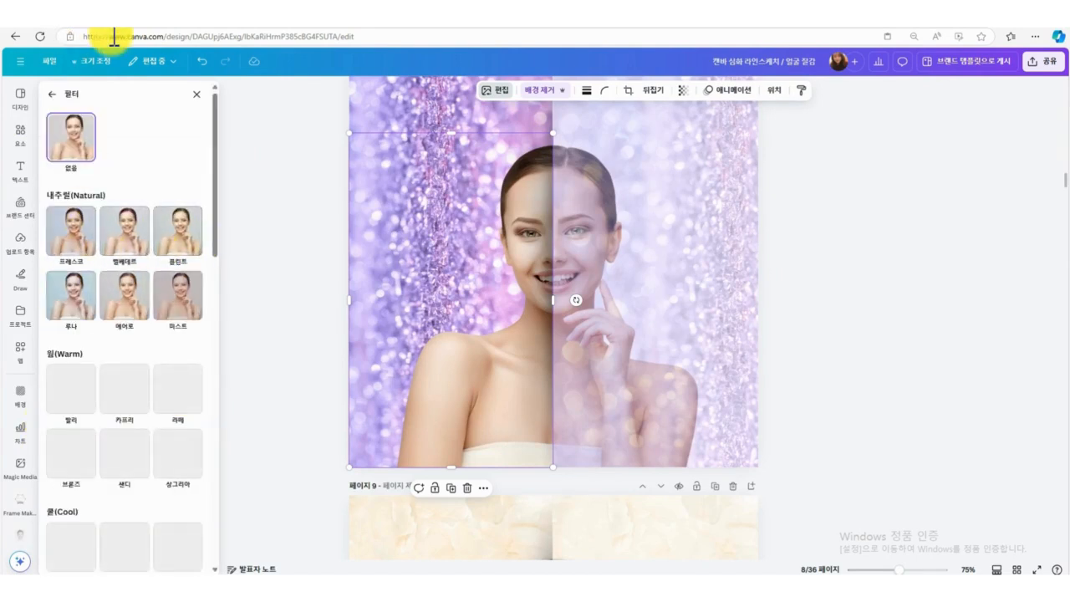
pyautogui.scroll(-1, 149, 460)
pyautogui.scroll(-1, 148, 443)
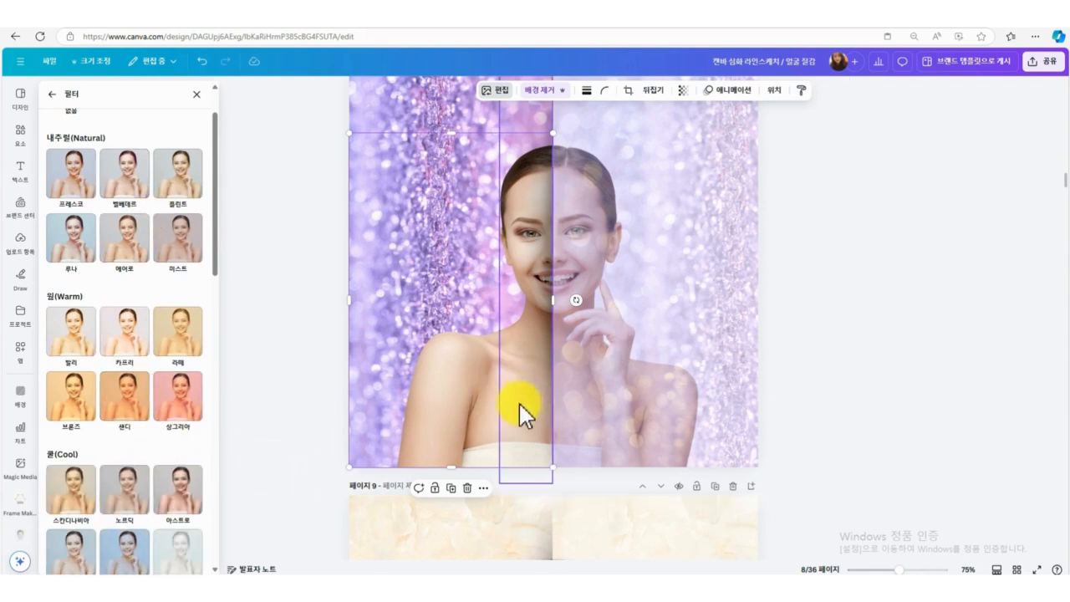
pyautogui.scroll(-2, 71, 471)
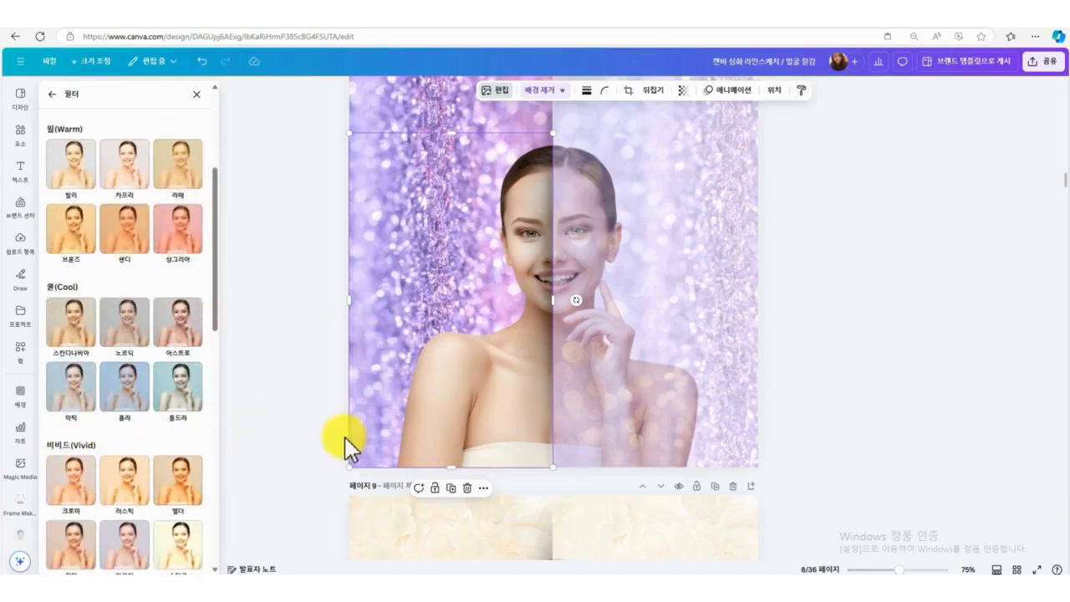
pyautogui.scroll(-3, 120, 537)
pyautogui.click(125, 386)
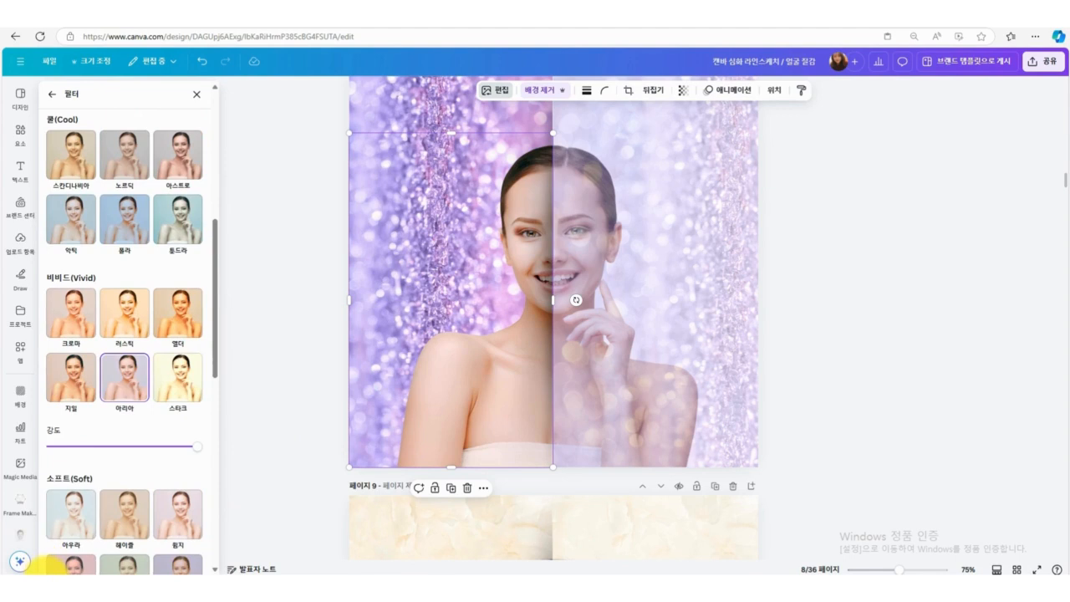
pyautogui.moveTo(197, 448)
pyautogui.mouseDown()
pyautogui.moveTo(12, 453)
pyautogui.moveTo(216, 456)
pyautogui.mouseUp()
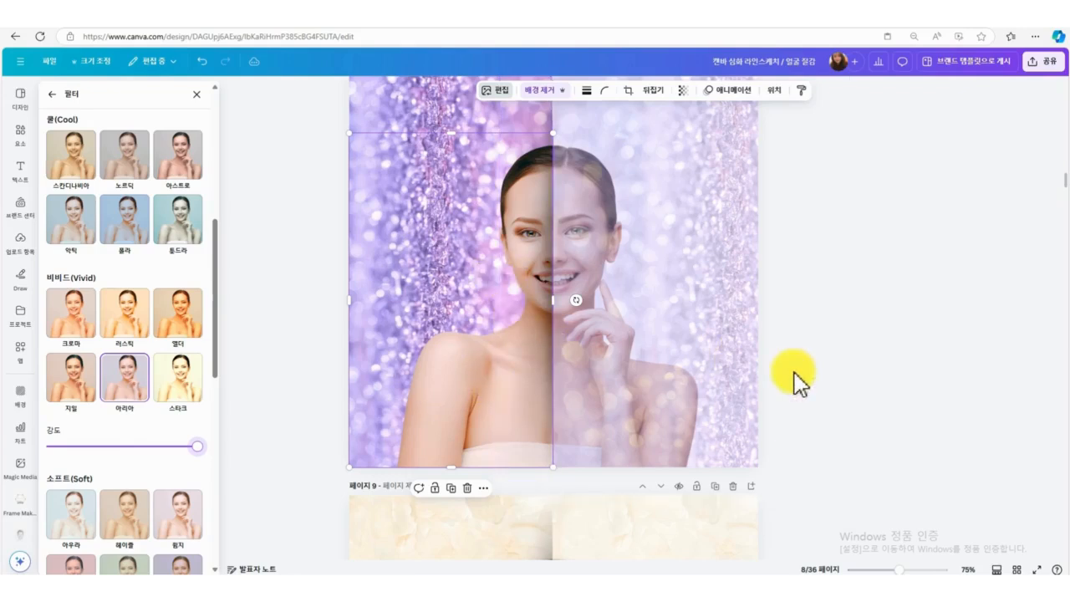
# Duplicate page 8 with the filtered glitter split-face design.
pyautogui.scroll(1, 818, 380)
pyautogui.scroll(2, 819, 389)
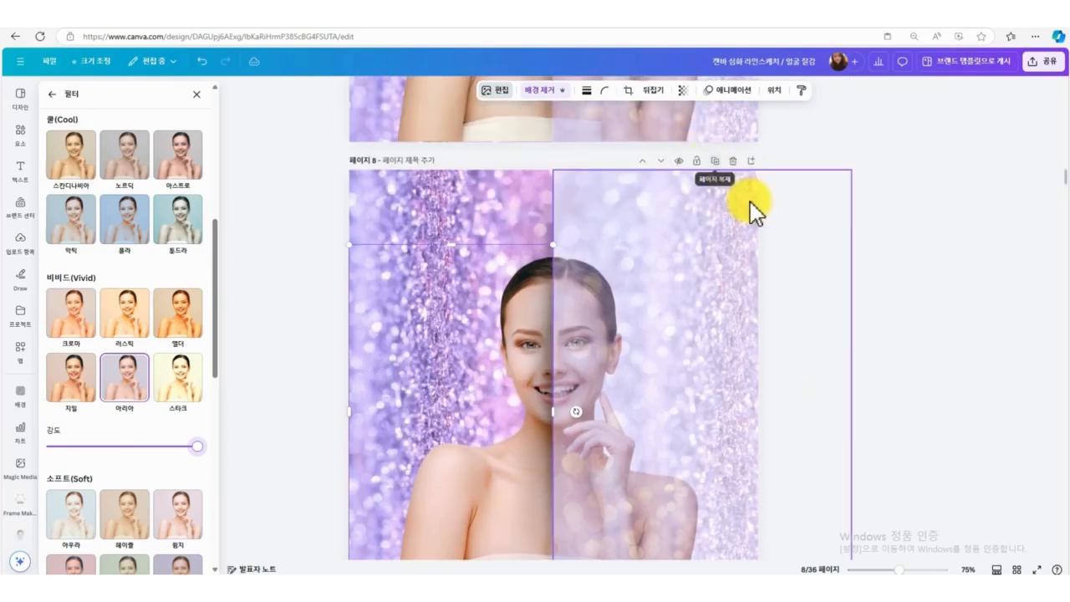
pyautogui.scroll(-5, 200, 455)
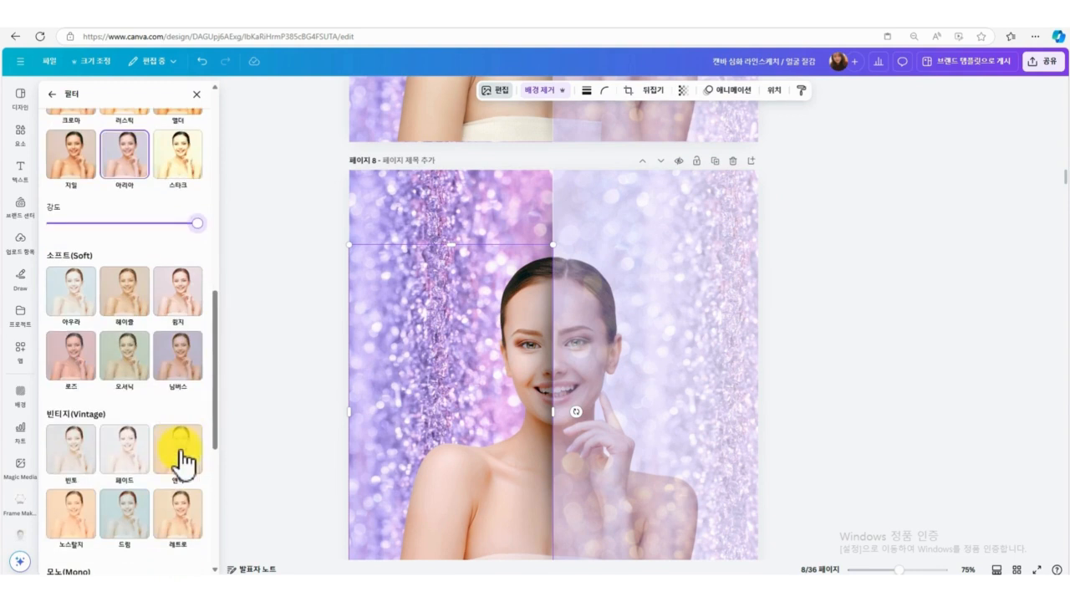
pyautogui.click(716, 161)
# Delete both glitter background photos from page 9, keeping the portrait halves and centre-line shadow.
pyautogui.click(488, 309)
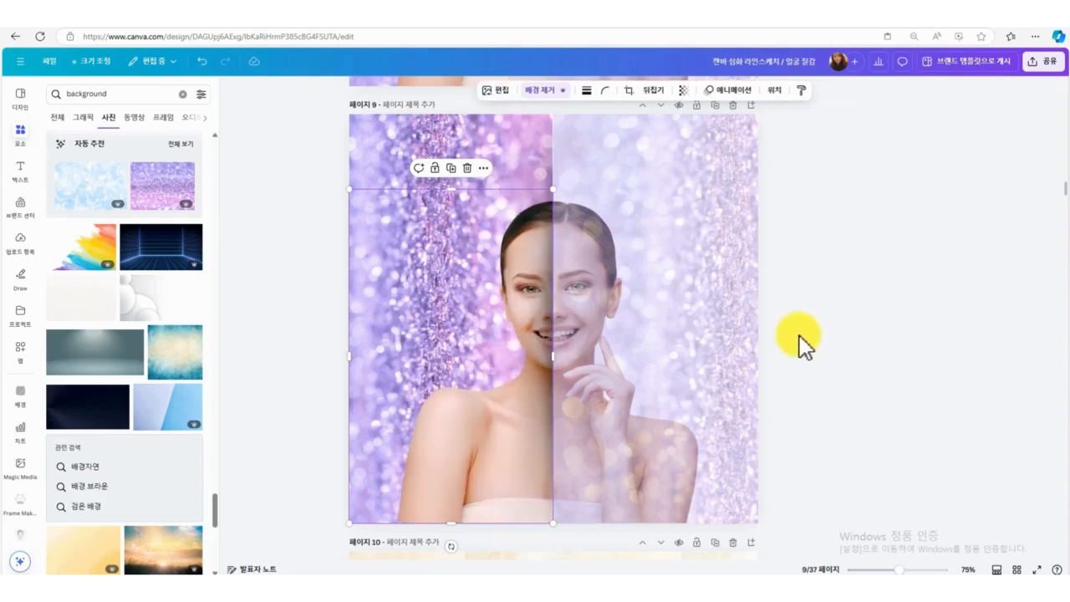
pyautogui.click(697, 200)
pyautogui.click(717, 136)
pyautogui.click(461, 134)
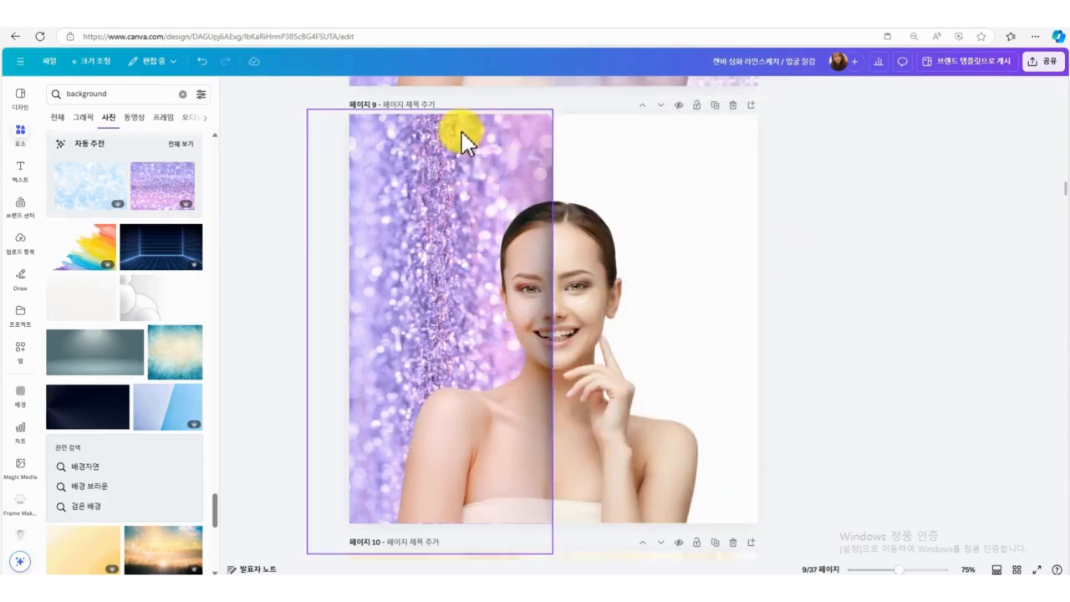
pyautogui.click(445, 131)
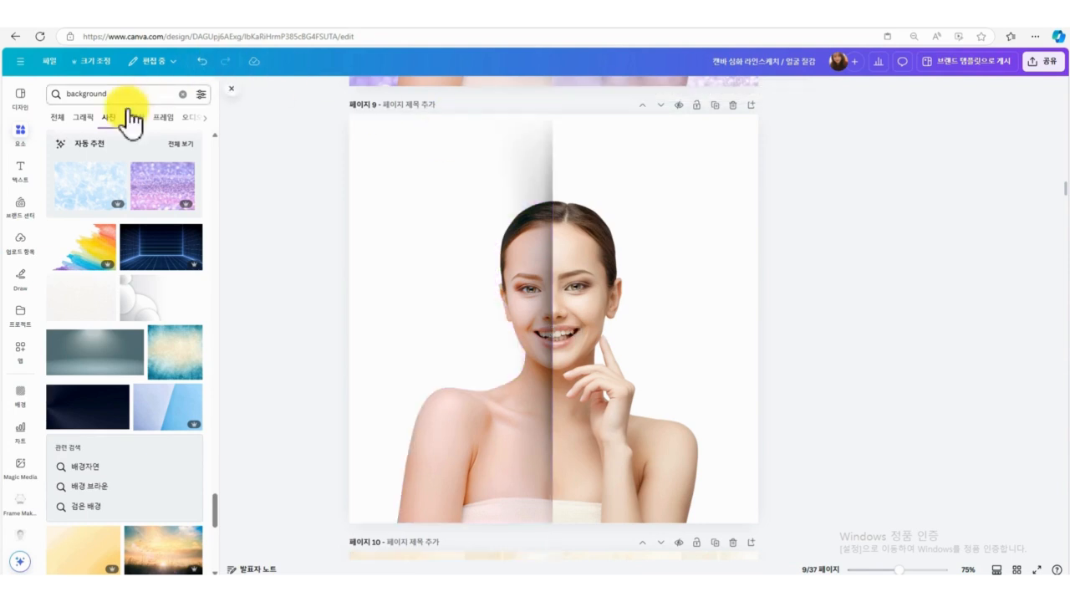
# Insert a white marble photo from the background search results on page 9.
pyautogui.scroll(-2, 171, 388)
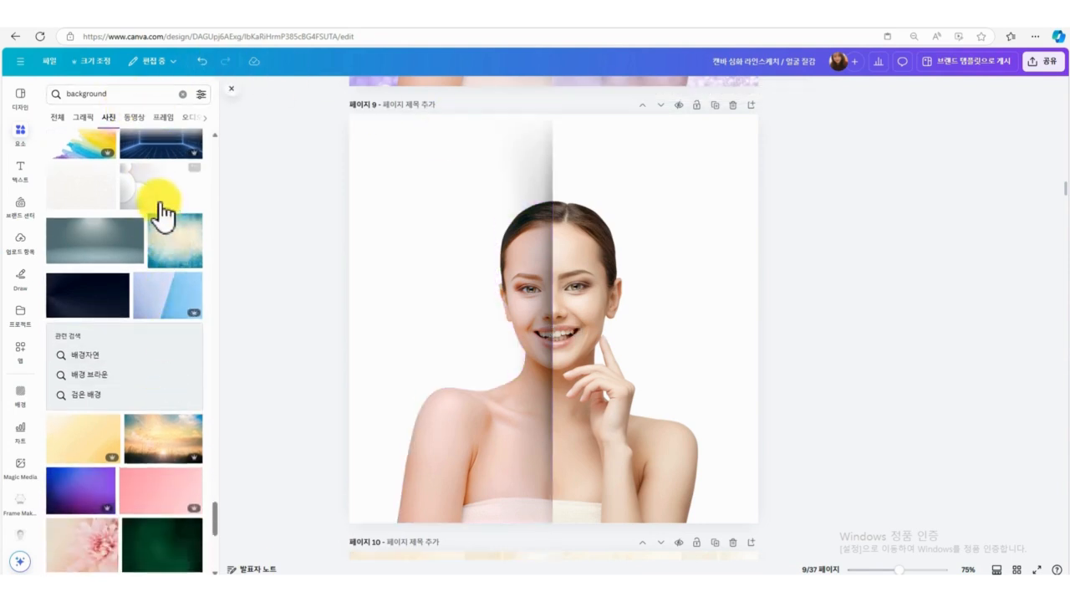
pyautogui.scroll(-2, 179, 449)
pyautogui.scroll(-3, 171, 459)
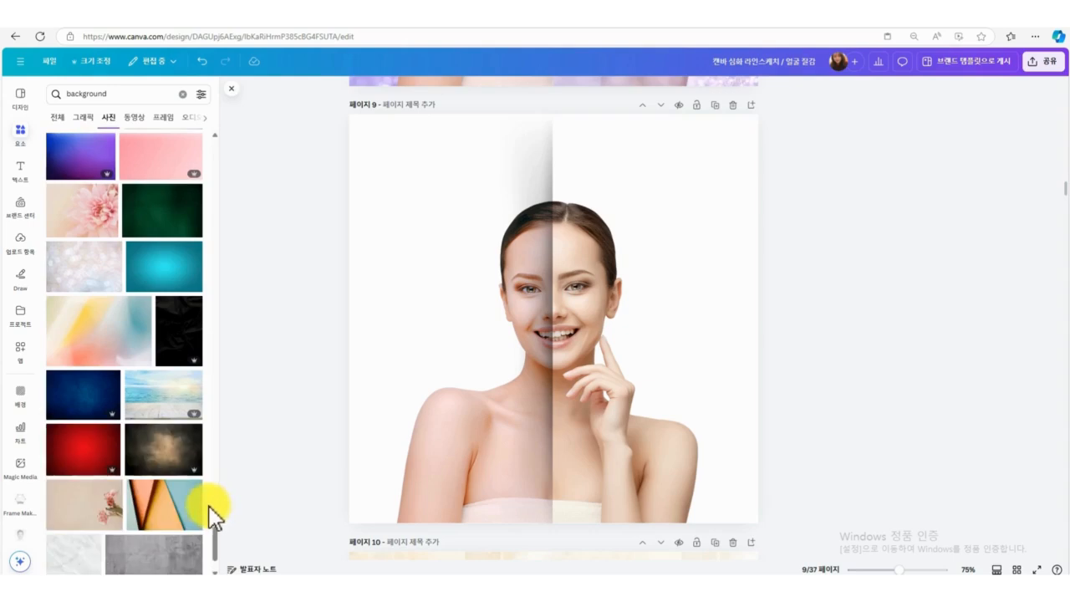
pyautogui.scroll(-1, 151, 465)
pyautogui.click(86, 507)
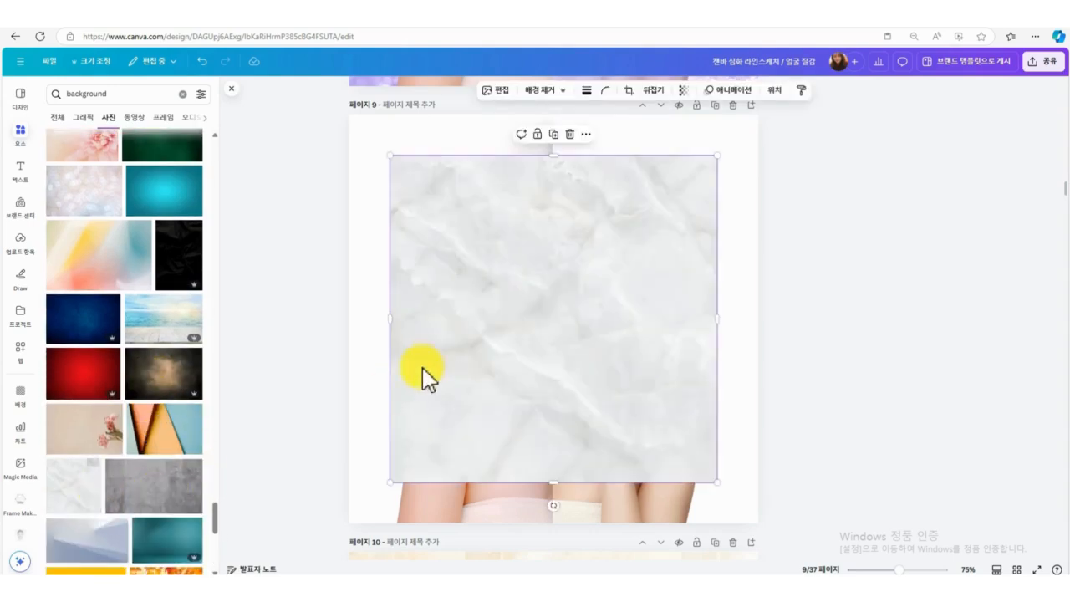
# Fit the marble photo over the page's left half at about 864 × 1123 px and place a copy over the right half.
pyautogui.moveTo(508, 348); pyautogui.dragTo(353, 303)
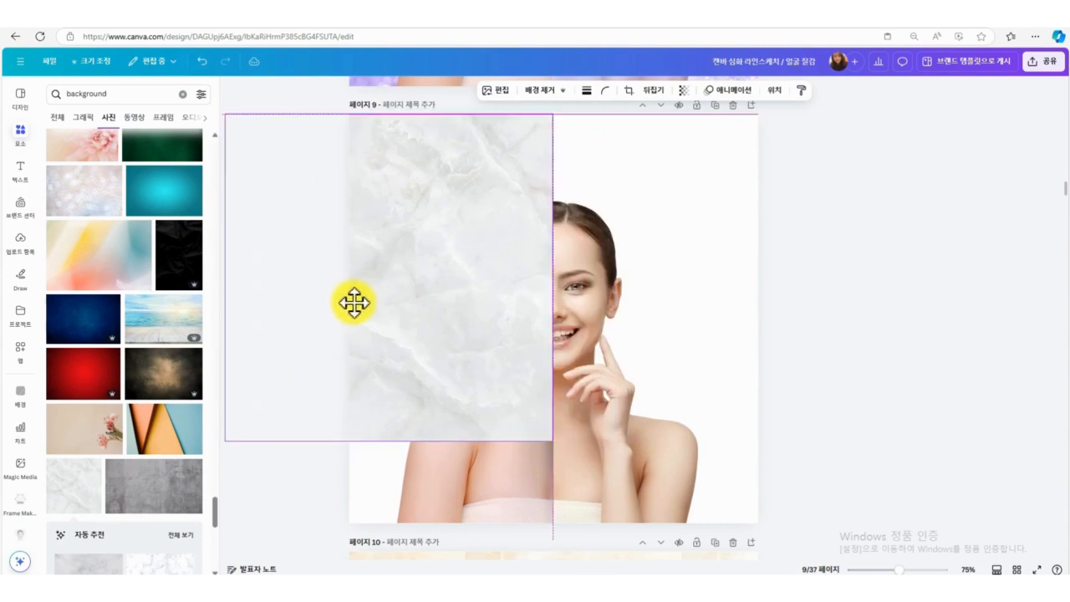
pyautogui.moveTo(394, 441); pyautogui.dragTo(408, 539)
pyautogui.moveTo(457, 399); pyautogui.dragTo(781, 385)
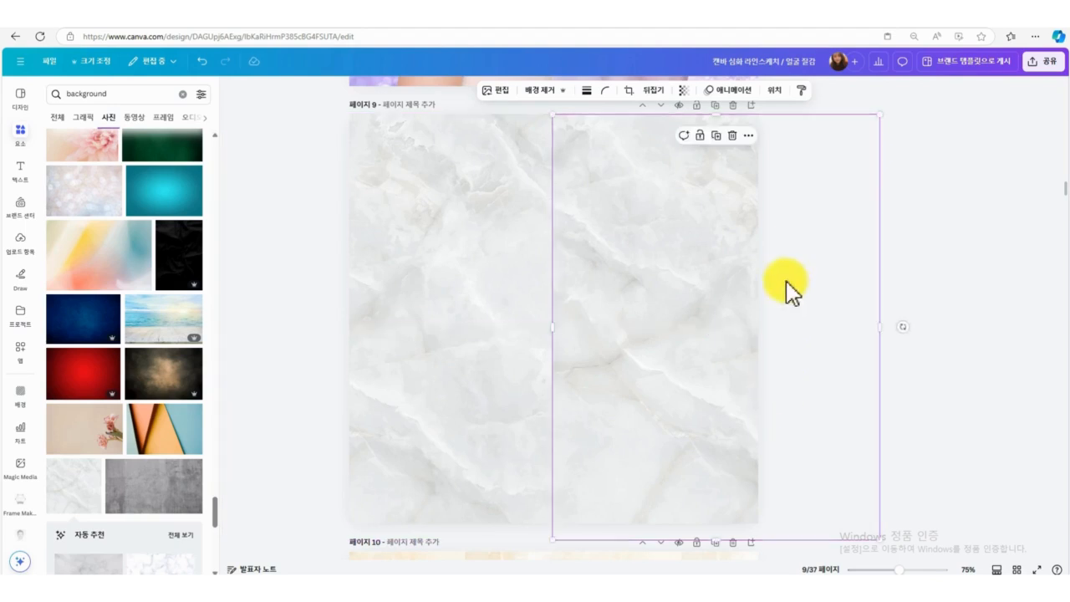
# Set the right marble overlay's transparency to 49.
pyautogui.click(683, 89)
pyautogui.click(685, 132)
pyautogui.moveTo(684, 133); pyautogui.dragTo(670, 132)
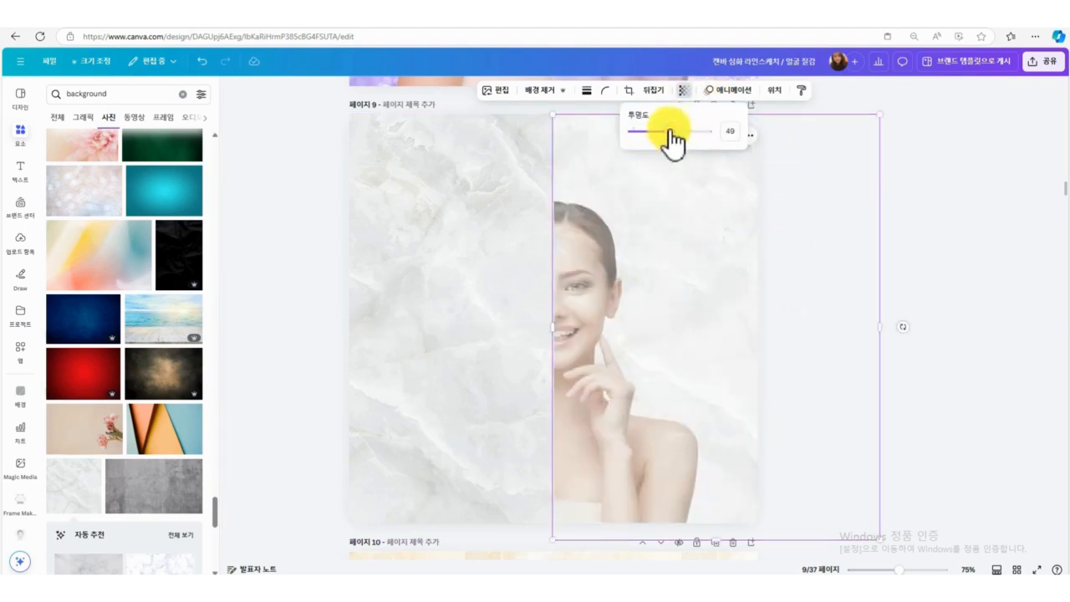
# Send the left marble photo on page 9 to the very back, behind the portrait and shadow.
pyautogui.click(474, 213)
pyautogui.click(767, 92)
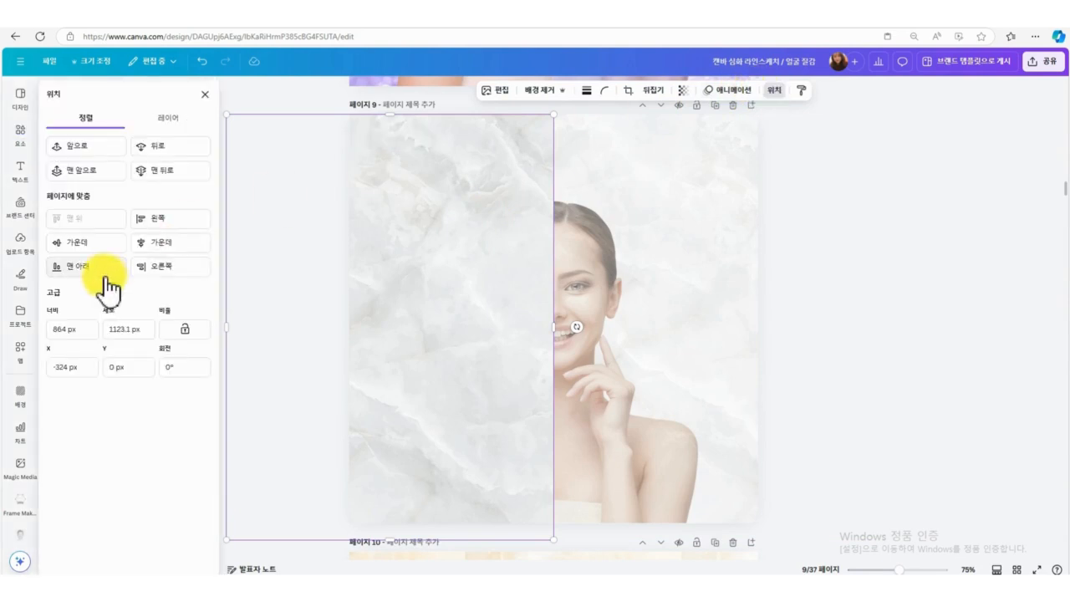
pyautogui.click(185, 178)
pyautogui.click(658, 342)
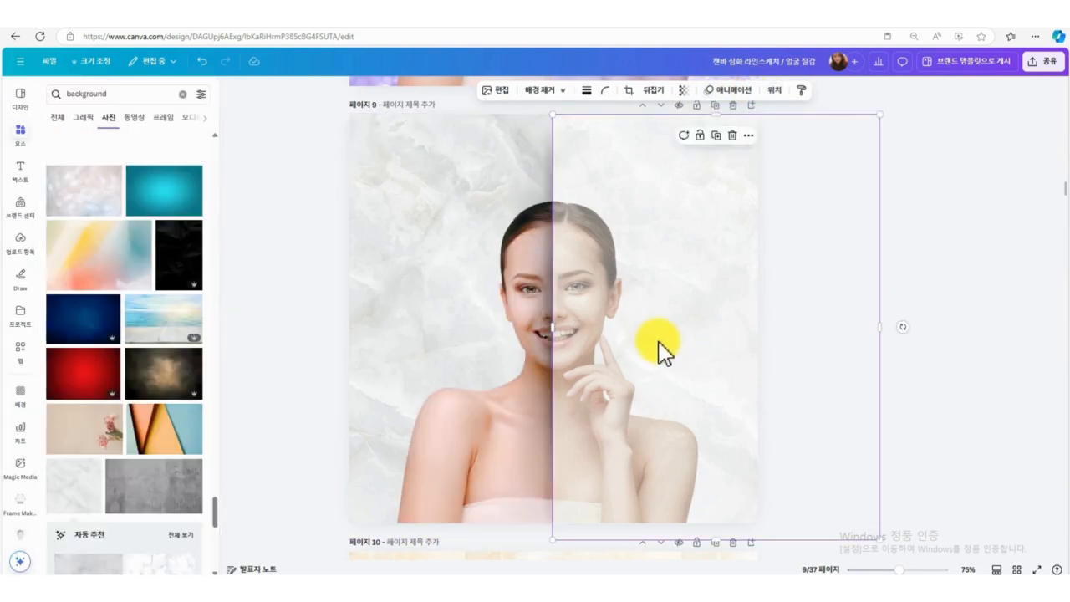
pyautogui.moveTo(659, 342); pyautogui.dragTo(661, 337)
pyautogui.click(967, 306)
# Try the 툰드라, 폴라, 앨더 and 아리아 filters on the left half of the portrait on page 9.
pyautogui.click(443, 393)
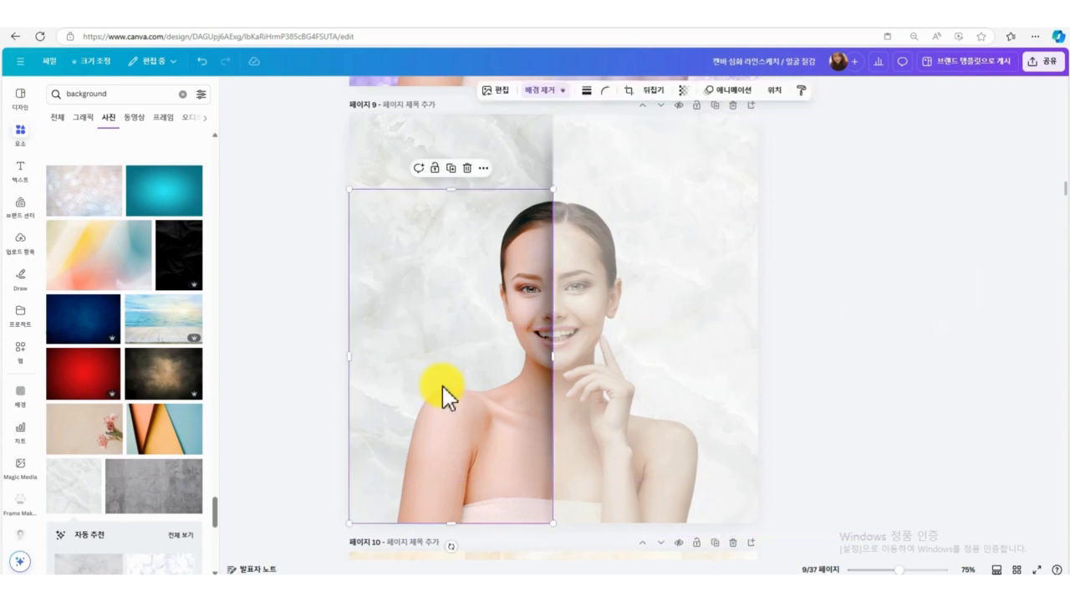
pyautogui.click(497, 90)
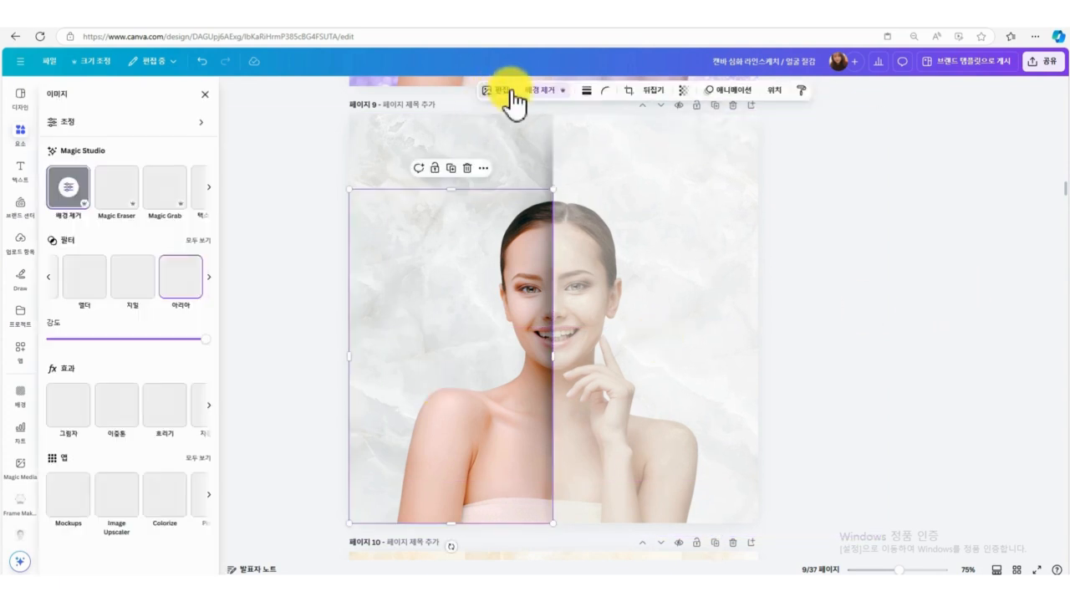
pyautogui.click(198, 242)
pyautogui.scroll(-3, 197, 430)
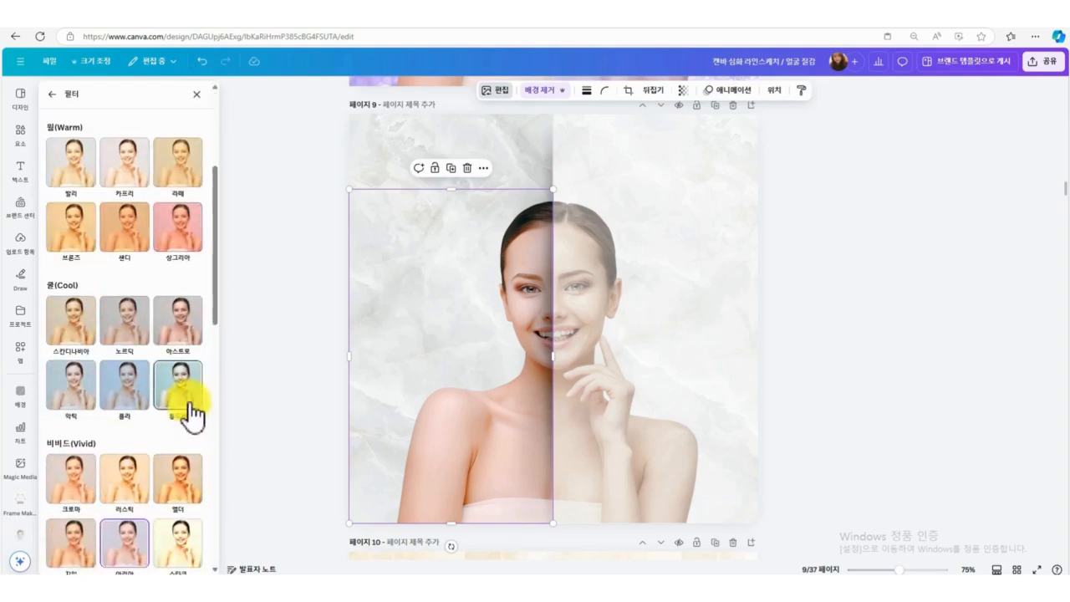
pyautogui.scroll(-2, 176, 401)
pyautogui.click(194, 279)
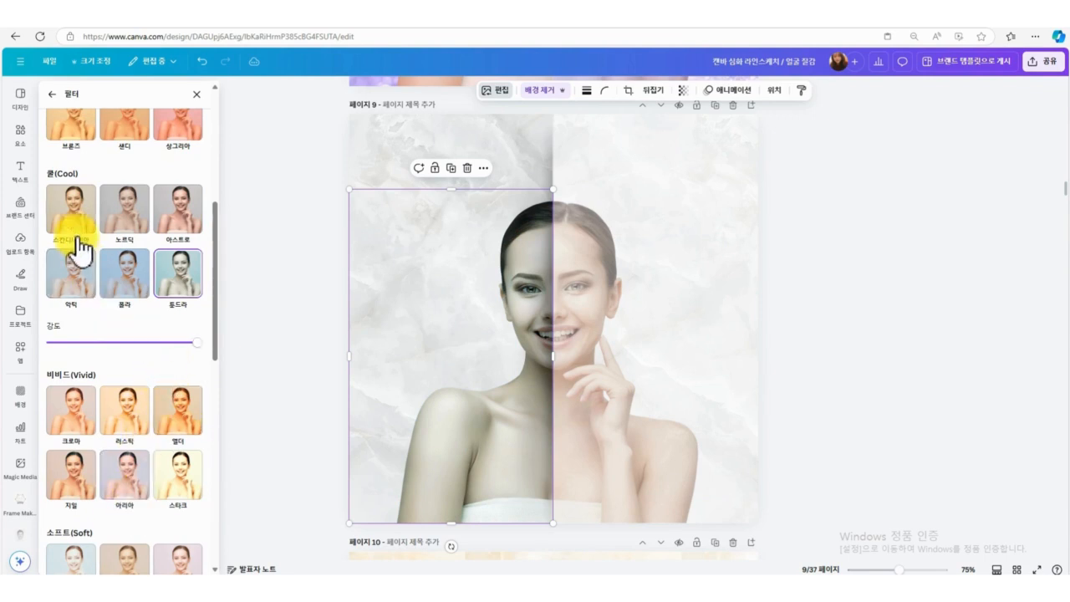
pyautogui.click(138, 284)
pyautogui.scroll(-2, 143, 471)
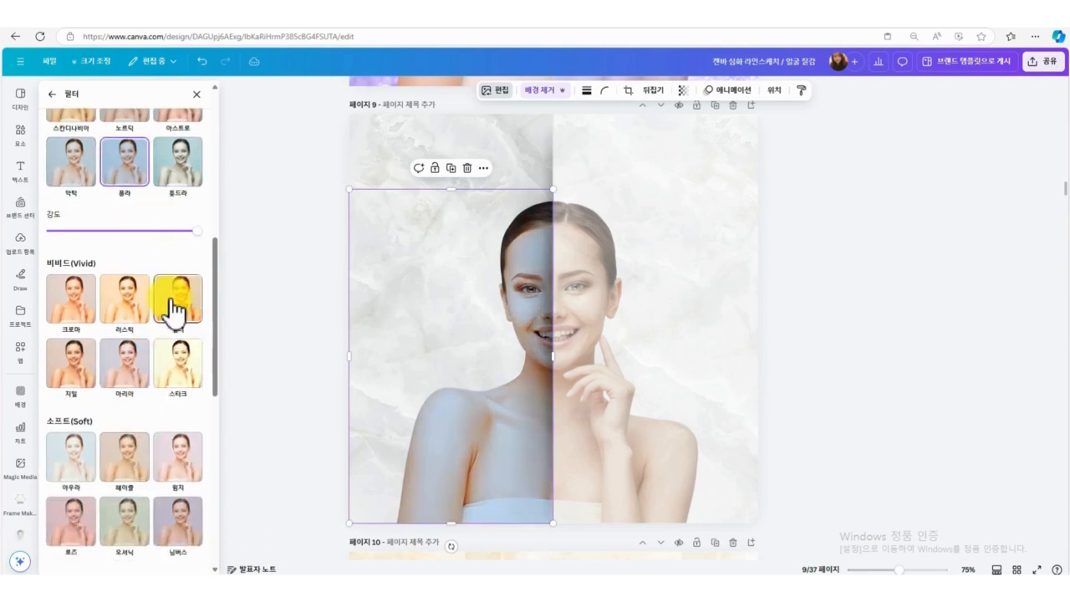
pyautogui.click(171, 305)
pyautogui.click(122, 380)
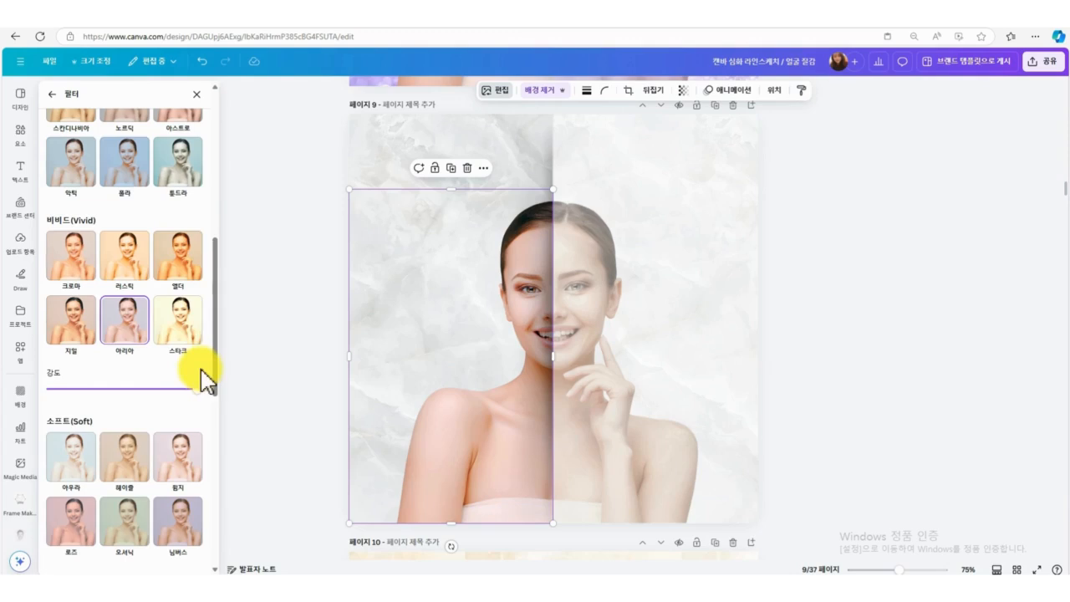
# Try the soft filters 오셔닉, 로즈, 님버스 and 윔지 on the left half of the portrait.
pyautogui.scroll(-2, 148, 485)
pyautogui.click(131, 368)
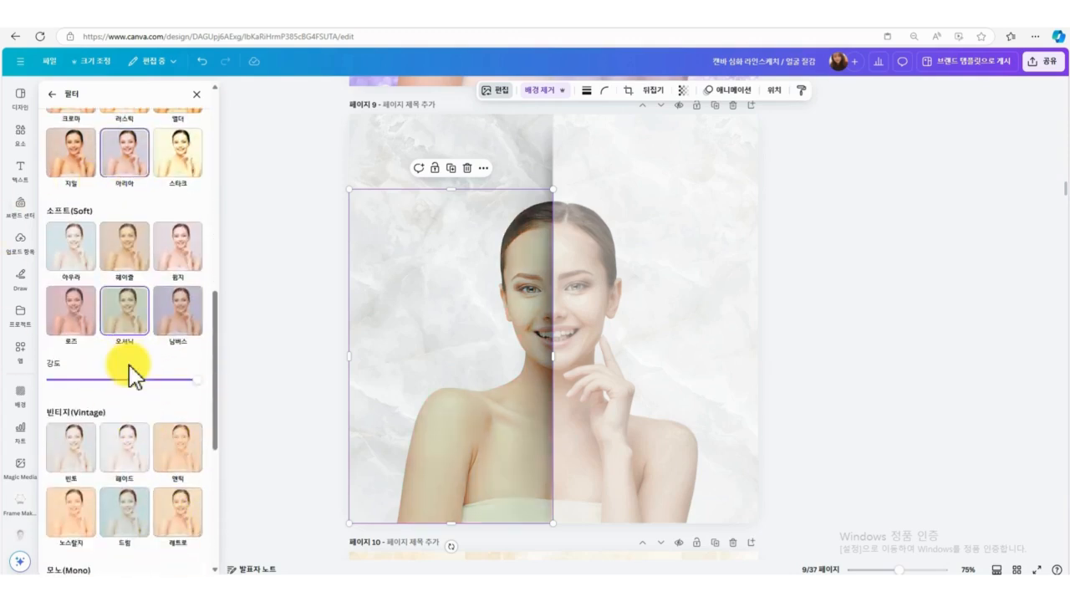
pyautogui.click(80, 338)
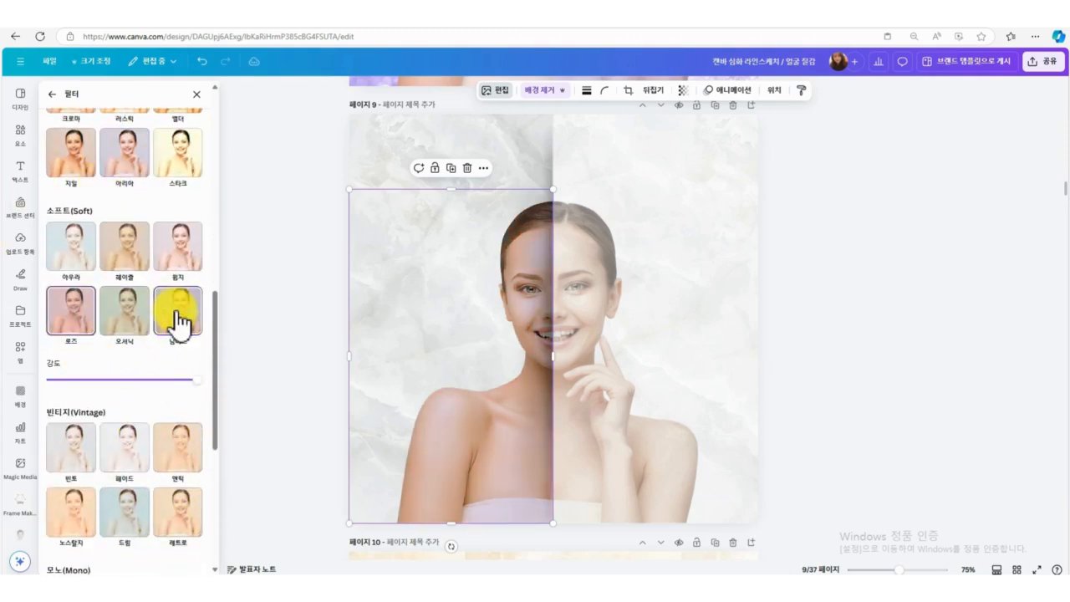
pyautogui.click(183, 250)
pyautogui.scroll(-2, 143, 371)
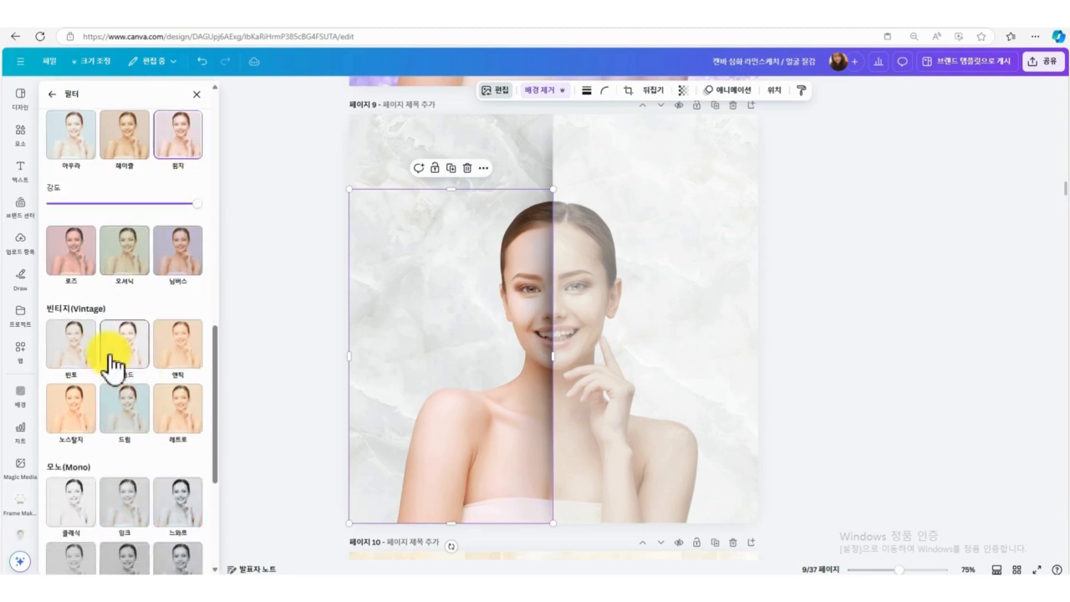
# Try the vintage filters 페이드, 레트로 and 드림 on the left half of the portrait.
pyautogui.click(117, 359)
pyautogui.click(182, 422)
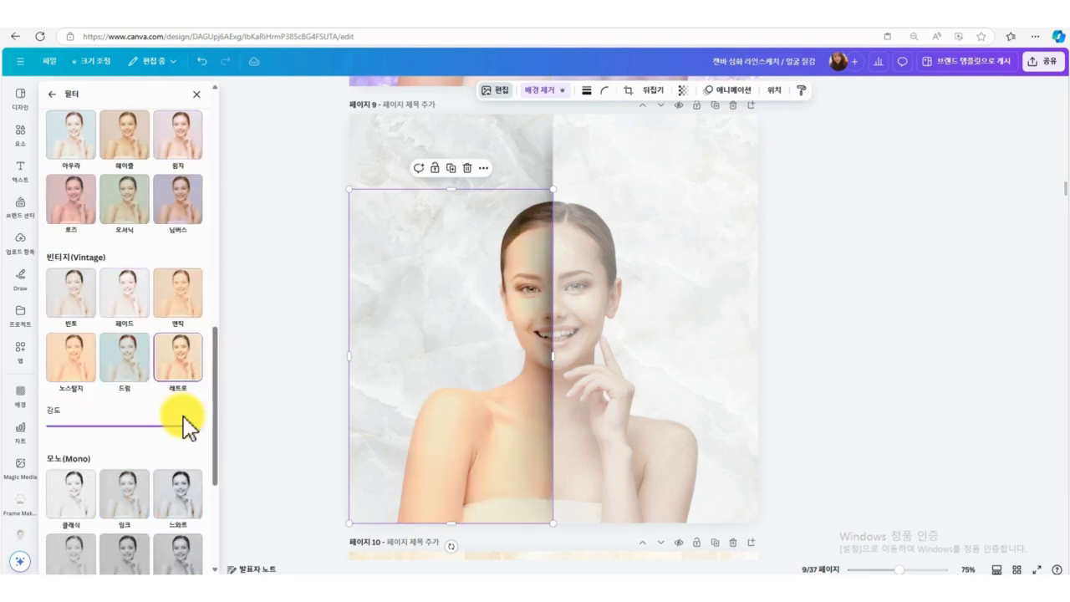
pyautogui.scroll(-3, 148, 443)
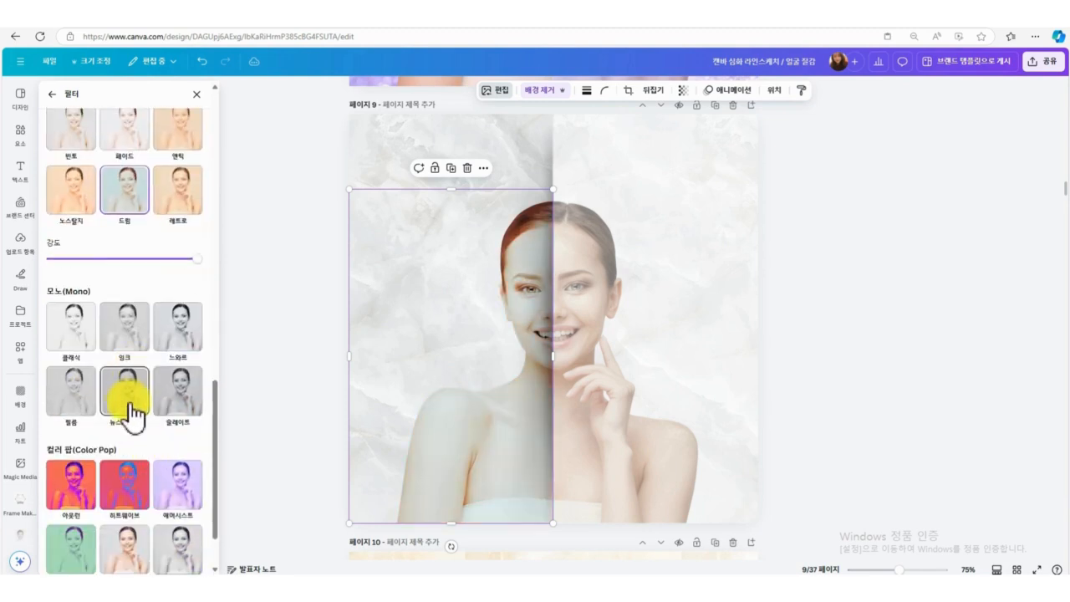
# Try the mono filters 뉴스페이퍼, 슬레이트, 잉크 and 필름 on the left half of the portrait.
pyautogui.click(132, 409)
pyautogui.click(179, 372)
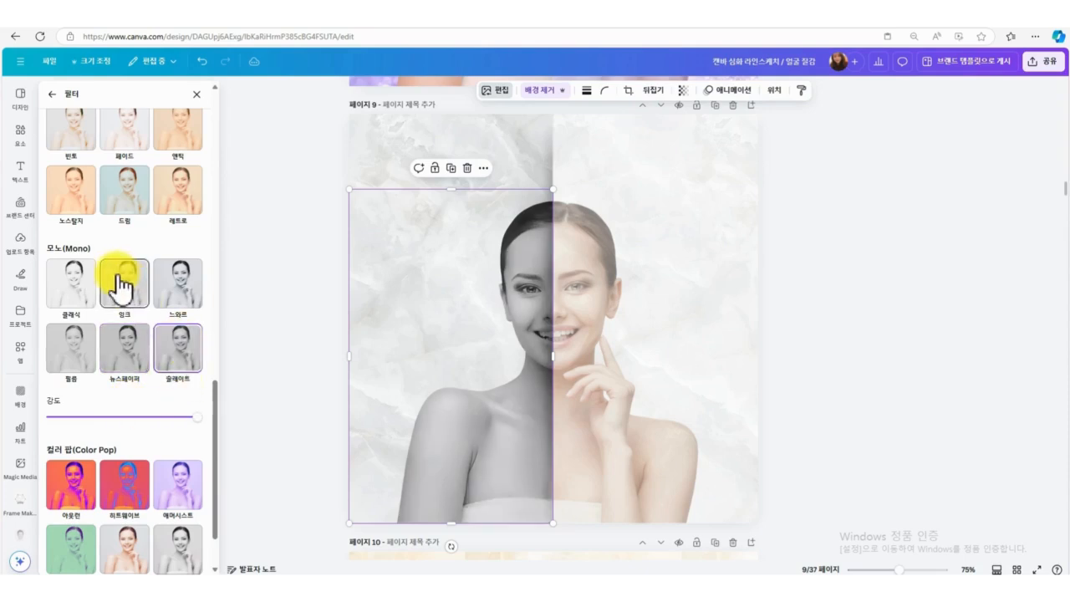
pyautogui.click(121, 284)
pyautogui.click(81, 422)
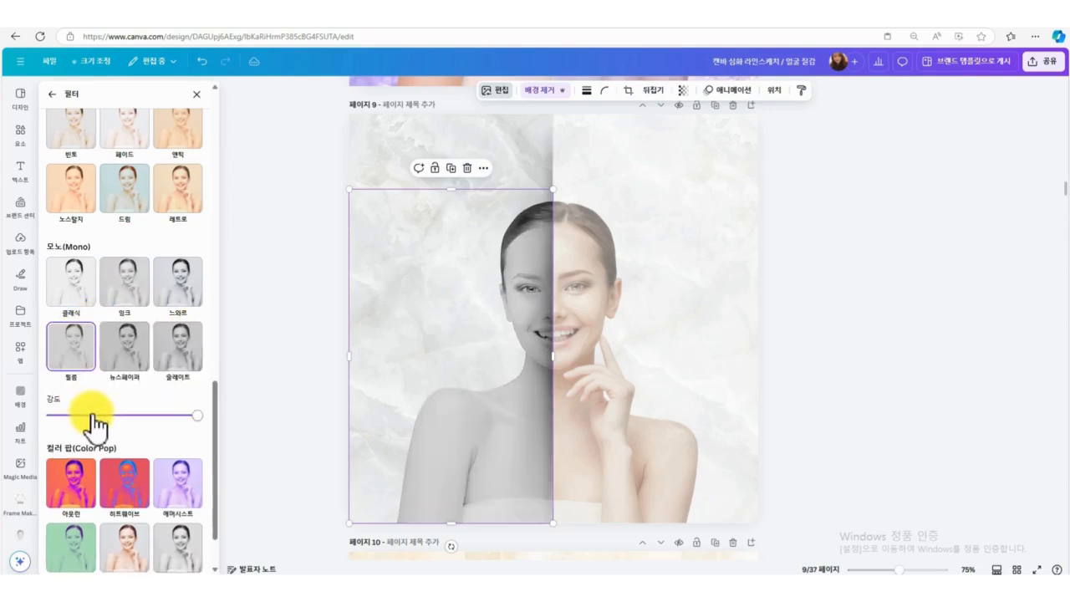
# Compare the Color Pop filters 아웃런, 히비스커스 and 히트웨이브, and apply 애머시스트 to the left half of the portrait.
pyautogui.scroll(-1, 90, 422)
pyautogui.click(72, 422)
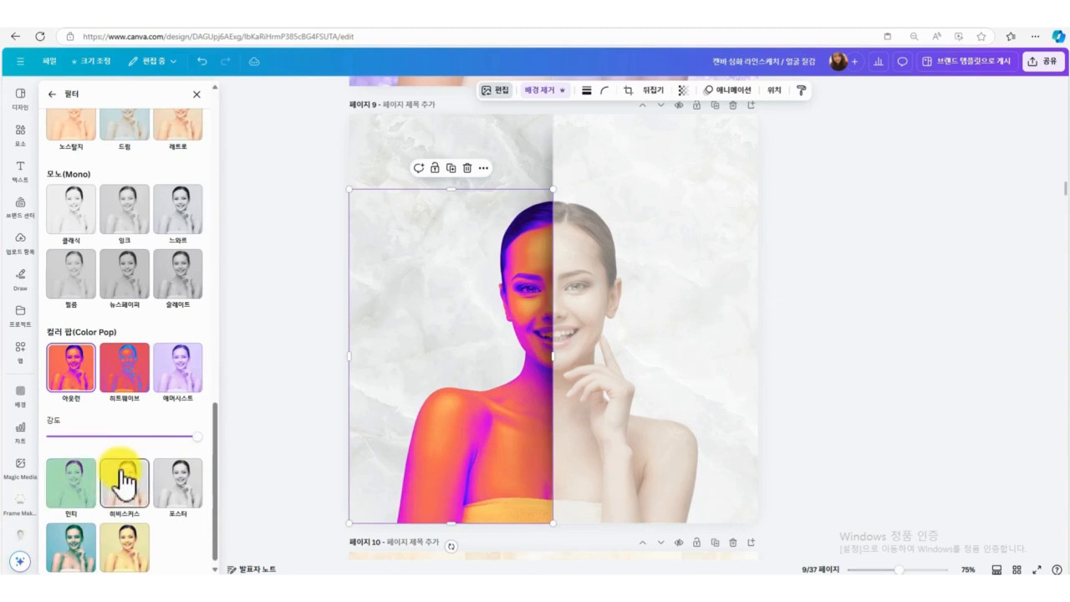
pyautogui.click(123, 483)
pyautogui.click(133, 374)
pyautogui.click(174, 380)
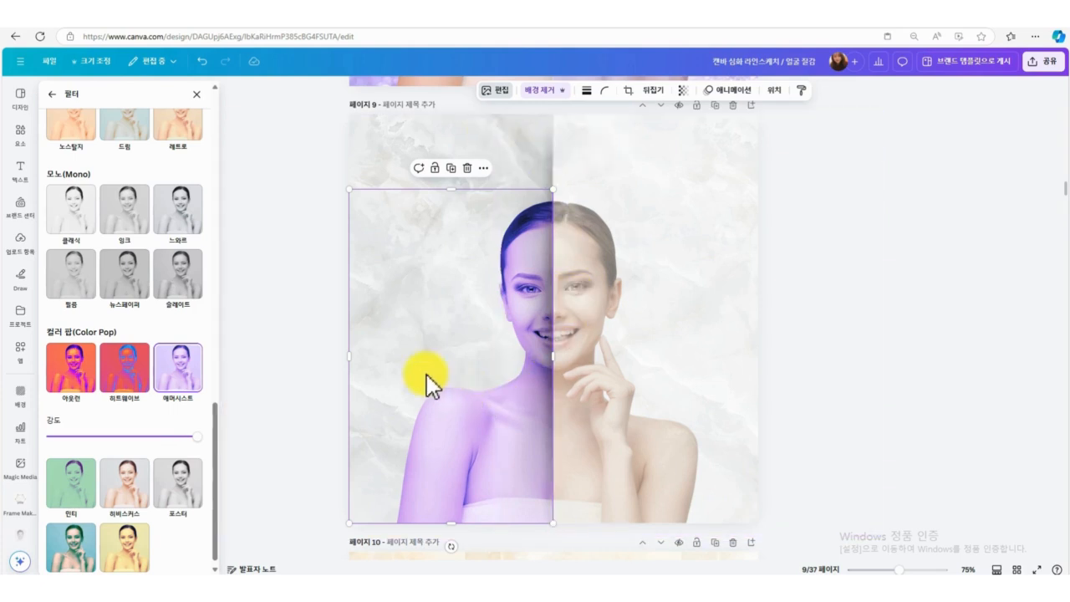
# Review the finished split-face examples on pages 10 to 20, comparing their background overlays and filters on the left half.
pyautogui.scroll(-3, 605, 411)
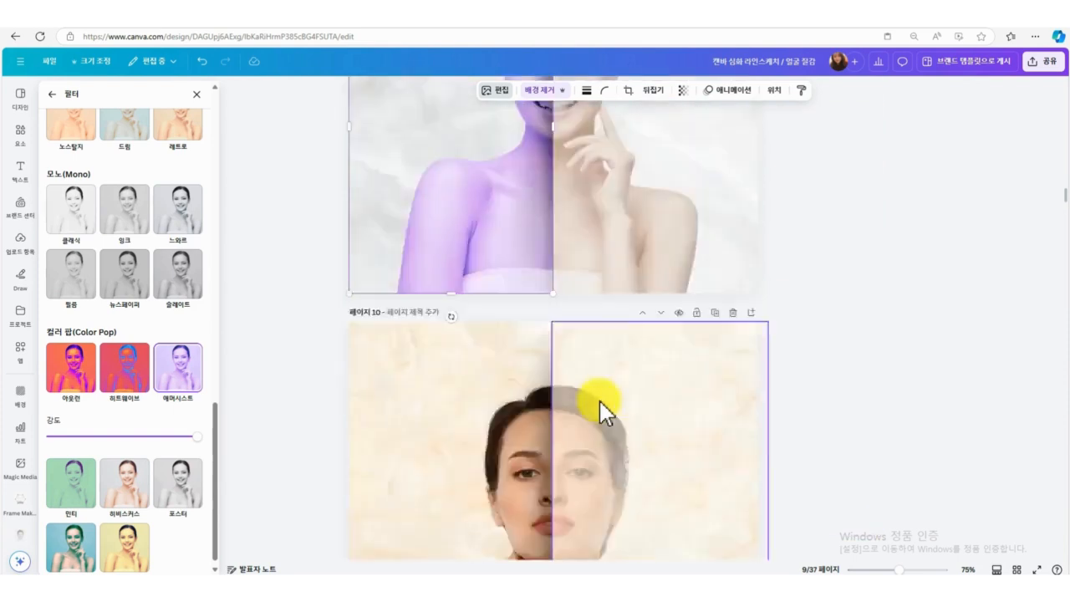
pyautogui.scroll(-20, 603, 409)
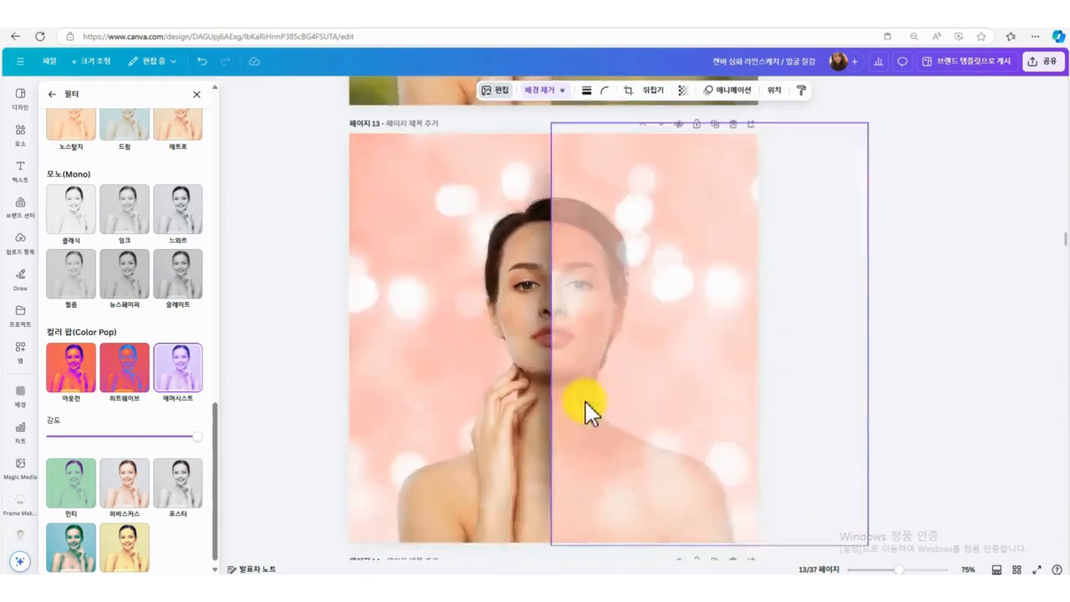
pyautogui.scroll(-15, 585, 401)
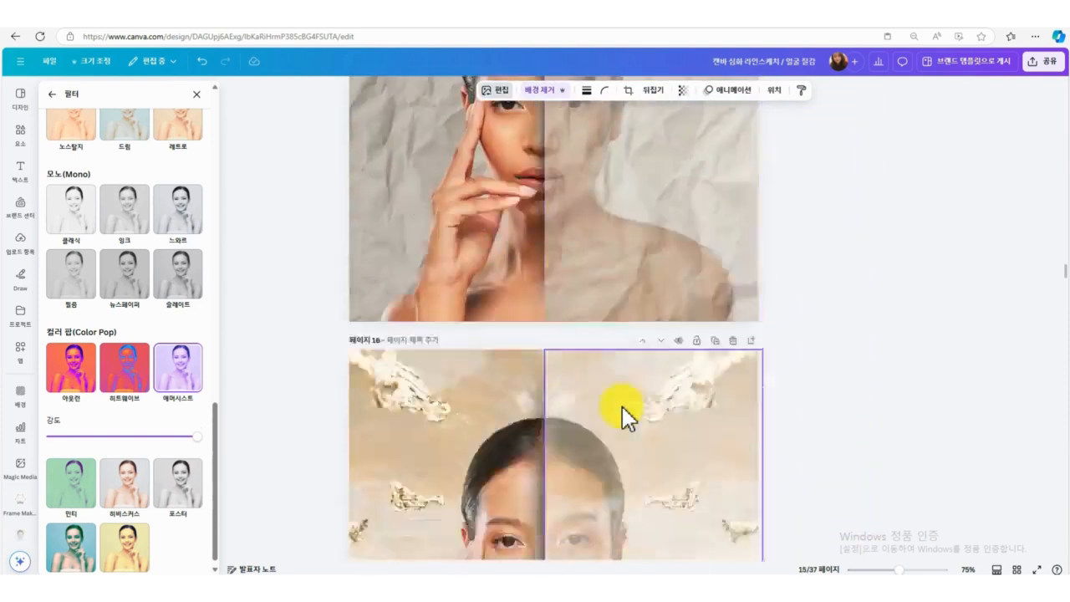
pyautogui.scroll(-9, 622, 406)
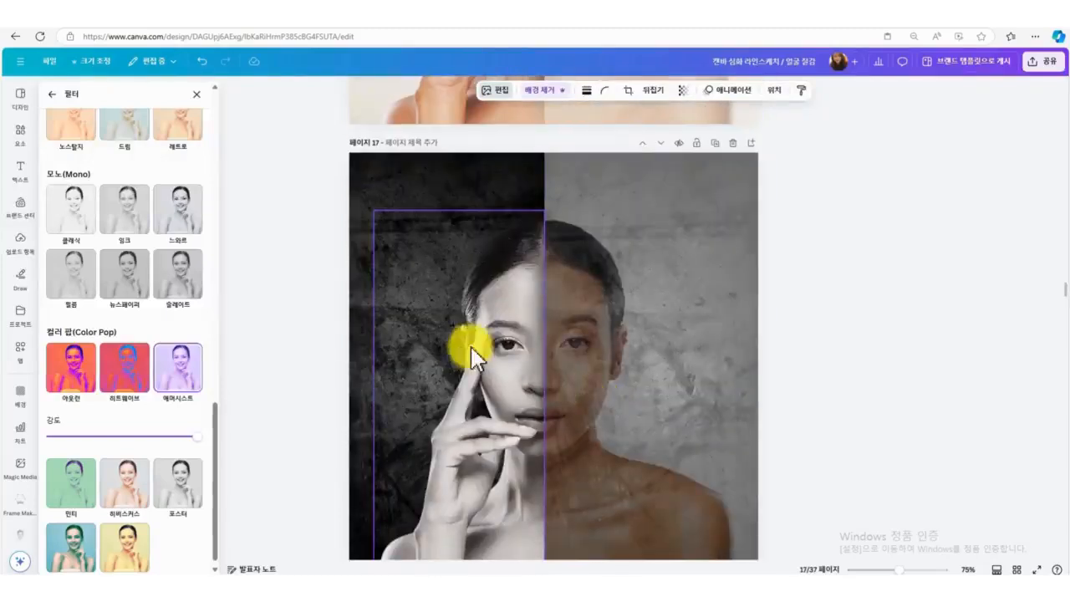
pyautogui.scroll(-8, 650, 388)
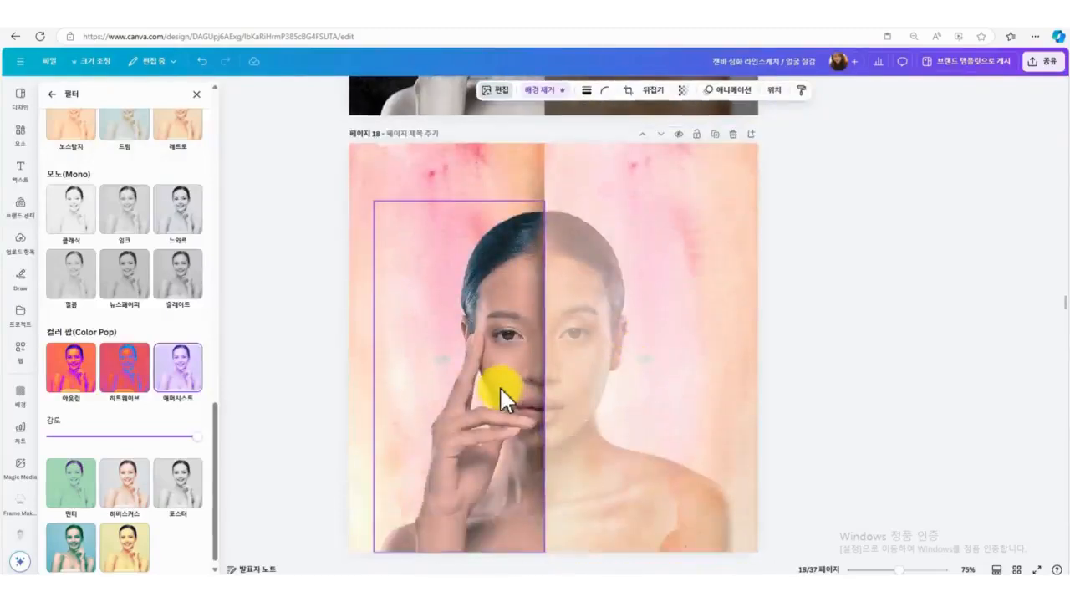
pyautogui.scroll(-2, 625, 451)
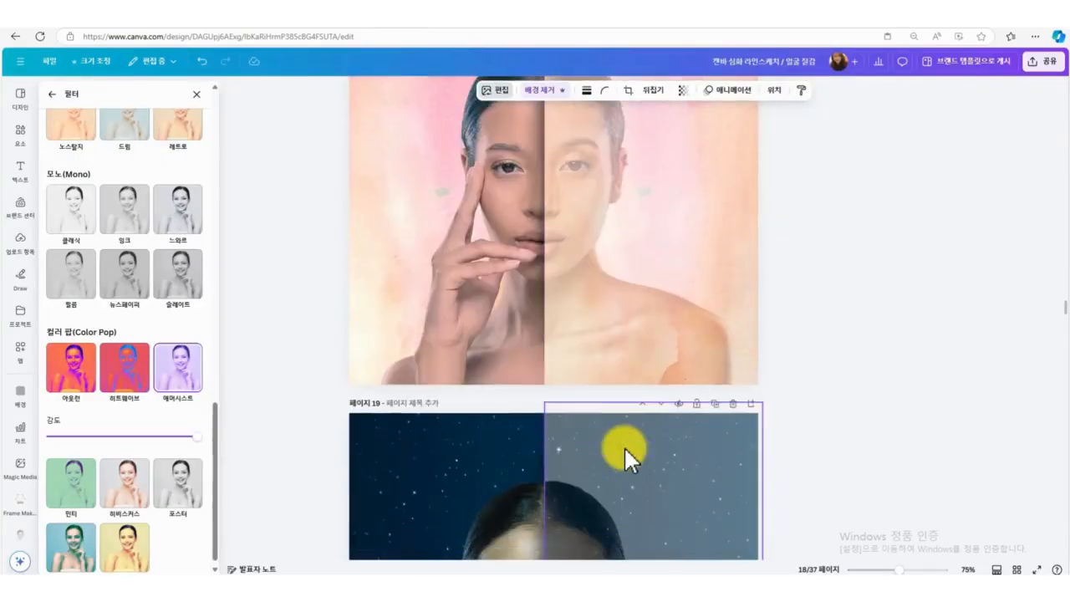
pyautogui.scroll(-4, 624, 445)
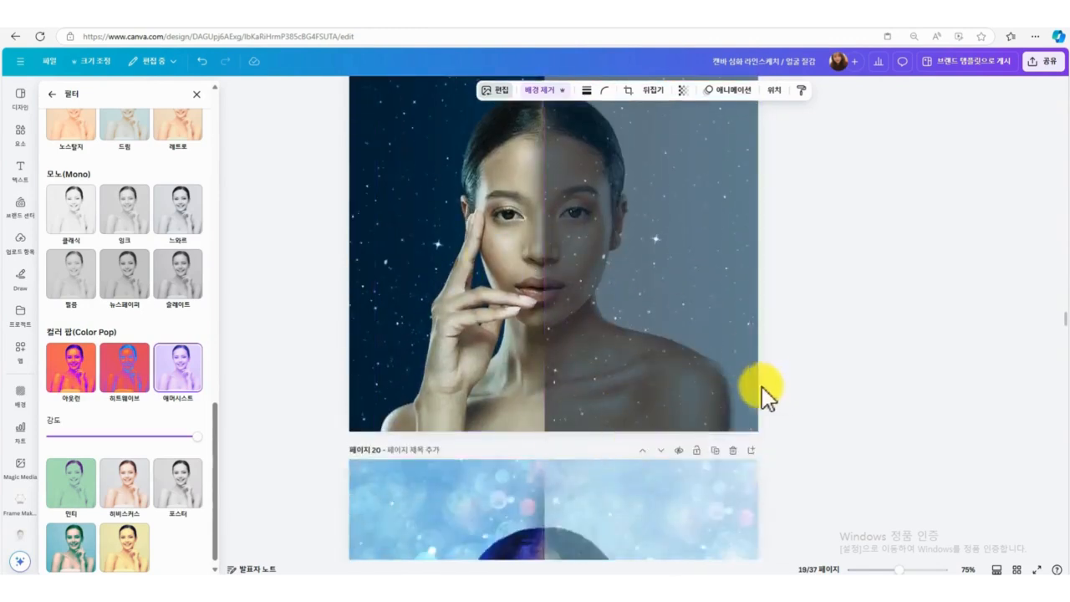
pyautogui.scroll(1, 699, 372)
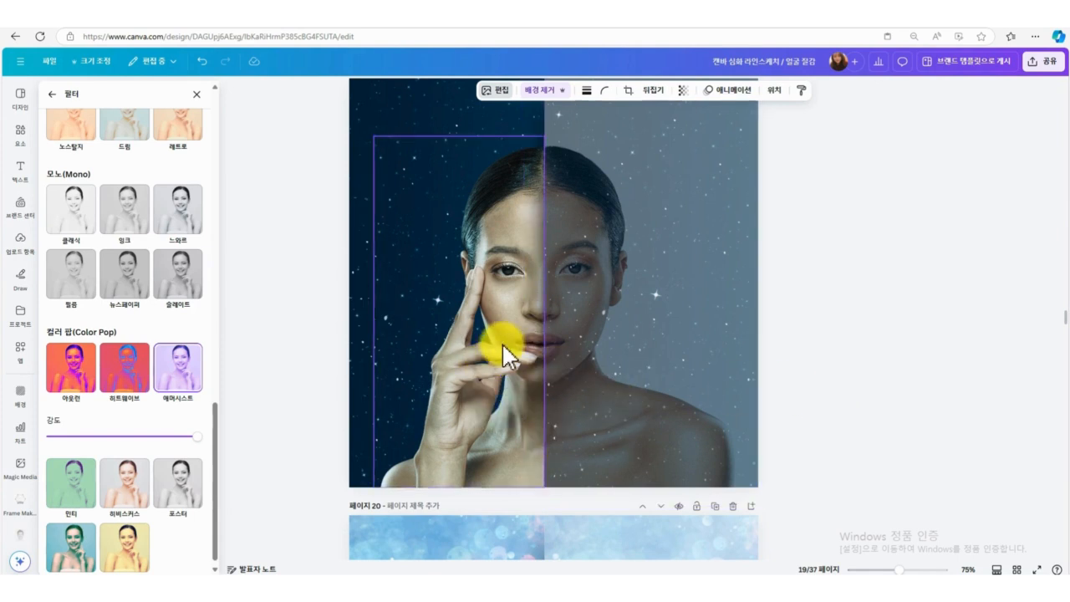
pyautogui.scroll(-8, 838, 387)
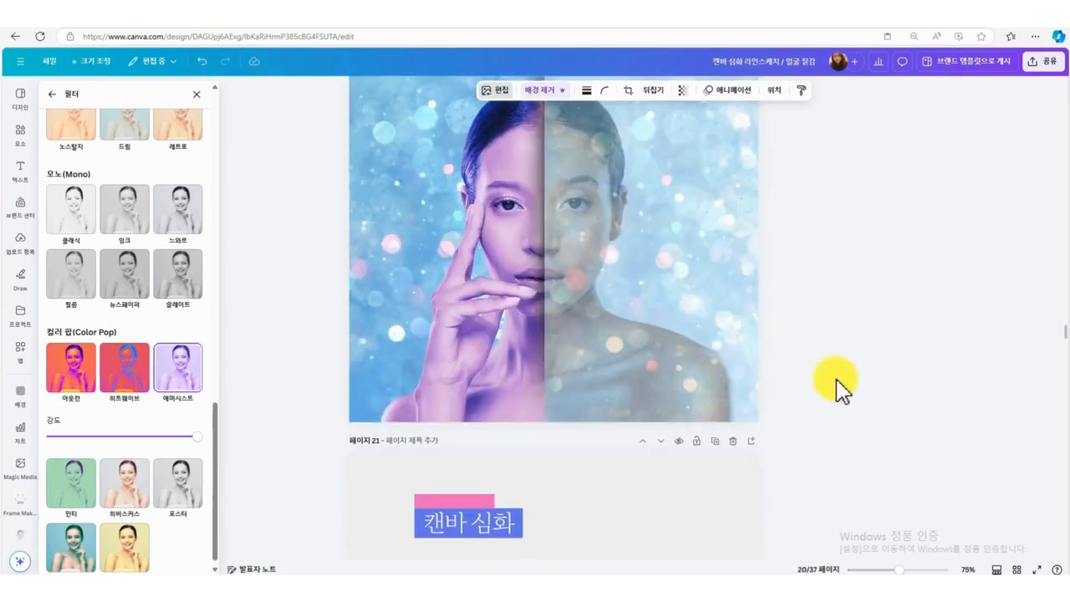
# Add a blank page directly after the watercolour line-sketch example on page 22.
pyautogui.scroll(-3, 902, 384)
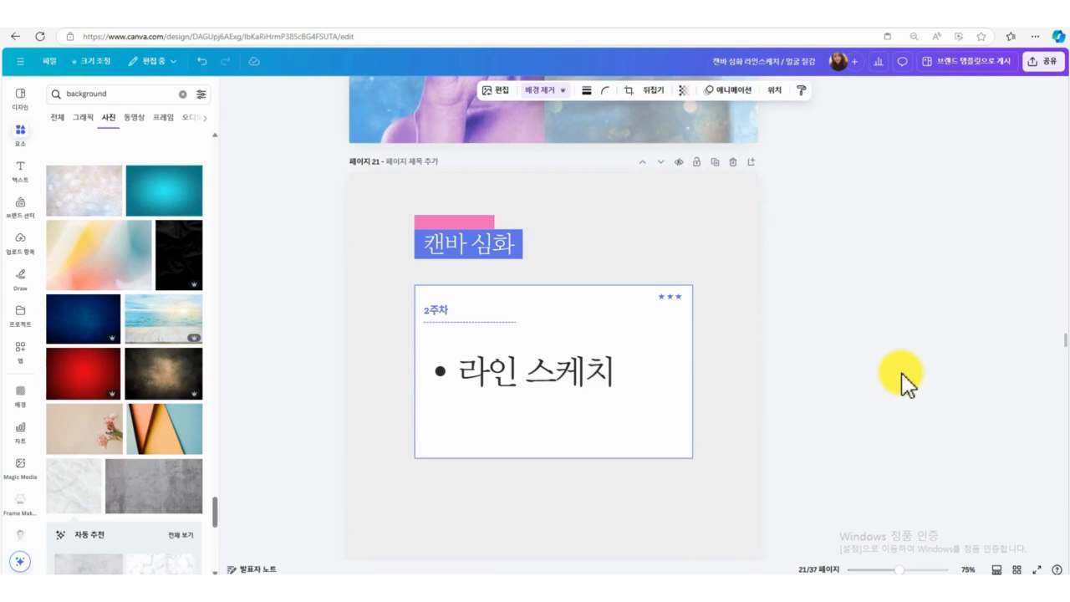
pyautogui.scroll(-5, 901, 373)
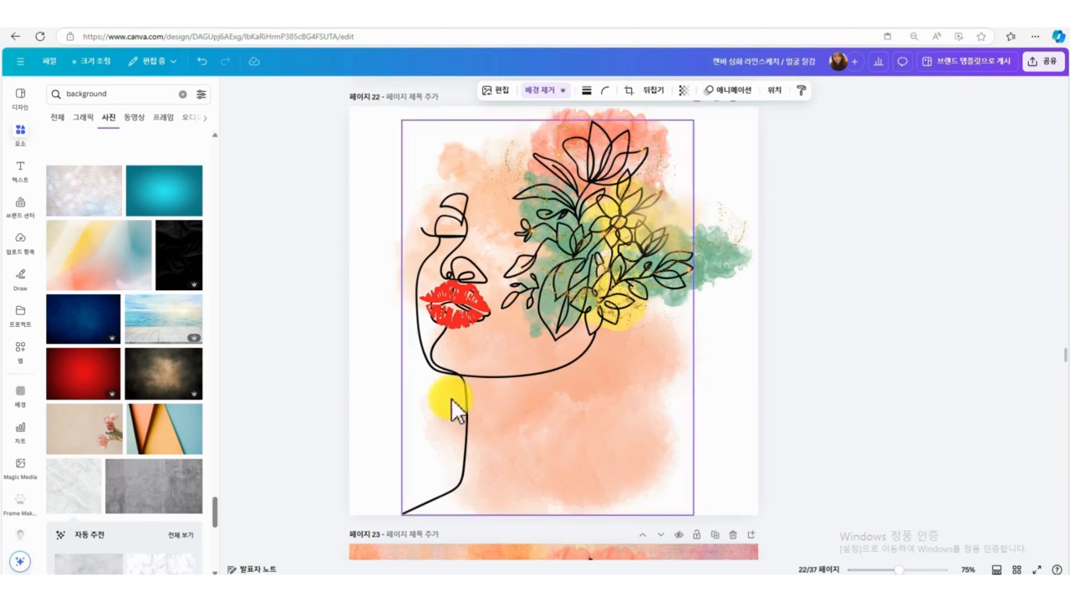
pyautogui.scroll(2, 729, 383)
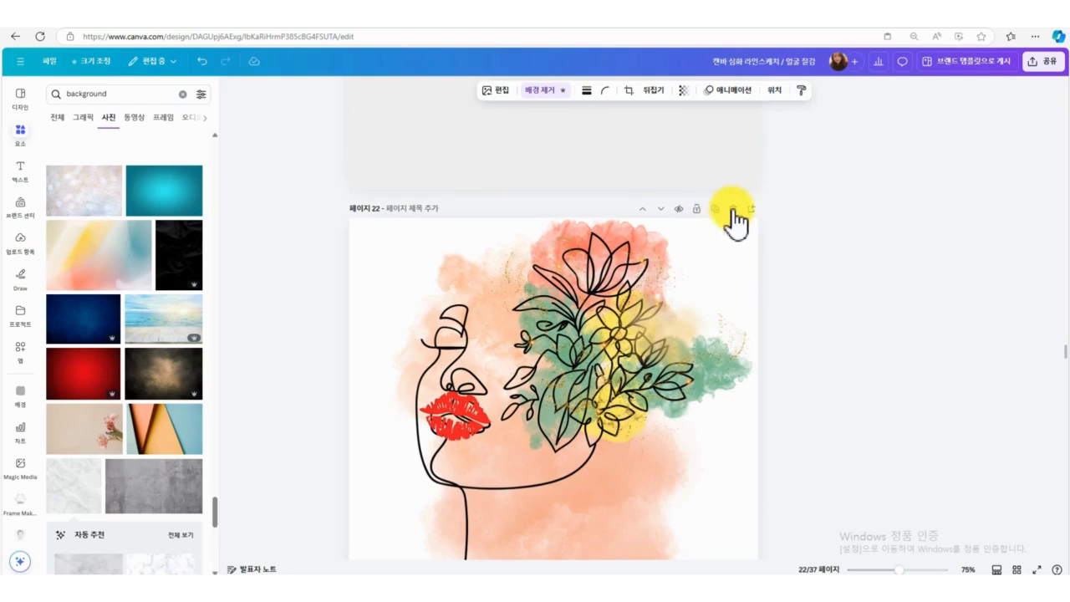
pyautogui.click(750, 210)
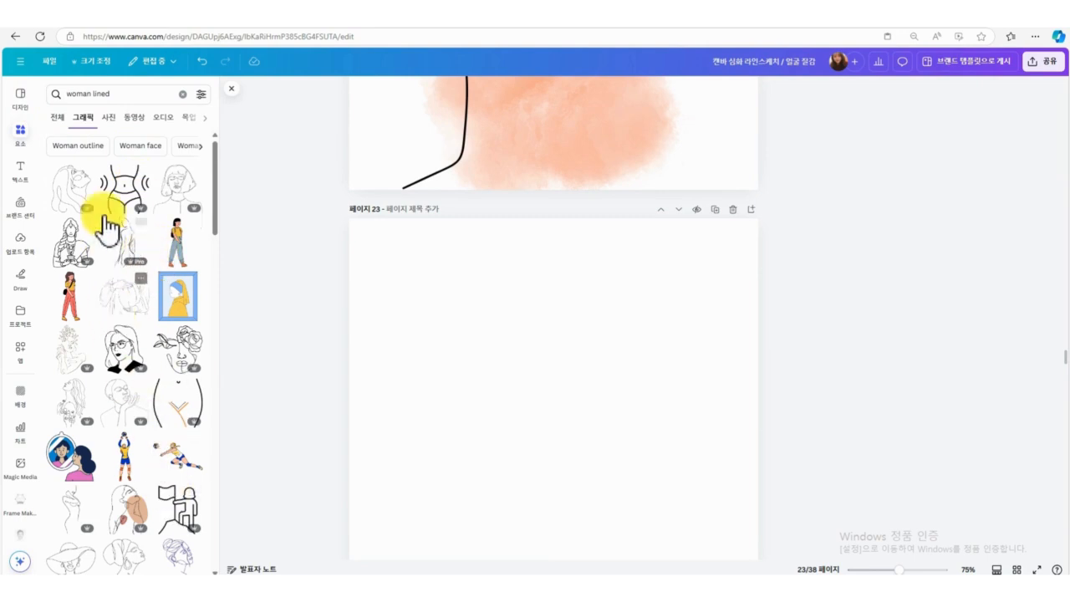
# Browse the "woman lined" graphics and try the line drawing of a woman with flowers in her hair on page 23.
pyautogui.scroll(-2, 165, 504)
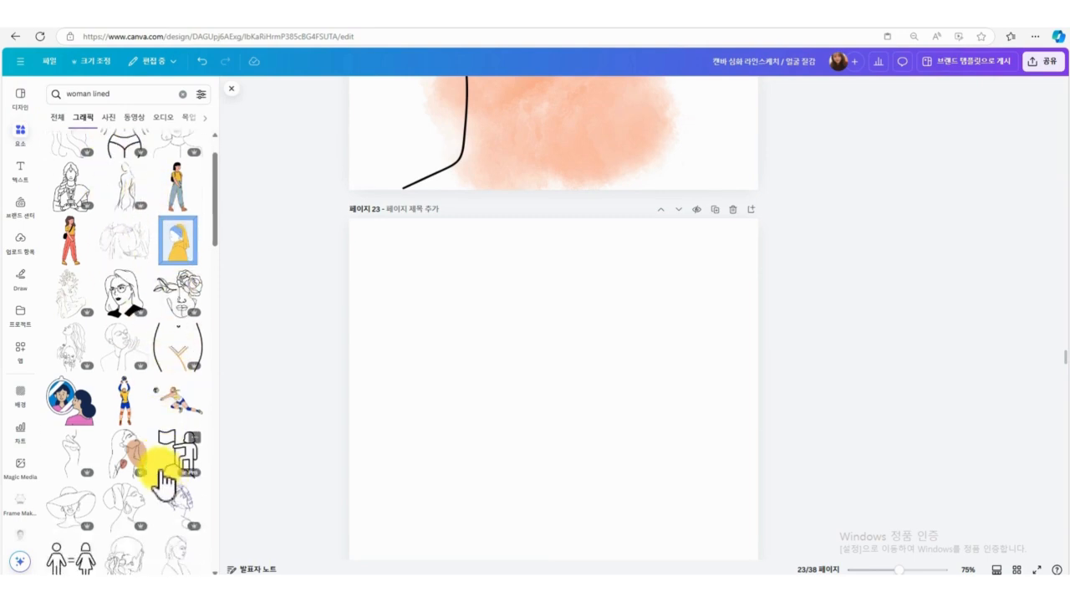
pyautogui.scroll(-5, 167, 464)
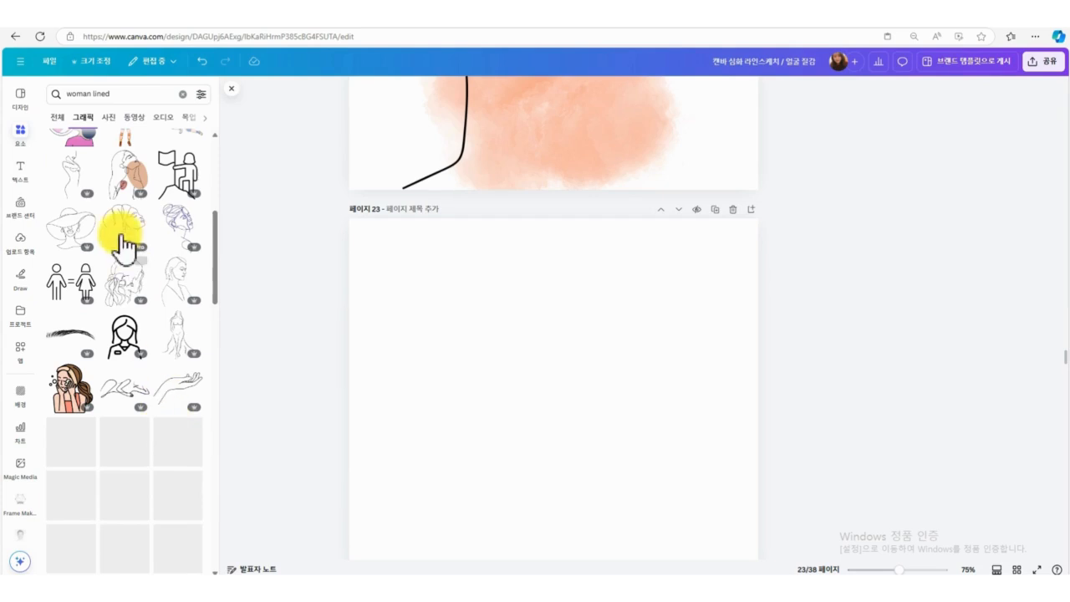
pyautogui.scroll(-5, 171, 437)
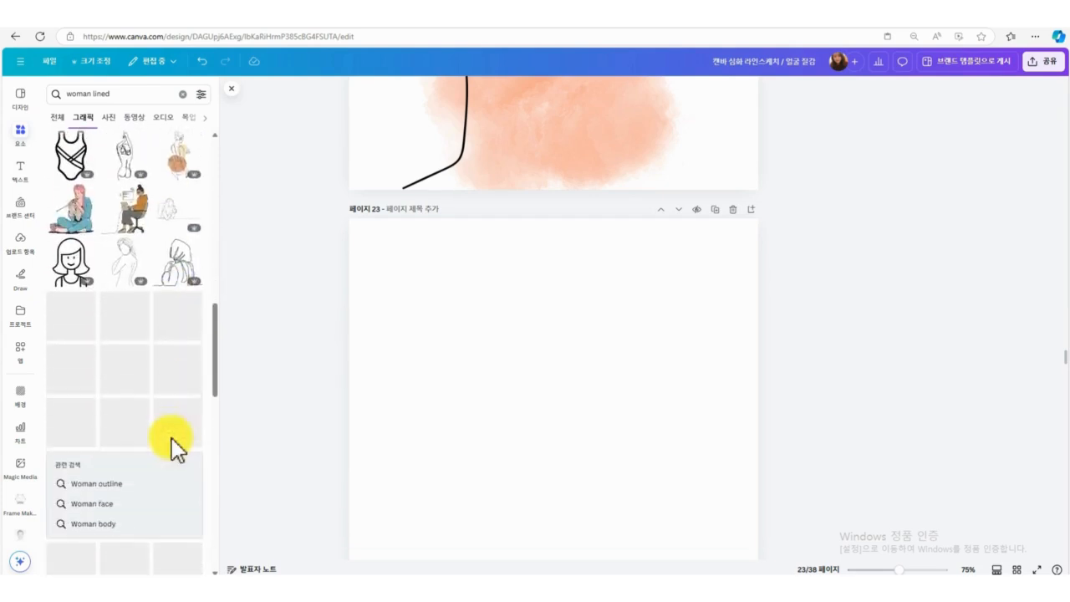
pyautogui.scroll(10, 163, 496)
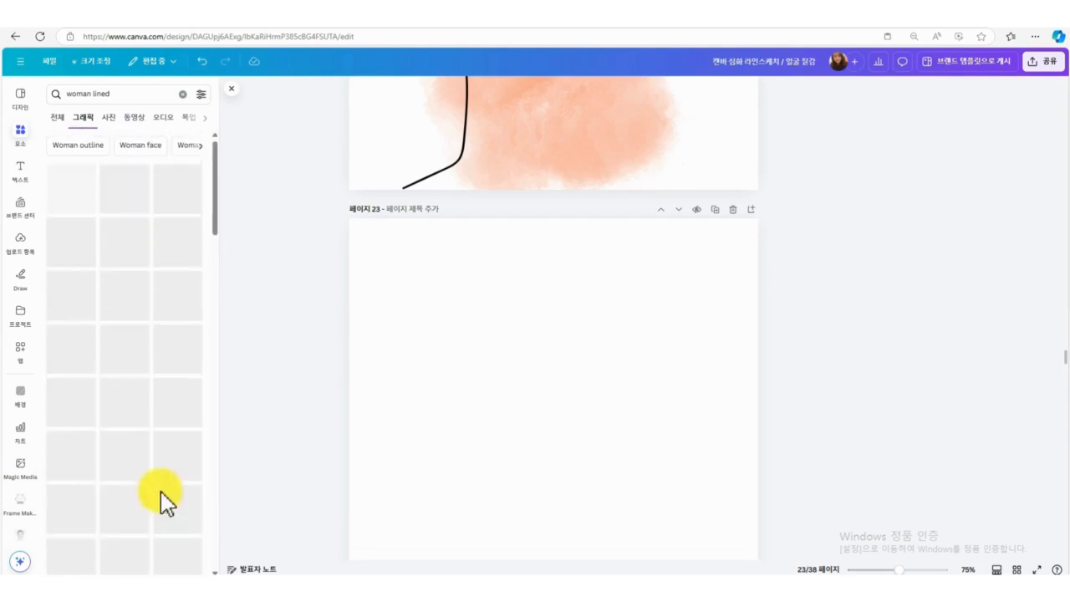
pyautogui.scroll(-2, 583, 372)
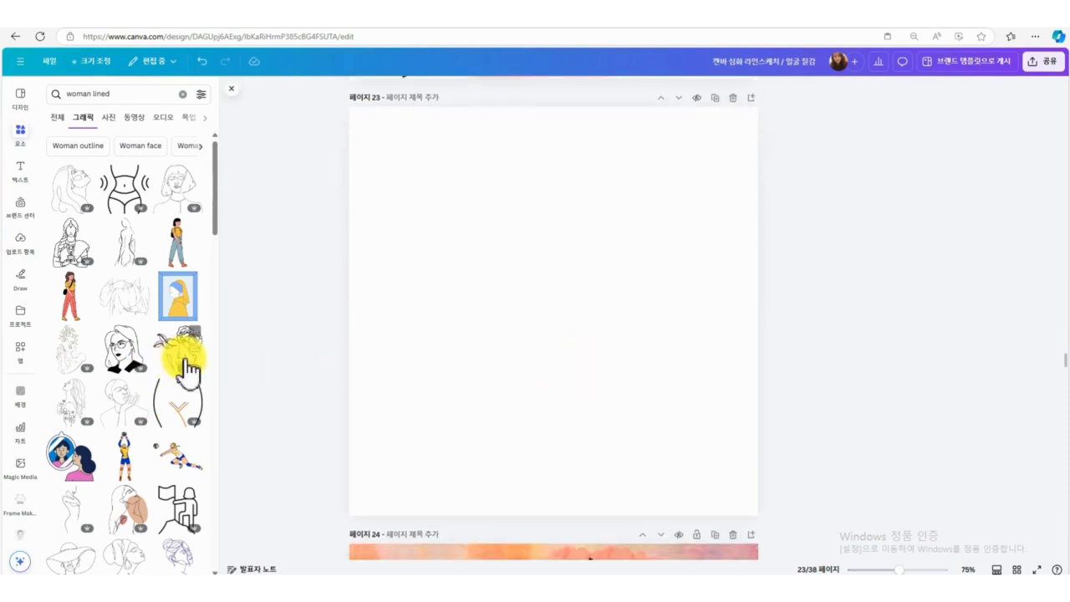
pyautogui.click(68, 361)
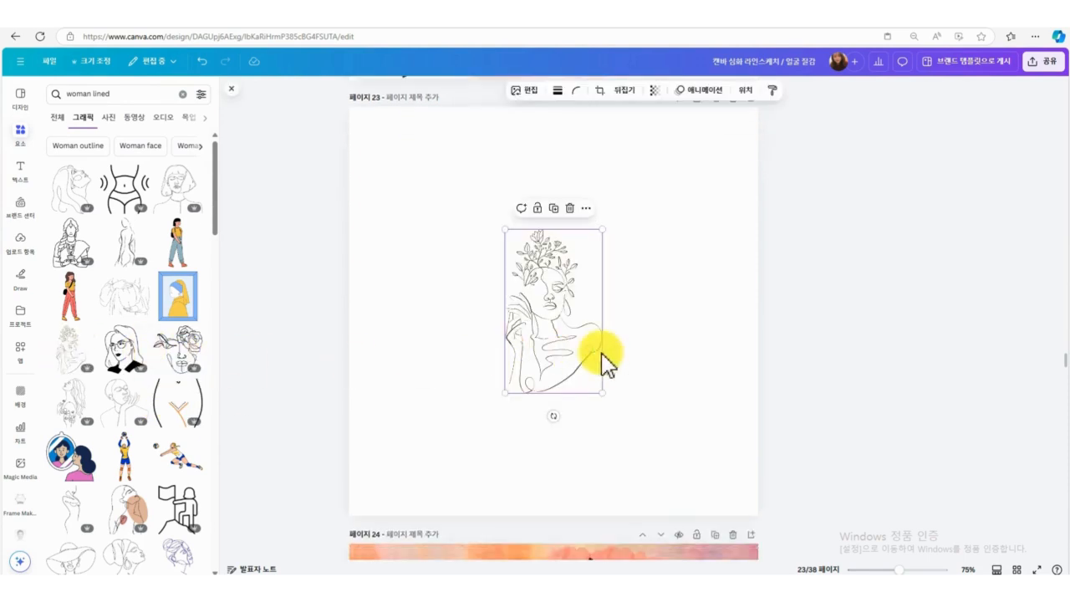
pyautogui.click(573, 210)
pyautogui.scroll(-1, 117, 414)
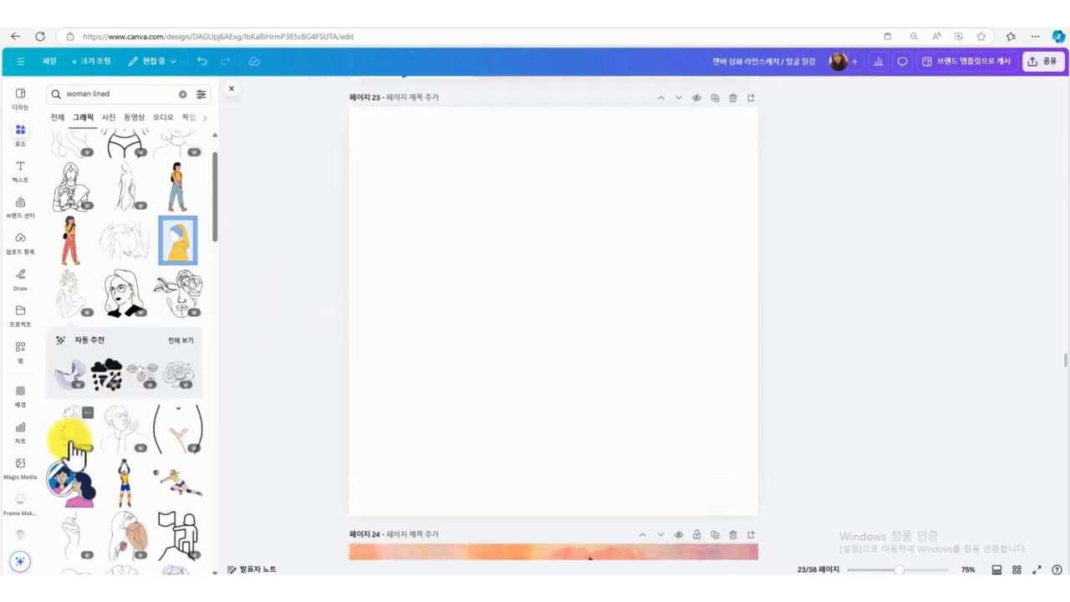
# Place the line-drawn face with roses and leaves on page 23, enlarge it to nearly fill the page and centre it.
pyautogui.click(163, 296)
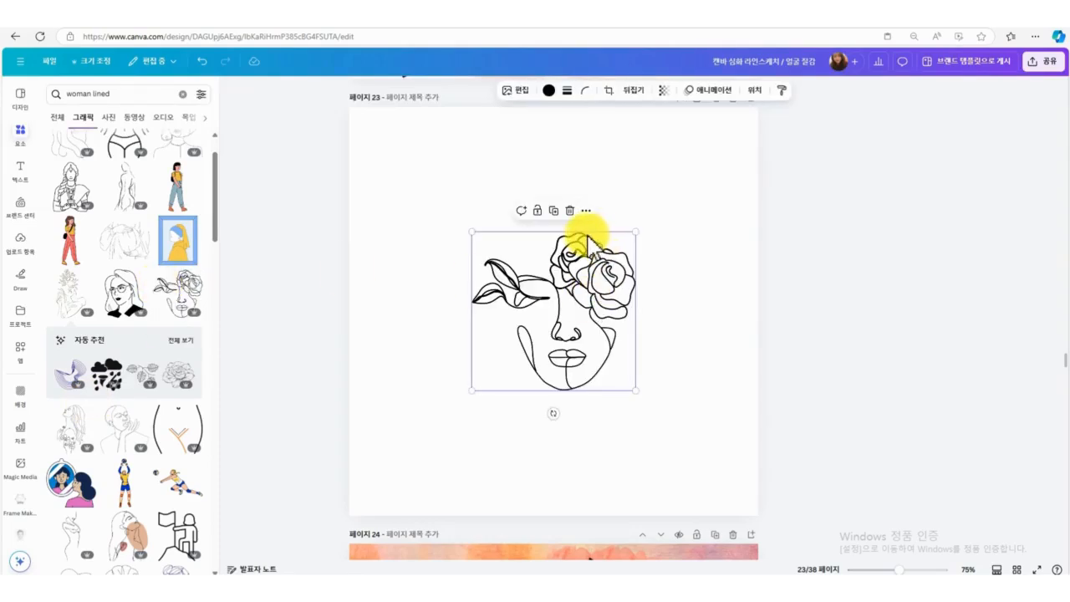
pyautogui.moveTo(635, 387); pyautogui.dragTo(737, 488)
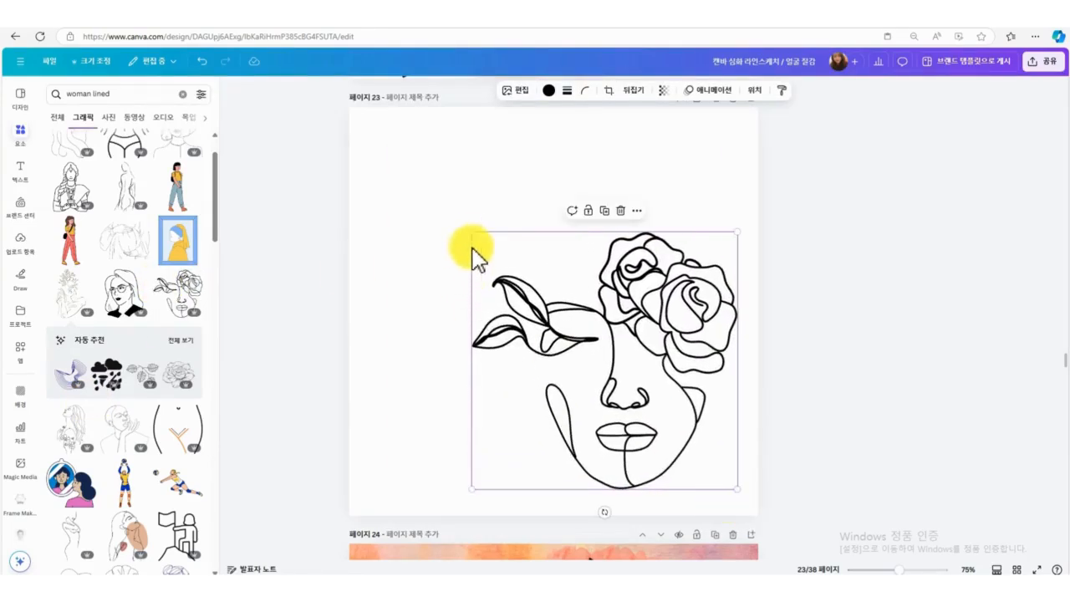
pyautogui.moveTo(470, 234); pyautogui.dragTo(379, 143)
pyautogui.moveTo(583, 310); pyautogui.dragTo(561, 302)
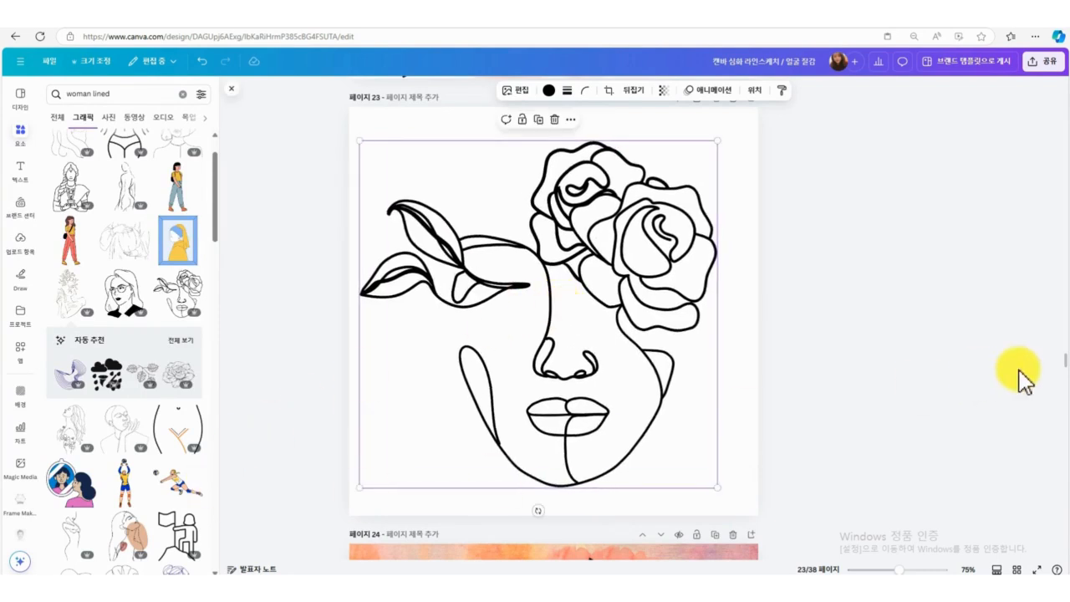
pyautogui.click(911, 332)
# Search the elements for "water color" and limit the results to graphics.
pyautogui.scroll(5, 693, 309)
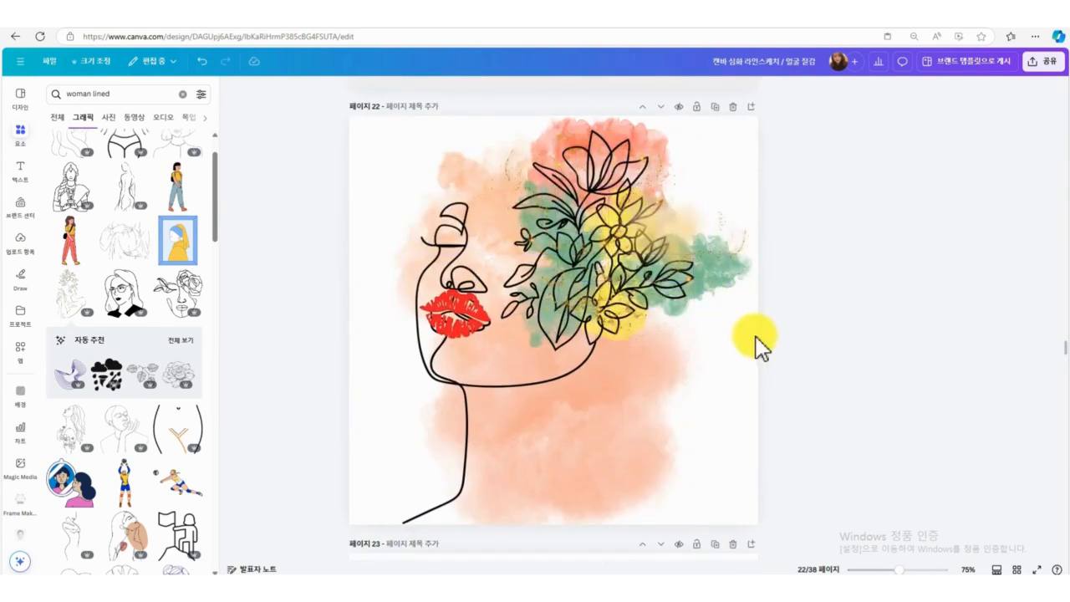
pyautogui.scroll(-3, 760, 346)
pyautogui.scroll(-1, 760, 346)
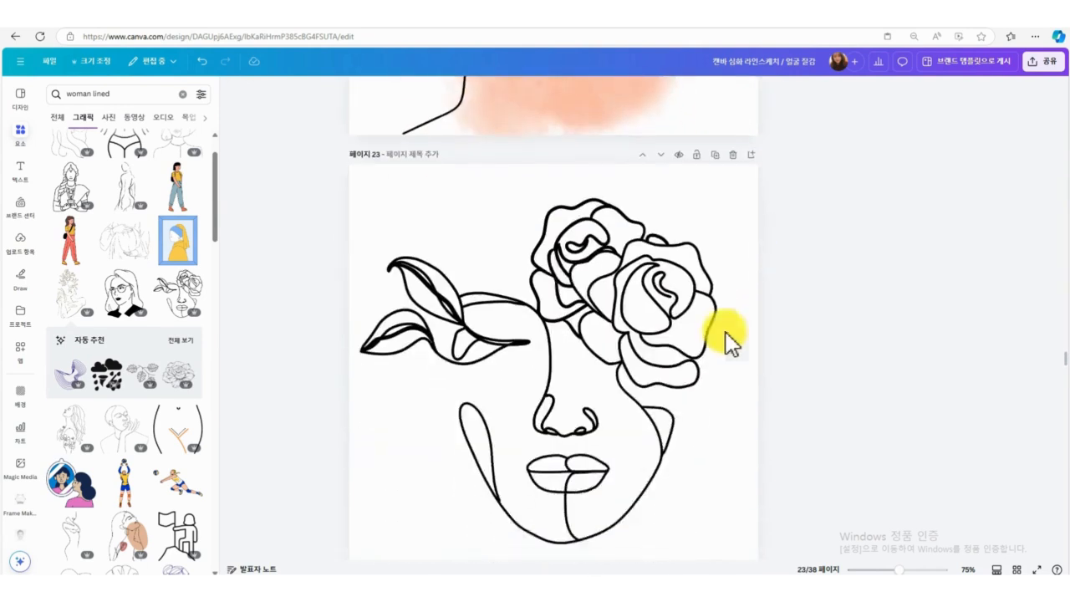
pyautogui.click(180, 94)
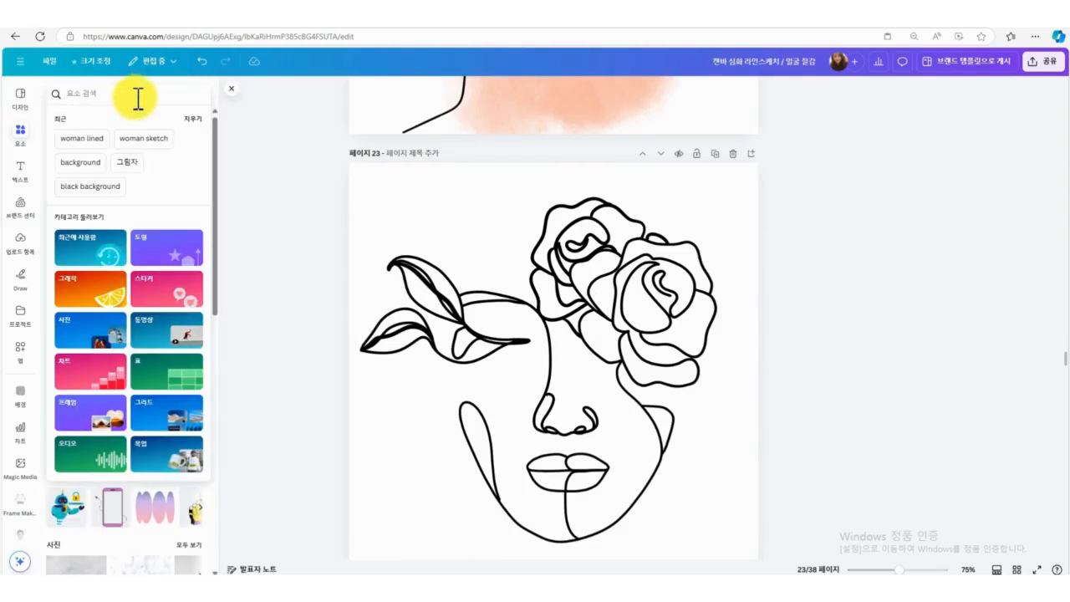
pyautogui.write('wate')
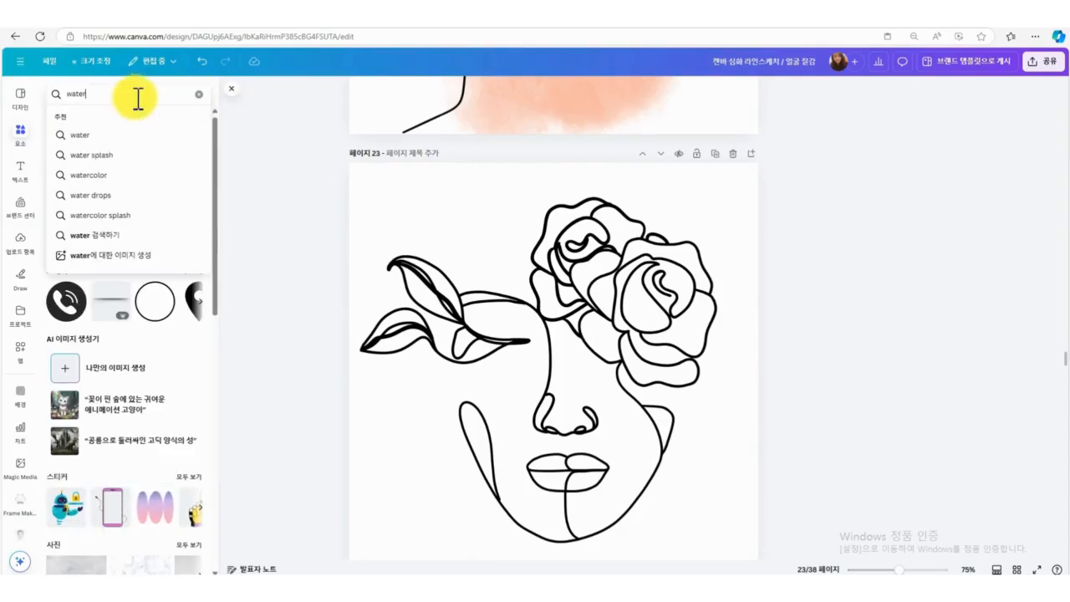
pyautogui.write('r')
pyautogui.click(125, 195)
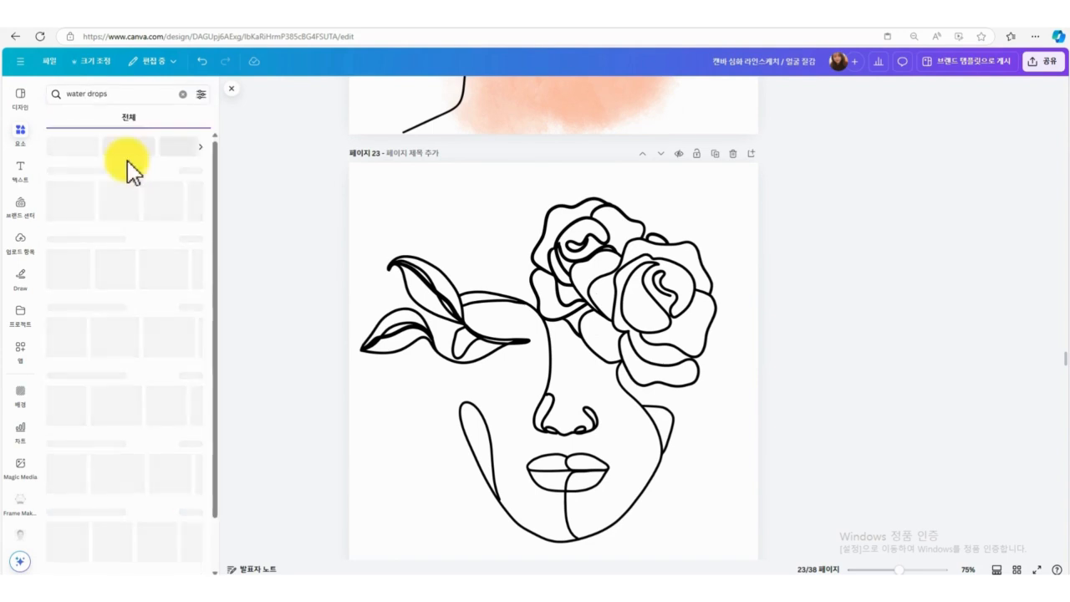
pyautogui.click(144, 94)
pyautogui.press('BackSpace')
pyautogui.press('BackSpace')
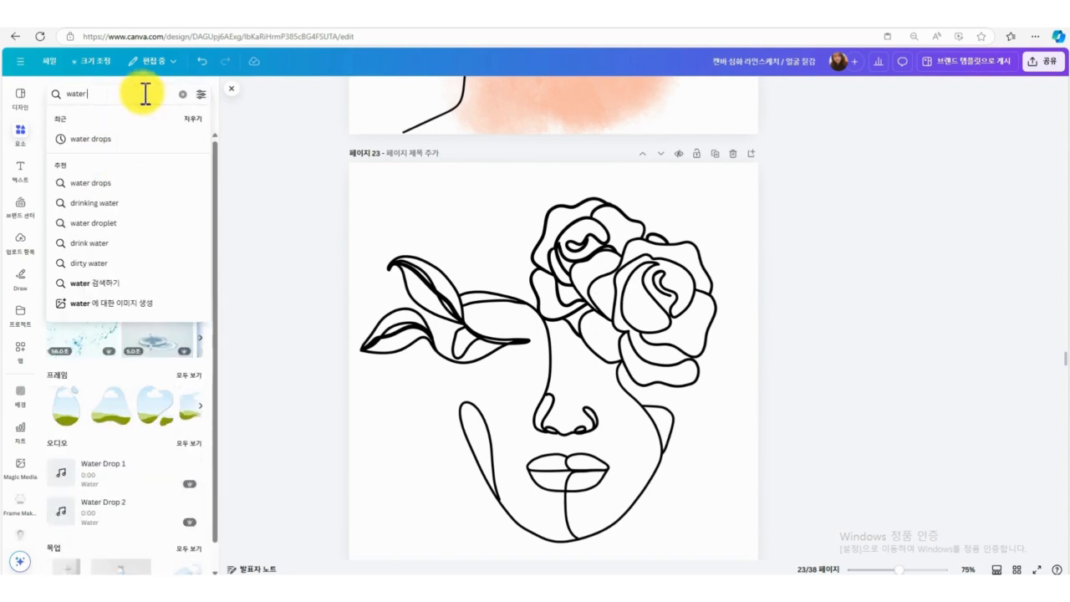
pyautogui.click(102, 224)
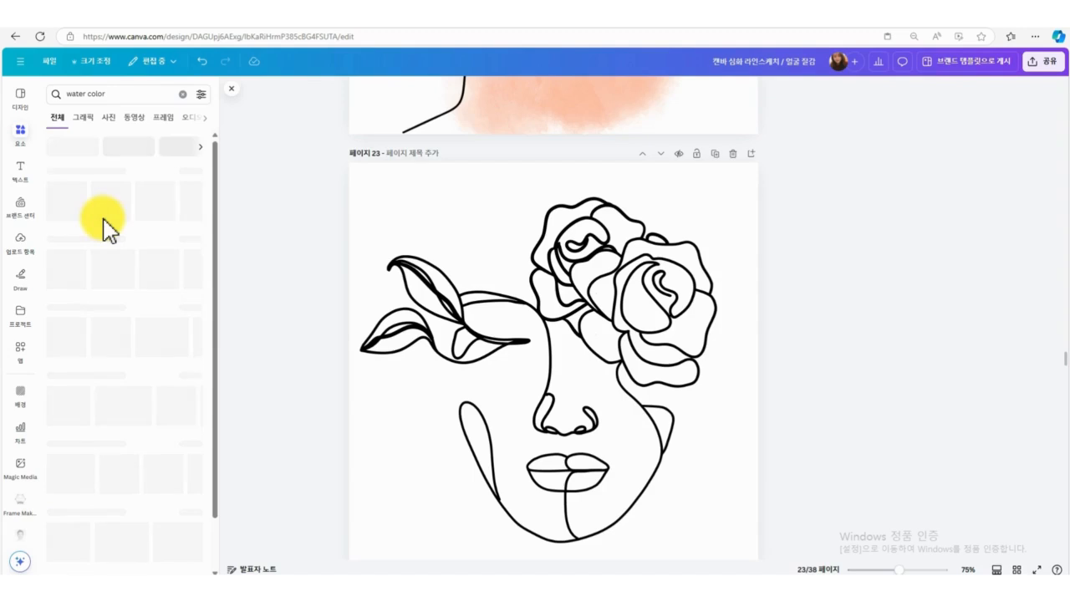
pyautogui.click(84, 117)
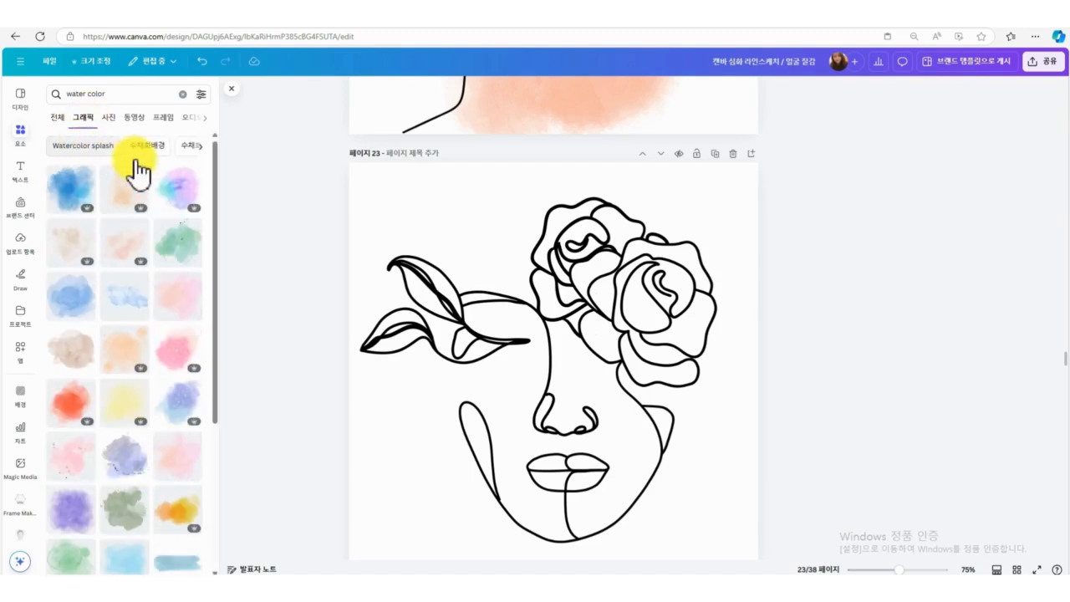
# Add the purple watercolour splash to page 23, shrink it to about half its size and place it over the upper rose.
pyautogui.scroll(-5, 173, 506)
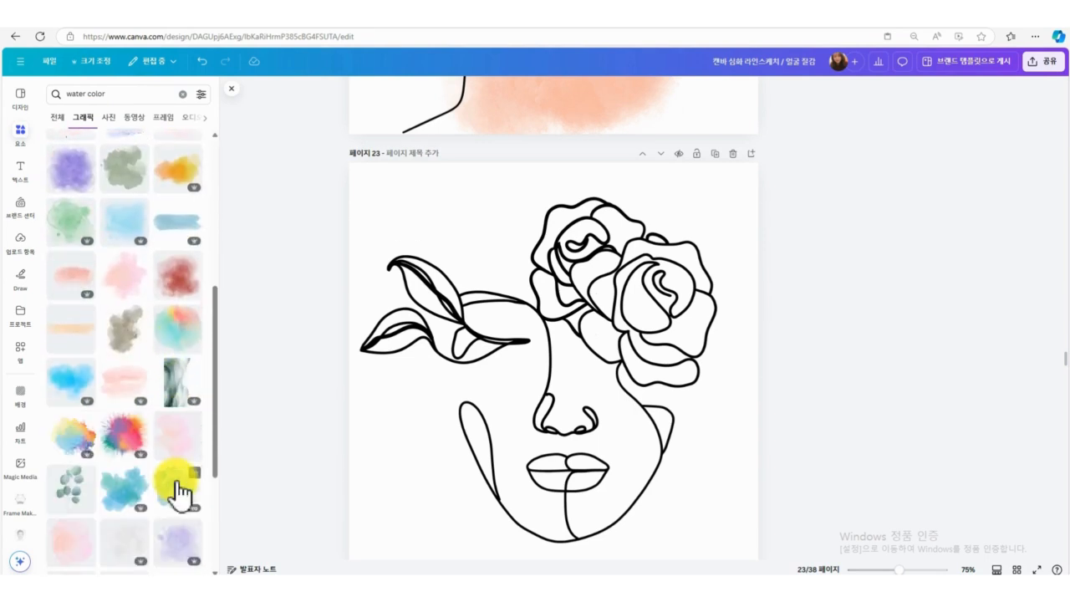
pyautogui.scroll(-5, 177, 493)
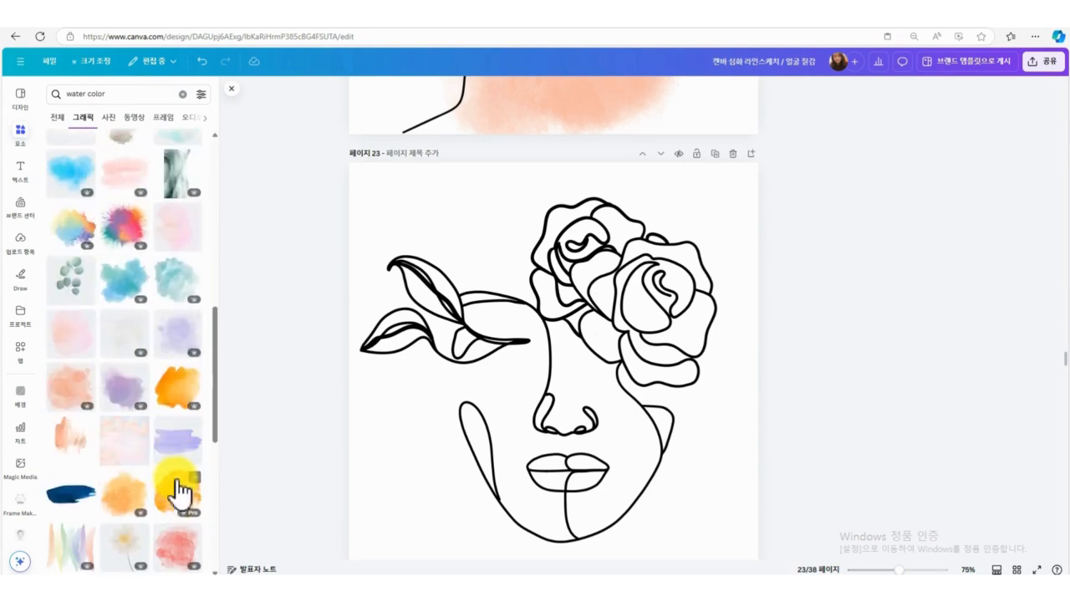
pyautogui.scroll(-5, 177, 493)
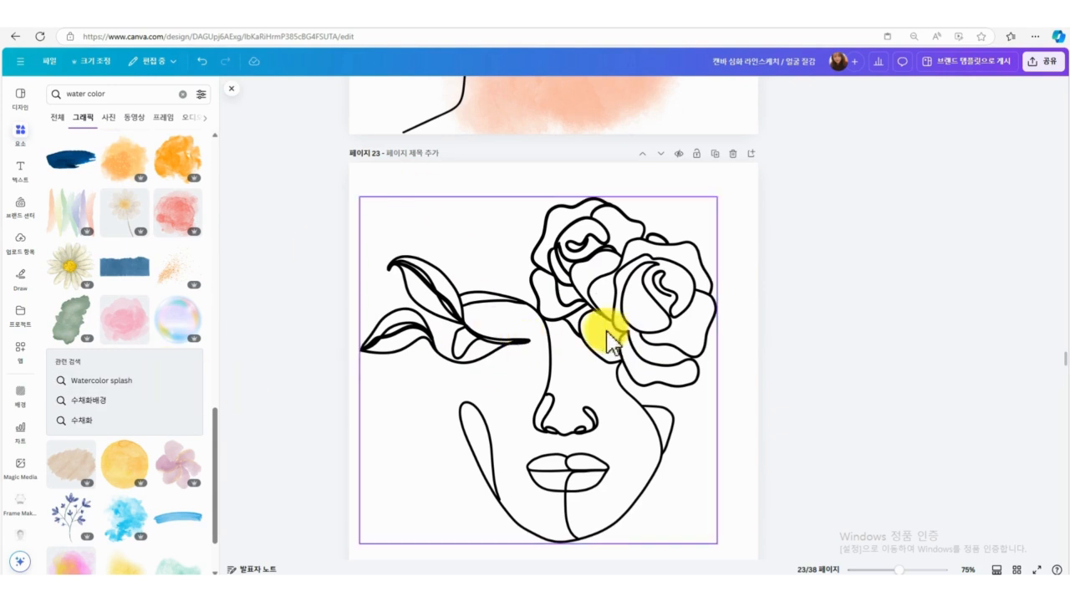
pyautogui.scroll(-2, 117, 497)
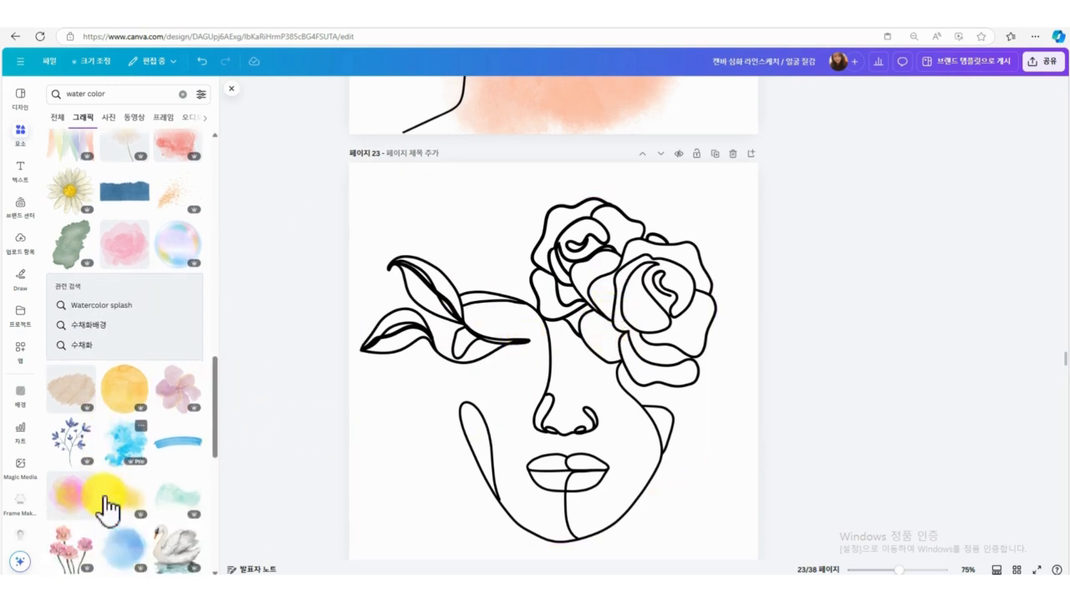
pyautogui.scroll(-6, 165, 467)
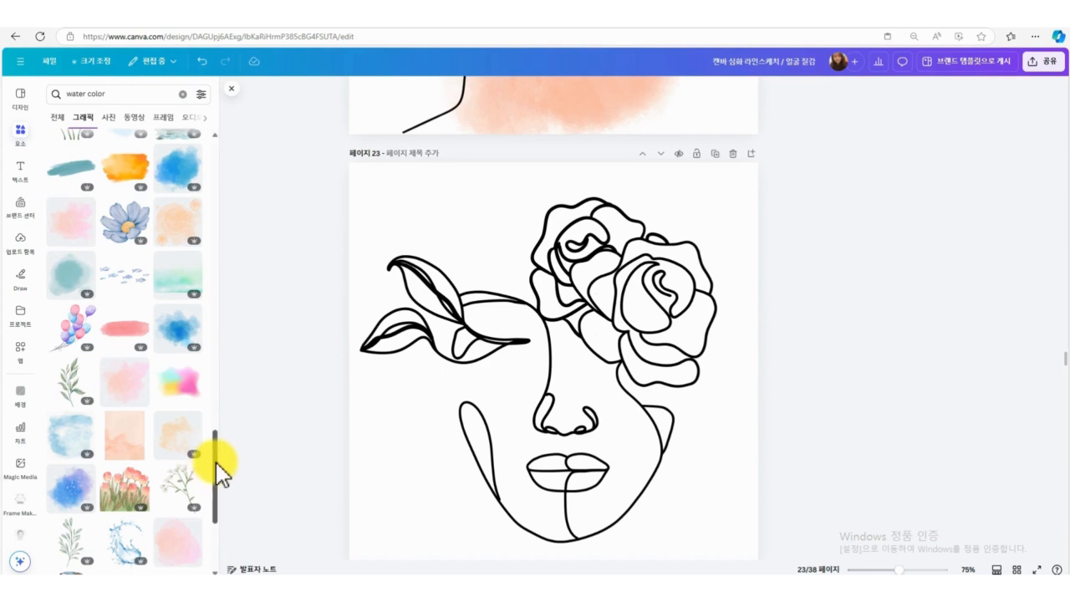
pyautogui.moveTo(219, 472); pyautogui.dragTo(215, 91)
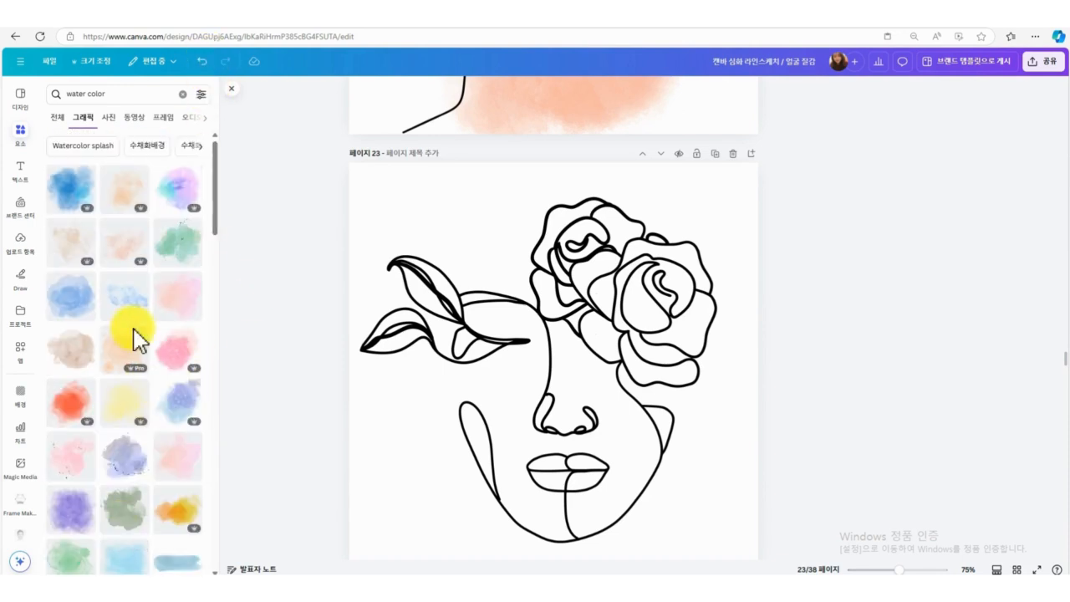
pyautogui.scroll(-2, 108, 418)
pyautogui.click(77, 398)
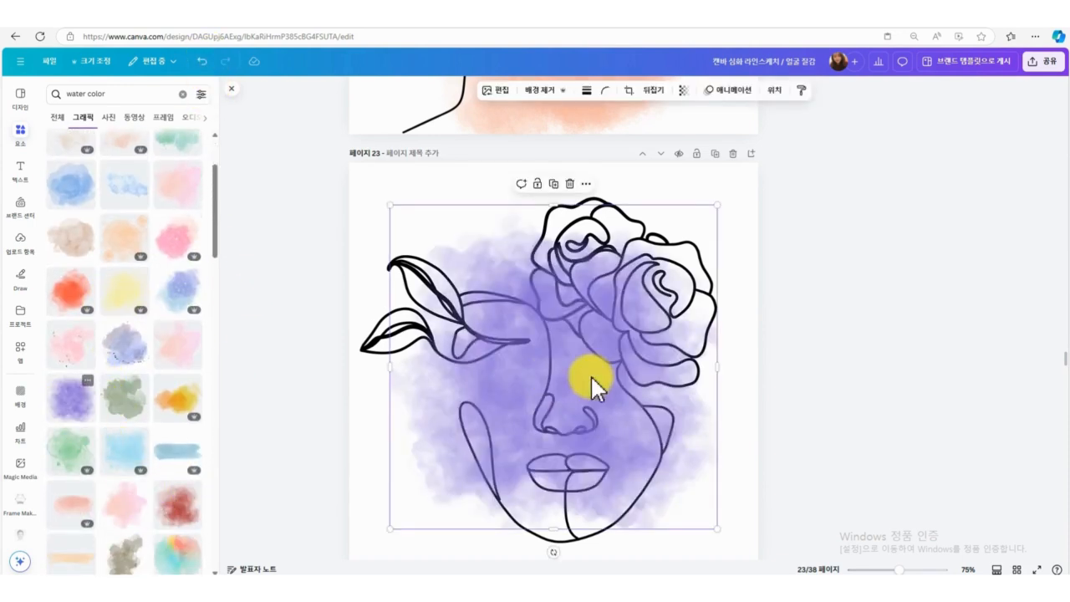
pyautogui.moveTo(719, 206); pyautogui.dragTo(561, 365)
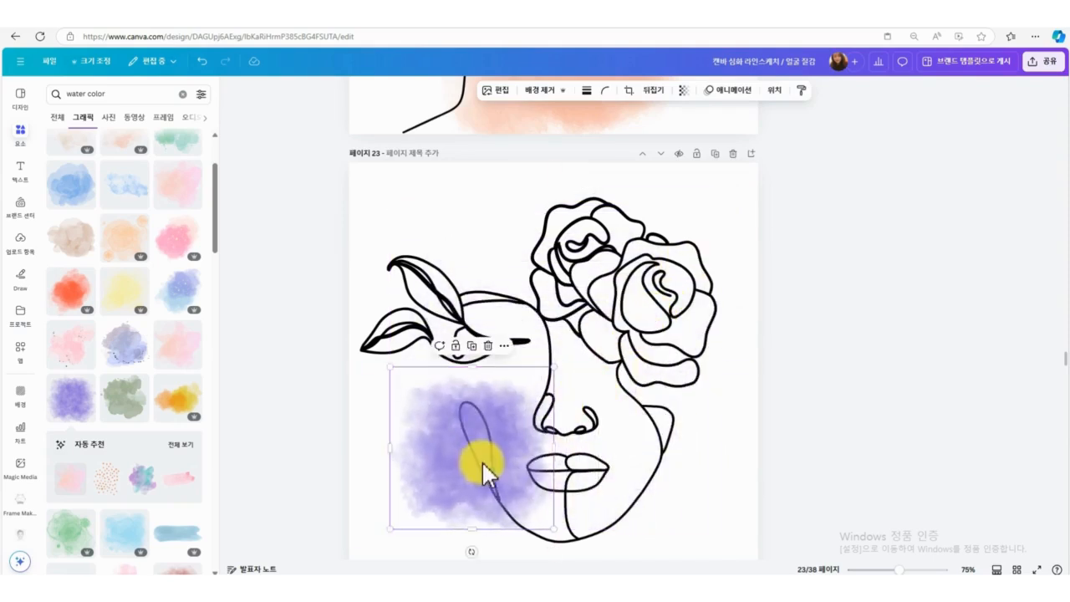
pyautogui.moveTo(483, 462); pyautogui.dragTo(590, 284)
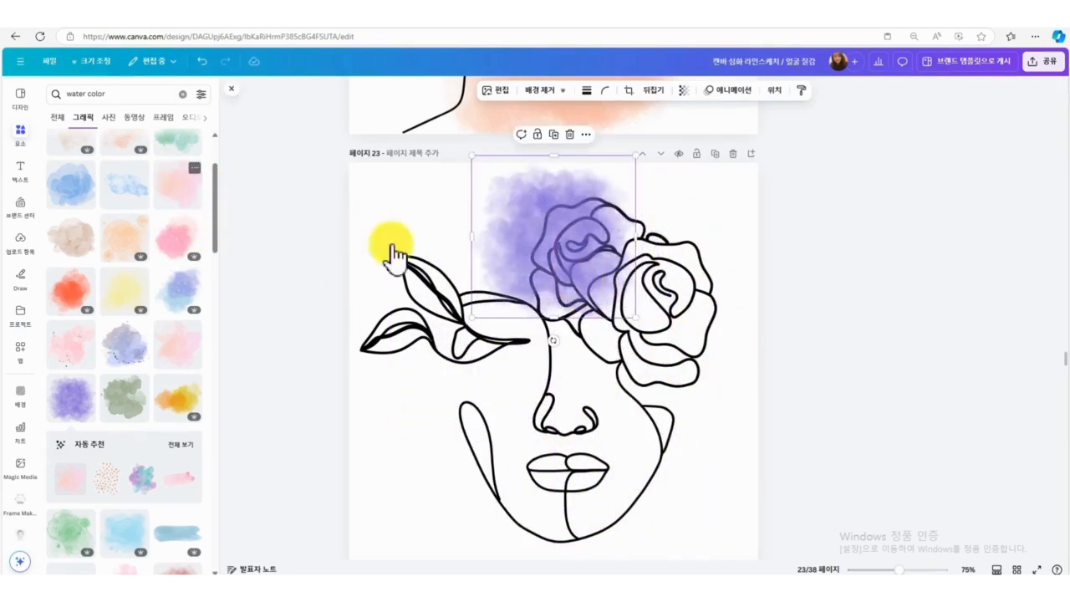
# Add a pink-peach watercolour splash over the roses and upper face, and a smaller green splash over the roses near the page's upper edge.
pyautogui.moveTo(717, 206); pyautogui.dragTo(626, 297)
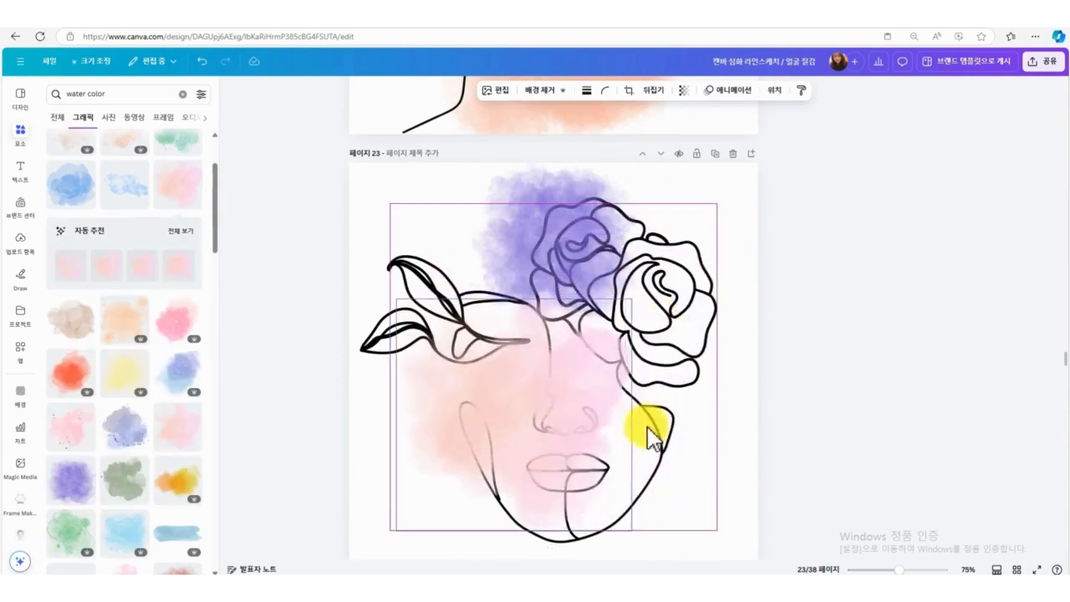
pyautogui.moveTo(540, 467); pyautogui.dragTo(650, 391)
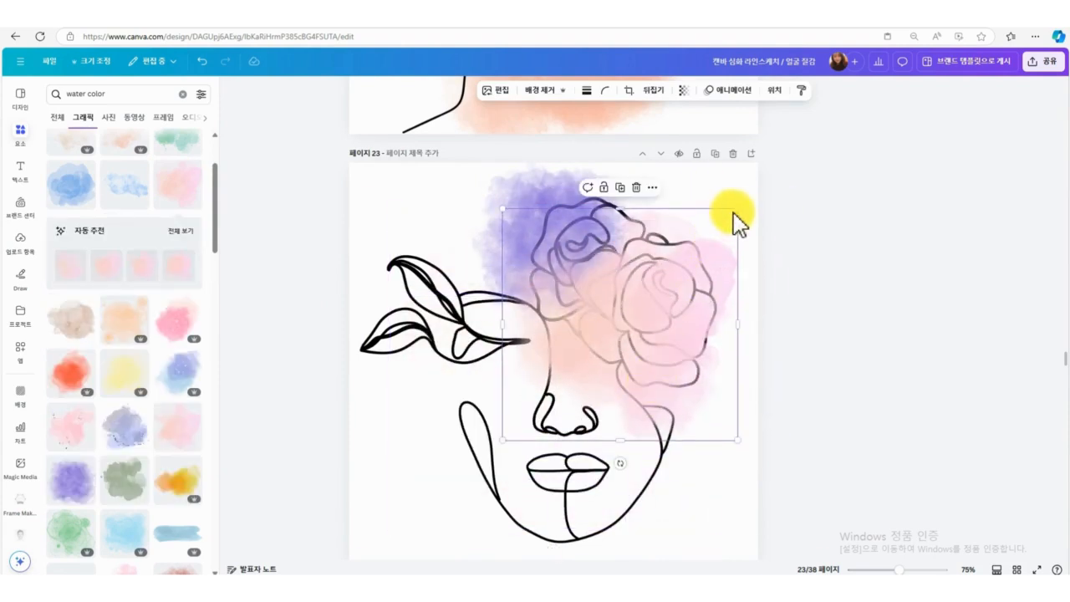
pyautogui.scroll(-2, 88, 502)
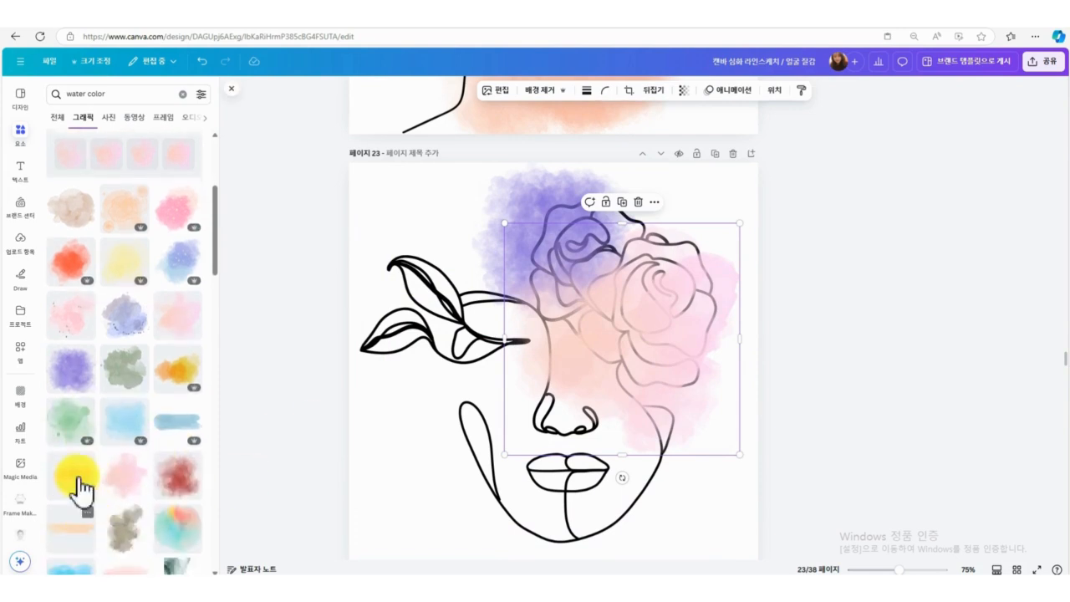
pyautogui.click(74, 414)
pyautogui.moveTo(716, 204); pyautogui.dragTo(645, 295)
pyautogui.moveTo(496, 438); pyautogui.dragTo(622, 288)
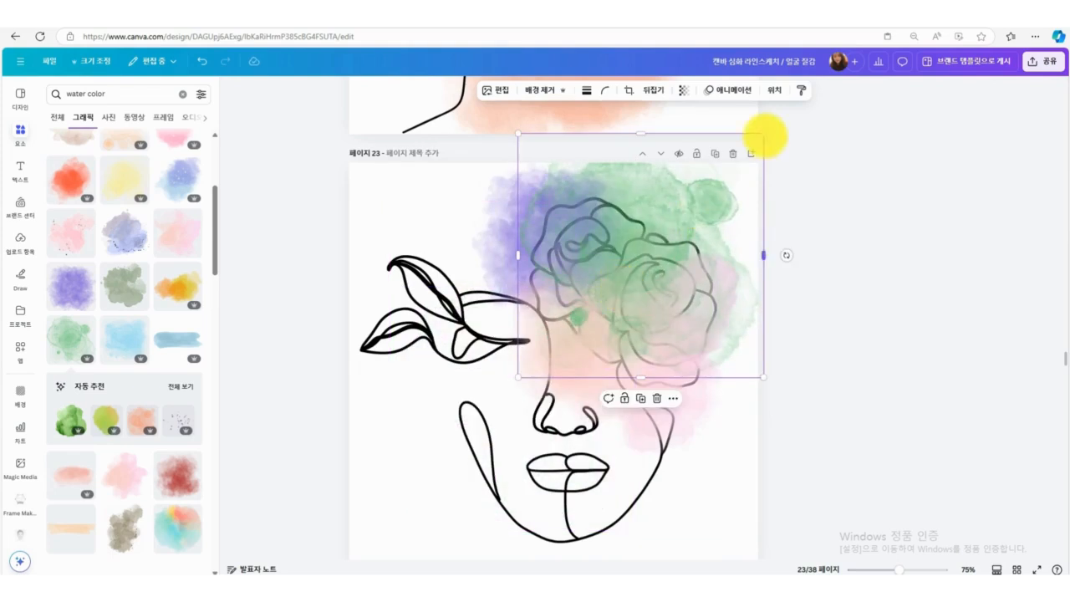
pyautogui.moveTo(765, 136); pyautogui.dragTo(721, 174)
pyautogui.moveTo(675, 282); pyautogui.dragTo(698, 261)
# Spread the splashes out, with pink-peach lower over the nose, green further right over the roses and purple slightly further left.
pyautogui.click(582, 380)
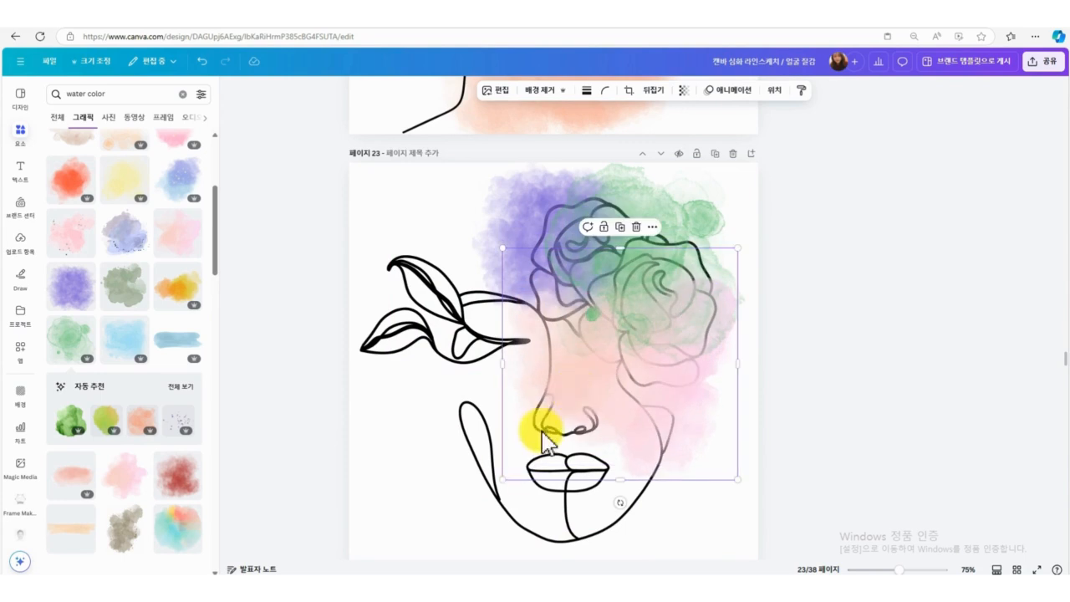
pyautogui.moveTo(664, 204); pyautogui.dragTo(674, 214)
pyautogui.moveTo(527, 230); pyautogui.dragTo(518, 236)
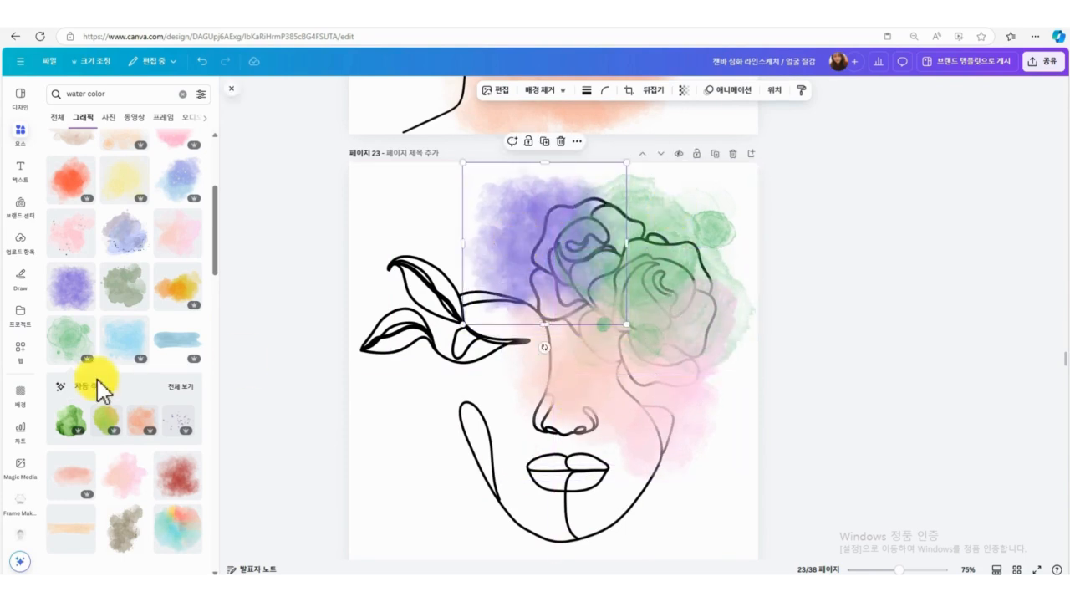
pyautogui.click(614, 268)
# Duplicate the purple watercolour splash and place the copy lower left, over the base of the leaves.
pyautogui.scroll(-5, 138, 488)
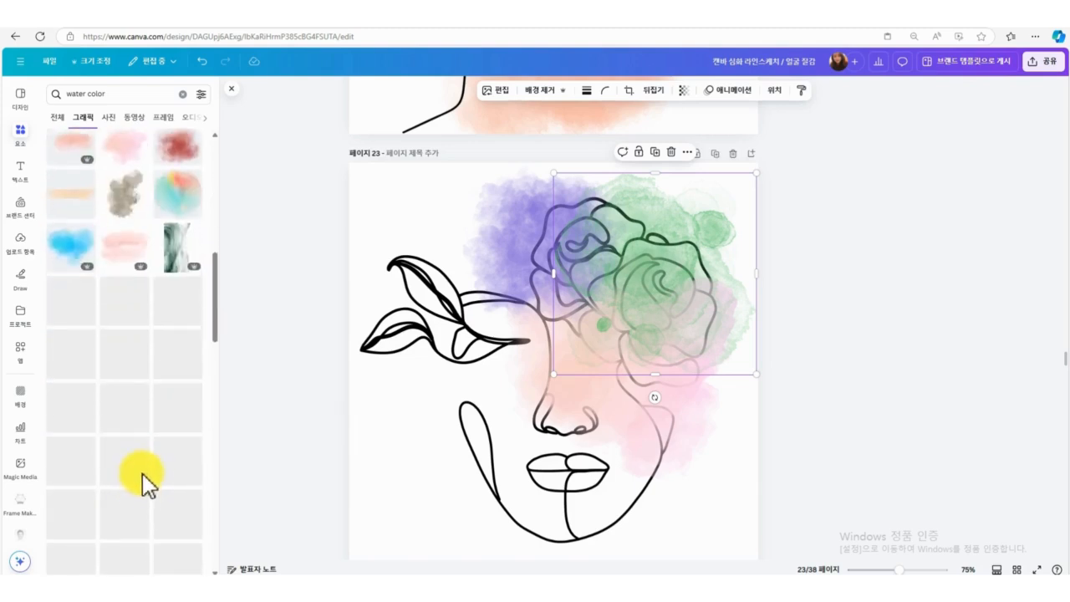
pyautogui.scroll(-3, 125, 418)
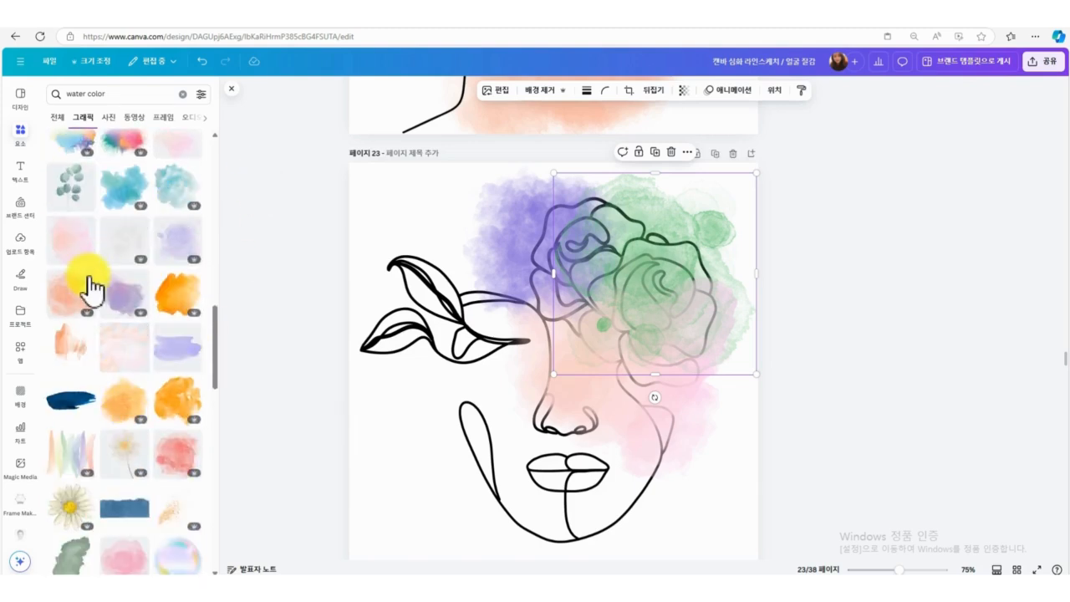
pyautogui.scroll(-5, 186, 426)
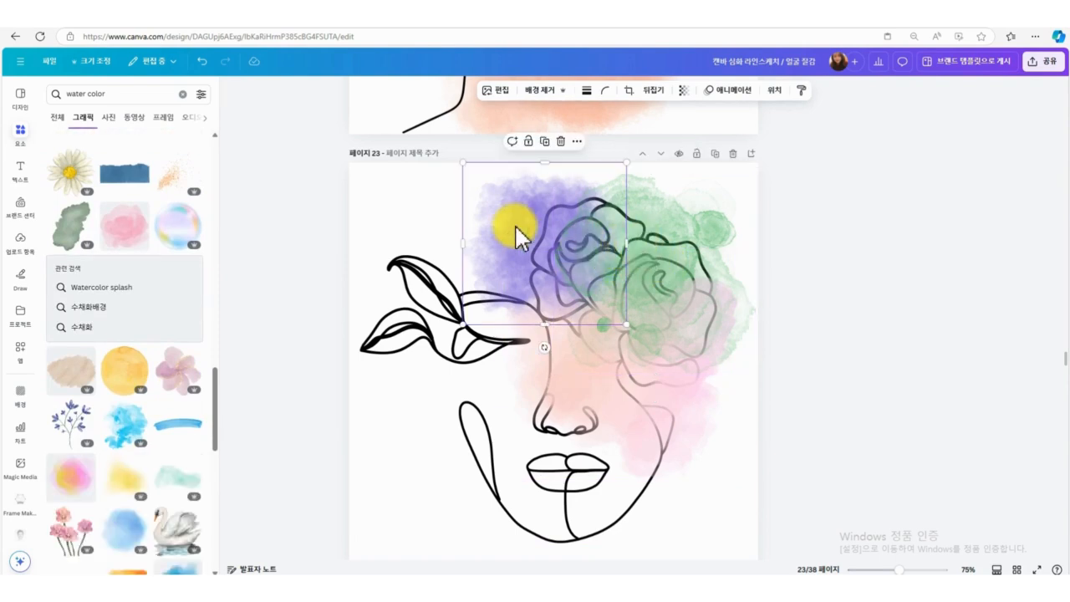
pyautogui.moveTo(514, 224); pyautogui.dragTo(454, 328)
pyautogui.click(1014, 241)
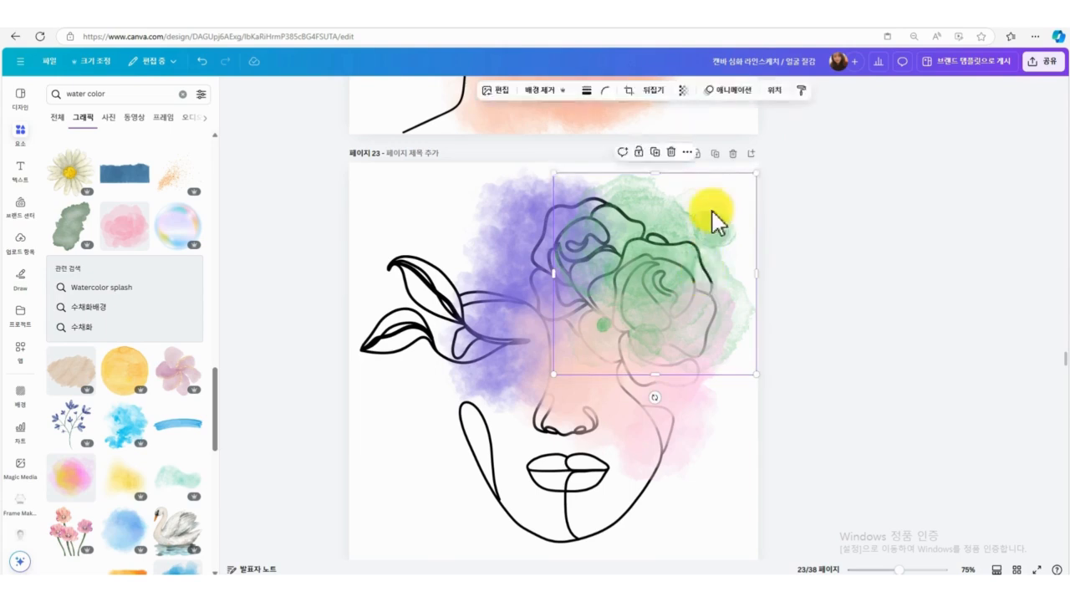
# Bring the line-drawn face in front of all the watercolour layers and shift it slightly to the left.
pyautogui.click(359, 449)
pyautogui.click(753, 90)
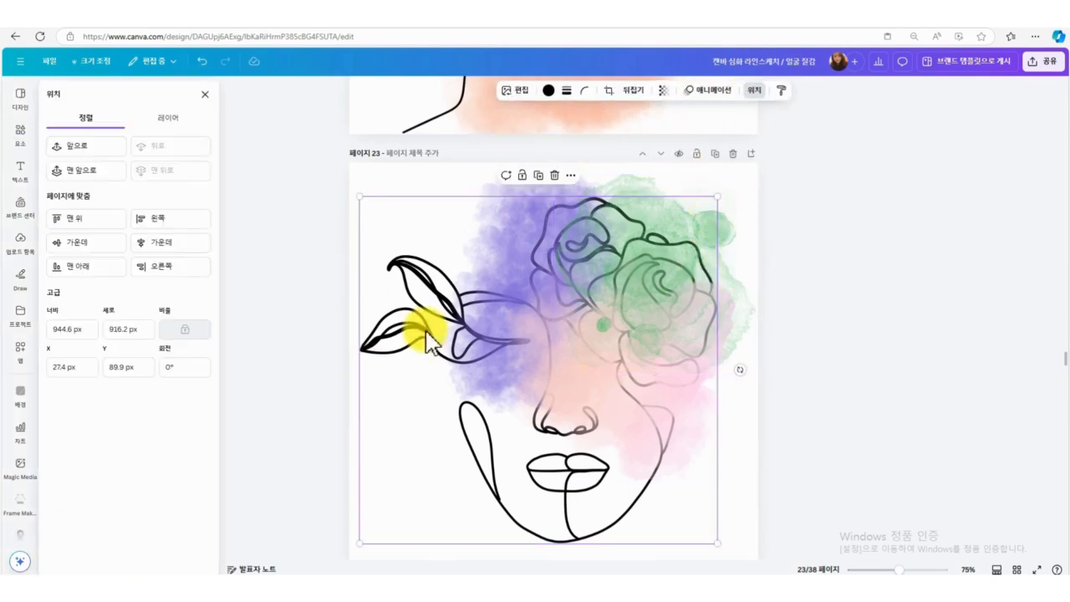
pyautogui.click(207, 122)
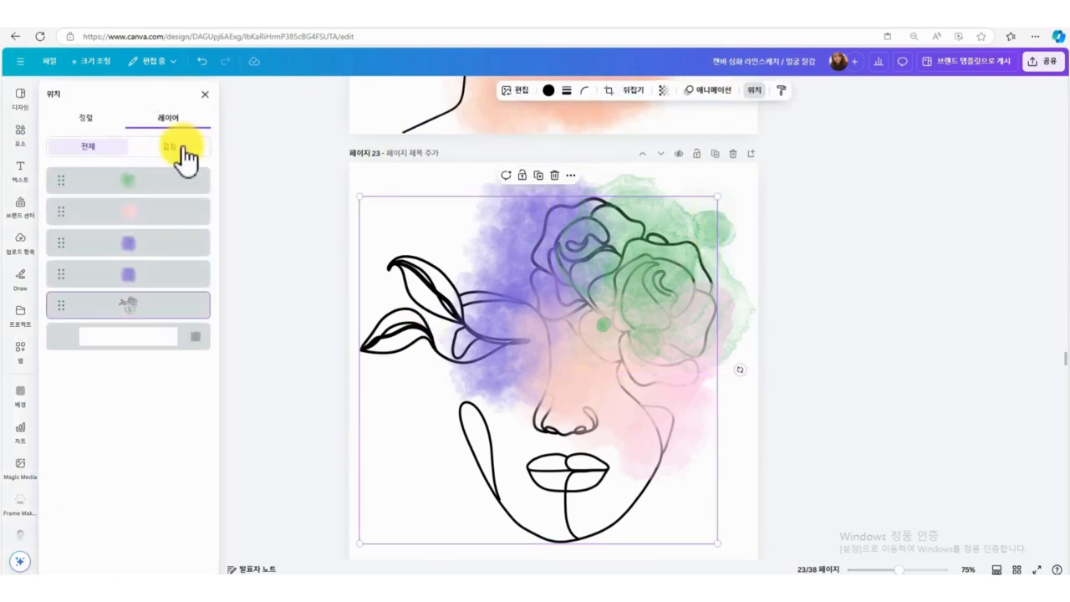
pyautogui.moveTo(134, 316)
pyautogui.mouseDown()
pyautogui.moveTo(139, 167)
pyautogui.moveTo(137, 179)
pyautogui.mouseUp()
pyautogui.click(913, 322)
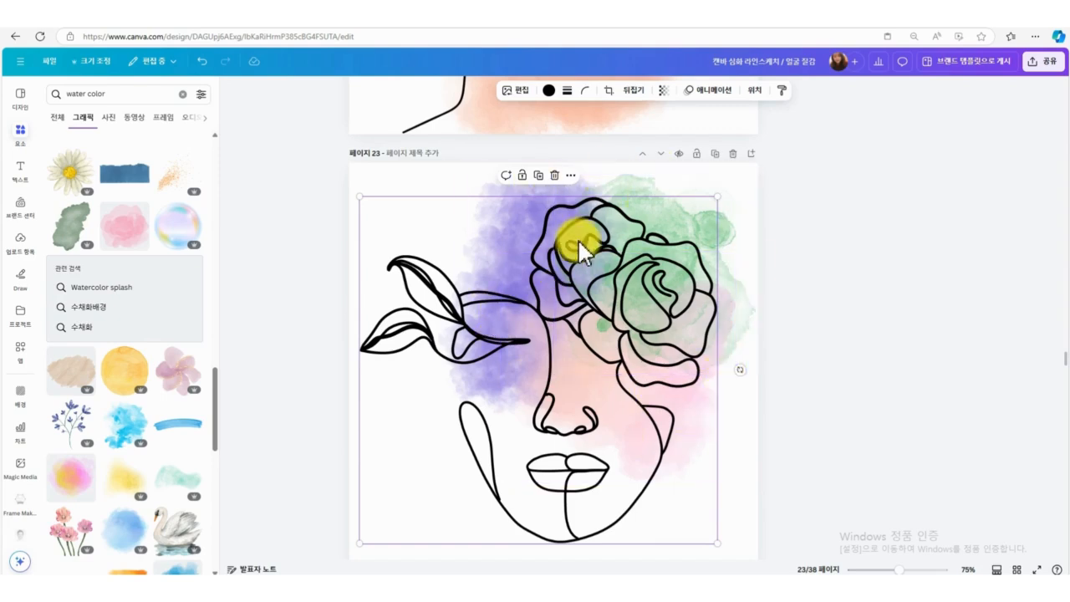
pyautogui.moveTo(582, 424); pyautogui.dragTo(577, 424)
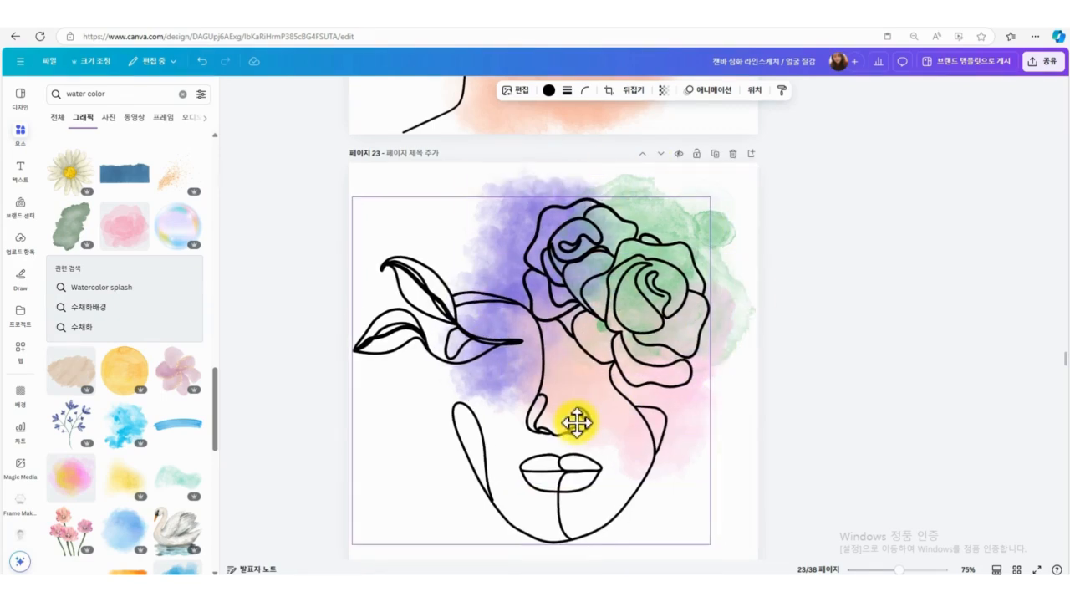
# Examine the decorative details over the flowers and face on the page 22 example up close, and return to page 23.
pyautogui.scroll(5, 864, 372)
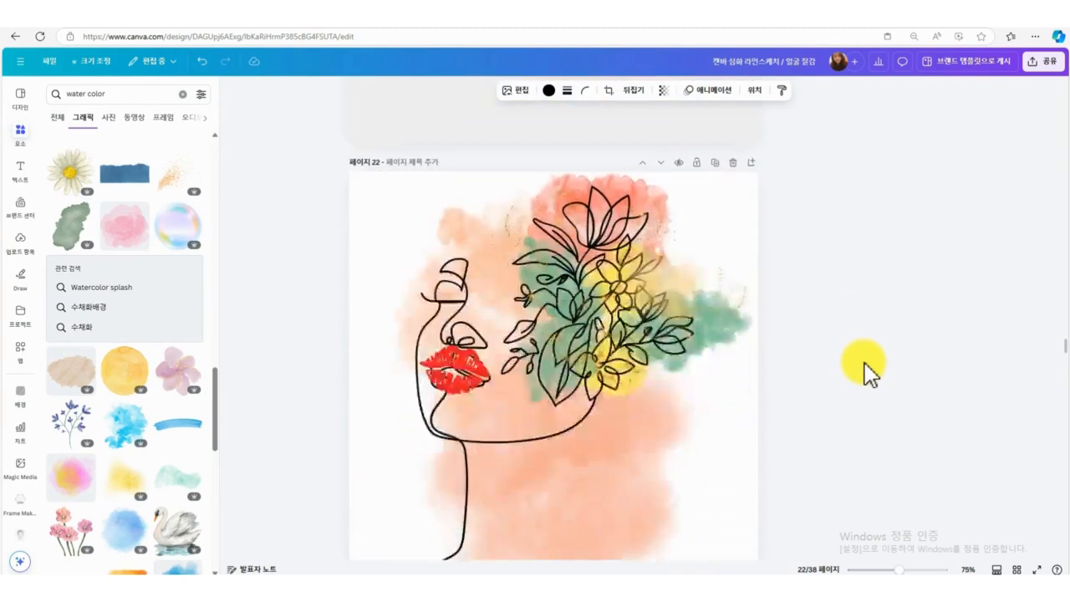
pyautogui.scroll(-4, 864, 372)
pyautogui.scroll(4, 862, 370)
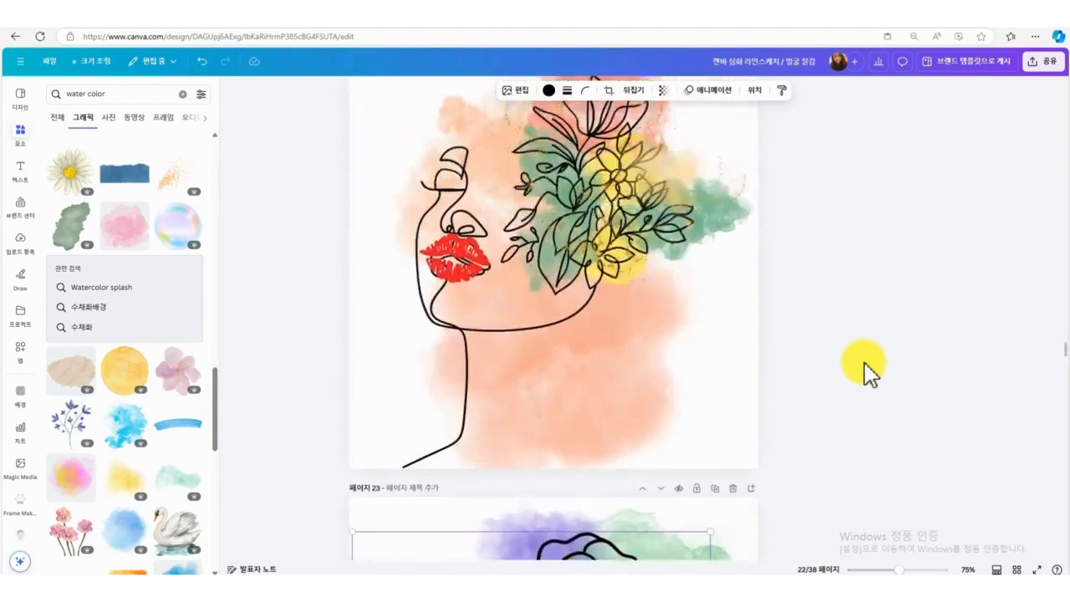
pyautogui.scroll(4, 838, 288)
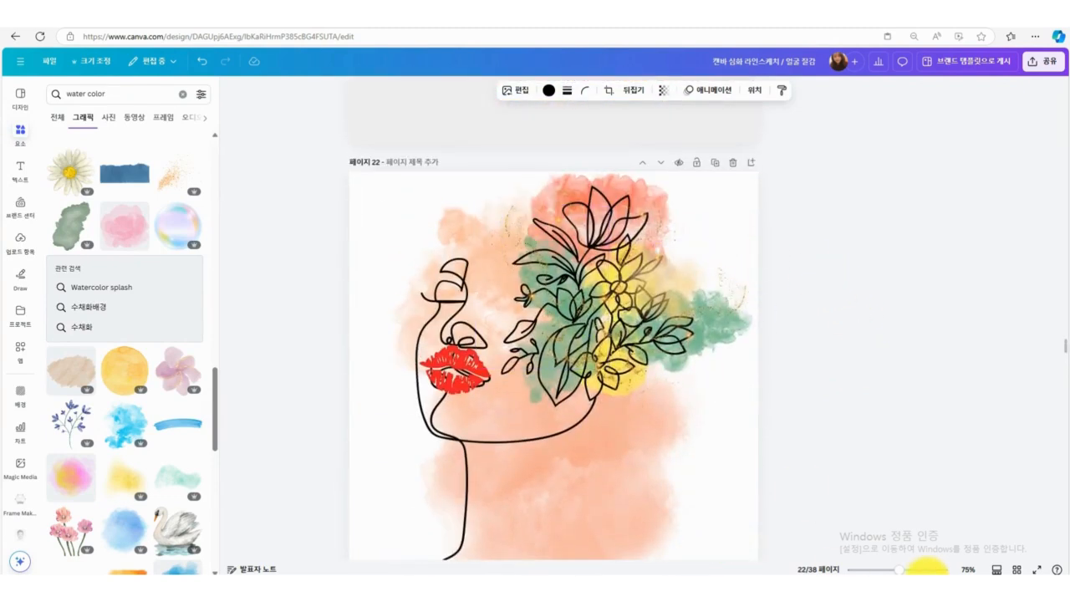
pyautogui.click(925, 570)
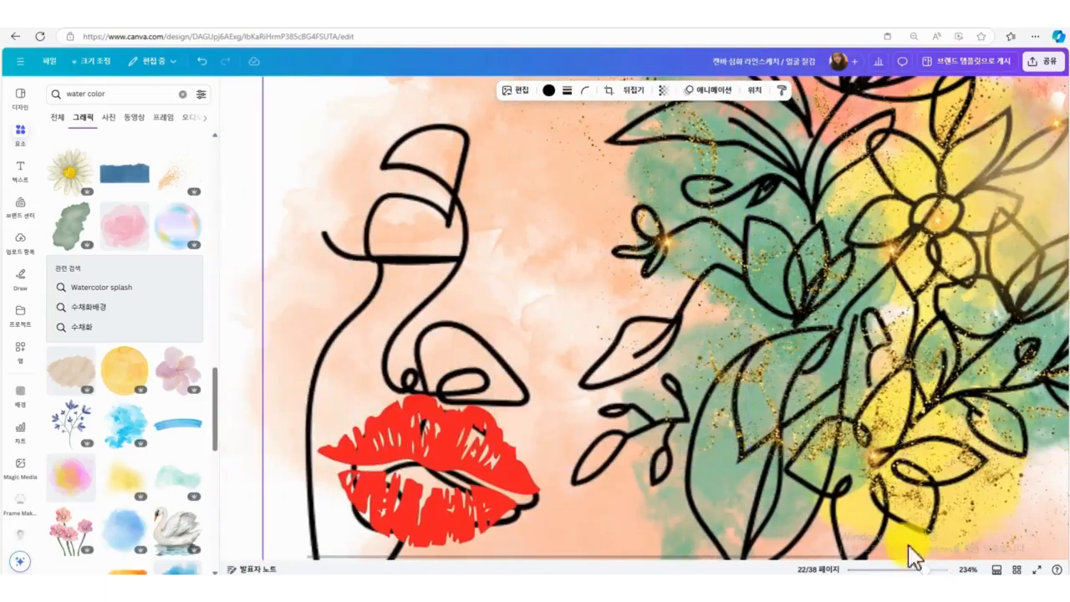
pyautogui.click(907, 571)
pyautogui.scroll(-5, 832, 497)
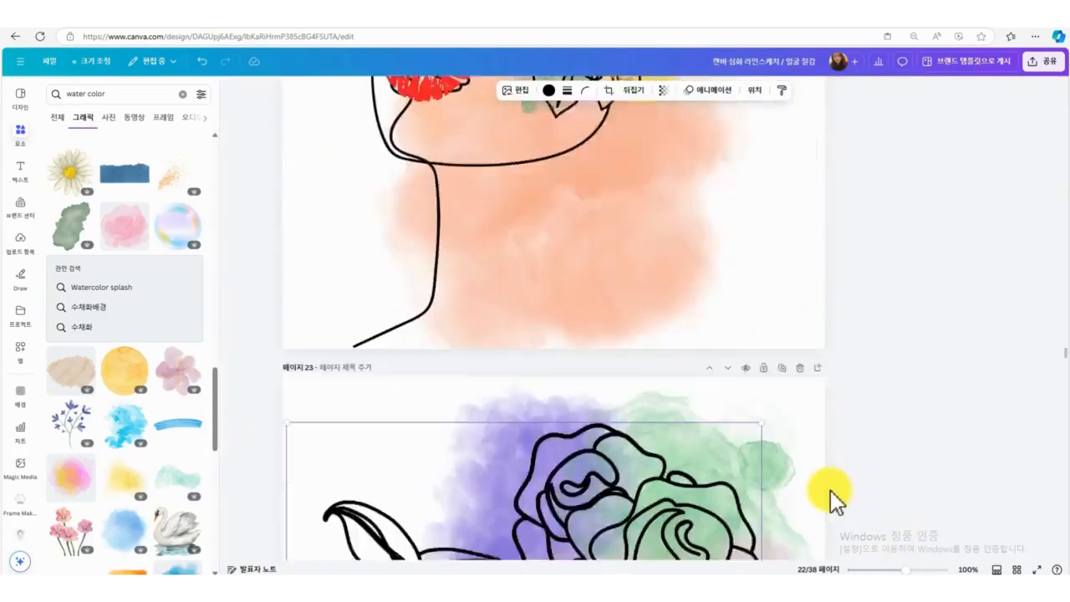
pyautogui.click(890, 571)
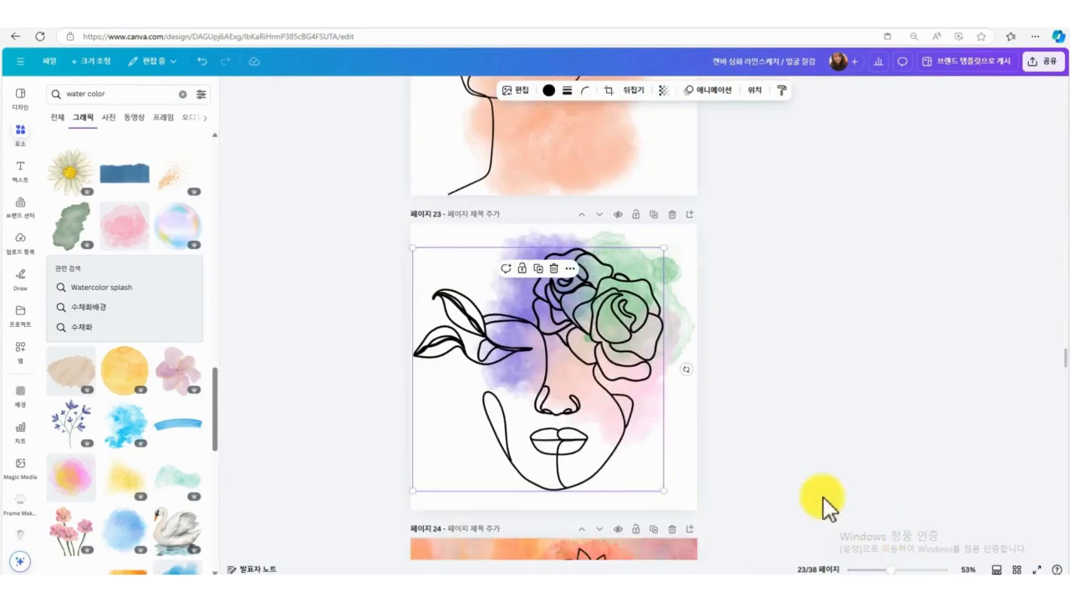
pyautogui.moveTo(891, 571); pyautogui.dragTo(900, 571)
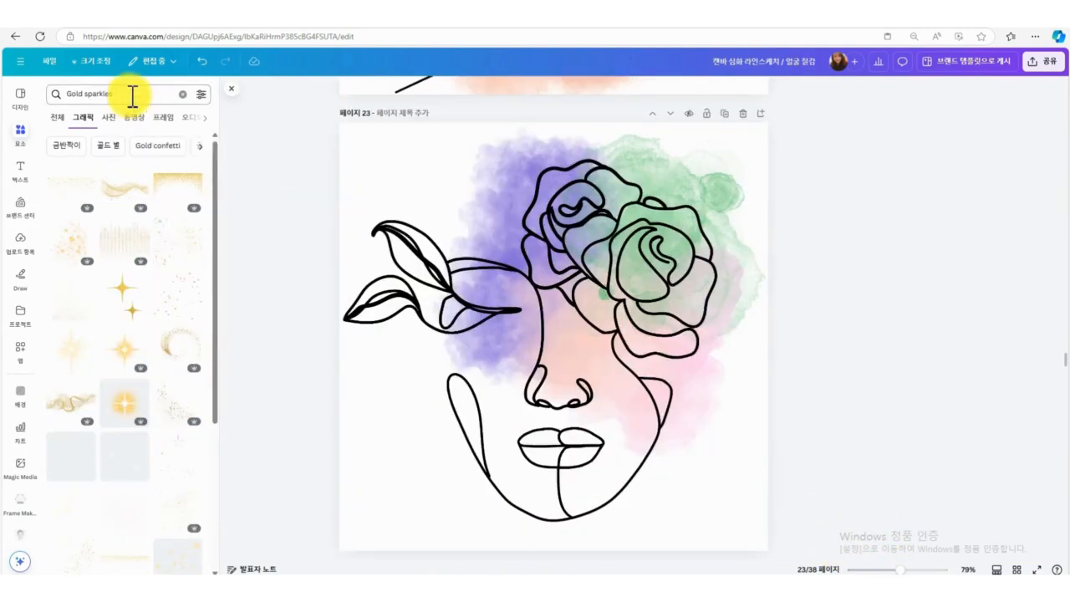
# Browse the Gold sparkles graphics and add a scattered gold-speck graphic to page 23.
pyautogui.scroll(-2, 134, 468)
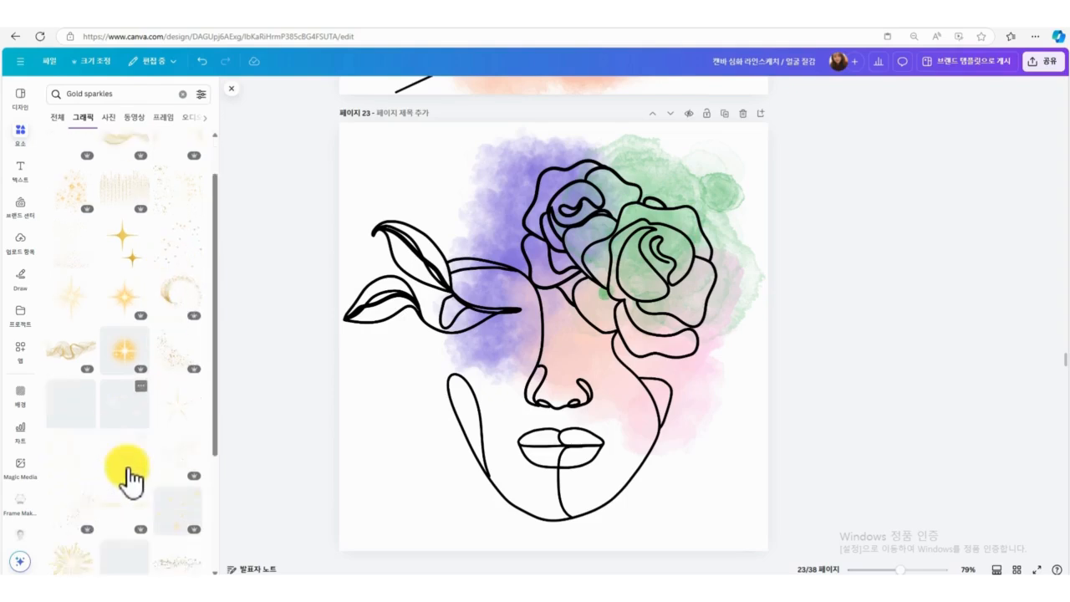
pyautogui.scroll(-2, 165, 421)
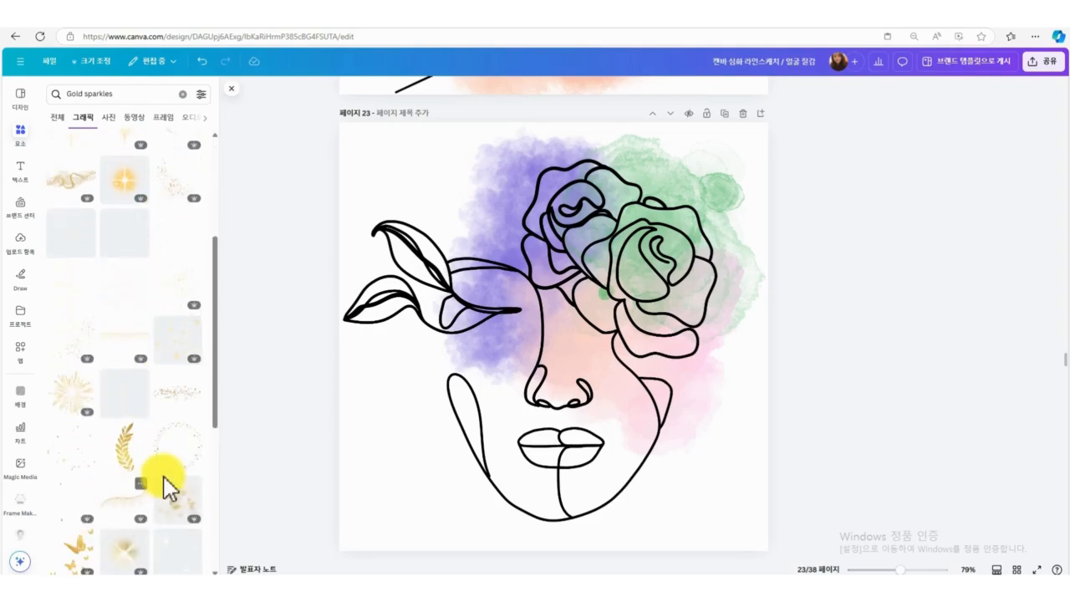
pyautogui.scroll(-6, 94, 497)
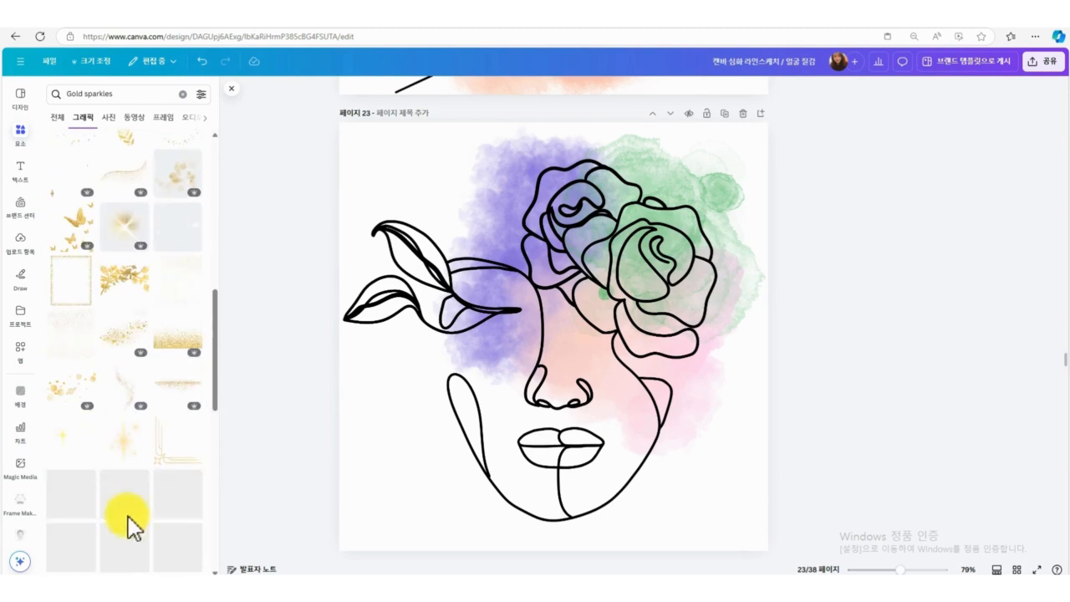
pyautogui.scroll(-3, 172, 464)
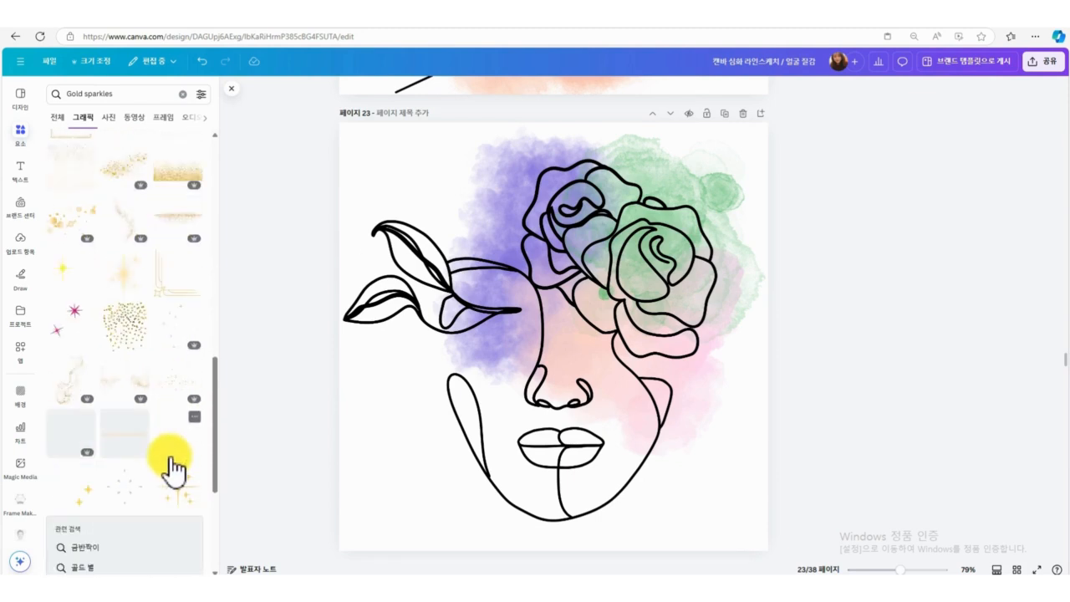
pyautogui.scroll(-2, 171, 464)
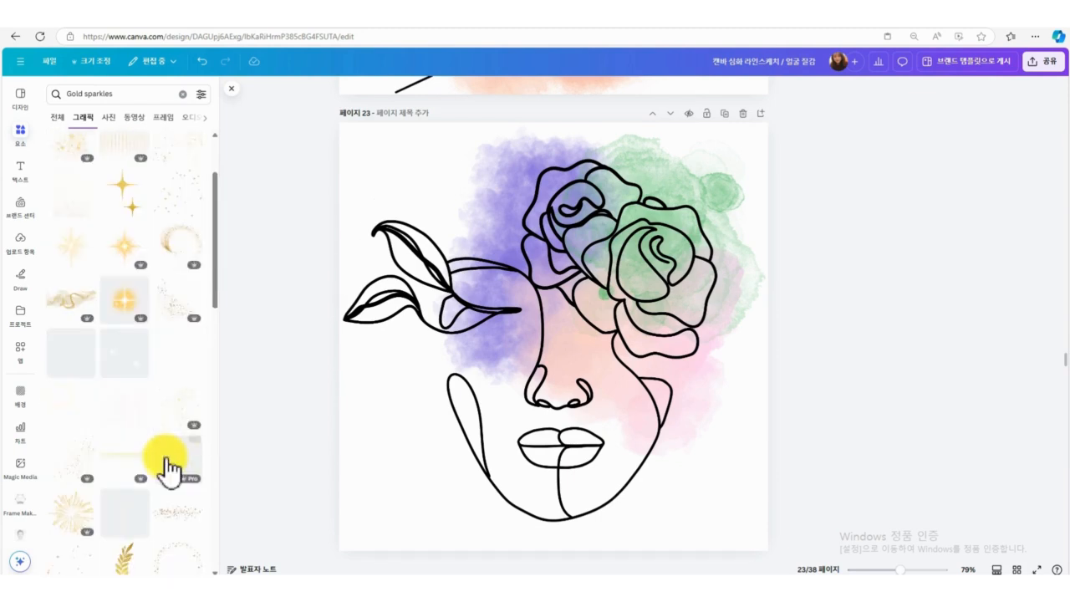
pyautogui.click(170, 299)
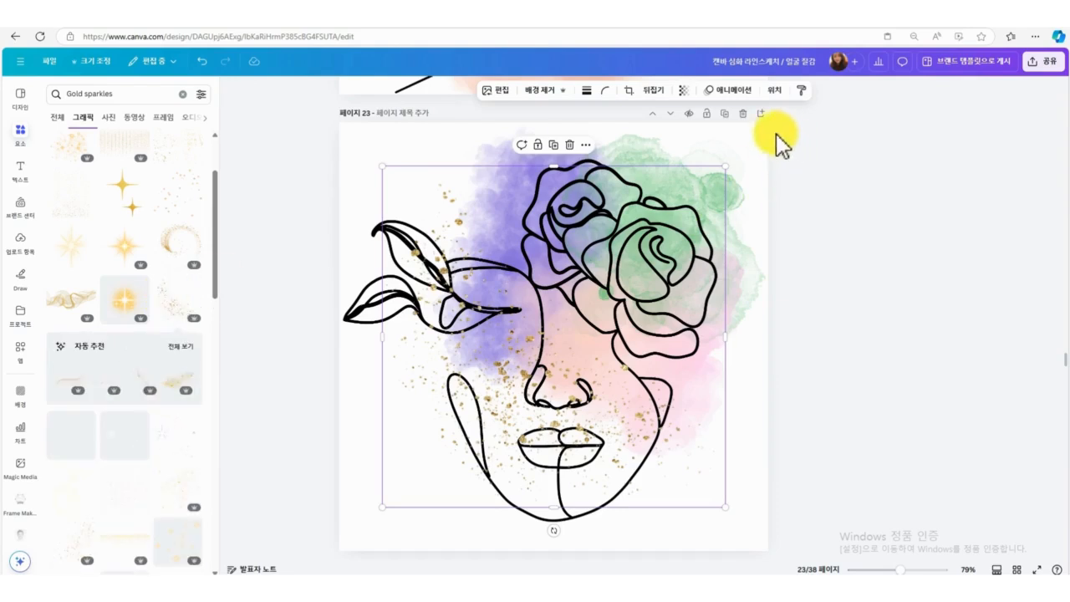
# Shrink the gold specks and place them, rotated, over the roses on the face drawing.
pyautogui.moveTo(725, 165); pyautogui.dragTo(509, 370)
pyautogui.moveTo(465, 490); pyautogui.dragTo(573, 277)
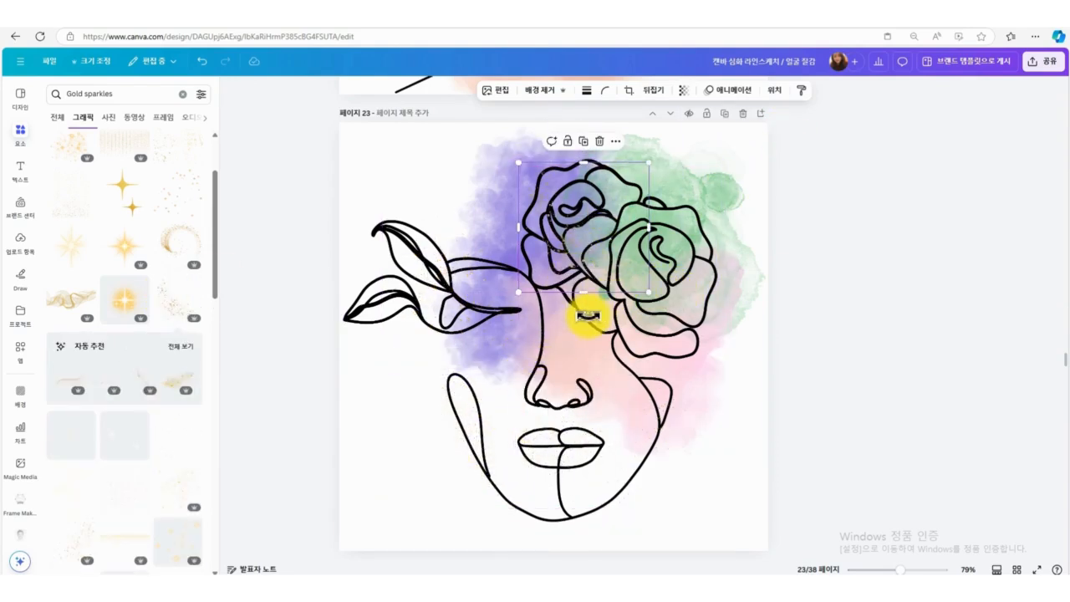
pyautogui.moveTo(587, 315); pyautogui.dragTo(540, 226)
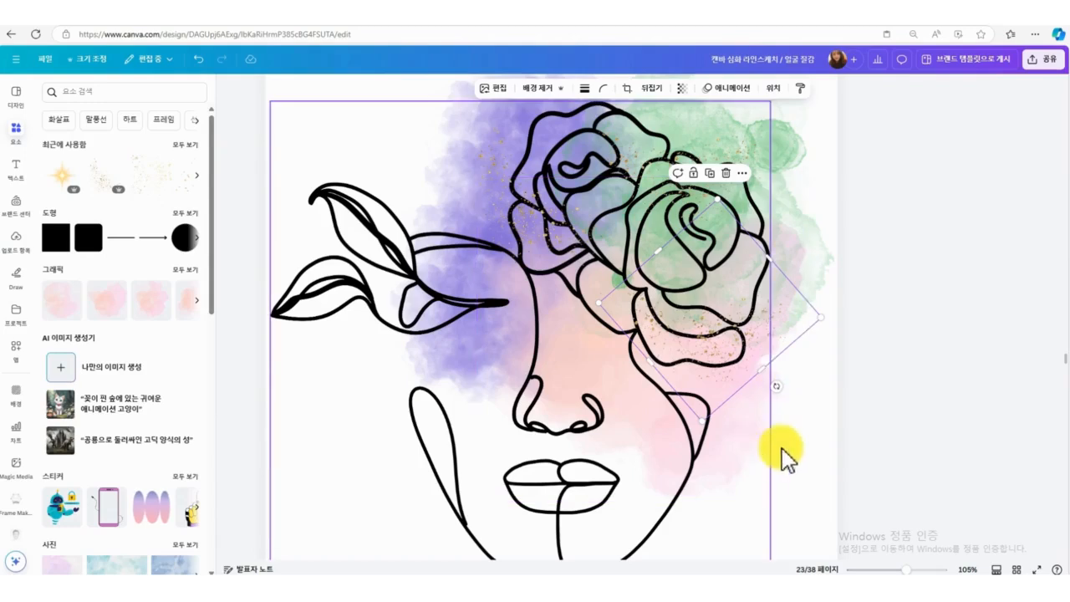
pyautogui.click(884, 326)
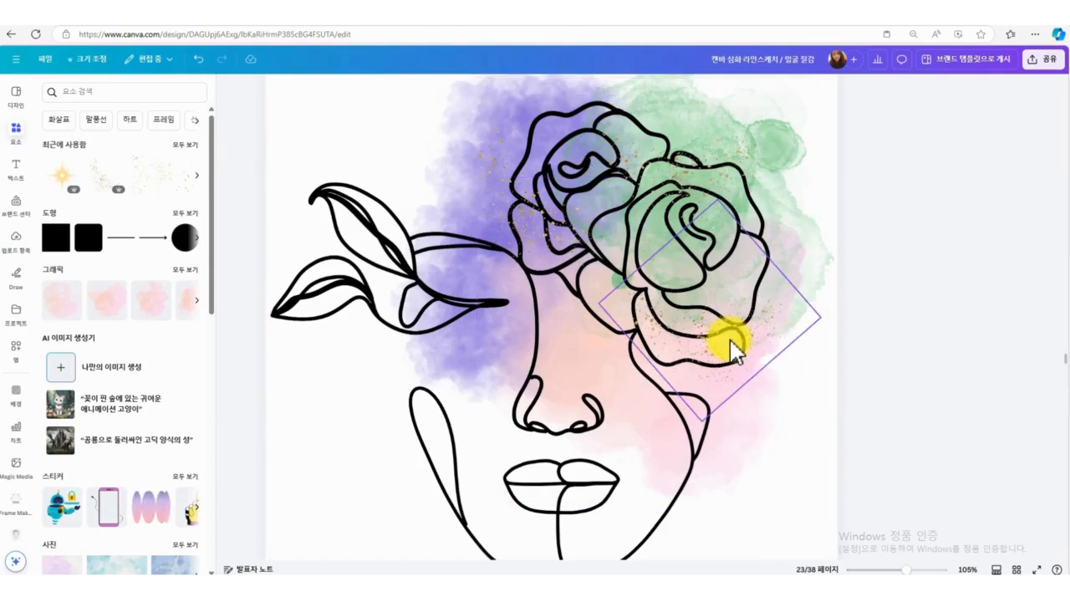
pyautogui.scroll(1, 616, 327)
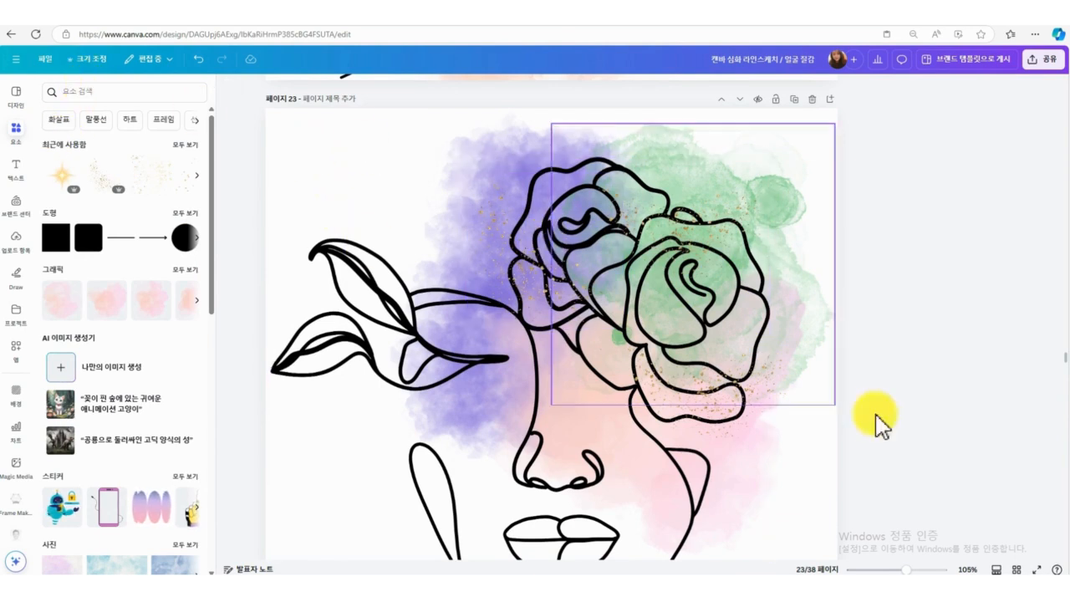
pyautogui.click(898, 569)
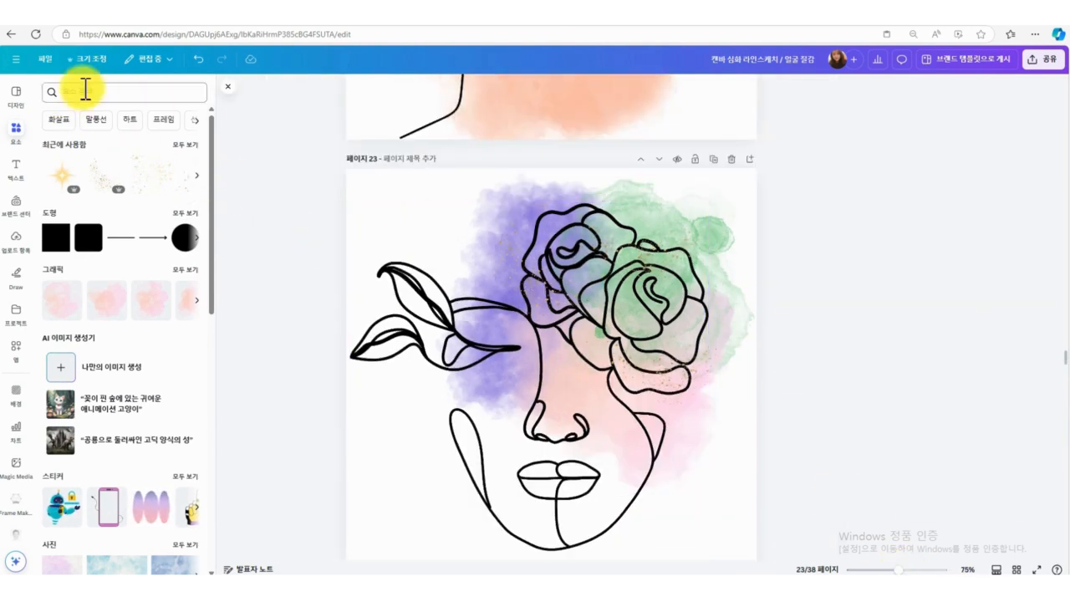
# Search the elements library for "background" and restrict the results to photos.
pyautogui.click(86, 90)
pyautogui.click(70, 140)
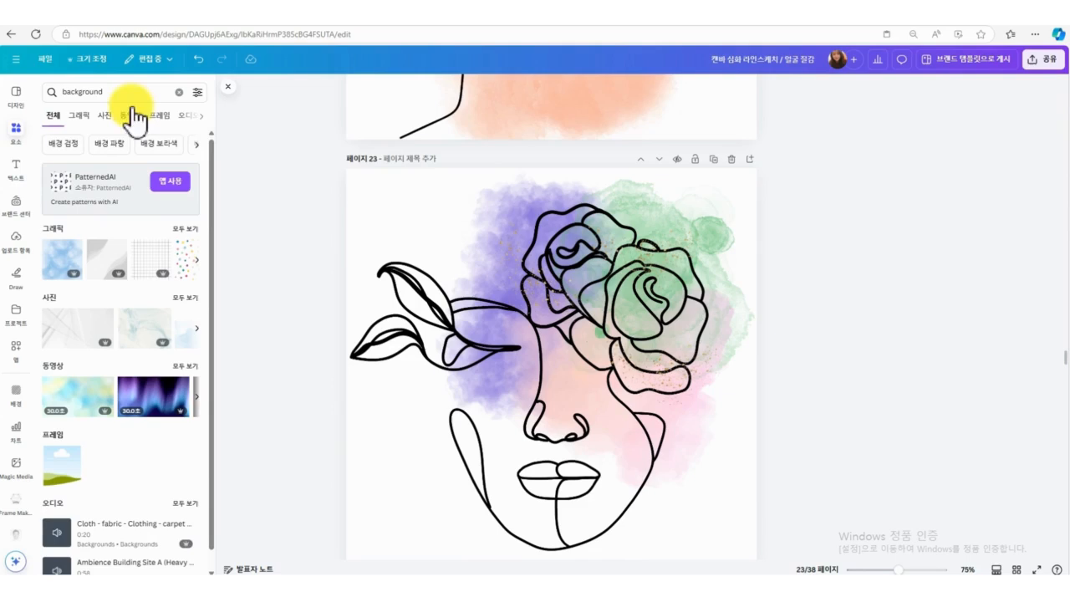
pyautogui.click(105, 119)
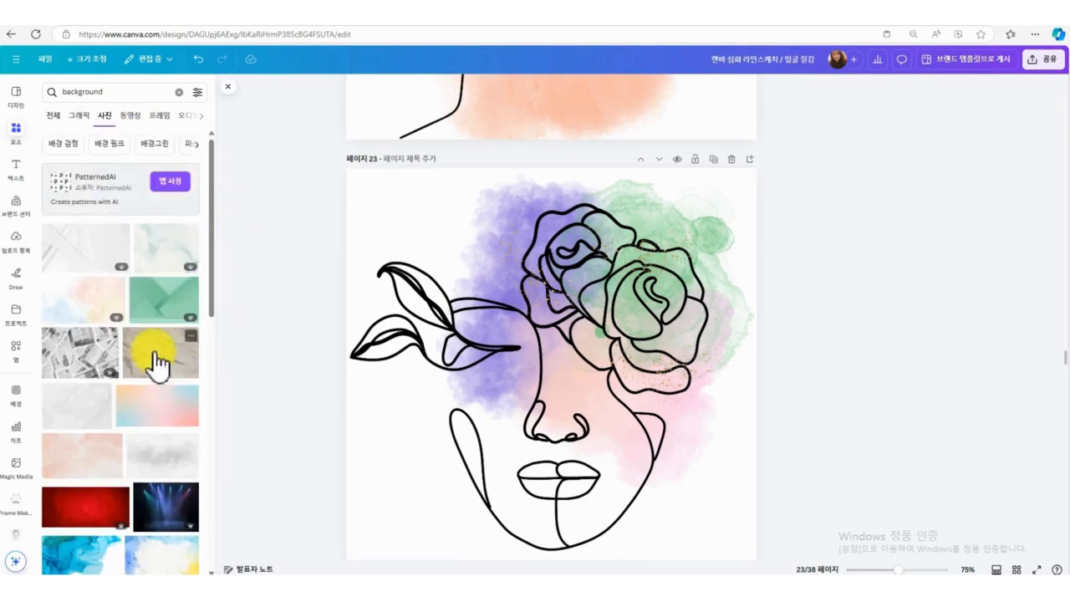
# Add the light blue watercolour photo to page 23 and set it as the page background.
pyautogui.scroll(-1, 616, 296)
pyautogui.scroll(-10, 138, 443)
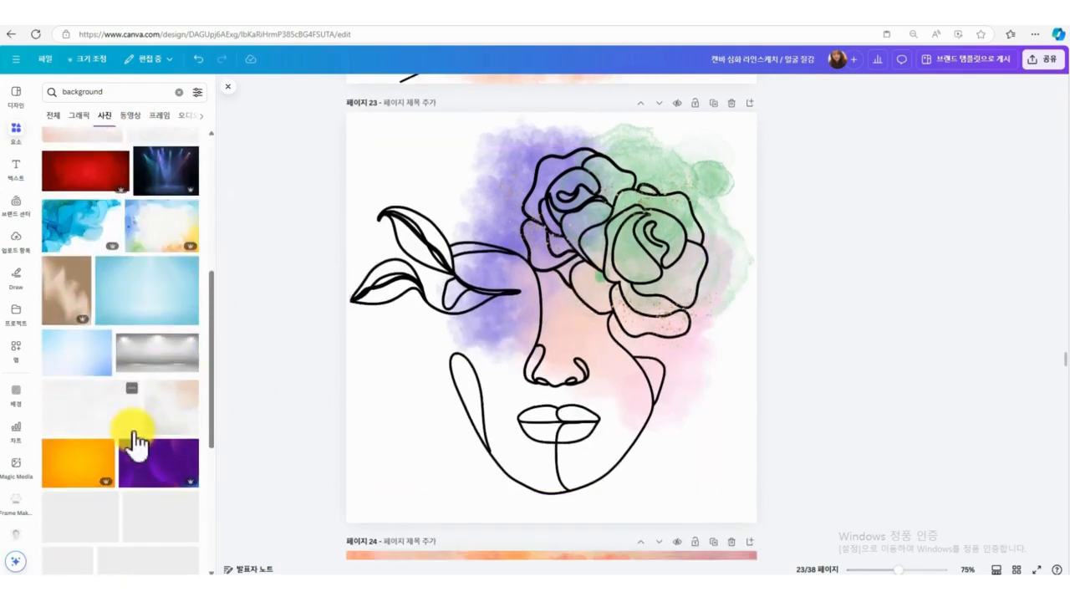
pyautogui.scroll(-10, 121, 422)
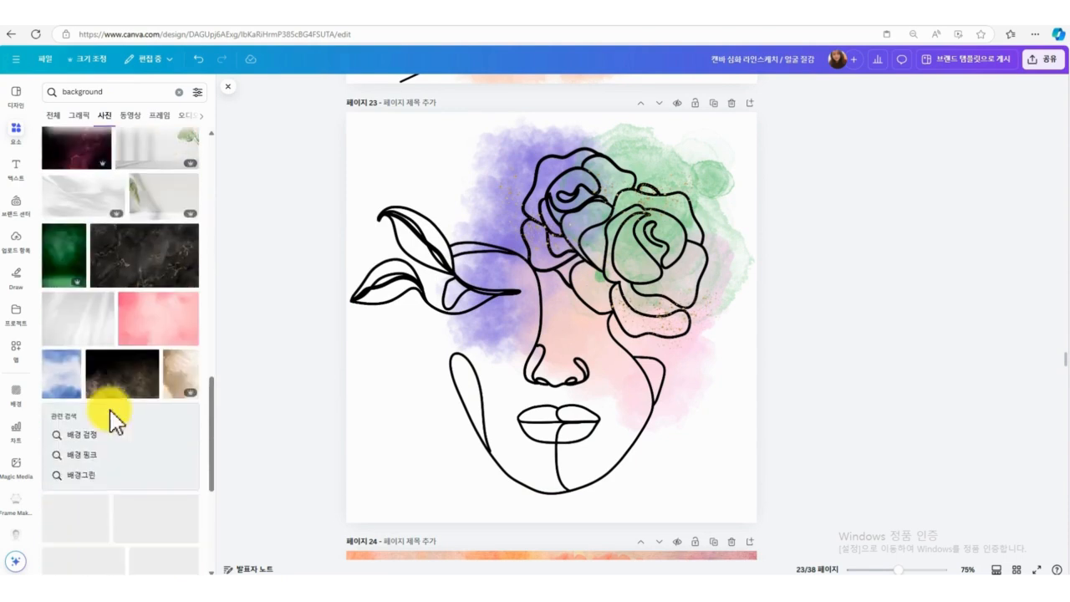
pyautogui.scroll(-4, 114, 407)
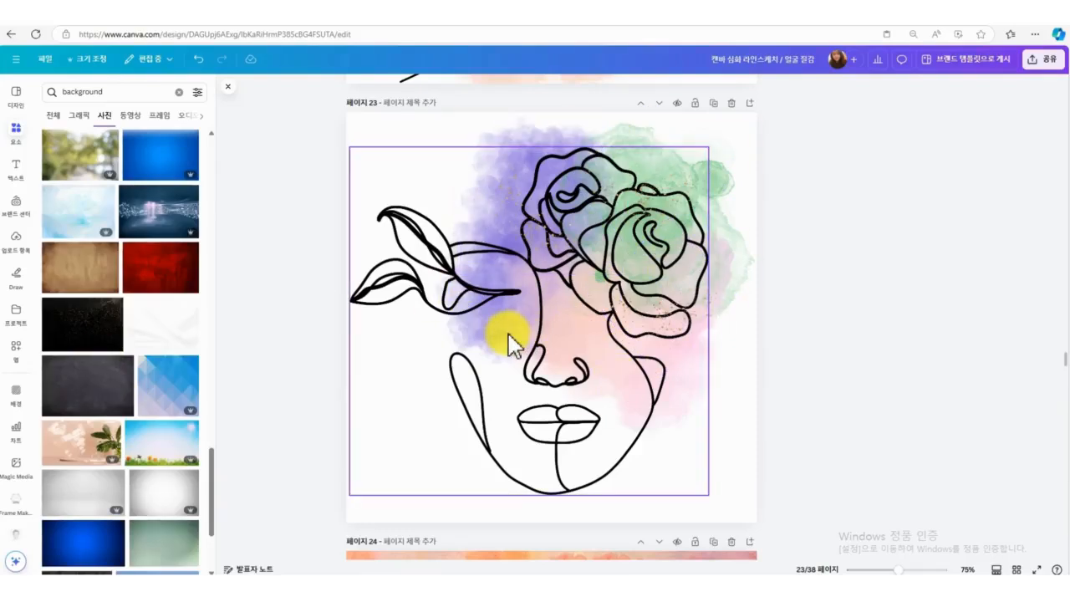
pyautogui.click(81, 234)
pyautogui.rightClick(567, 418)
pyautogui.click(621, 522)
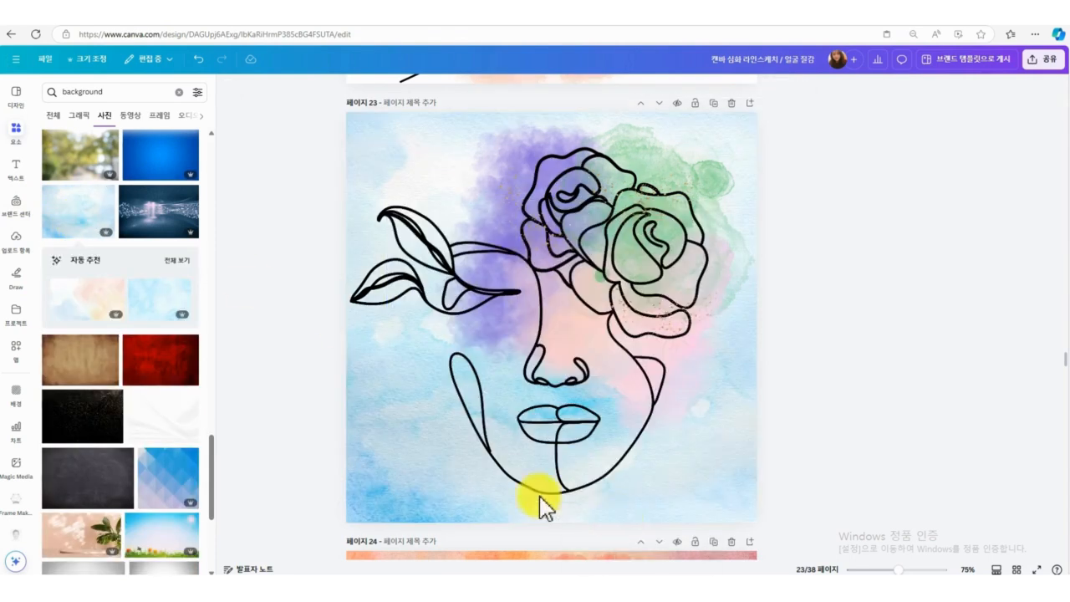
# Replace the page 23 background with the light grey gradient photo that brightens toward its centre.
pyautogui.scroll(-5, 151, 513)
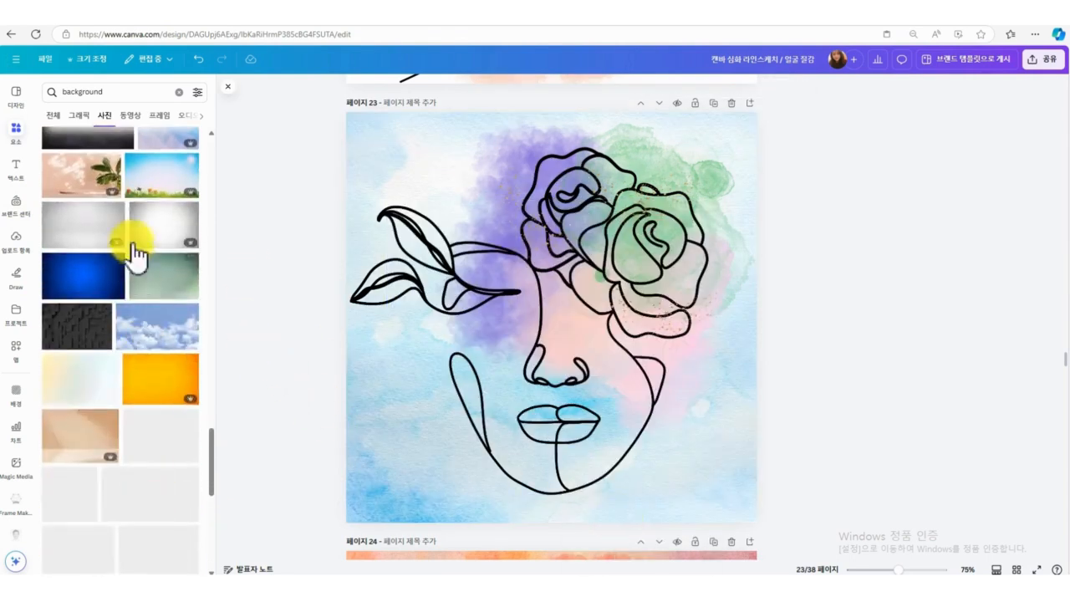
pyautogui.click(138, 242)
pyautogui.rightClick(550, 335)
pyautogui.click(647, 522)
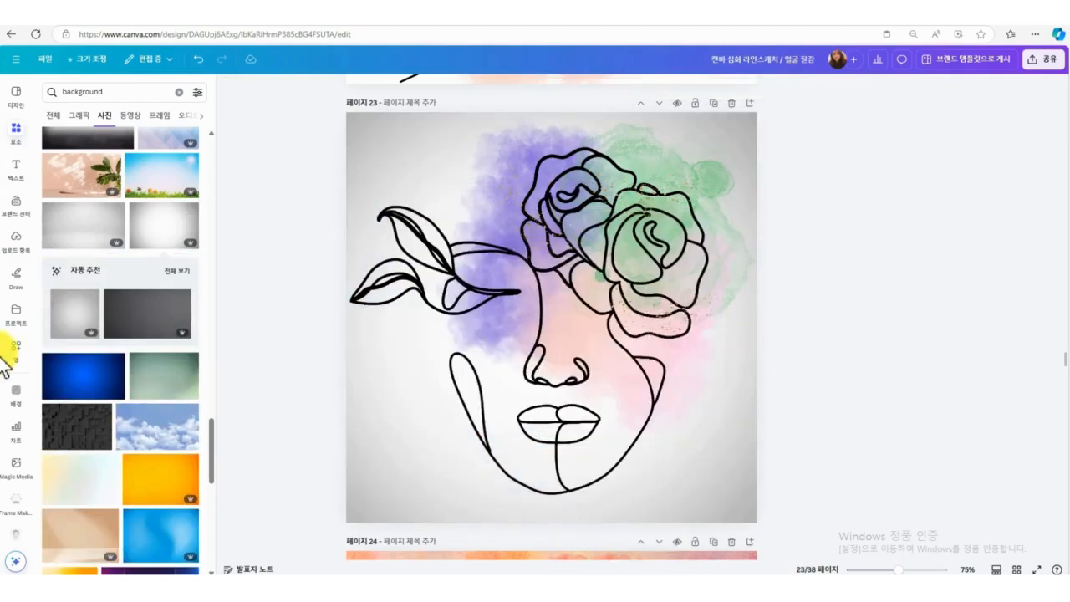
# Replace the page 23 background with the pale white-grey photo of soft blurred light spots.
pyautogui.scroll(-6, 74, 433)
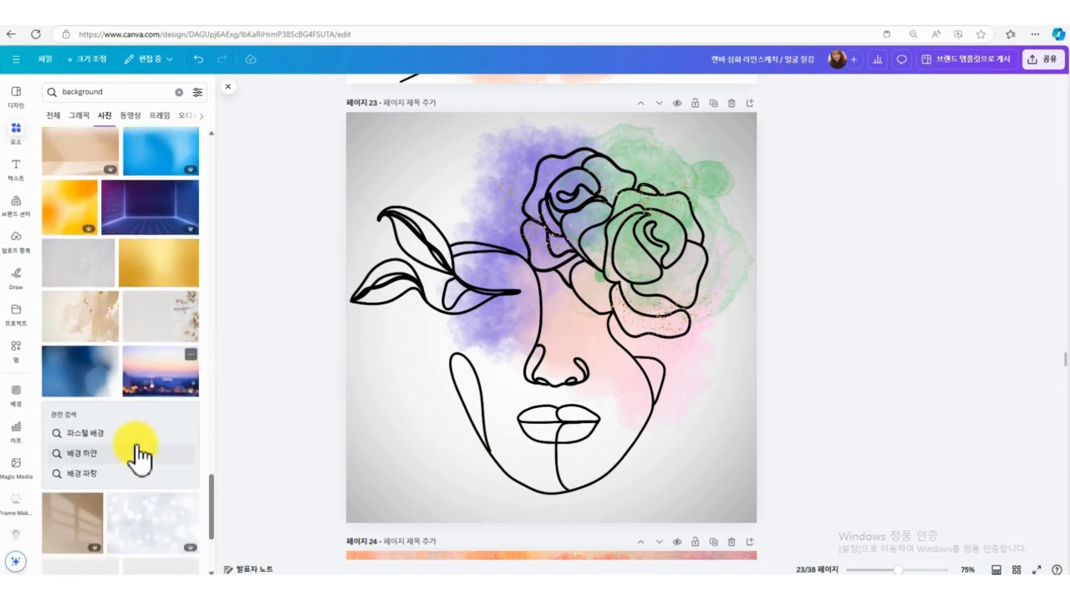
pyautogui.scroll(-2, 150, 485)
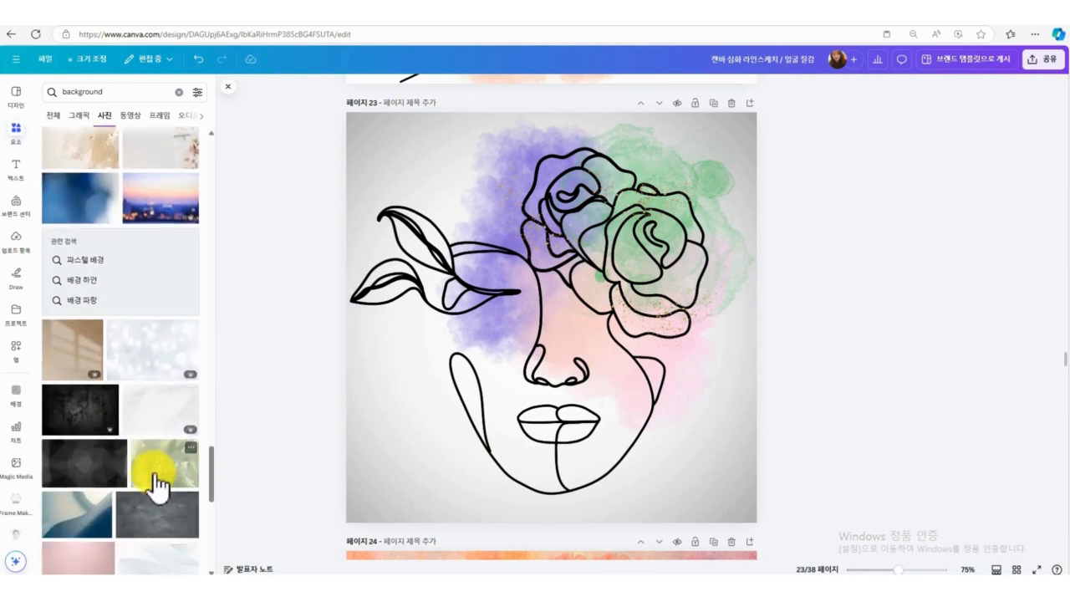
pyautogui.click(146, 359)
pyautogui.rightClick(544, 391)
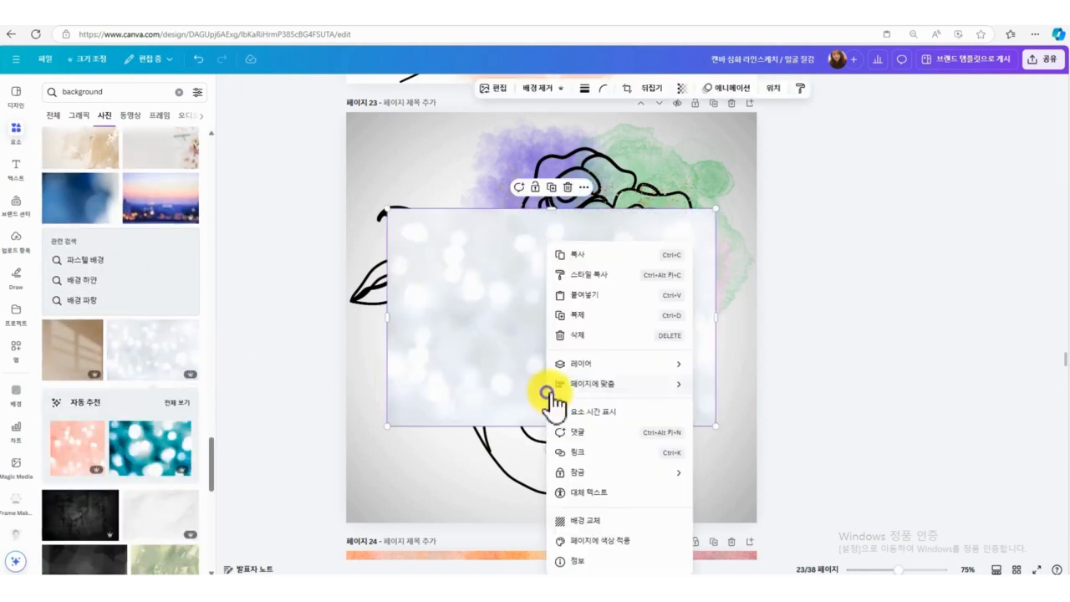
pyautogui.click(622, 520)
# Look through the face illustrations on the pages after page 23, up to page 28, and return to the page 27 example with pastel shapes.
pyautogui.scroll(-4, 105, 385)
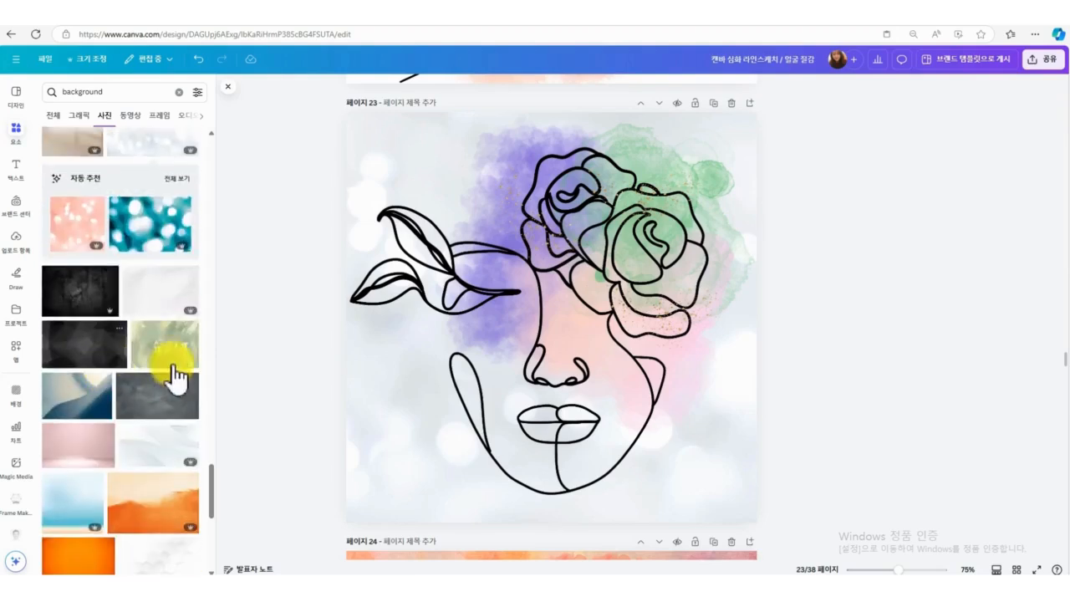
pyautogui.scroll(-2, 124, 477)
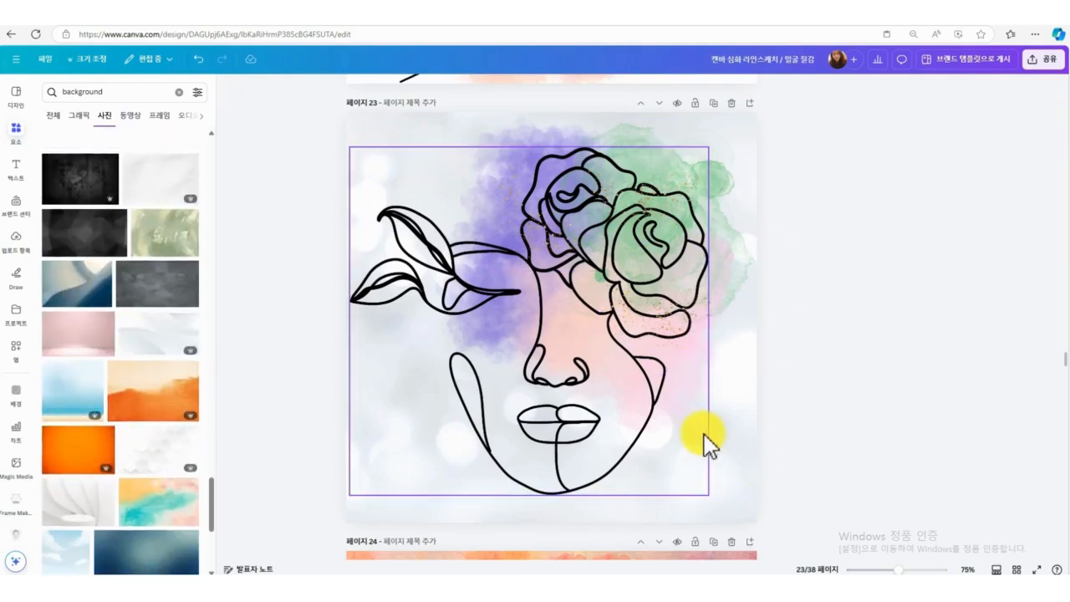
pyautogui.scroll(-10, 839, 409)
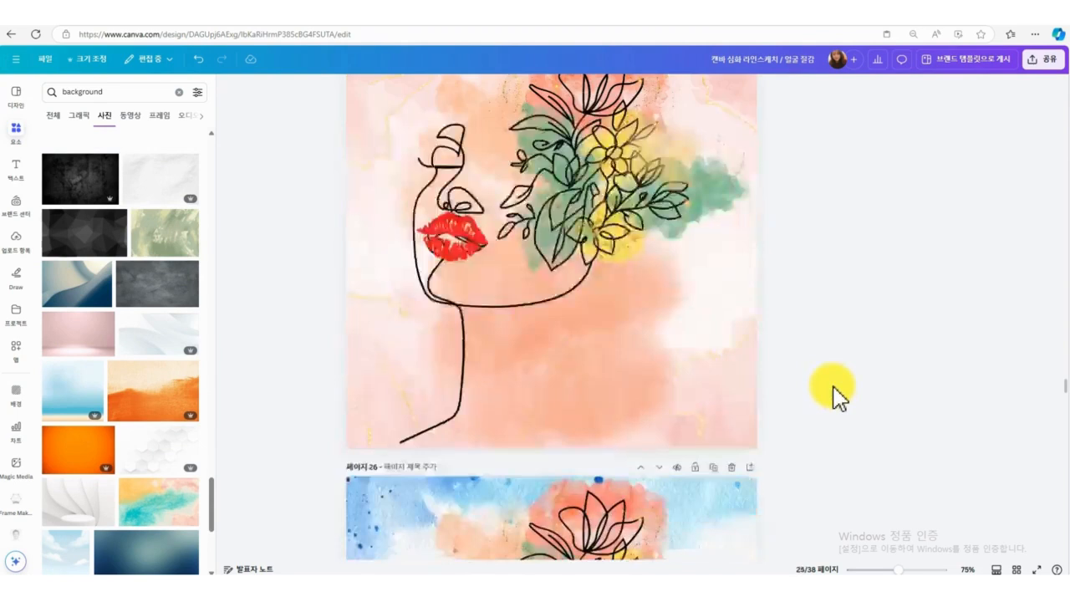
pyautogui.scroll(-8, 836, 392)
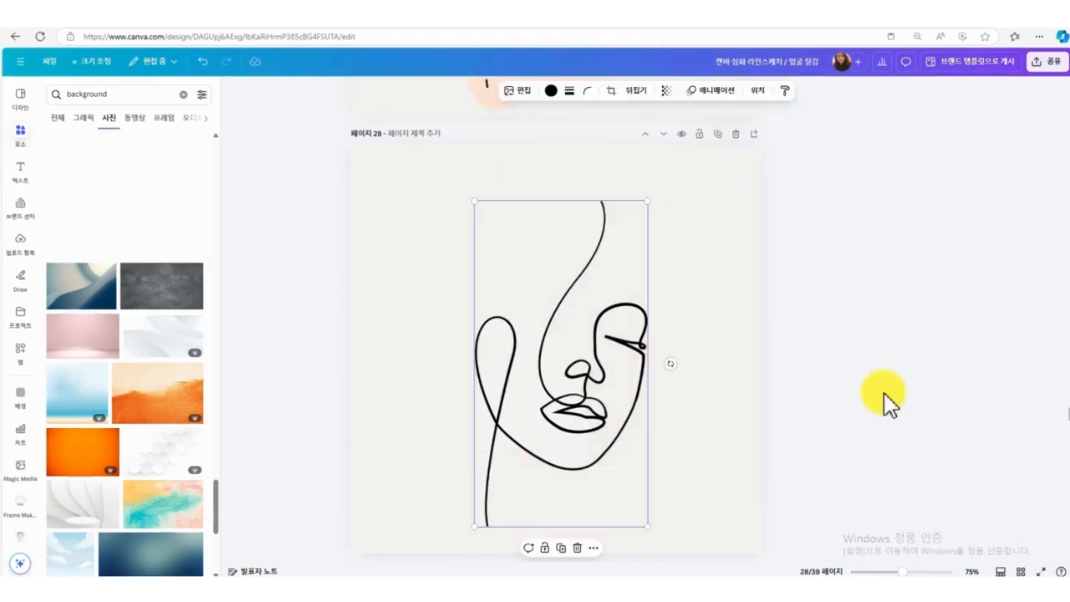
pyautogui.scroll(1, 883, 401)
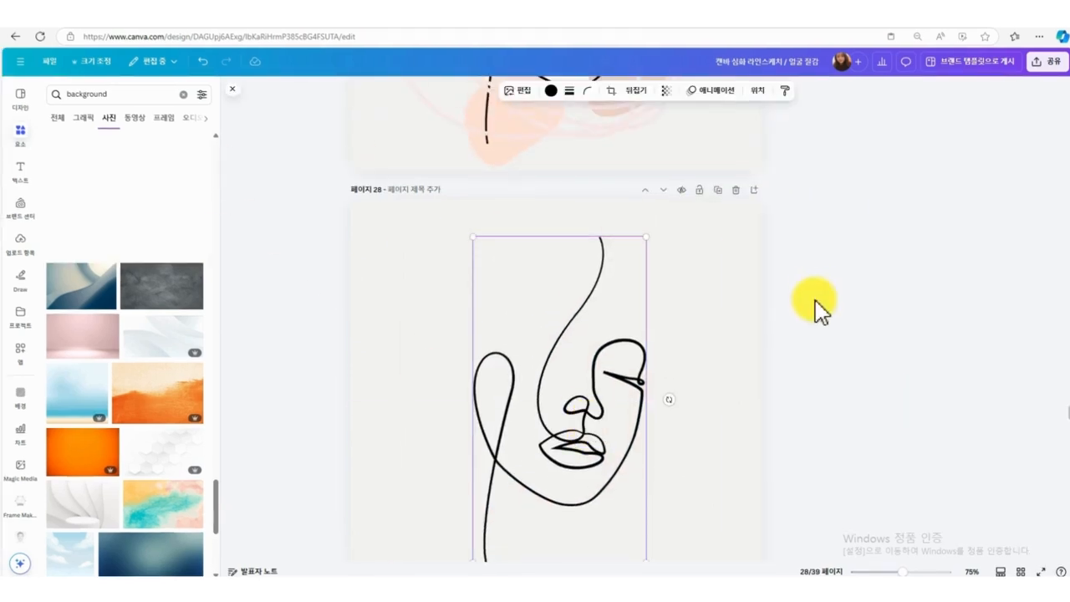
pyautogui.scroll(-2, 819, 309)
pyautogui.scroll(7, 824, 329)
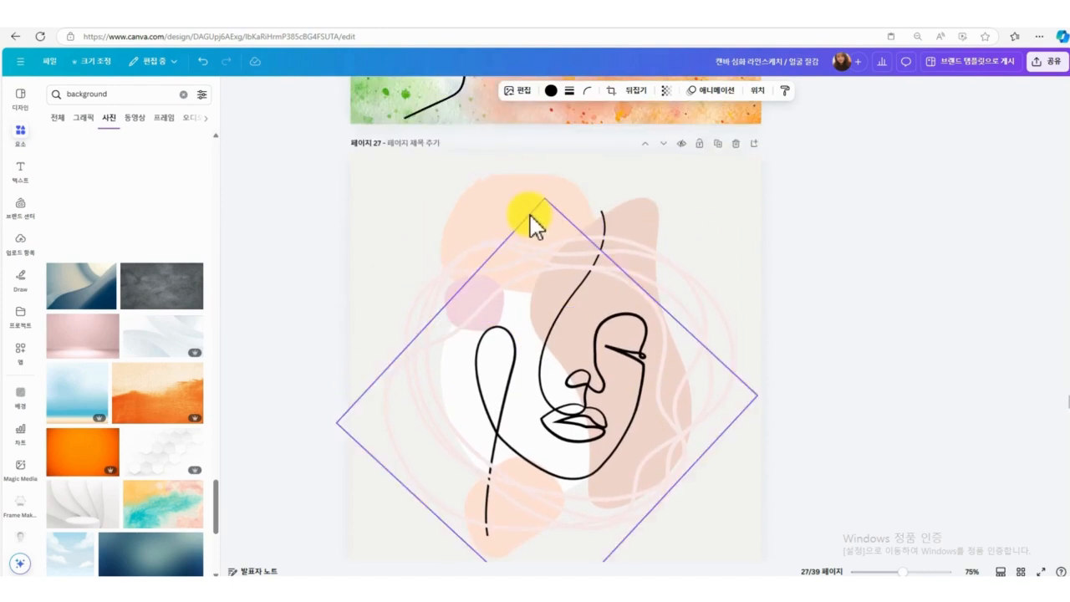
# Search the elements library for "blob" in place of the background search.
pyautogui.click(150, 94)
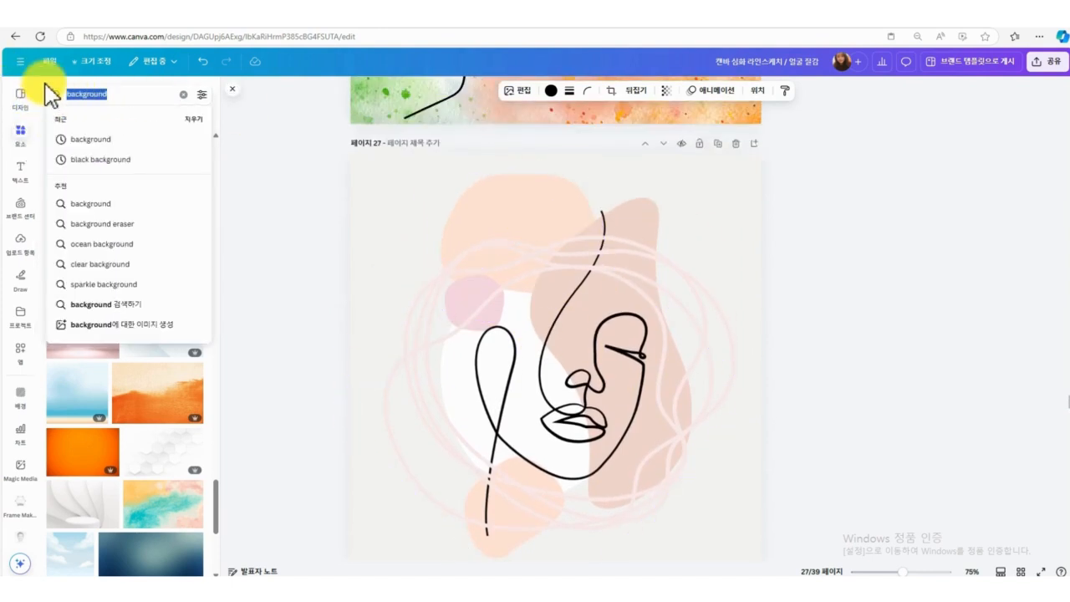
pyautogui.press('BackSpace')
pyautogui.write('blob')
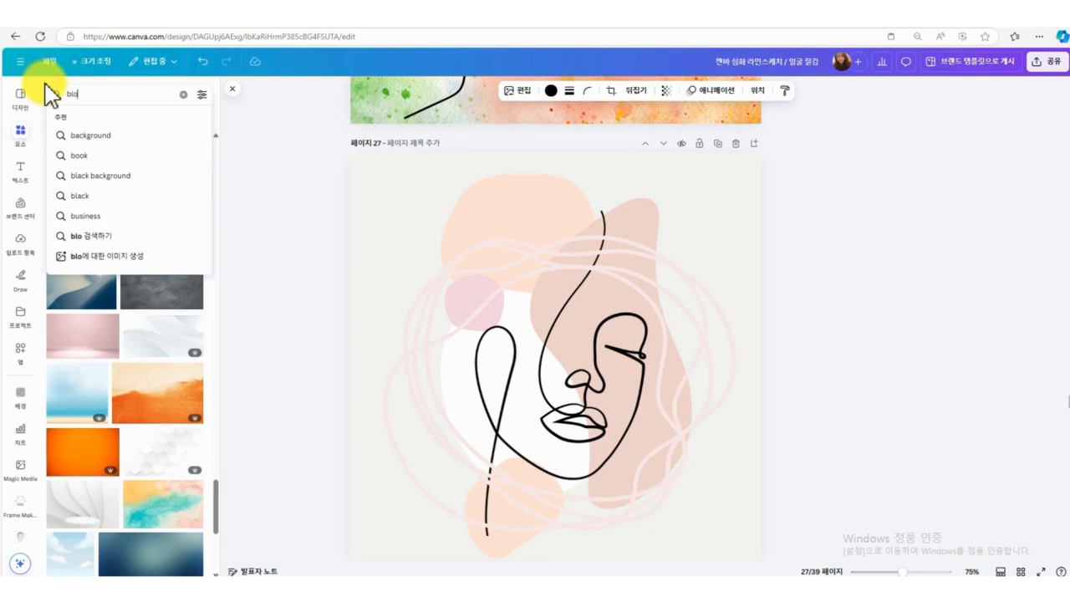
pyautogui.press('Return')
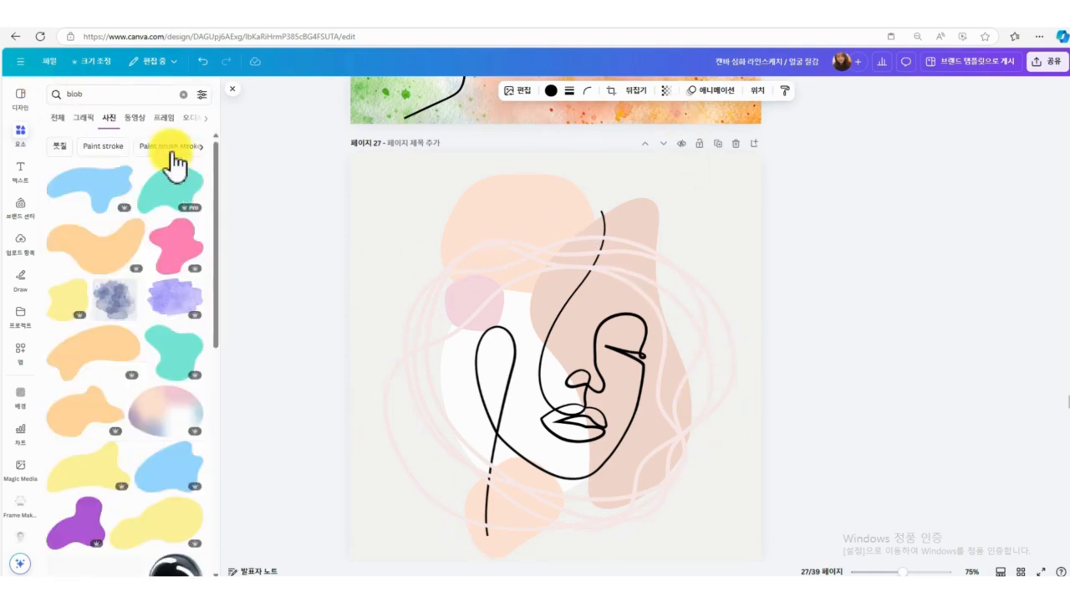
# Reposition the line-drawn face slightly lower on page 28 and browse the blob shapes for the illustration.
pyautogui.scroll(-7, 869, 338)
pyautogui.click(585, 370)
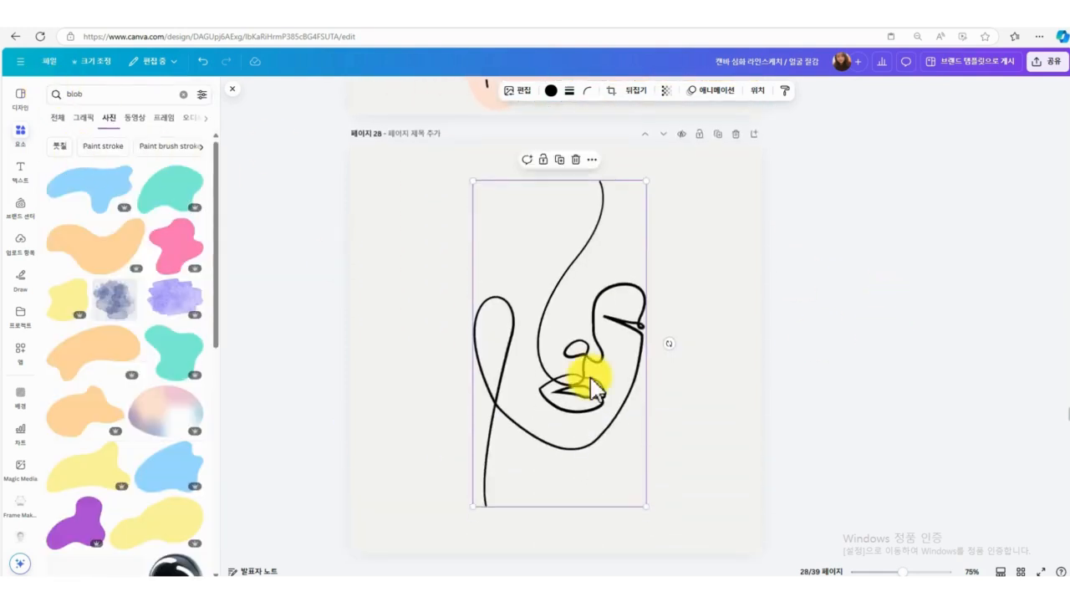
pyautogui.moveTo(585, 370)
pyautogui.mouseDown()
pyautogui.moveTo(588, 394)
pyautogui.moveTo(604, 371)
pyautogui.mouseUp()
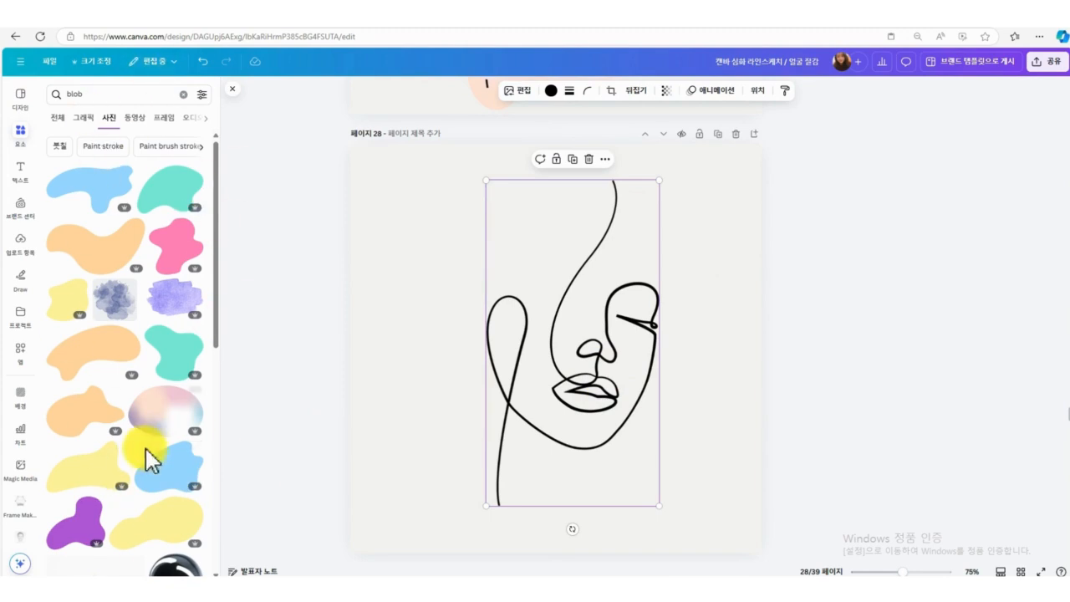
pyautogui.scroll(-10, 145, 448)
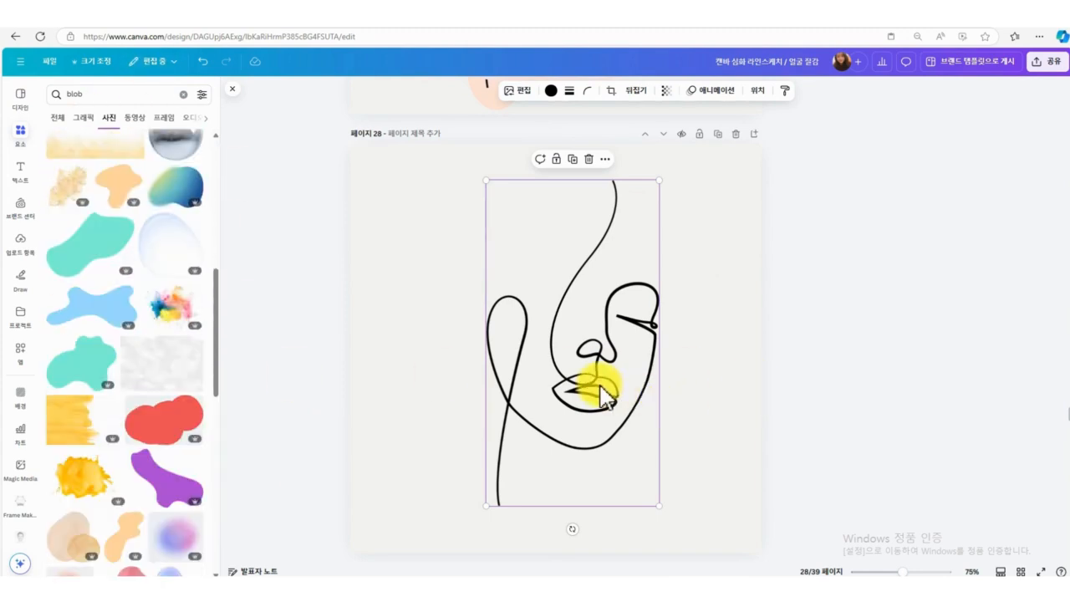
pyautogui.moveTo(602, 395)
pyautogui.mouseDown()
pyautogui.moveTo(590, 390)
pyautogui.moveTo(588, 400)
pyautogui.mouseUp()
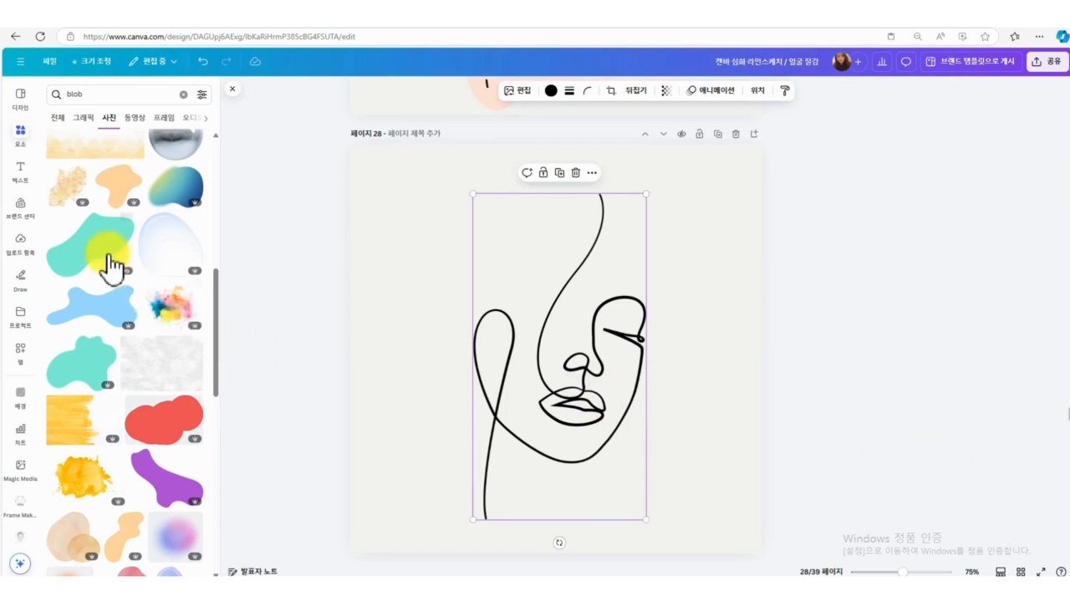
# Add the wavy peach-orange blob to page 28, rotate it nearly upright and place it over the right half of the line-drawn face.
pyautogui.scroll(3, 174, 410)
pyautogui.scroll(1, 123, 320)
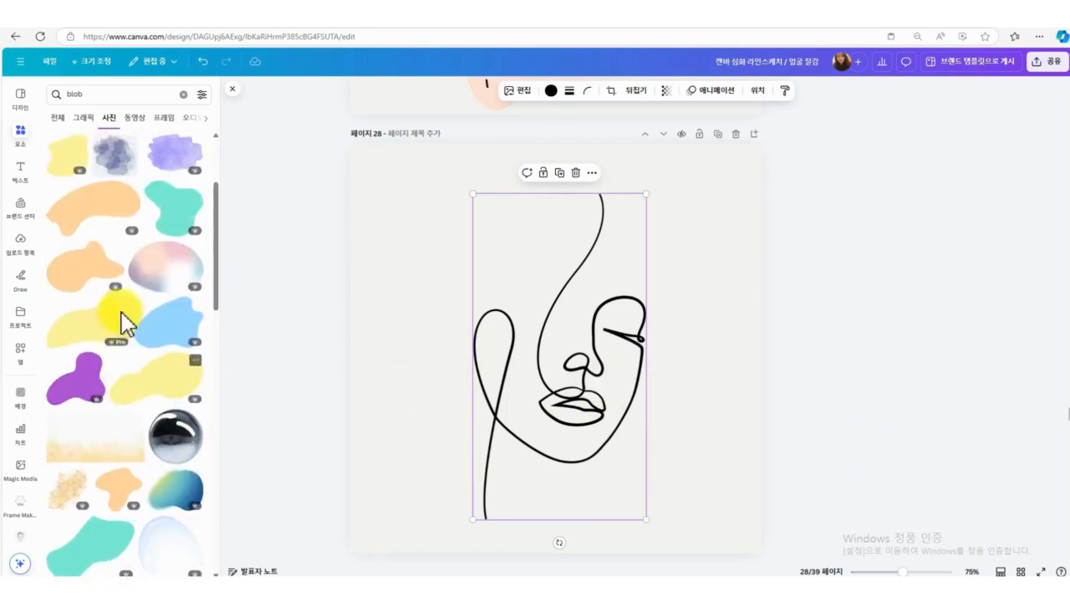
pyautogui.scroll(2, 121, 316)
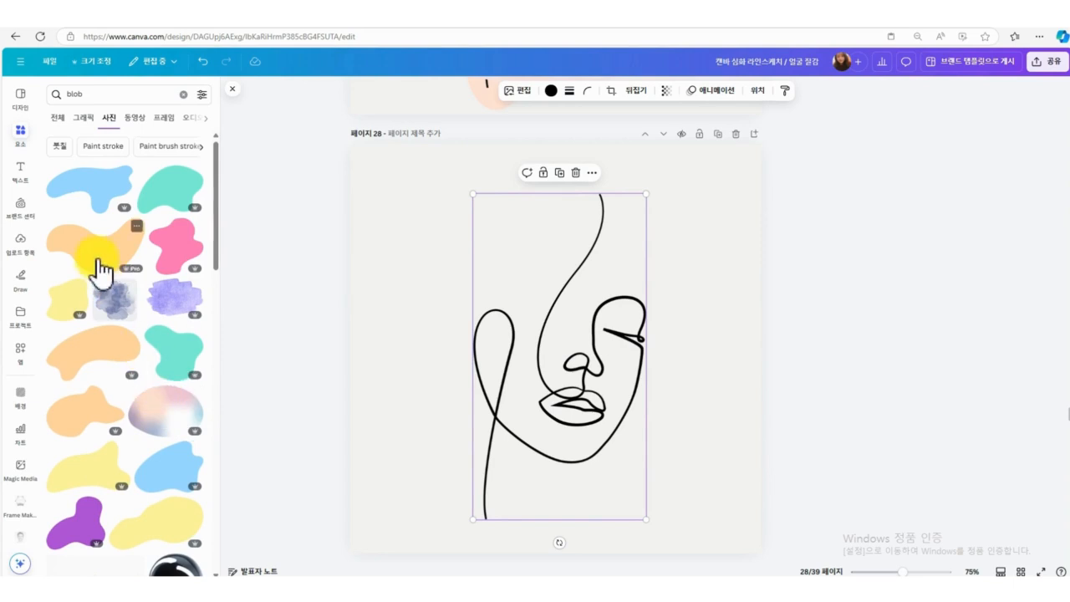
pyautogui.click(97, 269)
pyautogui.moveTo(560, 469); pyautogui.dragTo(672, 352)
pyautogui.moveTo(577, 339); pyautogui.dragTo(633, 366)
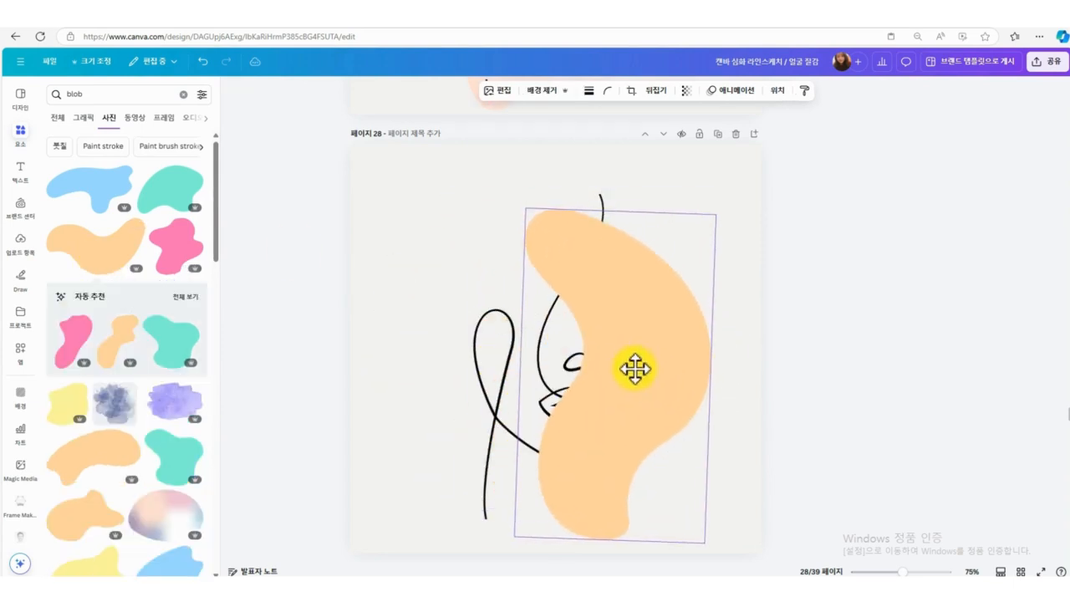
# Browse further through the blob results for another pastel shape to pair with the peach-orange one.
pyautogui.scroll(-10, 150, 382)
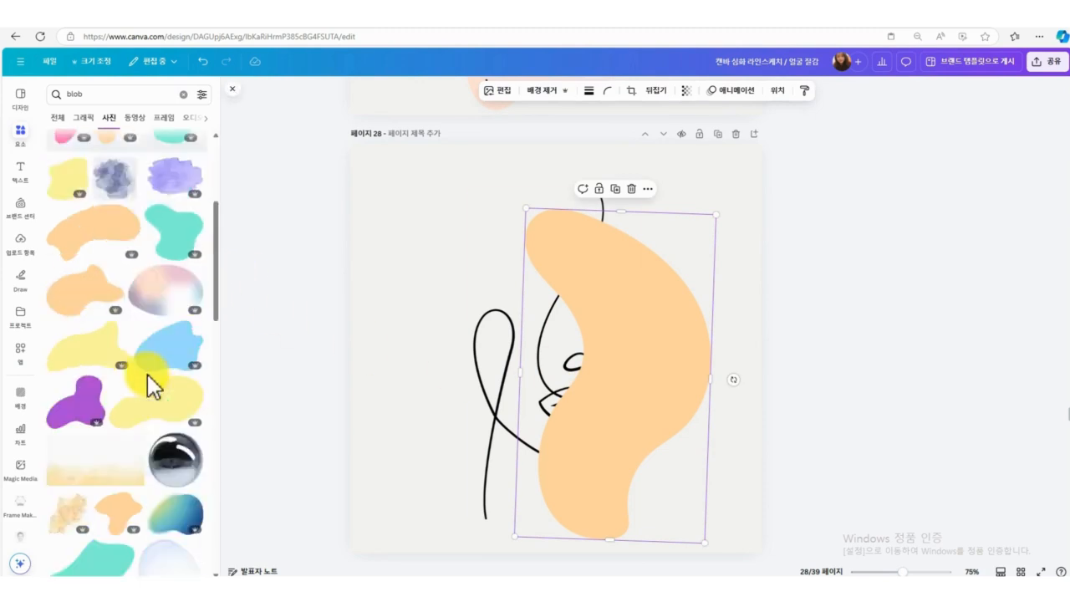
pyautogui.scroll(-10, 150, 386)
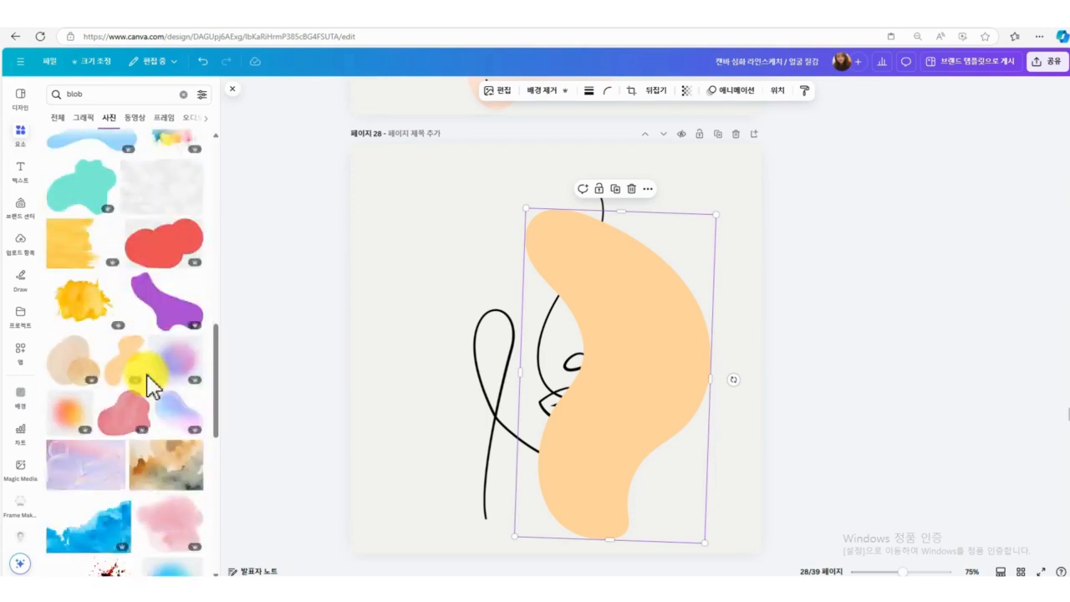
pyautogui.scroll(3, 148, 386)
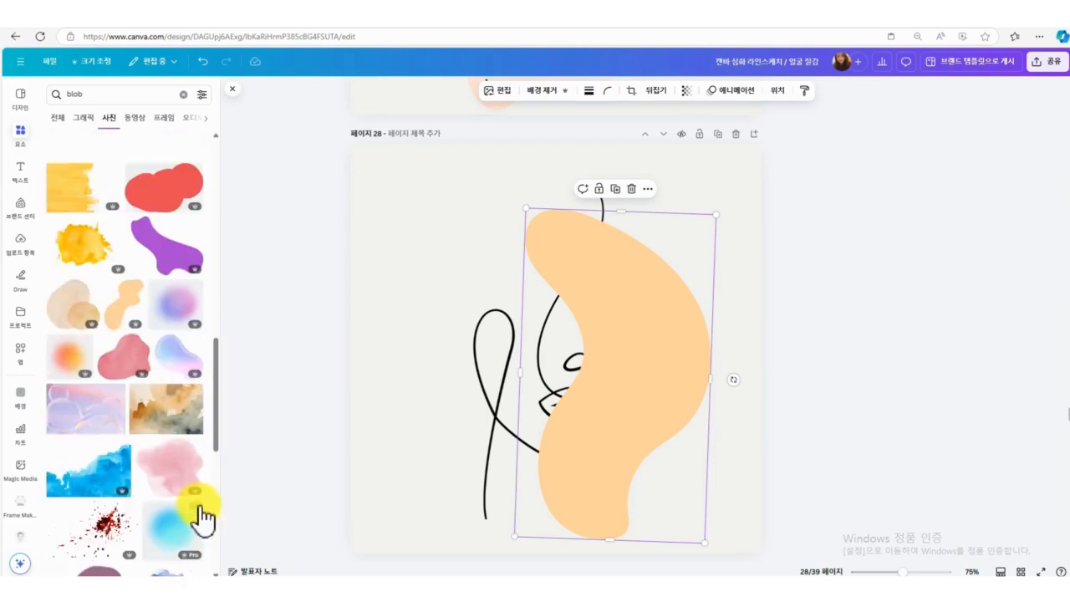
pyautogui.scroll(-10, 144, 483)
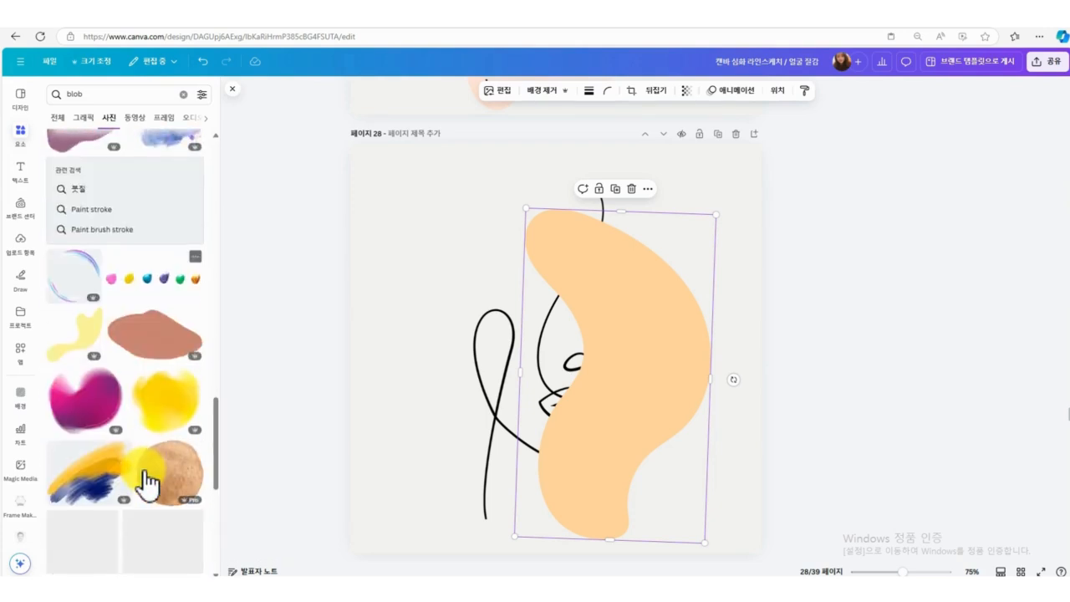
pyautogui.scroll(-10, 150, 434)
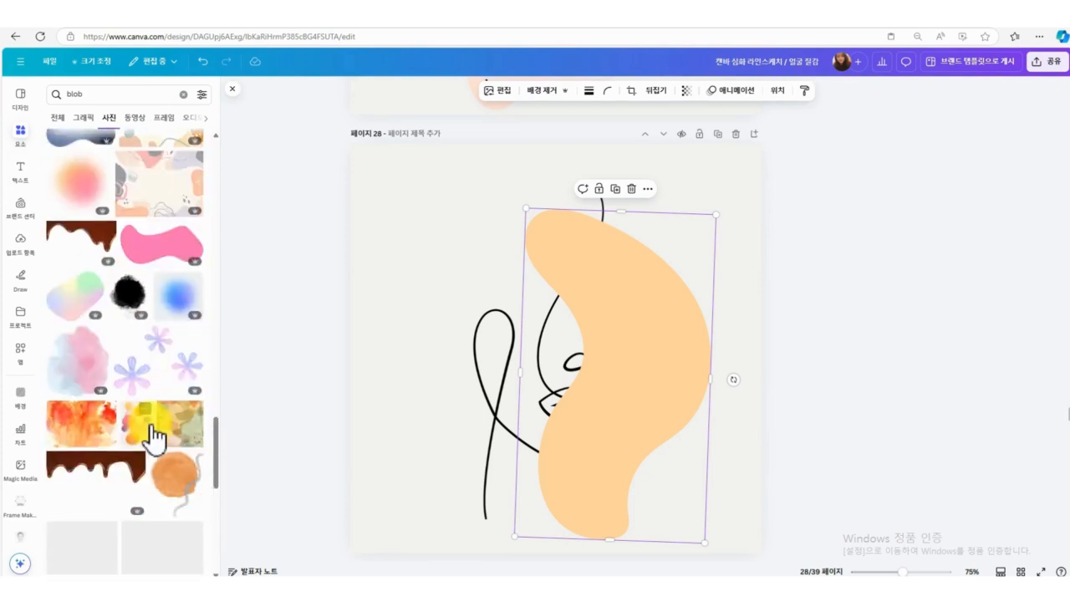
# Add the pink wavy blob from the photo results, rotate it diagonally, shrink it and place it at the sketch's upper left.
pyautogui.scroll(-10, 148, 429)
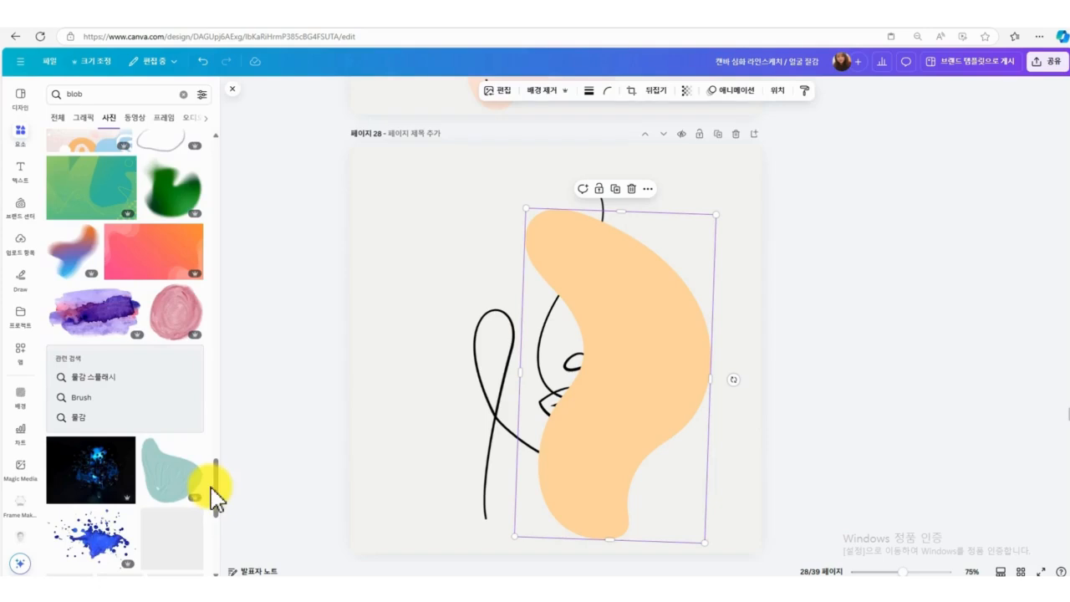
pyautogui.scroll(-10, 179, 454)
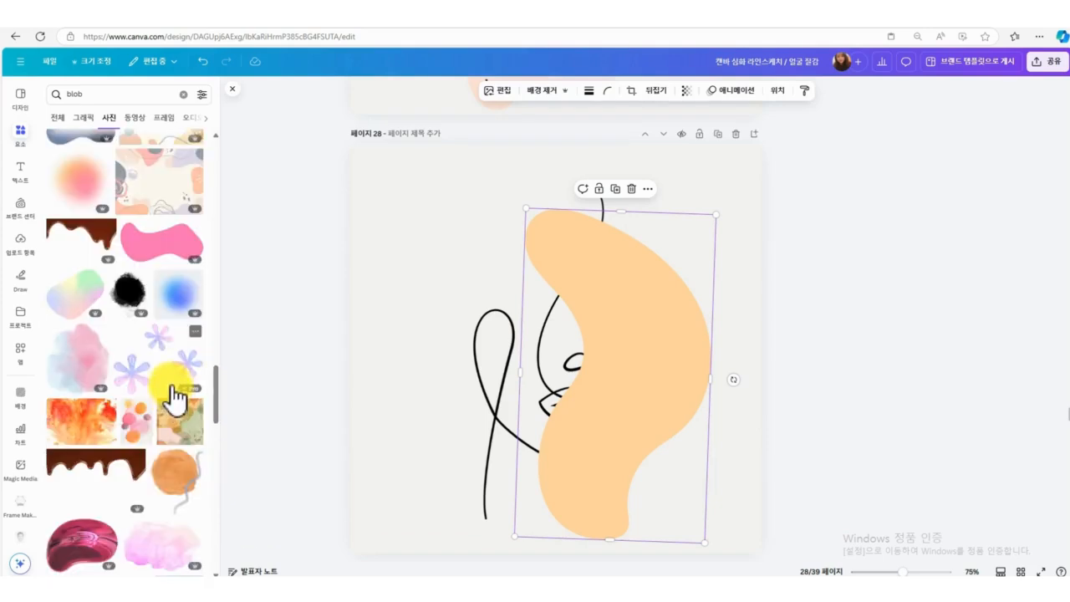
pyautogui.scroll(3, 173, 399)
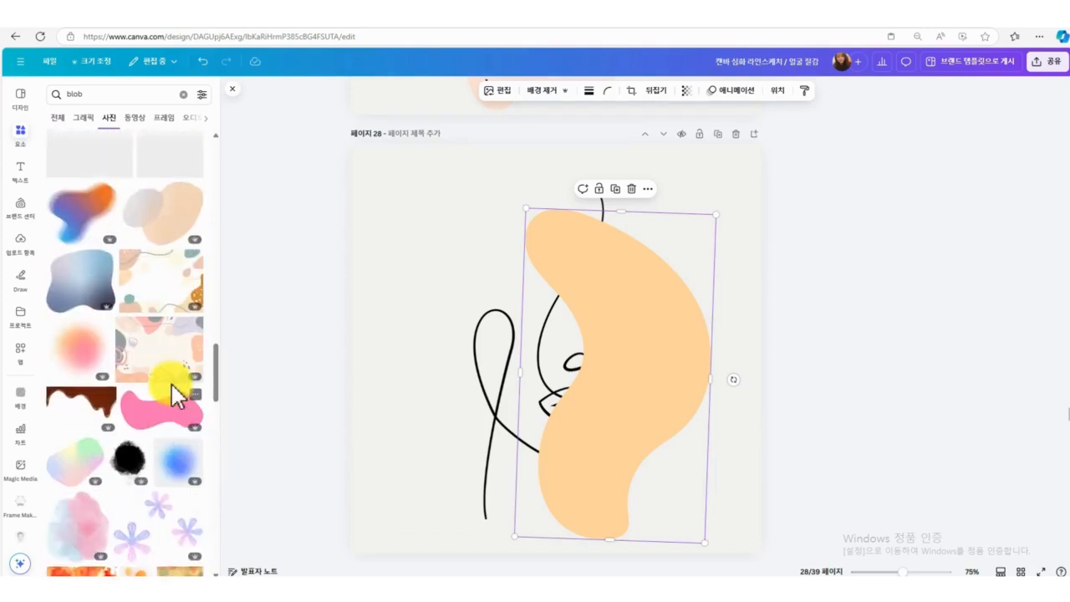
pyautogui.click(159, 426)
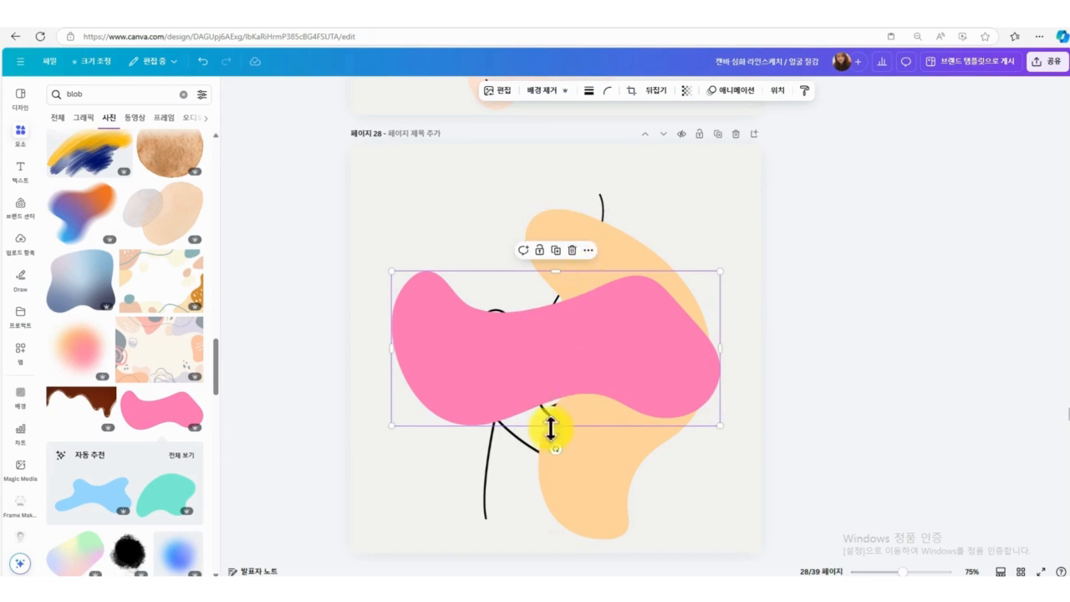
pyautogui.moveTo(553, 445); pyautogui.dragTo(471, 255)
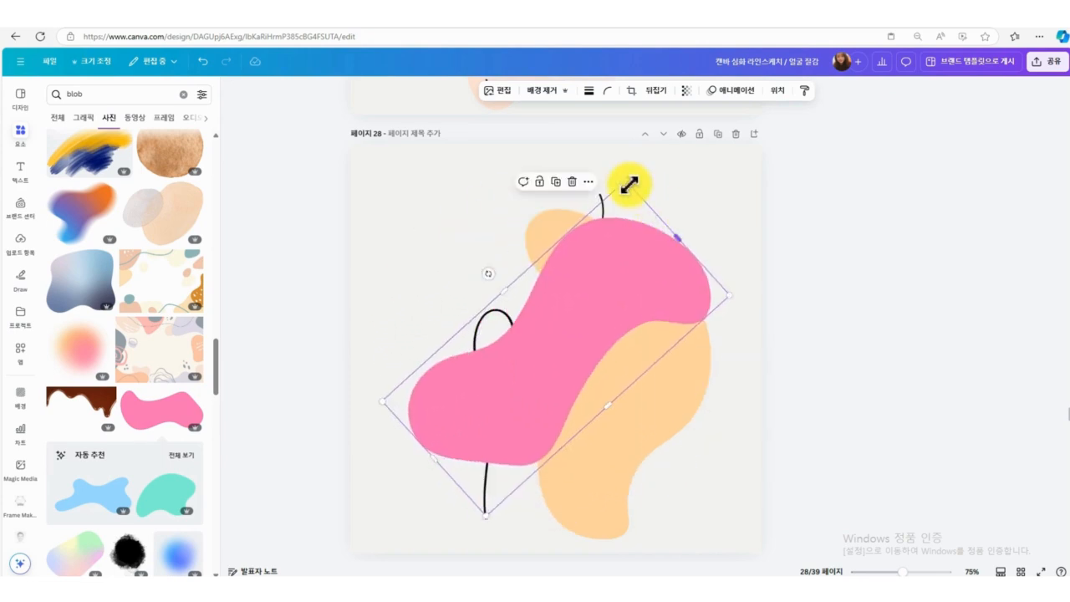
pyautogui.moveTo(626, 183); pyautogui.dragTo(576, 351)
pyautogui.moveTo(576, 401); pyautogui.dragTo(562, 224)
# Add the yellow blob from the photo results, shrink it and place it at the lower end of the hand line.
pyautogui.scroll(-10, 114, 411)
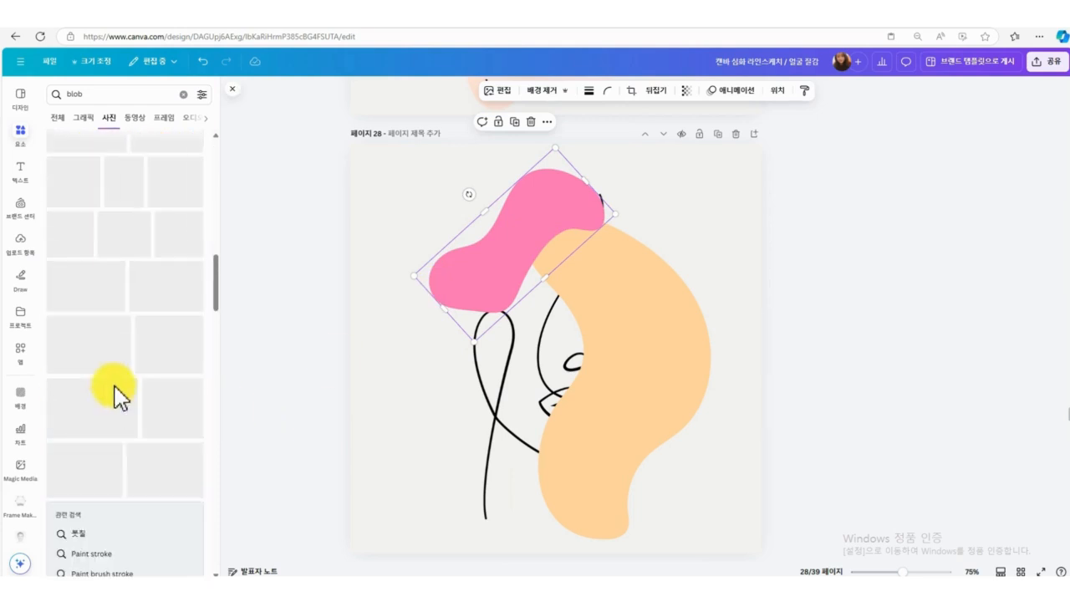
pyautogui.scroll(3, 148, 367)
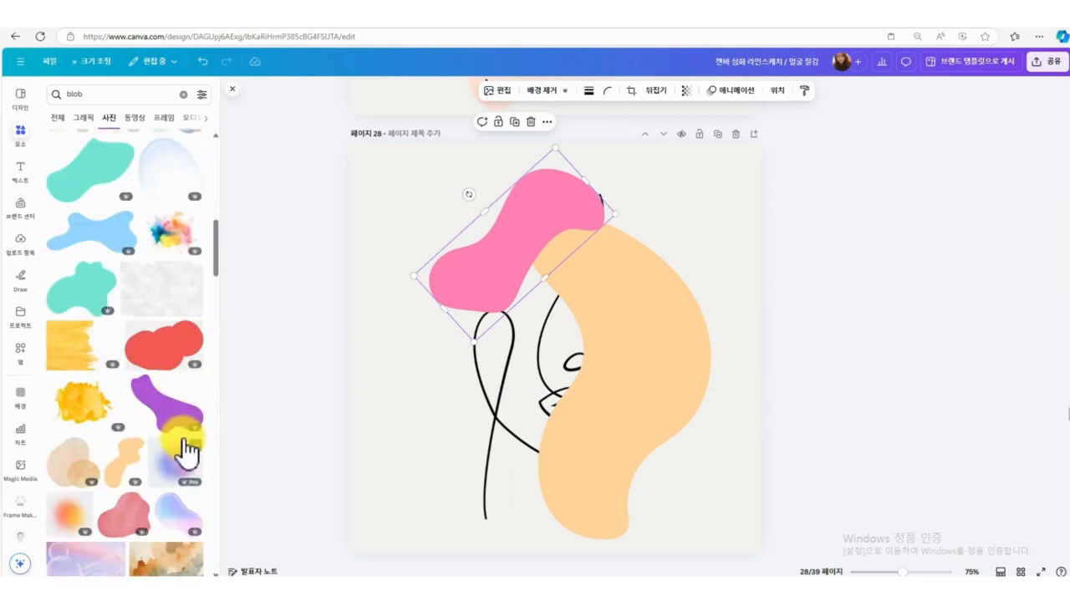
pyautogui.scroll(3, 151, 435)
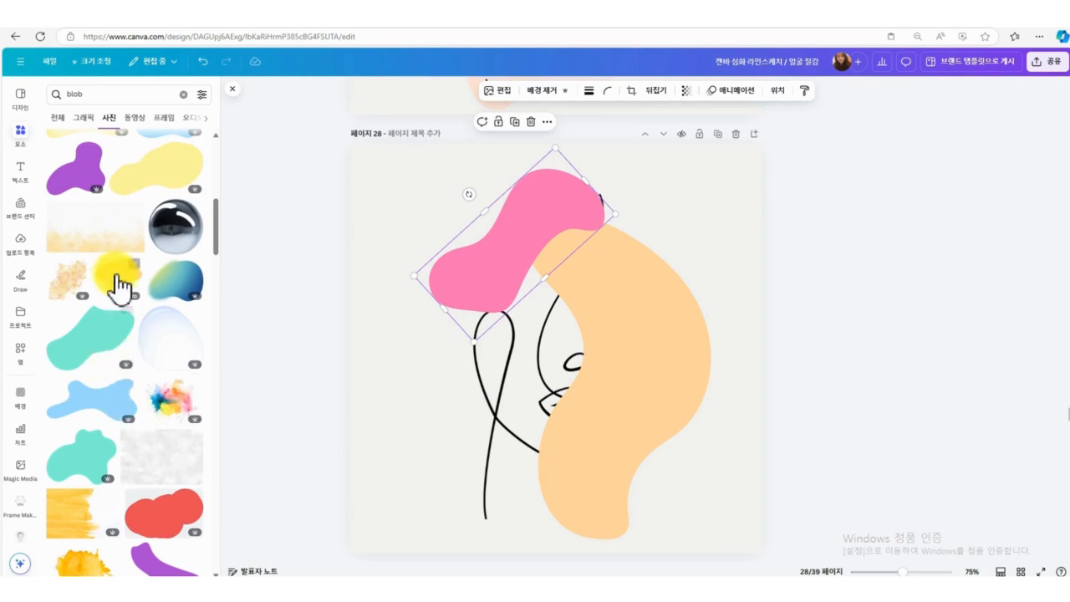
pyautogui.scroll(3, 121, 288)
pyautogui.moveTo(534, 203); pyautogui.dragTo(542, 205)
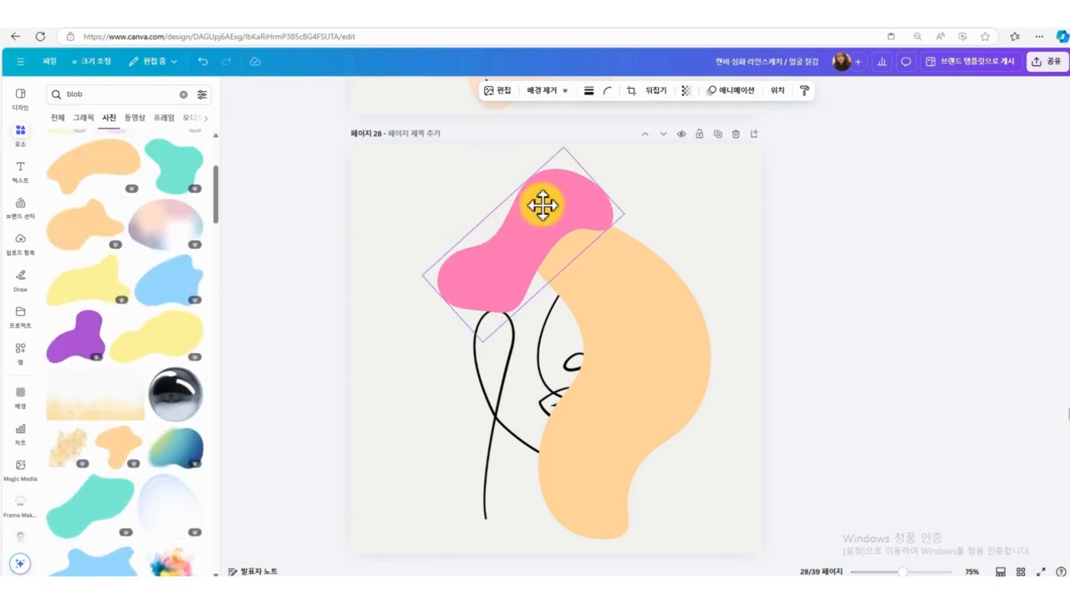
pyautogui.scroll(2, 171, 435)
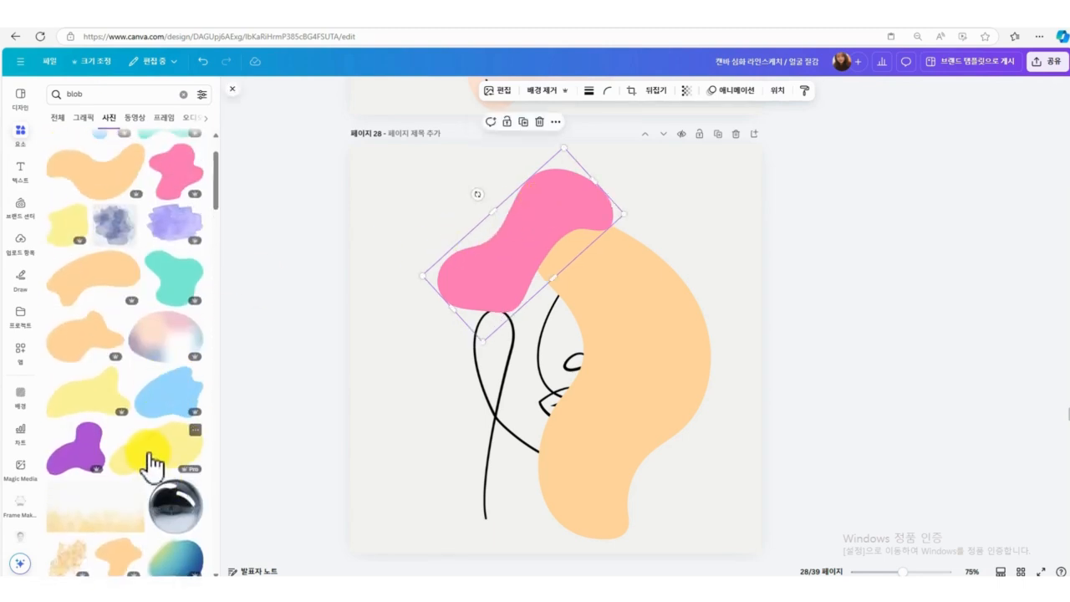
pyautogui.scroll(2, 125, 418)
pyautogui.click(70, 299)
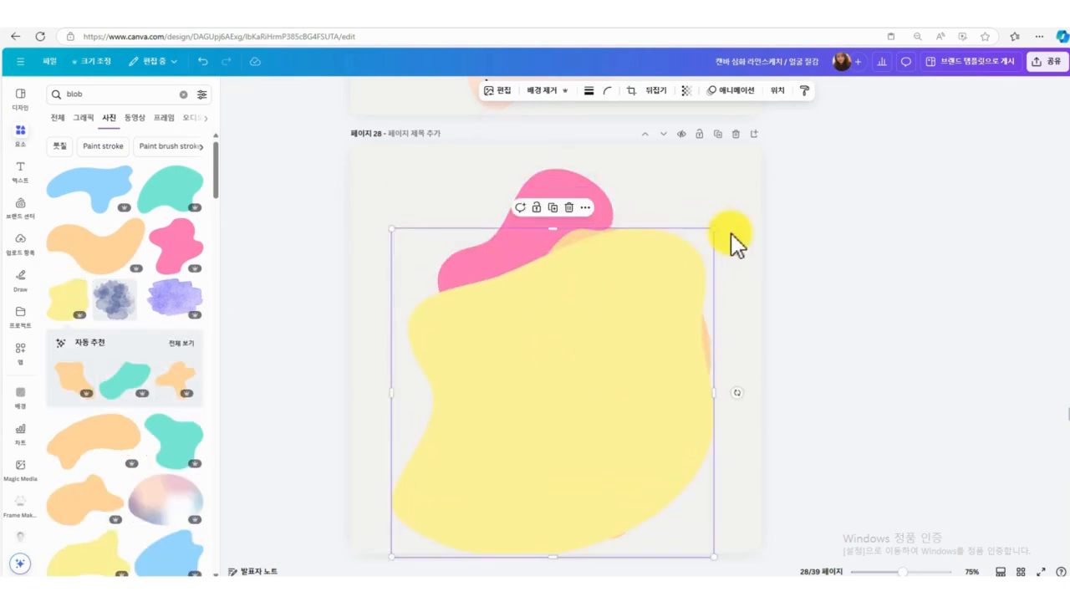
pyautogui.moveTo(709, 226)
pyautogui.mouseDown()
pyautogui.moveTo(652, 316)
pyautogui.moveTo(553, 430)
pyautogui.moveTo(535, 478)
pyautogui.moveTo(484, 463)
pyautogui.mouseUp()
pyautogui.moveTo(466, 508); pyautogui.dragTo(488, 494)
# Reposition the orange and pink blobs around the face and bring the orange blob to the front of the layers.
pyautogui.moveTo(634, 401); pyautogui.dragTo(635, 386)
pyautogui.moveTo(538, 245); pyautogui.dragTo(504, 242)
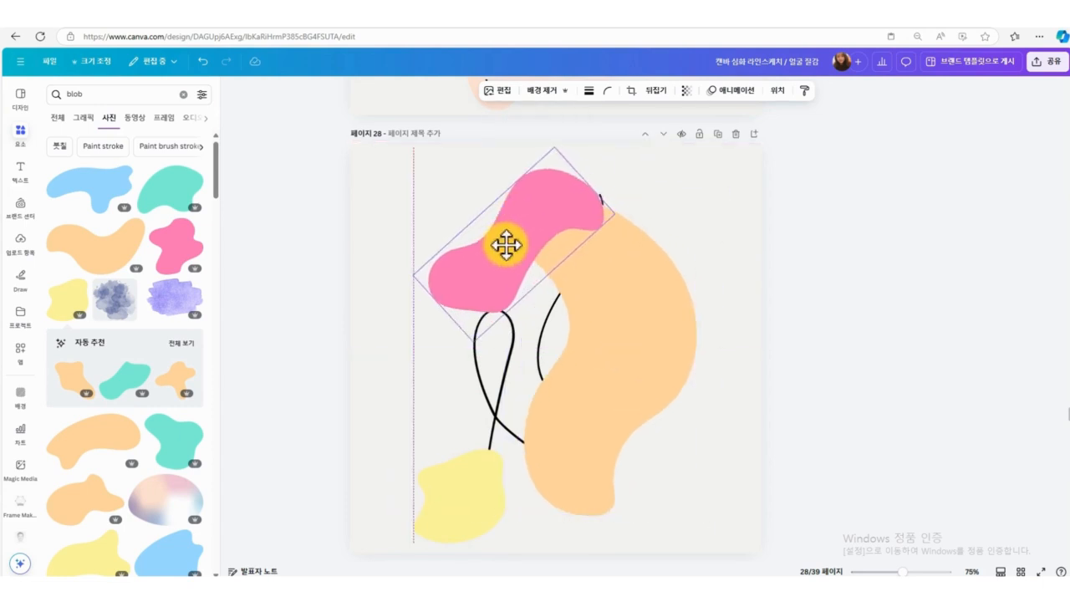
pyautogui.click(778, 90)
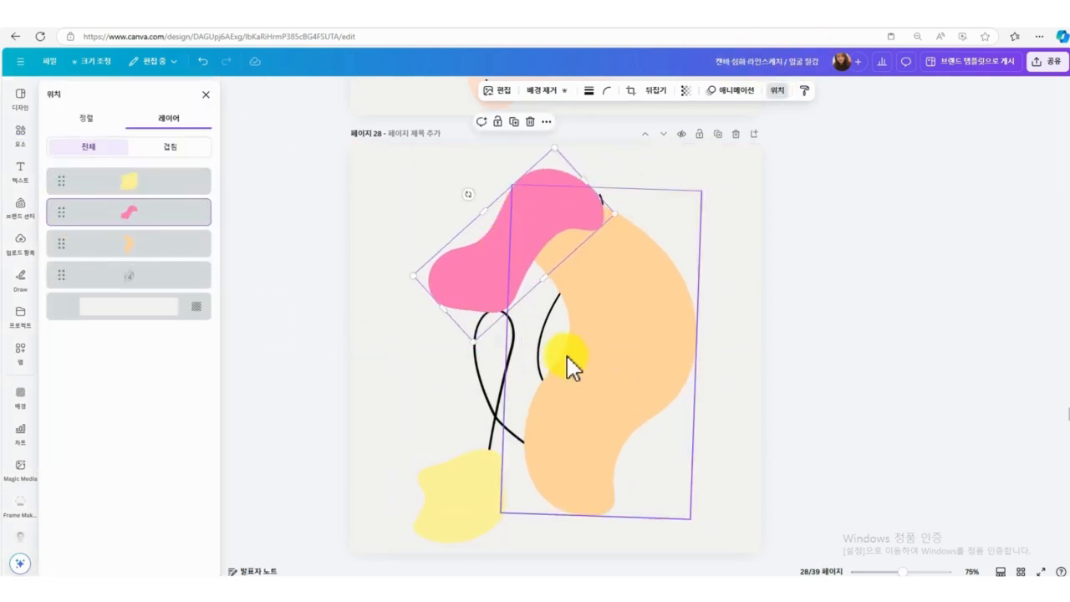
pyautogui.moveTo(154, 251); pyautogui.dragTo(159, 175)
pyautogui.moveTo(155, 260); pyautogui.dragTo(156, 184)
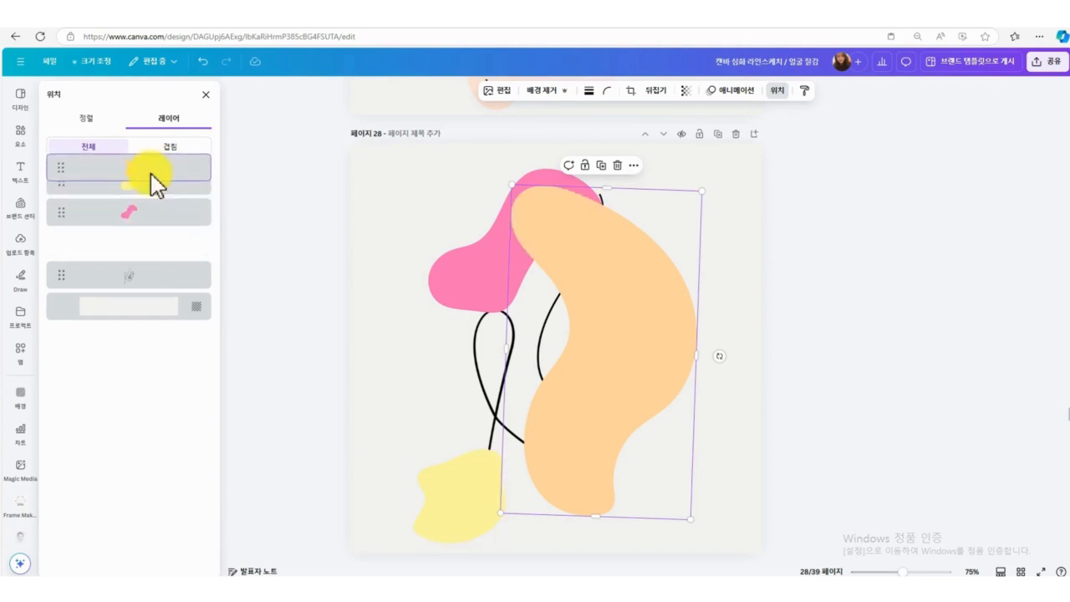
# Shift the orange blob to the right and nudge the pink and yellow blobs into balanced positions.
pyautogui.moveTo(618, 334); pyautogui.dragTo(640, 333)
pyautogui.click(490, 269)
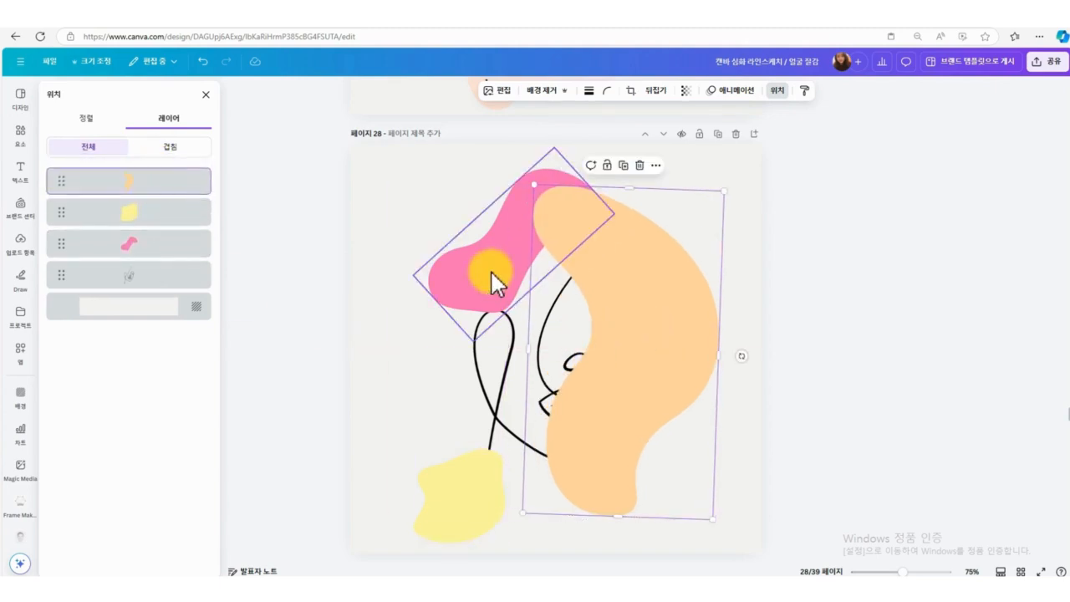
pyautogui.moveTo(485, 468); pyautogui.dragTo(492, 472)
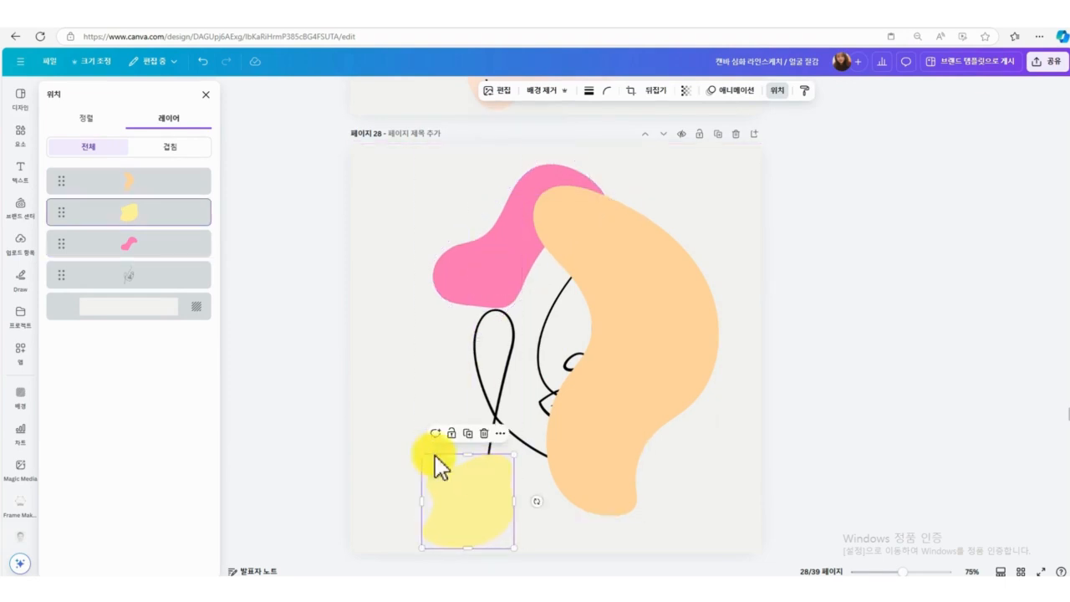
# Bring the face line sketch to the front layer, above all the colored blobs.
pyautogui.click(124, 288)
pyautogui.moveTo(123, 289); pyautogui.dragTo(132, 179)
pyautogui.click(727, 441)
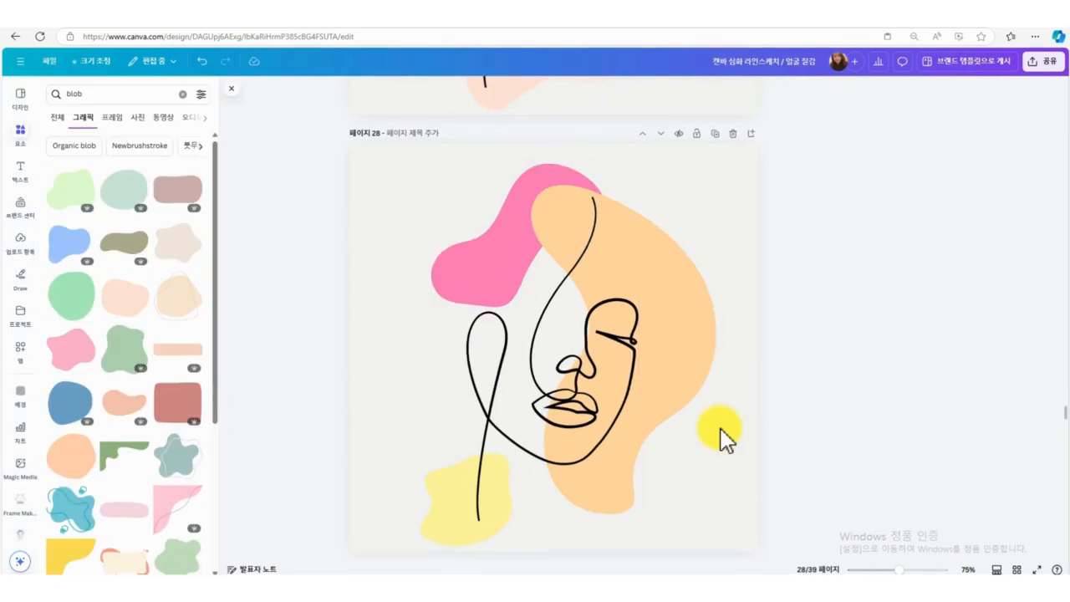
# Select the pink line element on page 27 for reference and search the graphics library for "blob line".
pyautogui.scroll(3, 723, 437)
pyautogui.click(693, 329)
pyautogui.moveTo(680, 313); pyautogui.dragTo(658, 322)
pyautogui.click(131, 94)
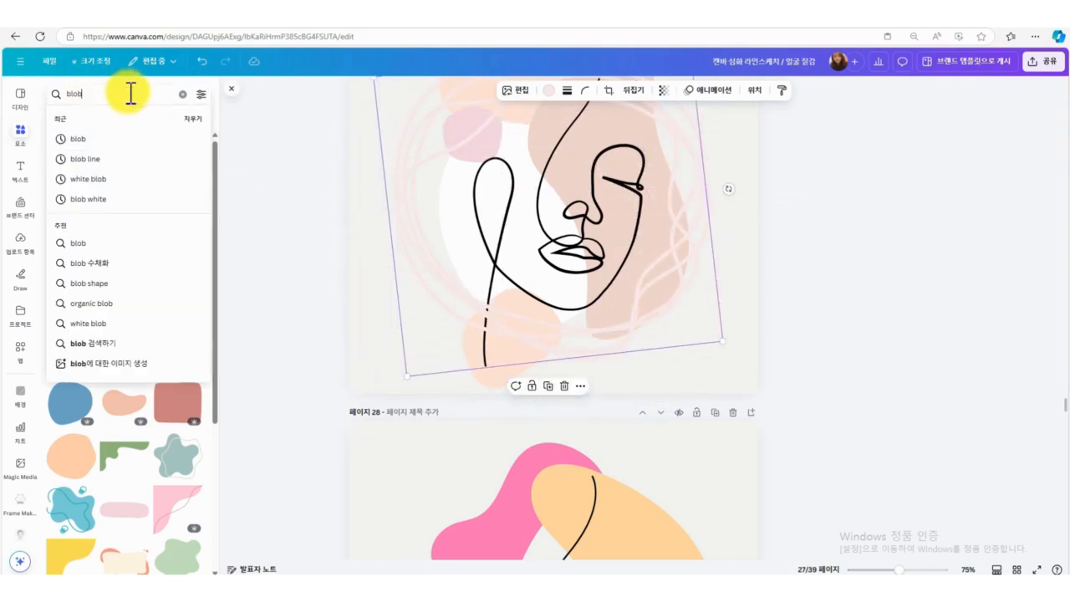
pyautogui.write('lune')
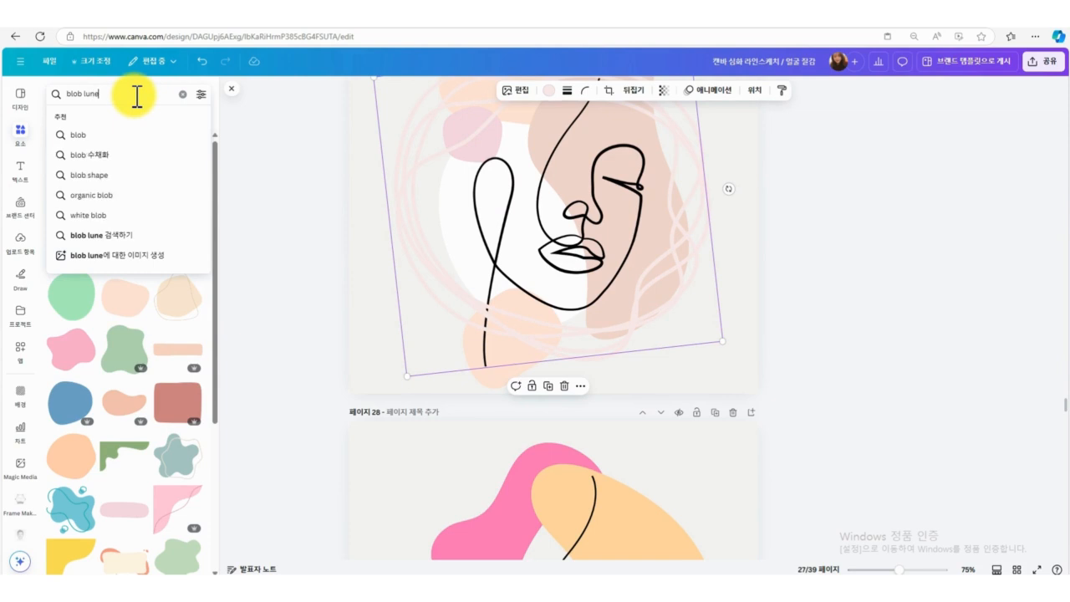
pyautogui.press('BackSpace')
pyautogui.press('BackSpace')
pyautogui.press('BackSpace')
pyautogui.write('ine')
pyautogui.press('Return')
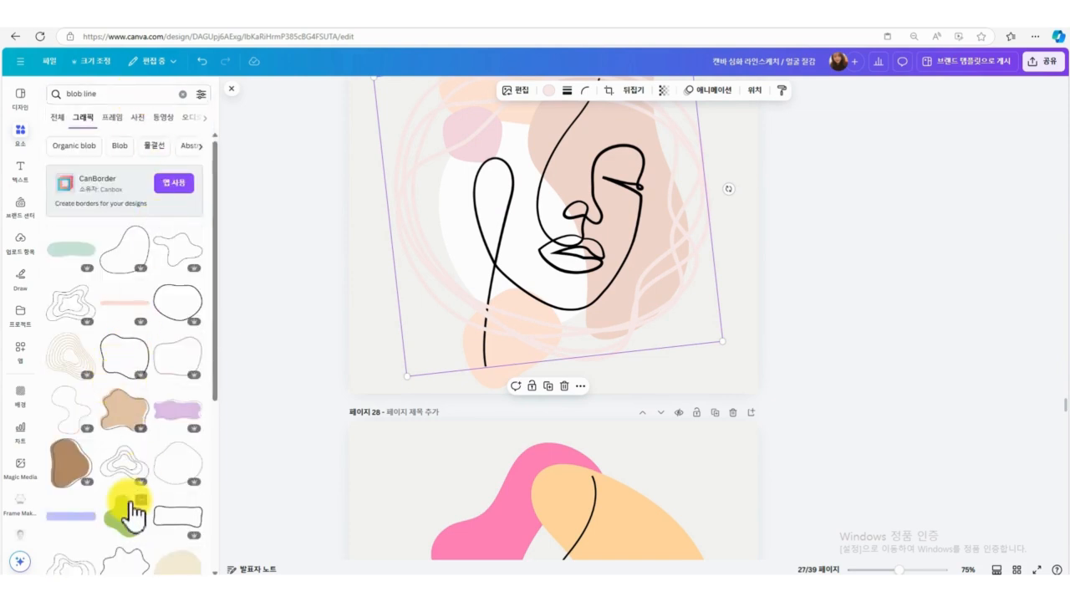
# Find the thin pear-shaped outline among the blob line graphics and add it to page 28.
pyautogui.scroll(-3, 126, 510)
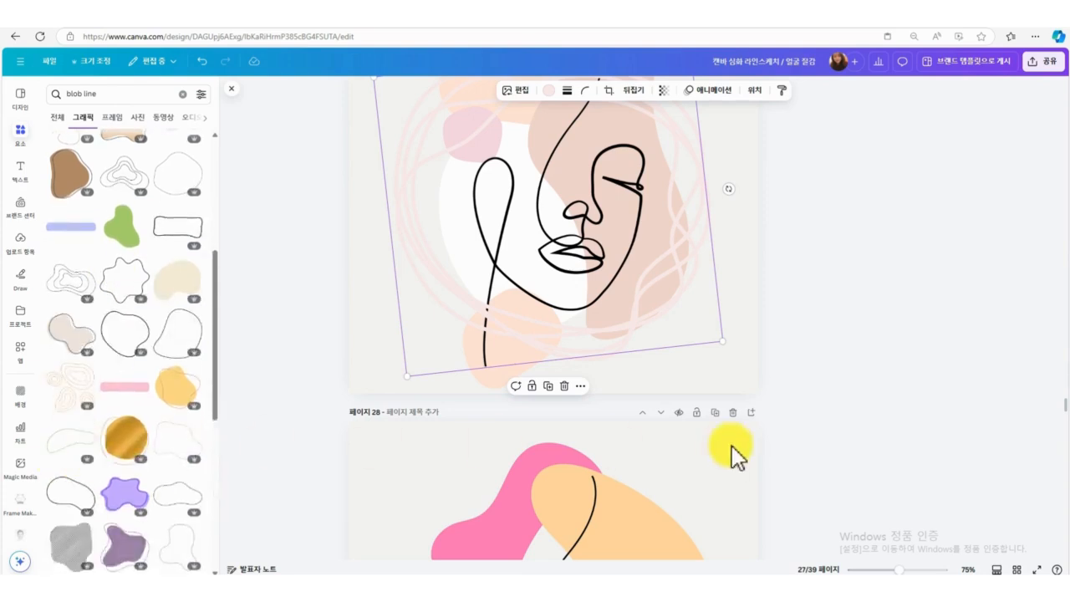
pyautogui.scroll(-4, 718, 451)
pyautogui.scroll(-5, 153, 434)
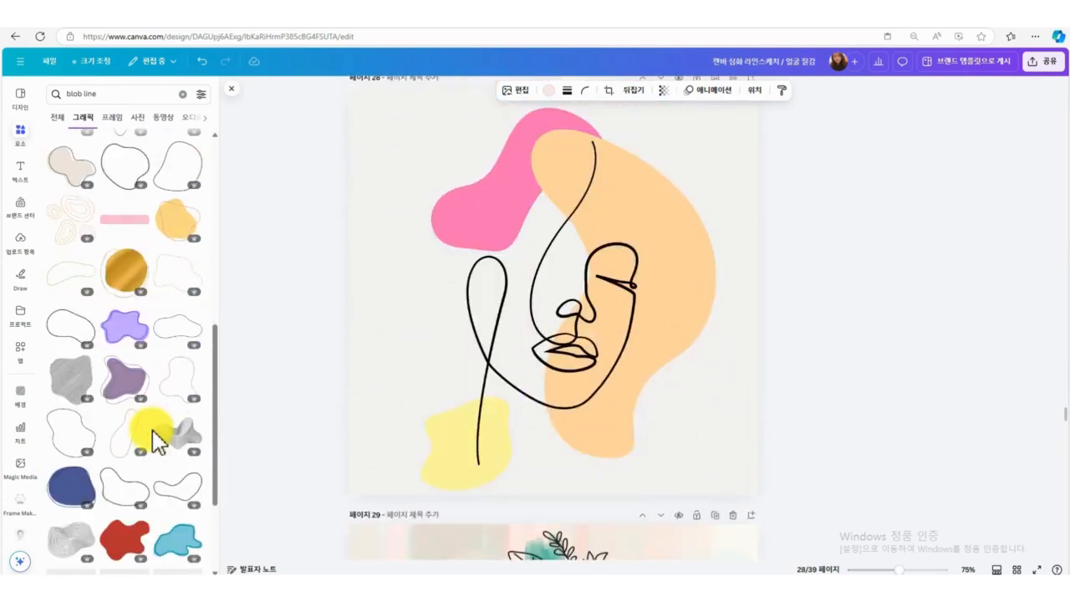
pyautogui.scroll(-3, 152, 427)
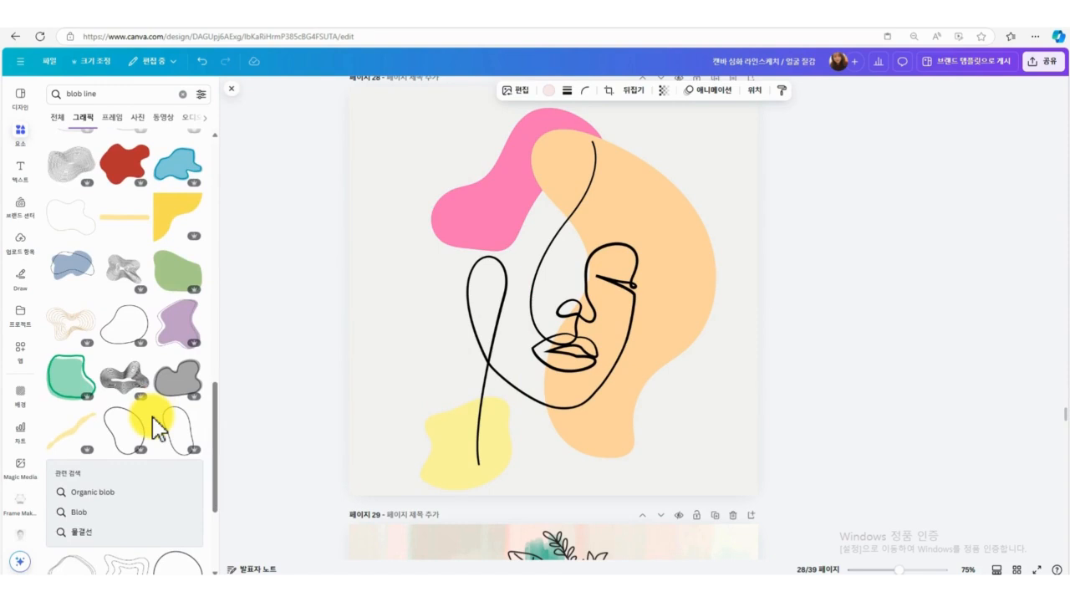
pyautogui.scroll(-3, 155, 428)
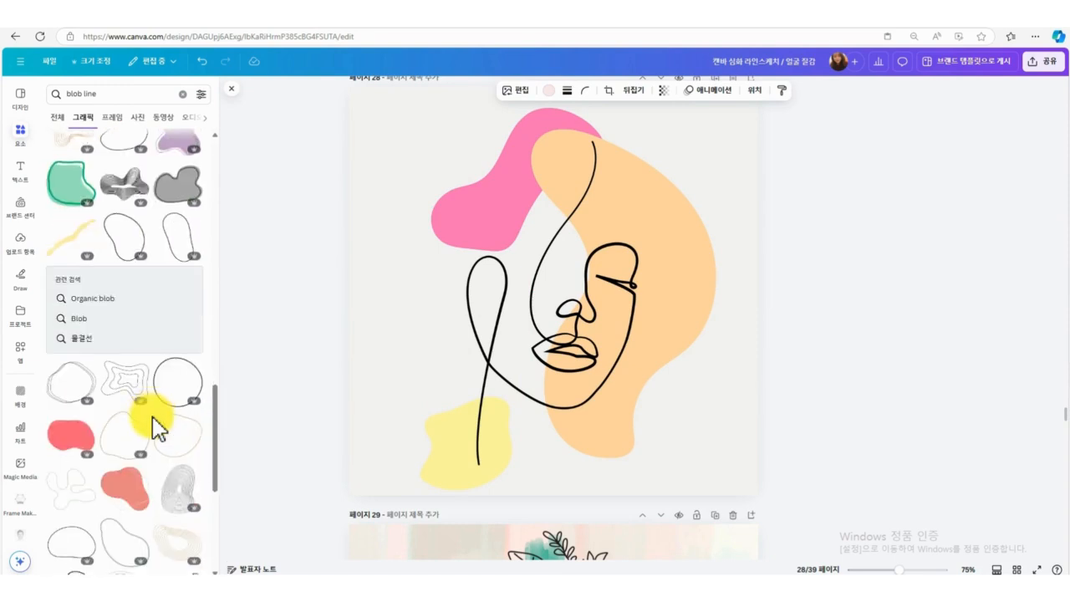
pyautogui.scroll(-2, 153, 428)
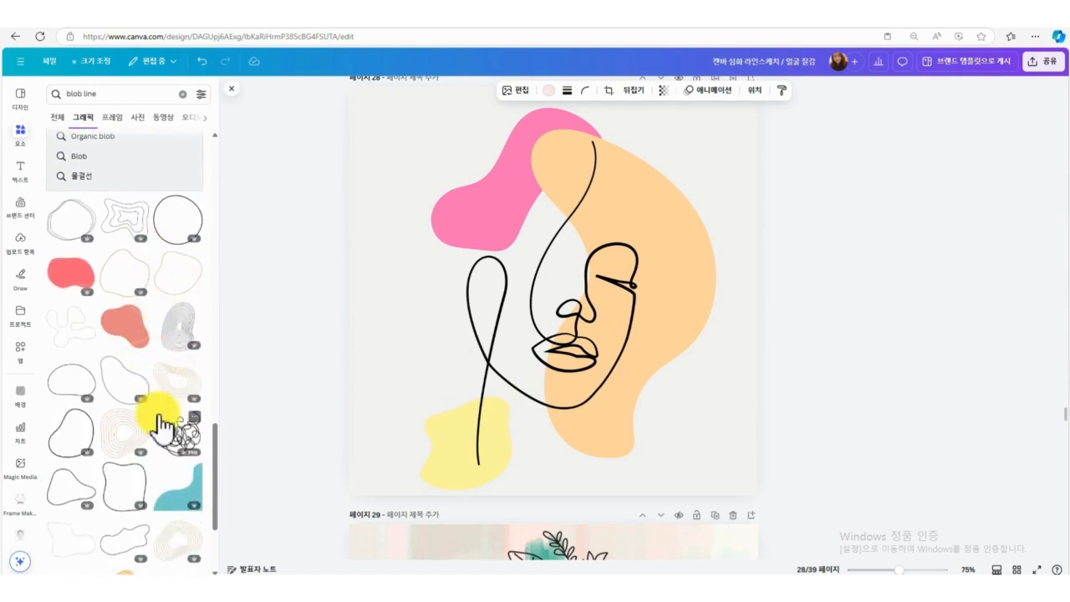
pyautogui.scroll(-2, 157, 422)
pyautogui.scroll(-2, 161, 428)
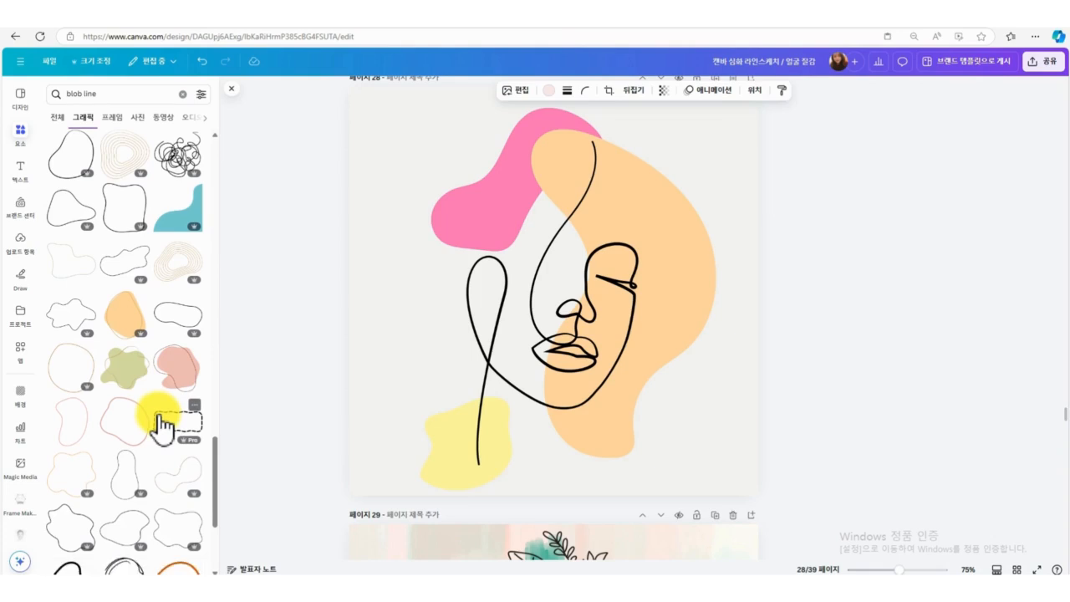
pyautogui.scroll(-2, 161, 427)
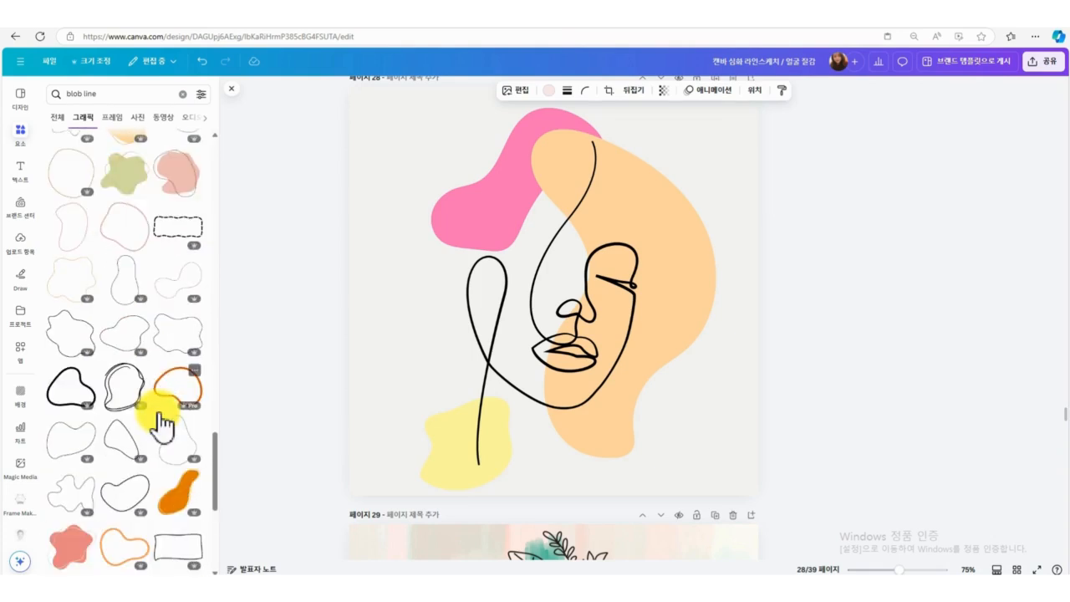
pyautogui.scroll(-1, 159, 423)
pyautogui.click(177, 393)
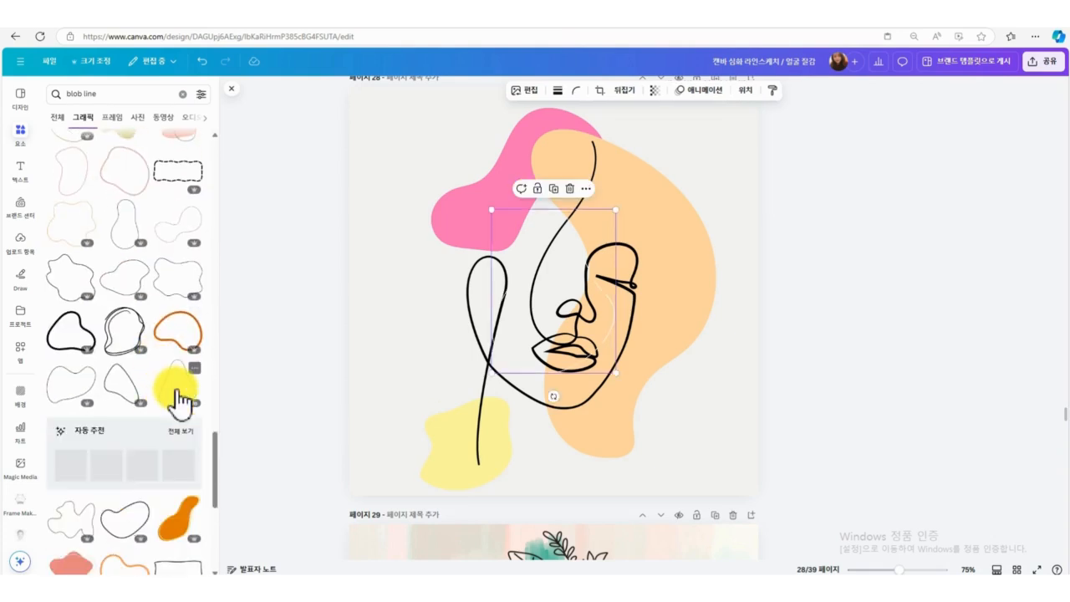
# Rotate the white pear-shaped outline diagonally, enlarge it and position it around the face, overlapping the colored blobs.
pyautogui.moveTo(554, 391); pyautogui.dragTo(452, 371)
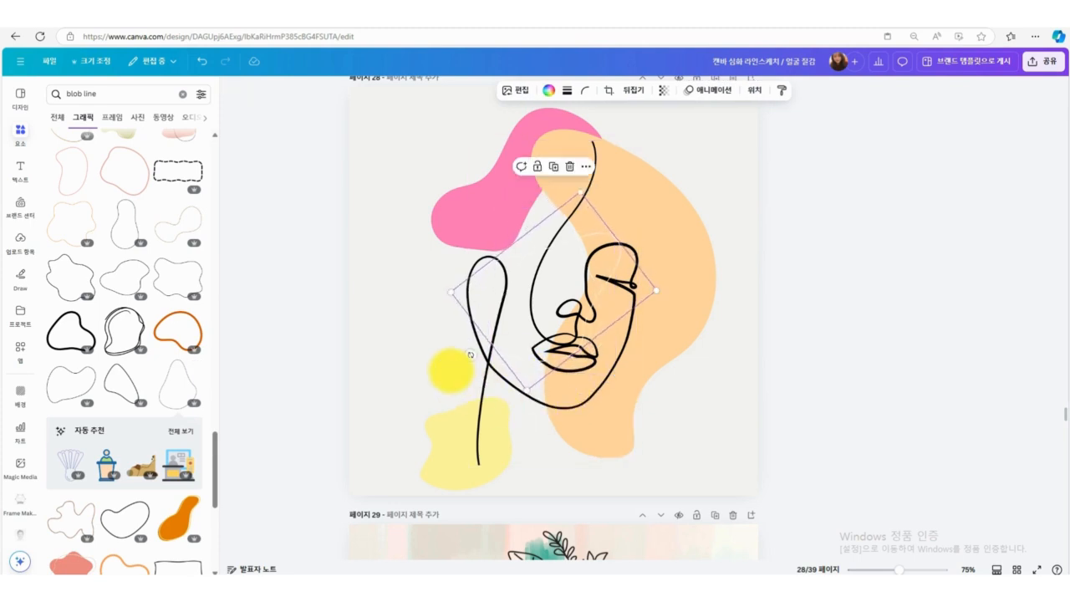
pyautogui.moveTo(565, 299); pyautogui.dragTo(503, 260)
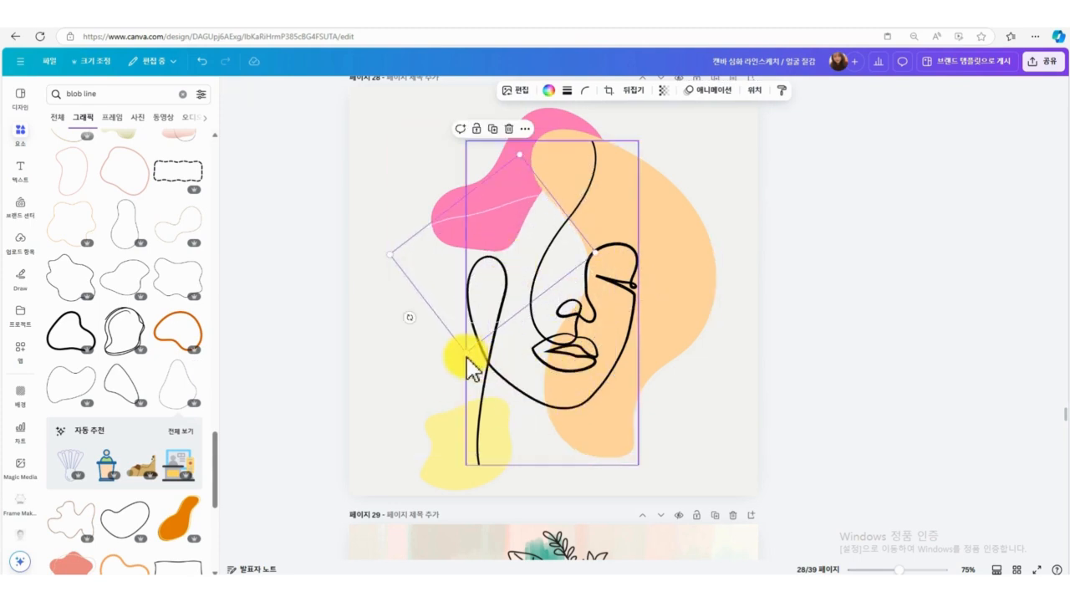
pyautogui.moveTo(594, 252); pyautogui.dragTo(792, 464)
pyautogui.moveTo(640, 358); pyautogui.dragTo(609, 370)
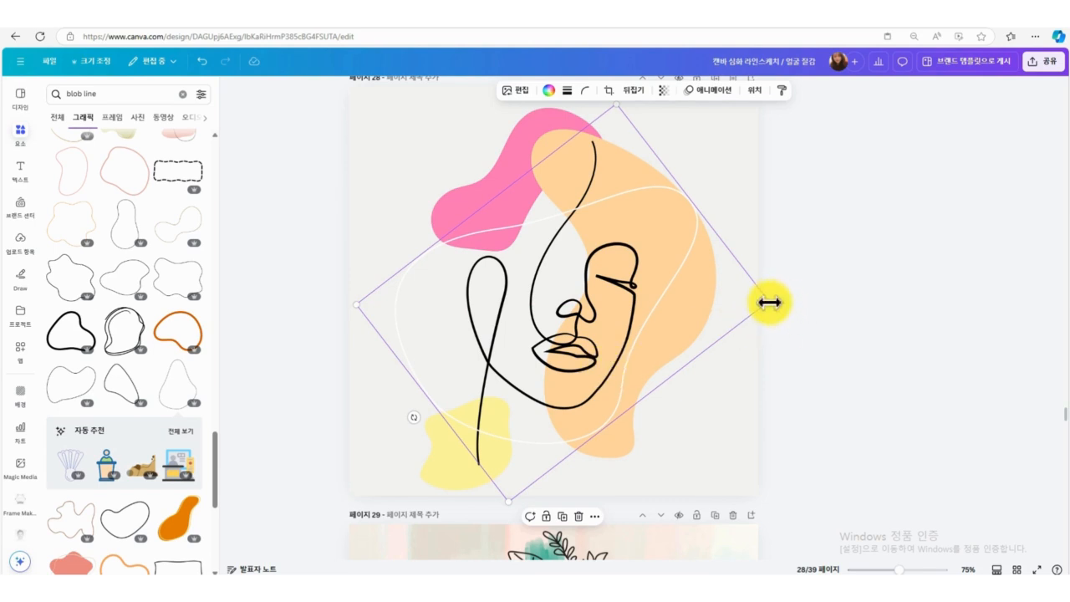
pyautogui.moveTo(769, 302); pyautogui.dragTo(798, 315)
pyautogui.moveTo(693, 335); pyautogui.dragTo(670, 327)
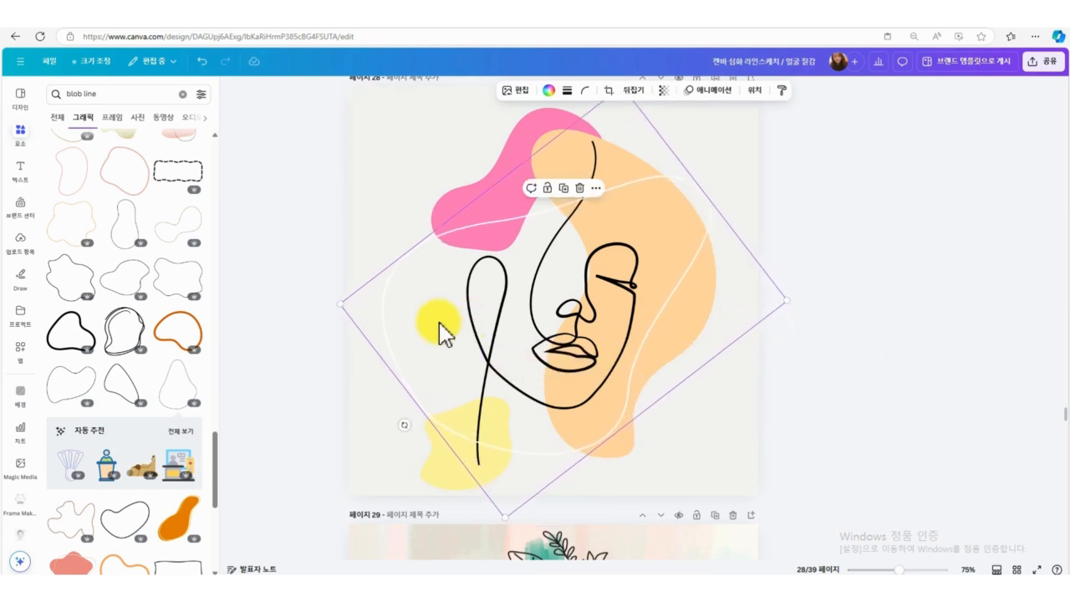
# Duplicate the white outline with slight offsets and rotate the copies a little to form overlapping loops around the face.
pyautogui.moveTo(441, 332); pyautogui.dragTo(450, 323)
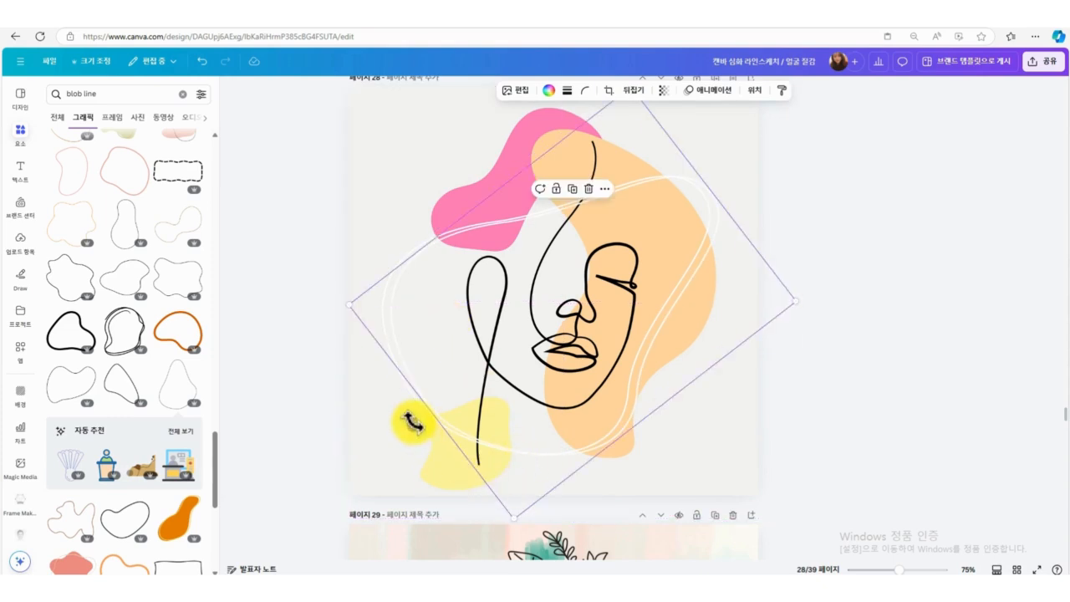
pyautogui.moveTo(411, 423); pyautogui.dragTo(451, 391)
pyautogui.moveTo(411, 426); pyautogui.dragTo(432, 443)
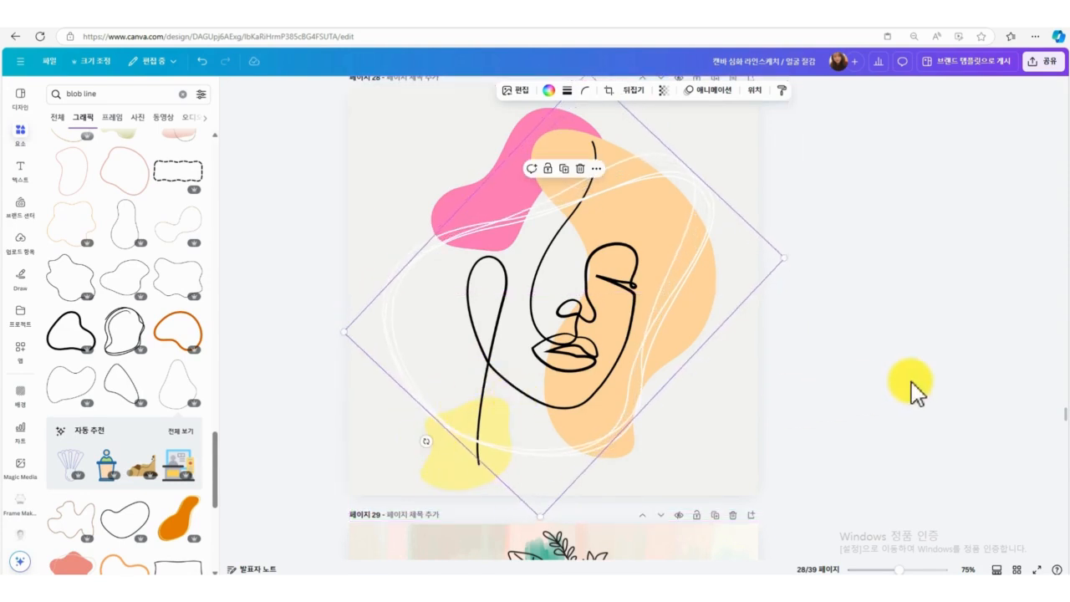
pyautogui.click(830, 436)
pyautogui.click(595, 241)
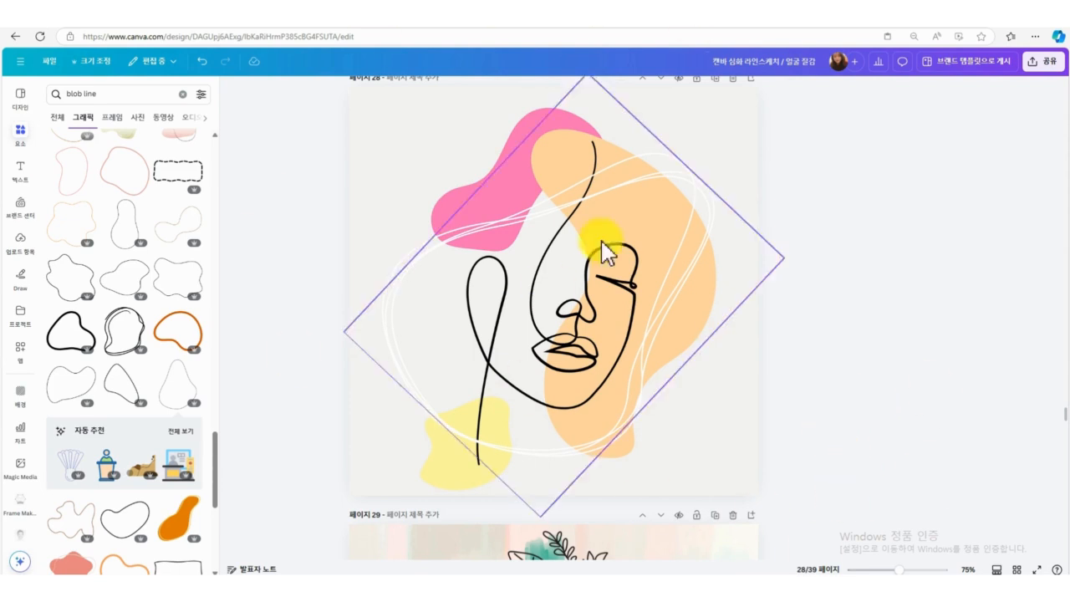
# Add a blank page directly after page 29, the poster with the seated woman seen from behind.
pyautogui.click(896, 423)
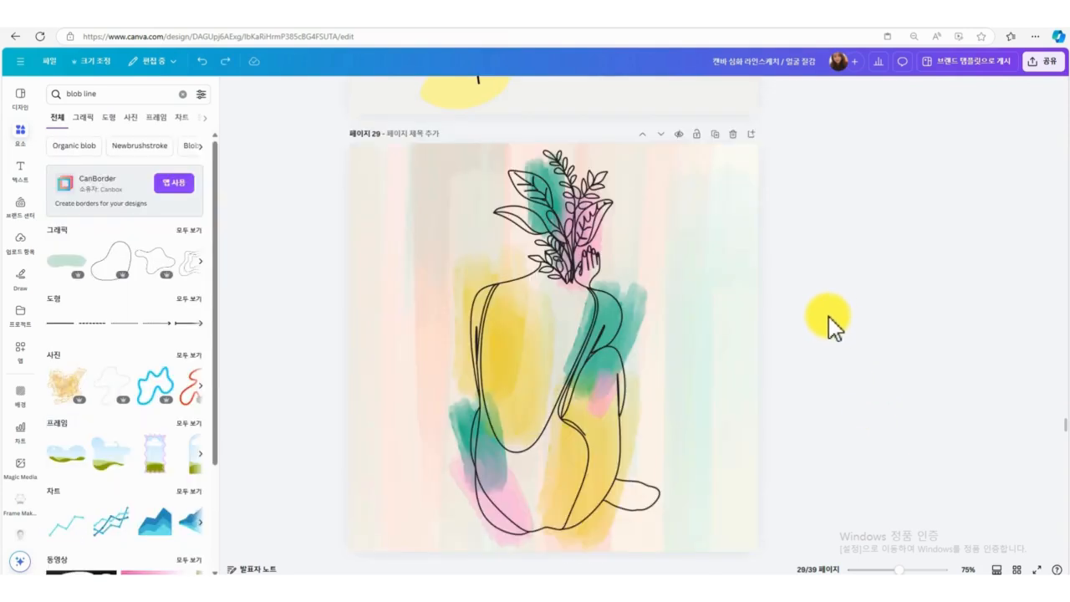
pyautogui.scroll(-1, 704, 458)
pyautogui.click(553, 190)
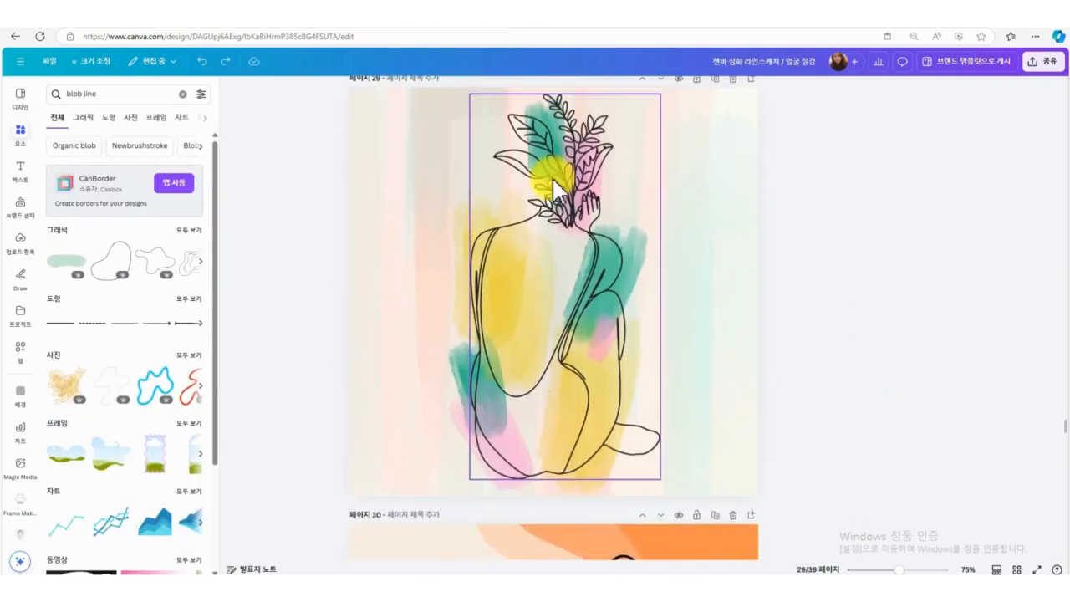
pyautogui.click(774, 360)
pyautogui.scroll(2, 704, 385)
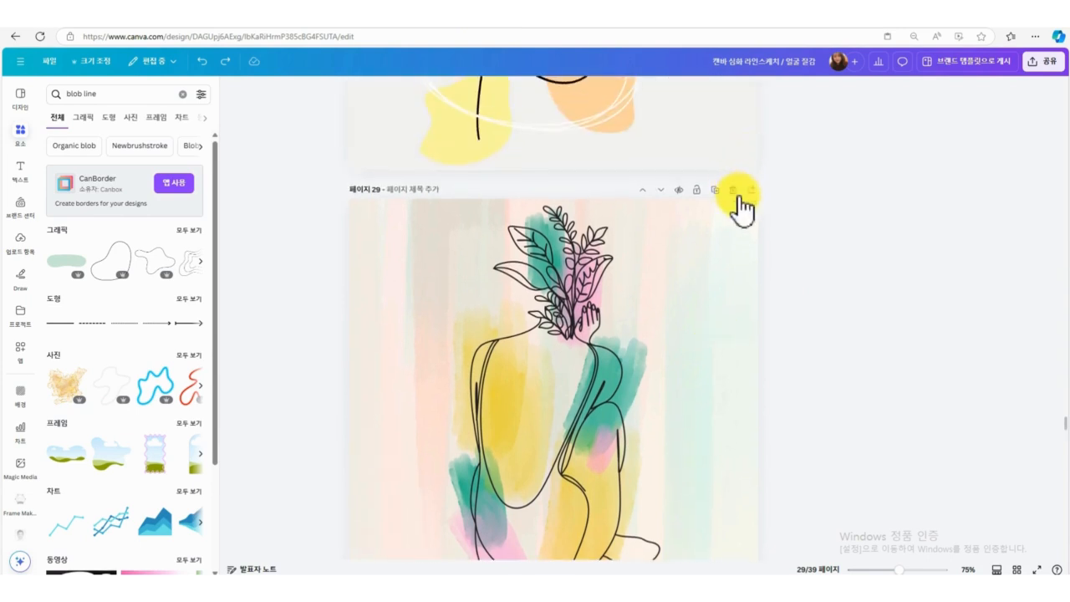
pyautogui.click(751, 190)
# Copy the line drawing of the seated woman with leaves from page 29 and paste it onto blank page 30.
pyautogui.click(539, 142)
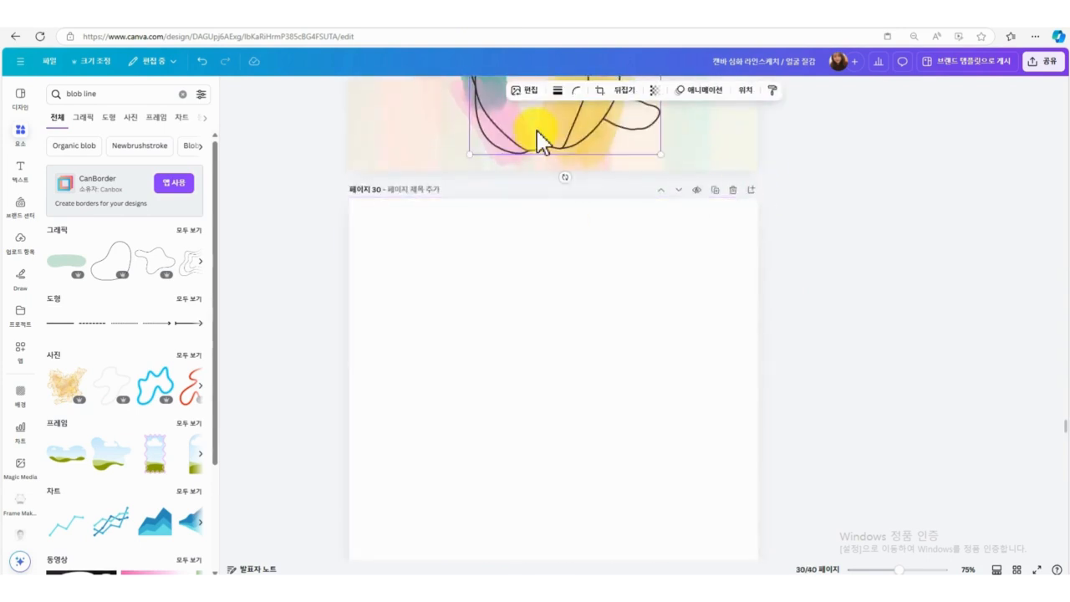
pyautogui.moveTo(544, 132)
pyautogui.mouseDown()
pyautogui.moveTo(542, 173)
pyautogui.moveTo(540, 134)
pyautogui.mouseUp()
pyautogui.click(571, 337)
pyautogui.hotkey('ctrl', 'v')
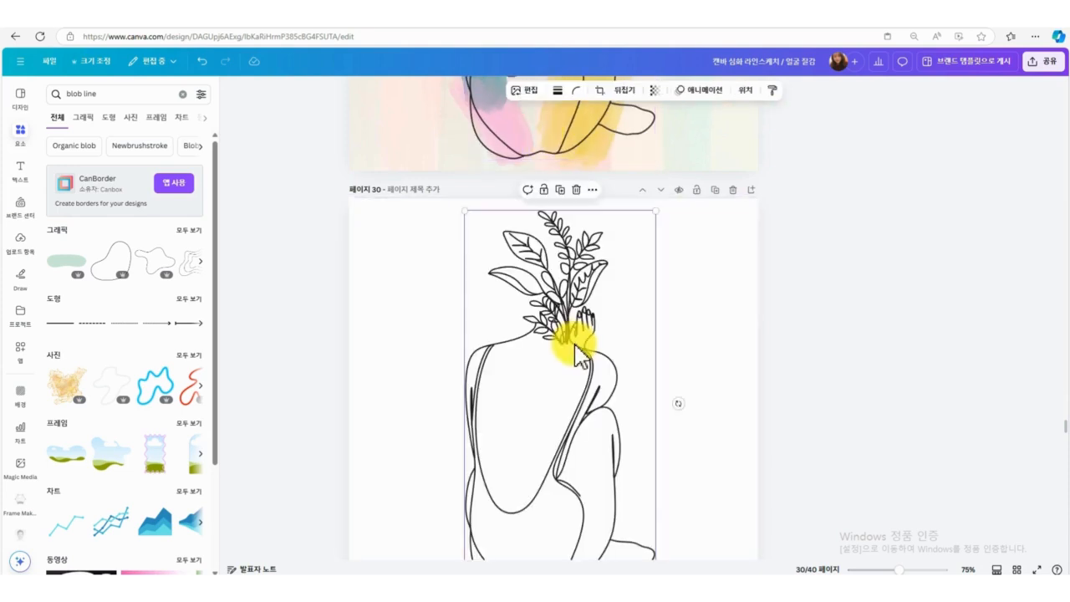
pyautogui.scroll(-3, 574, 338)
pyautogui.scroll(1, 617, 328)
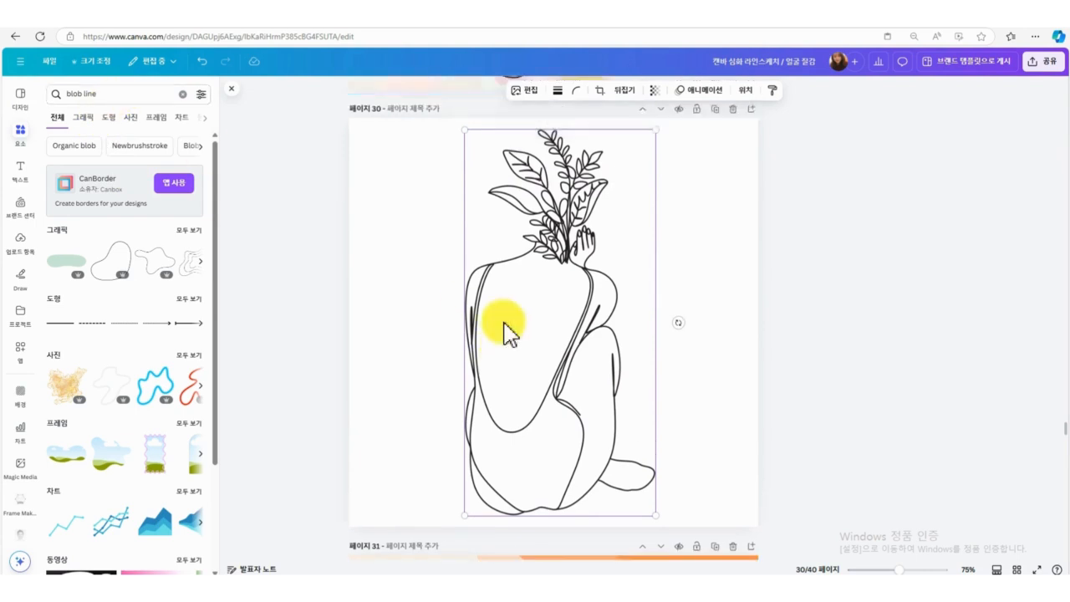
pyautogui.scroll(5, 497, 324)
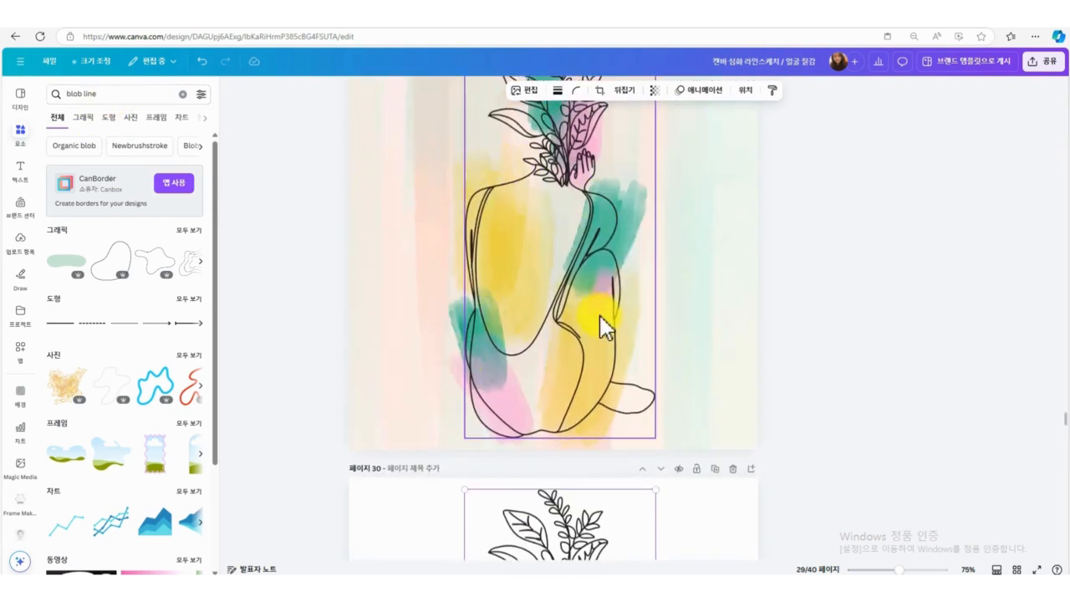
# Search the elements library for "blob watercolor" and limit the results to graphics.
pyautogui.click(134, 98)
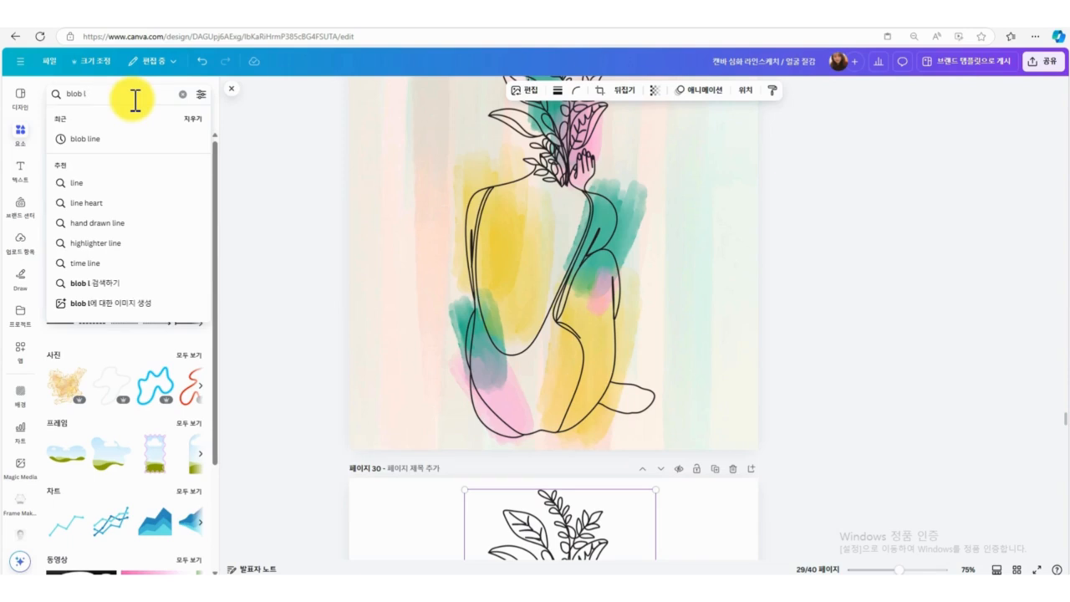
pyautogui.press('BackSpace')
pyautogui.press('BackSpace')
pyautogui.press('Return')
pyautogui.write('wa')
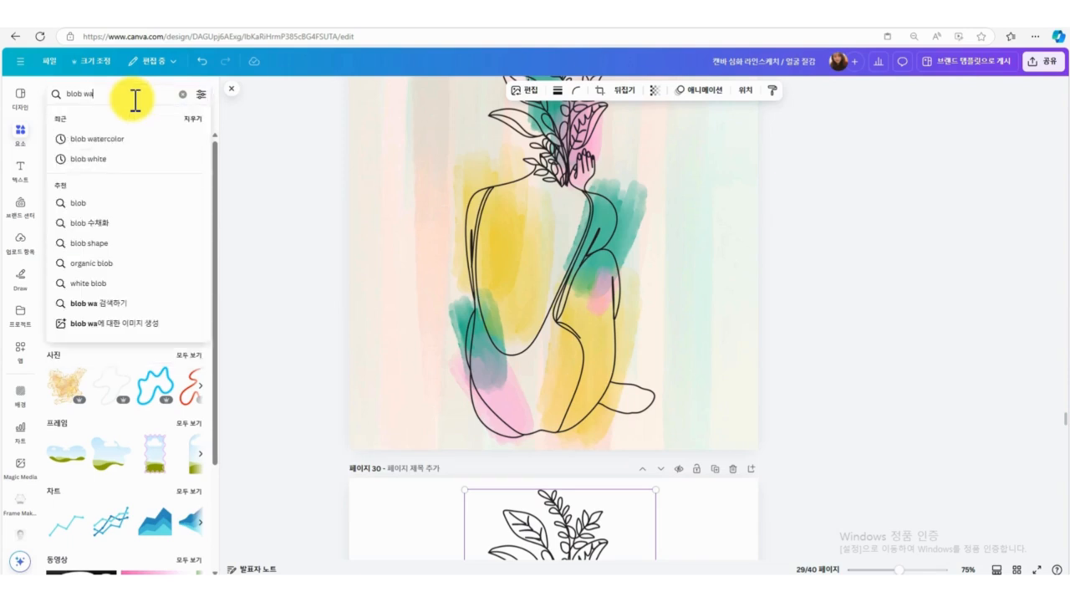
pyautogui.write('tercolo')
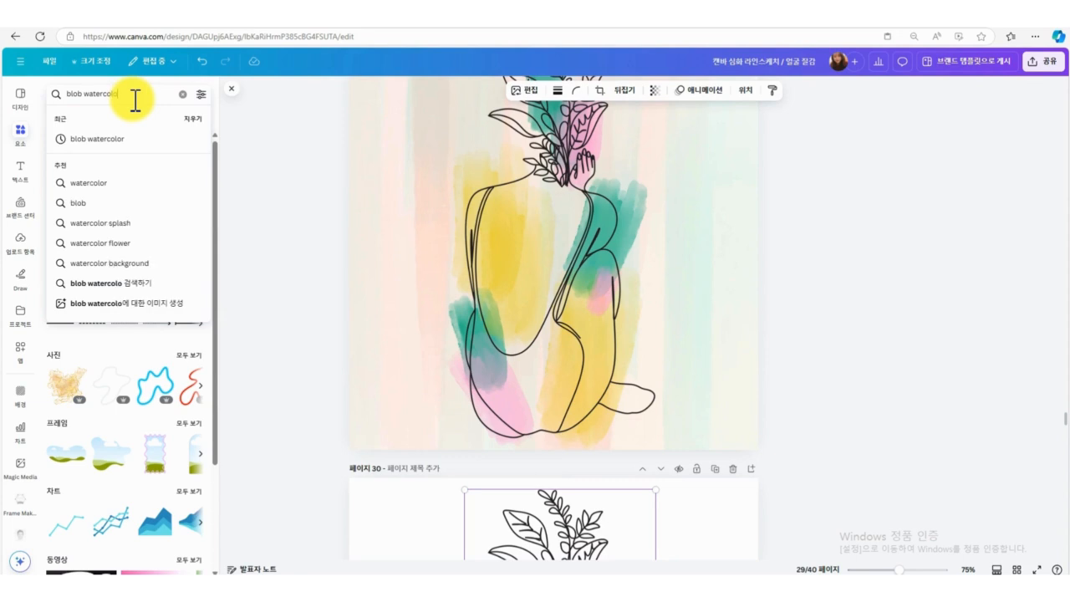
pyautogui.write('r')
pyautogui.press('Return')
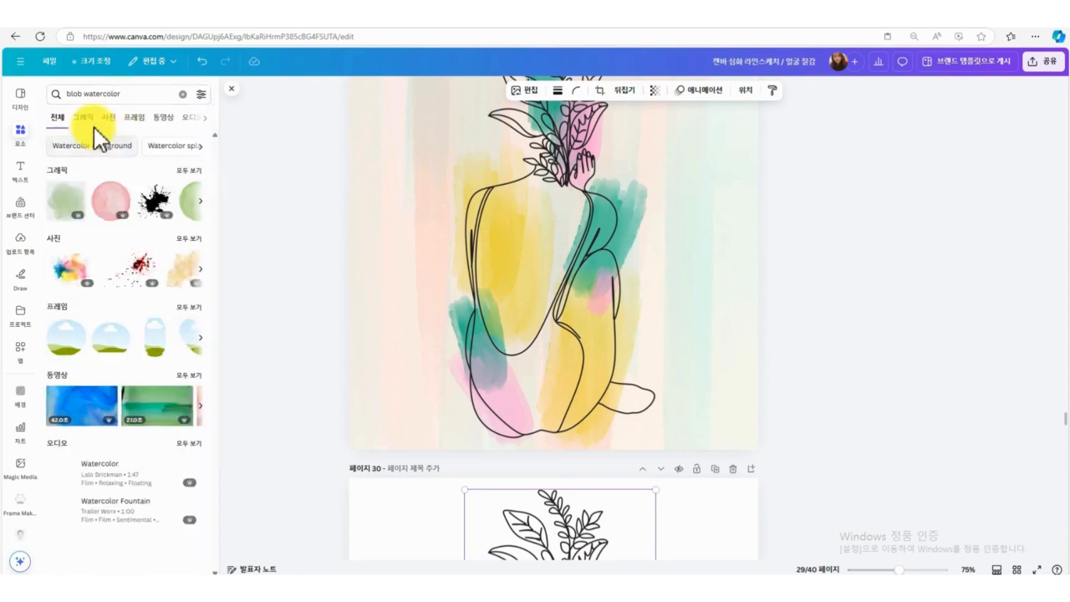
pyautogui.click(82, 117)
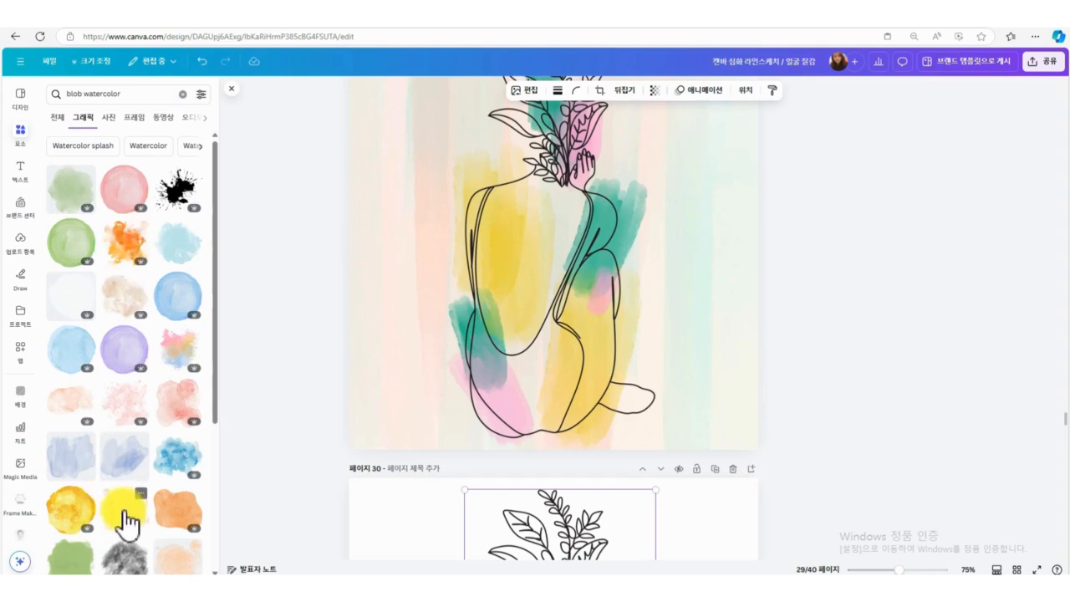
# Find the green watercolor brush stroke among the blob watercolor graphics and add it to page 30.
pyautogui.scroll(-3, 125, 518)
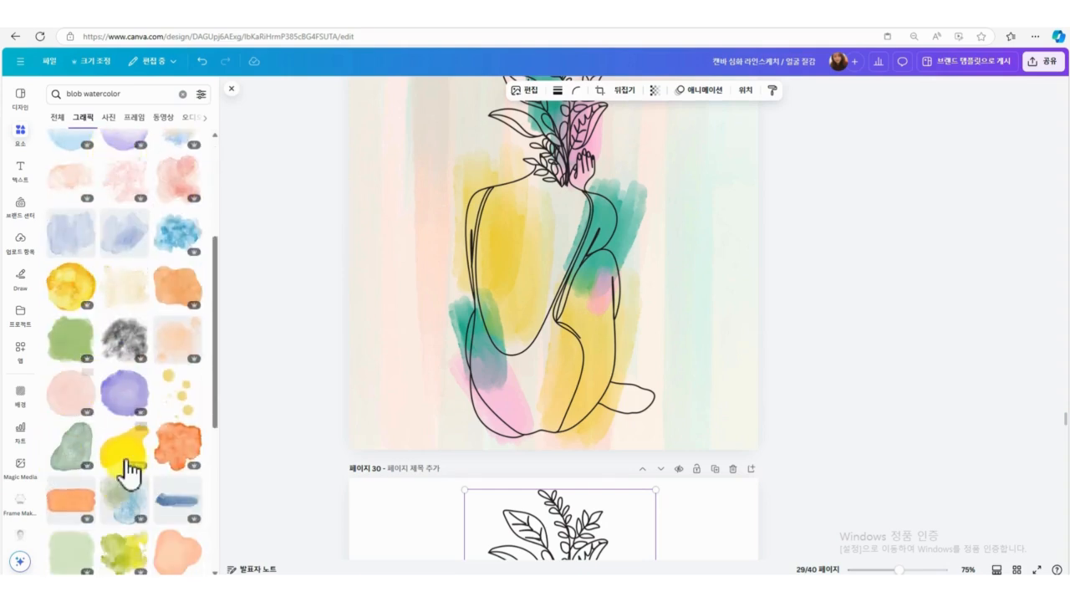
pyautogui.scroll(-3, 127, 473)
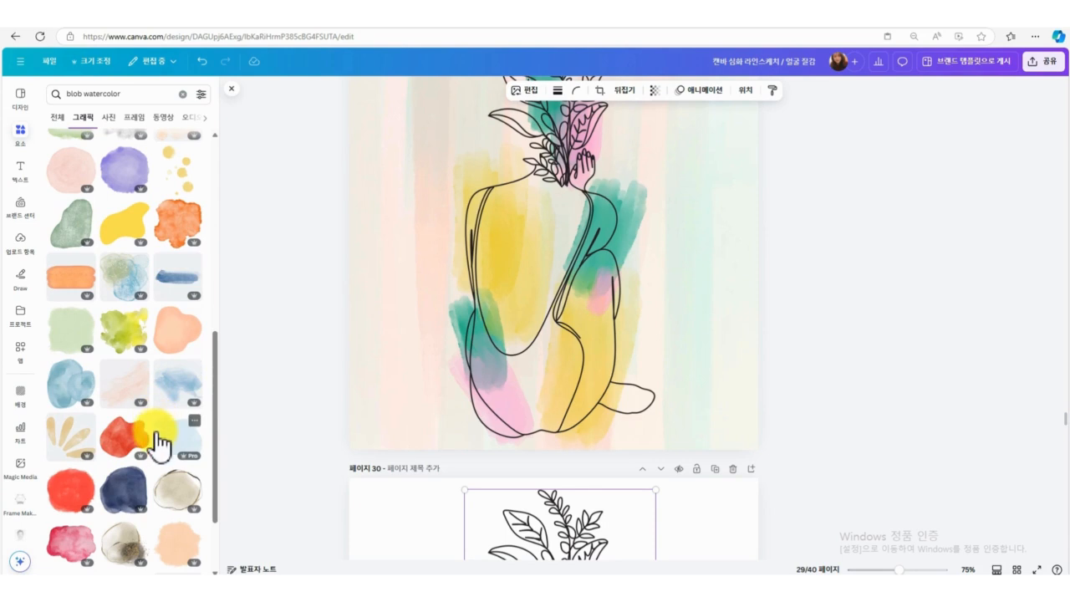
pyautogui.scroll(-3, 460, 455)
pyautogui.scroll(-1, 468, 449)
pyautogui.scroll(3, 560, 443)
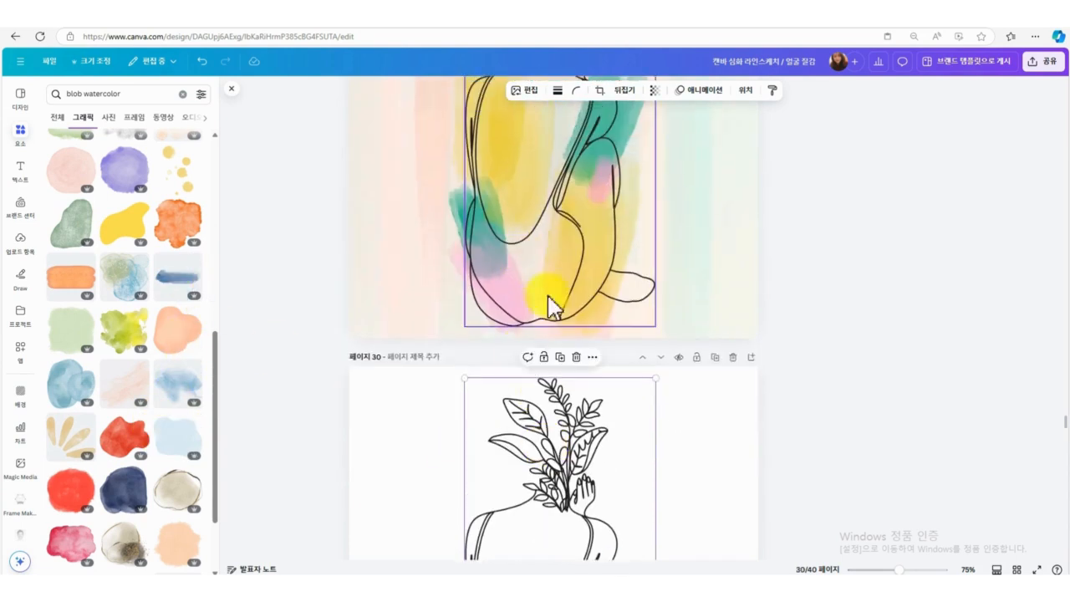
pyautogui.scroll(-3, 613, 513)
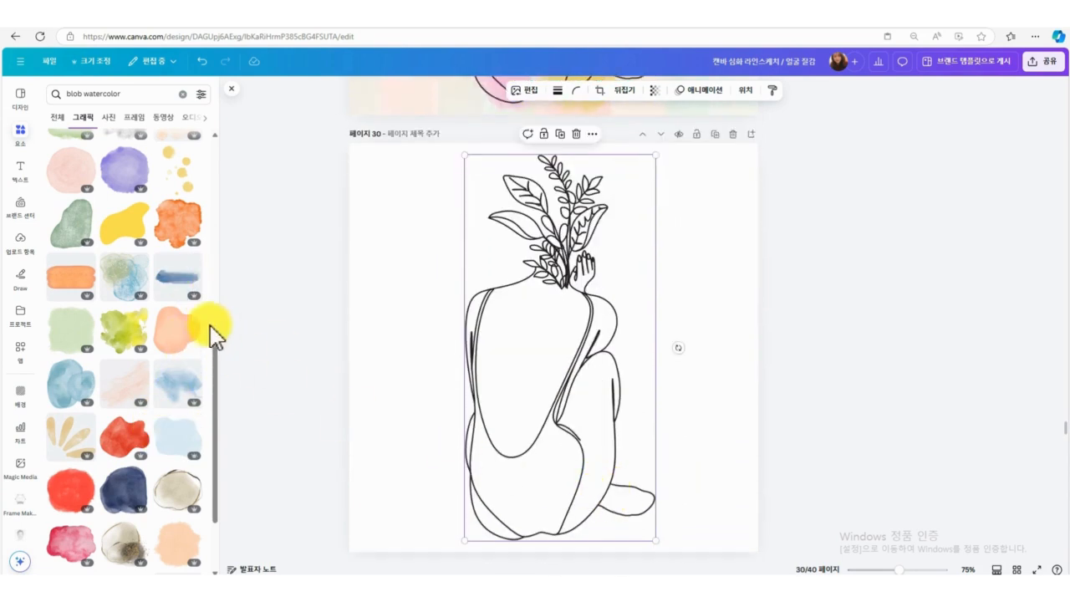
pyautogui.scroll(-3, 134, 460)
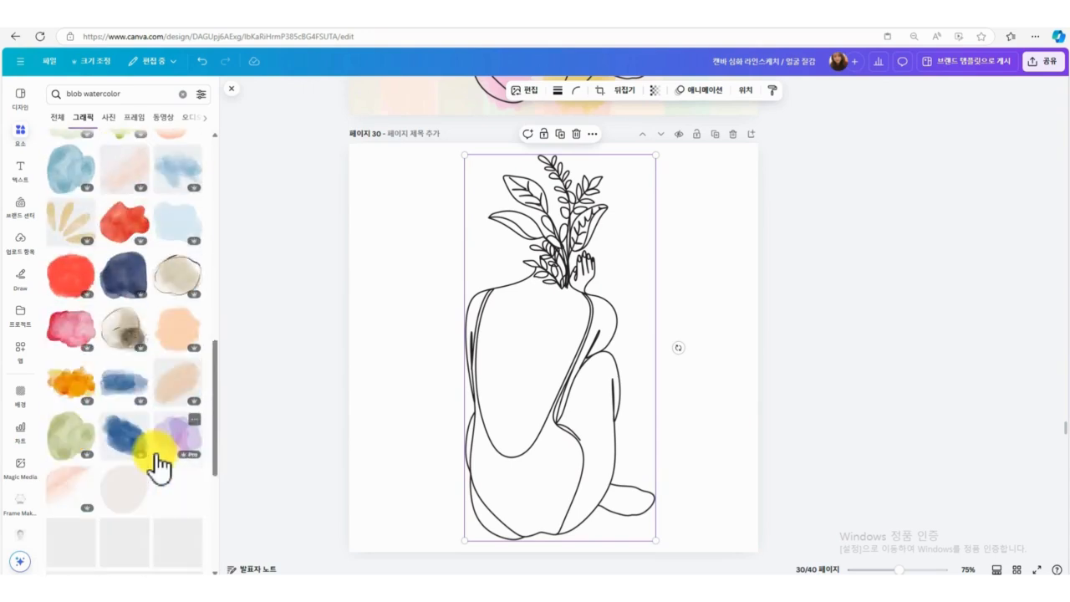
pyautogui.scroll(-2, 157, 460)
pyautogui.scroll(-2, 171, 425)
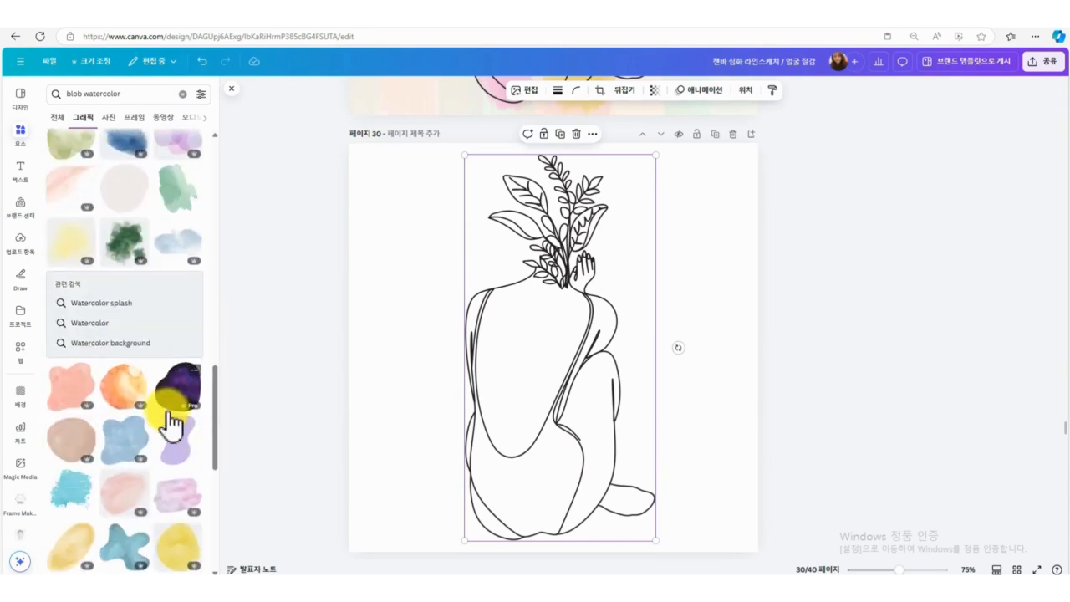
pyautogui.scroll(-3, 170, 422)
pyautogui.scroll(-3, 172, 449)
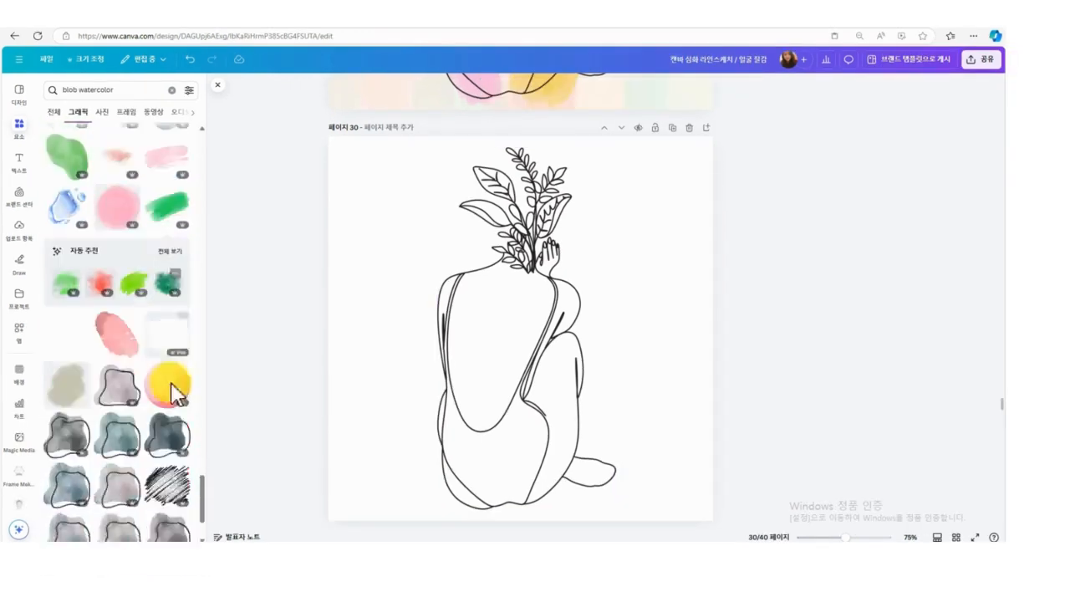
pyautogui.scroll(-3, 171, 393)
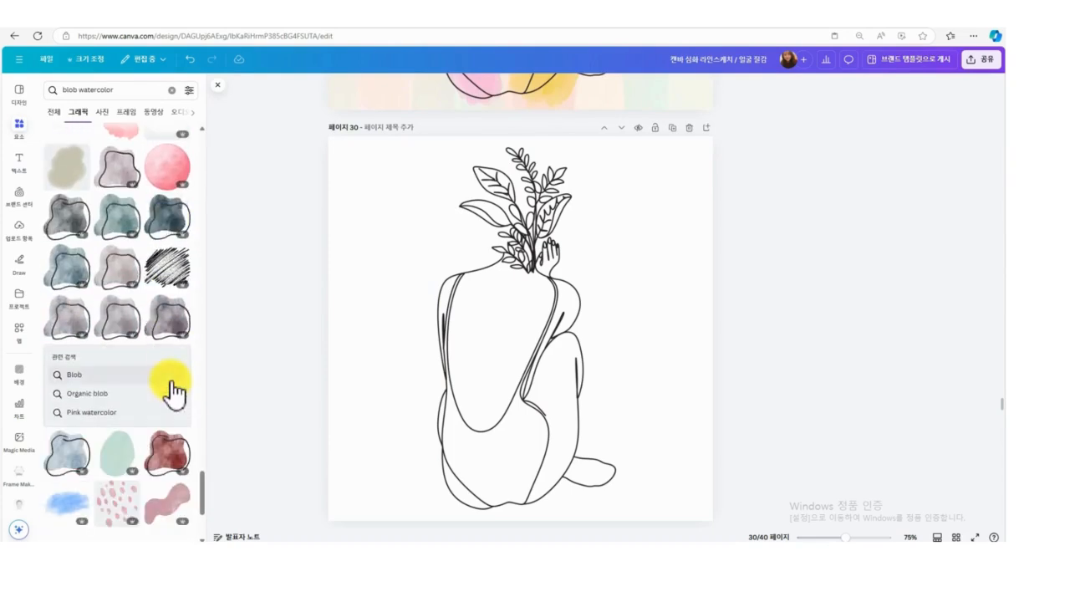
pyautogui.scroll(3, 171, 390)
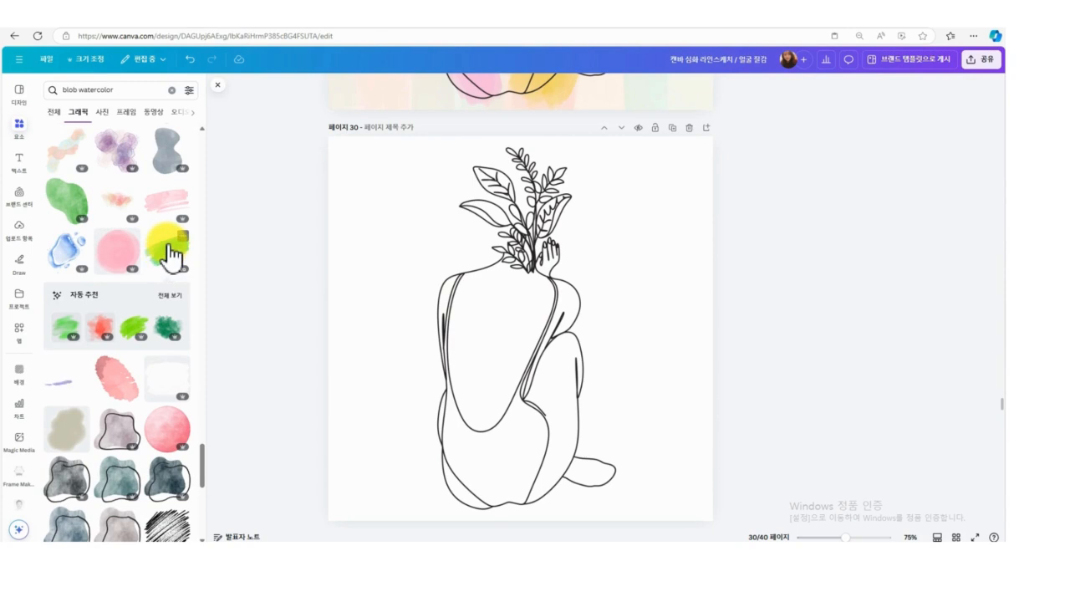
pyautogui.click(168, 245)
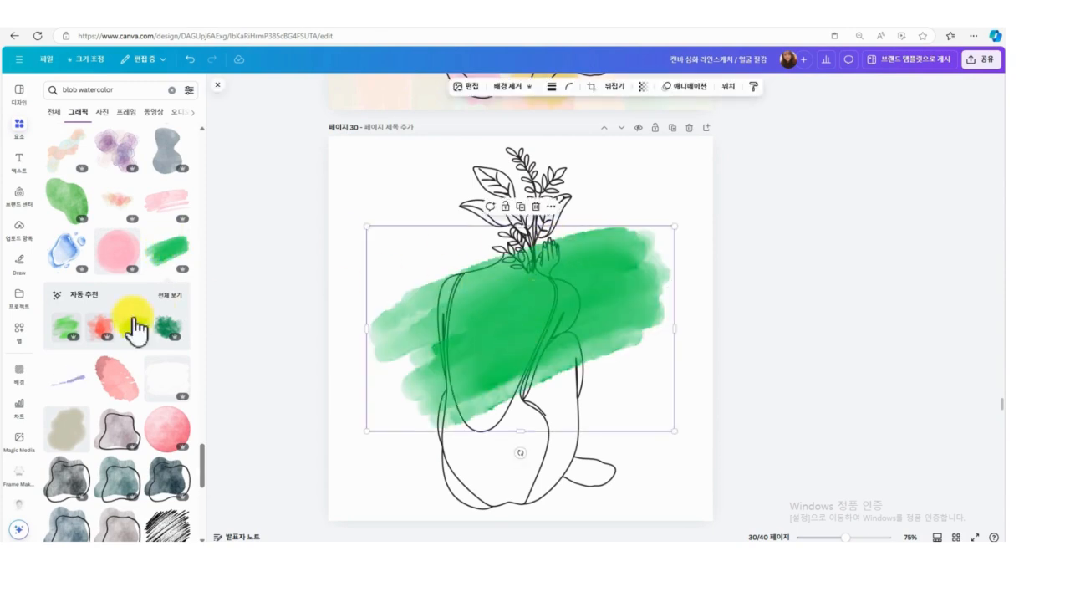
# Open the full list of recommended graphics for the green stroke and delete the stroke from page 30.
pyautogui.click(167, 298)
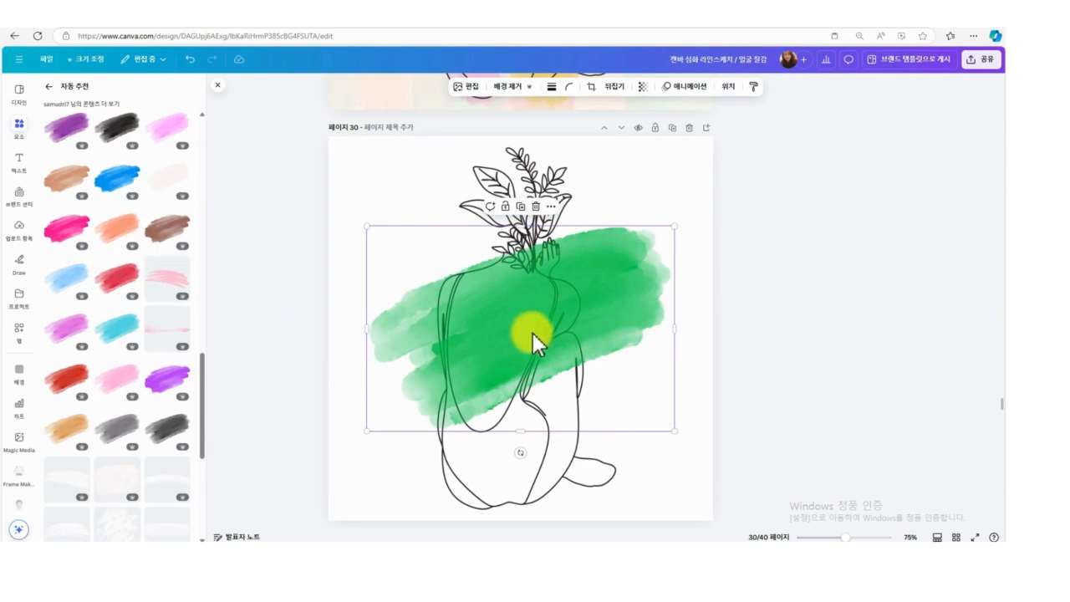
pyautogui.click(538, 206)
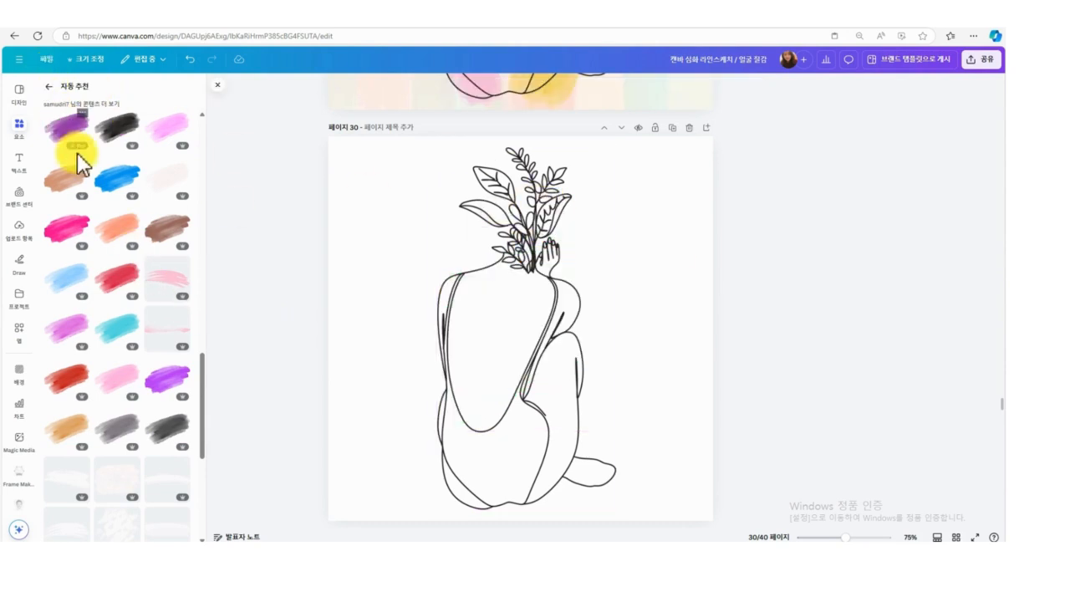
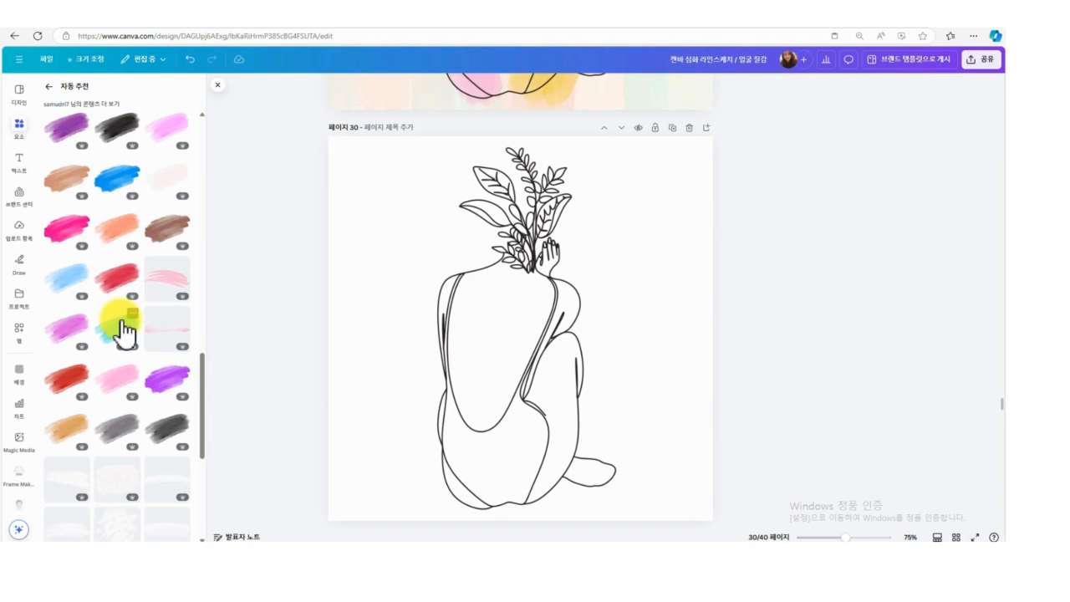
# Add the light purple watercolor stroke from the recommended graphics to page 30, rotate it upright and shrink it.
pyautogui.scroll(5, 123, 332)
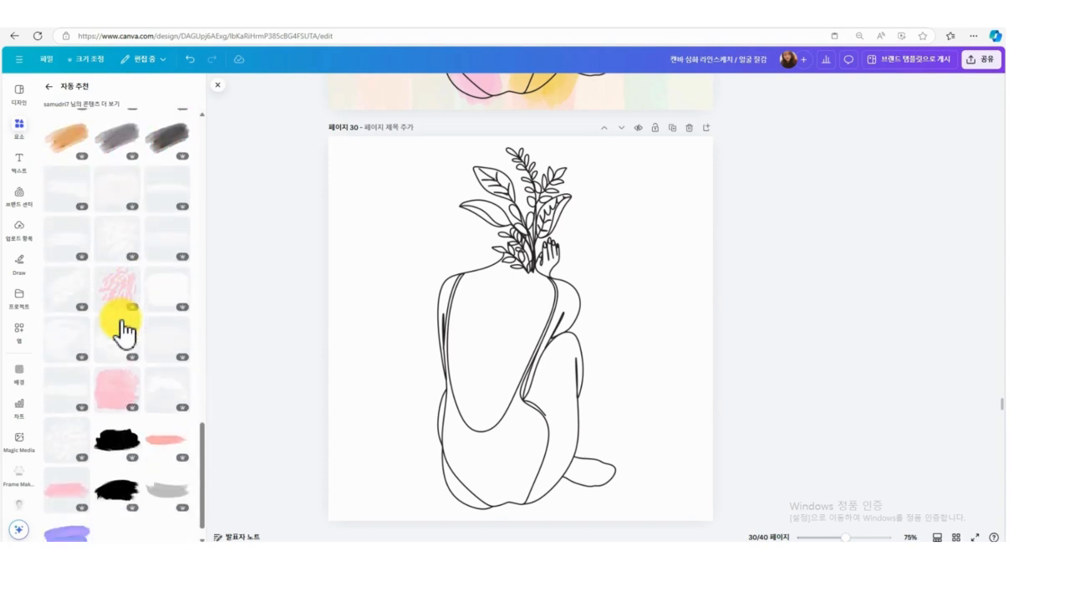
pyautogui.scroll(10, 123, 333)
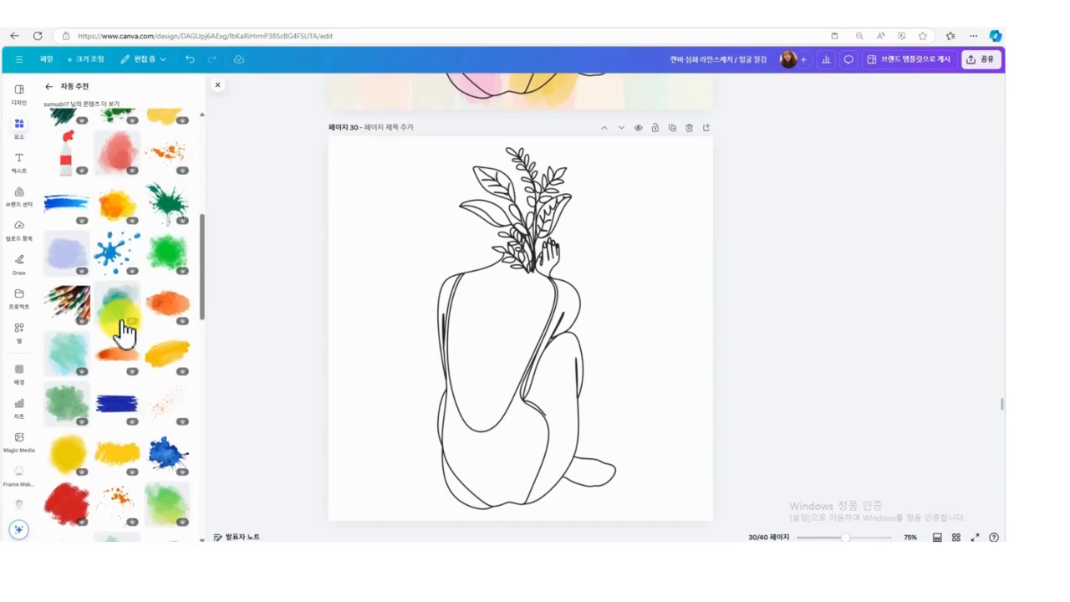
pyautogui.scroll(-10, 123, 333)
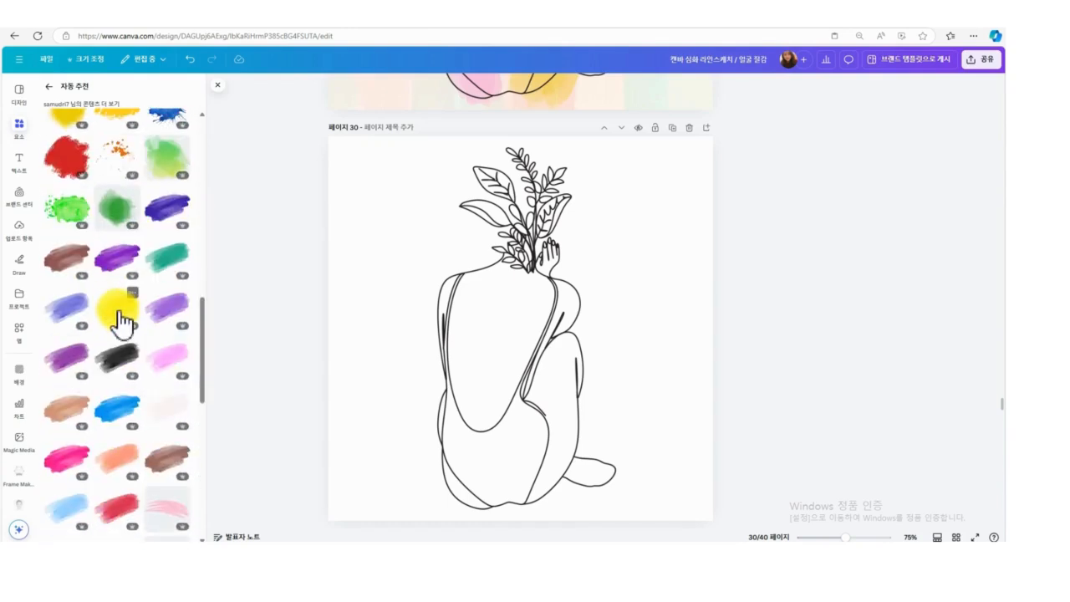
pyautogui.click(192, 310)
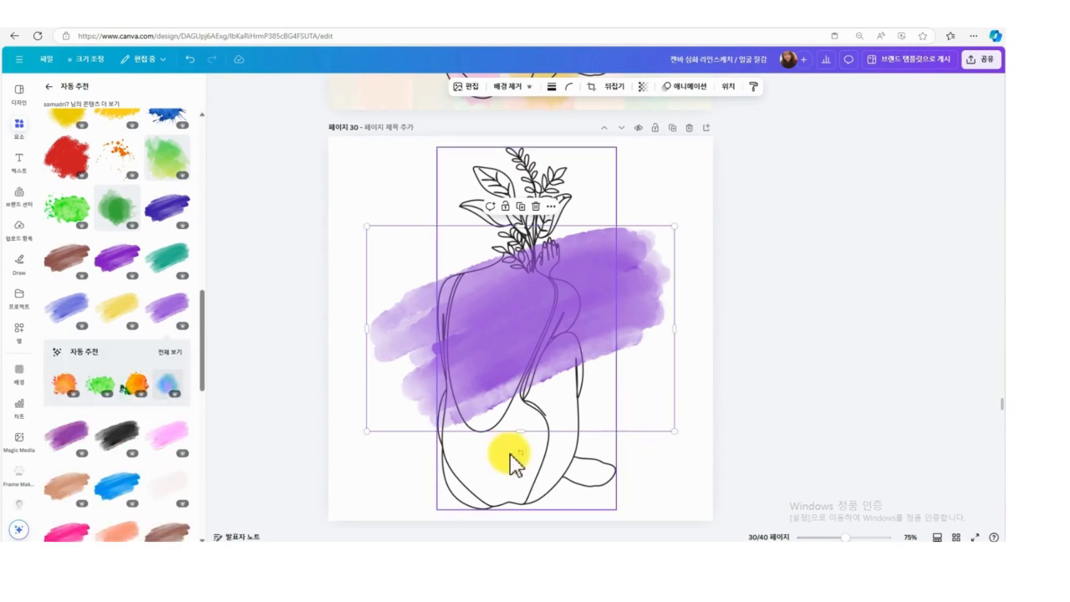
pyautogui.moveTo(518, 452)
pyautogui.mouseDown()
pyautogui.moveTo(432, 432)
pyautogui.moveTo(351, 259)
pyautogui.moveTo(376, 250)
pyautogui.mouseUp()
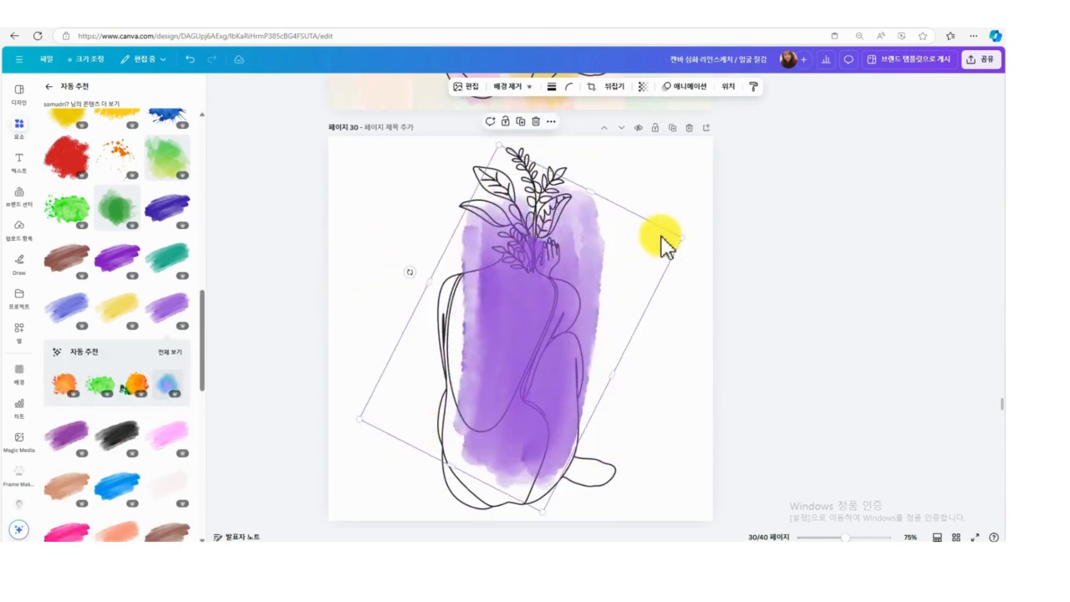
pyautogui.moveTo(677, 236)
pyautogui.mouseDown()
pyautogui.moveTo(628, 279)
pyautogui.moveTo(569, 298)
pyautogui.mouseUp()
# Place the purple stroke over the figure's right back, with small copies at the lower-left hip and the upper-left leaf.
pyautogui.moveTo(493, 366)
pyautogui.mouseDown()
pyautogui.moveTo(616, 332)
pyautogui.moveTo(563, 324)
pyautogui.moveTo(485, 418)
pyautogui.moveTo(444, 431)
pyautogui.mouseUp()
pyautogui.moveTo(533, 361)
pyautogui.mouseDown()
pyautogui.moveTo(441, 488)
pyautogui.moveTo(360, 475)
pyautogui.mouseUp()
pyautogui.moveTo(314, 433)
pyautogui.mouseDown()
pyautogui.moveTo(314, 445)
pyautogui.moveTo(455, 465)
pyautogui.moveTo(502, 160)
pyautogui.moveTo(496, 209)
pyautogui.moveTo(521, 162)
pyautogui.mouseUp()
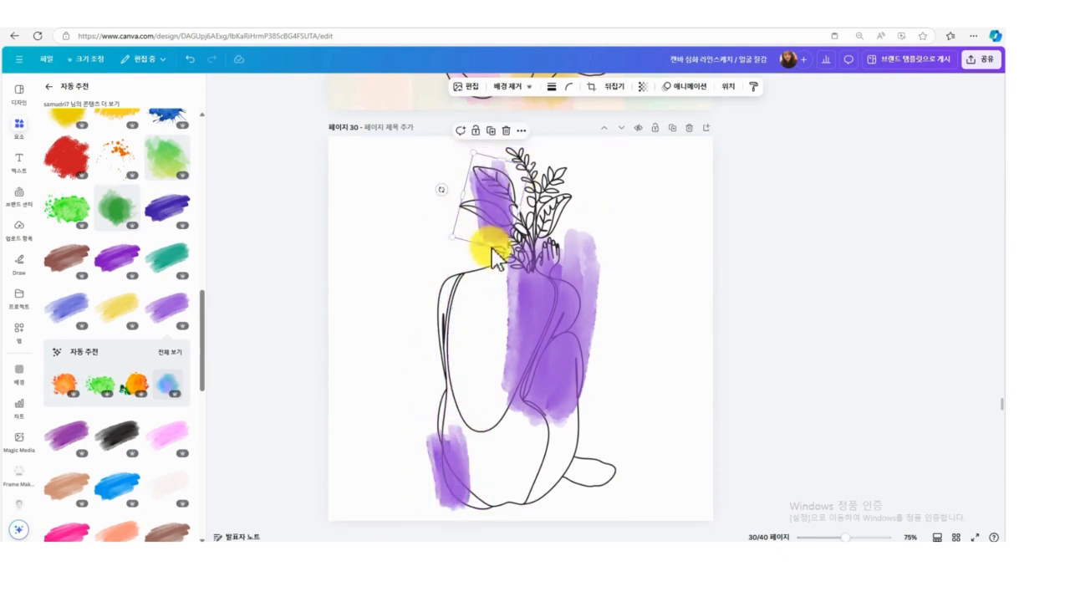
pyautogui.moveTo(503, 245)
pyautogui.mouseDown()
pyautogui.moveTo(493, 212)
pyautogui.moveTo(504, 201)
pyautogui.moveTo(461, 189)
pyautogui.moveTo(459, 199)
pyautogui.moveTo(499, 192)
pyautogui.mouseUp()
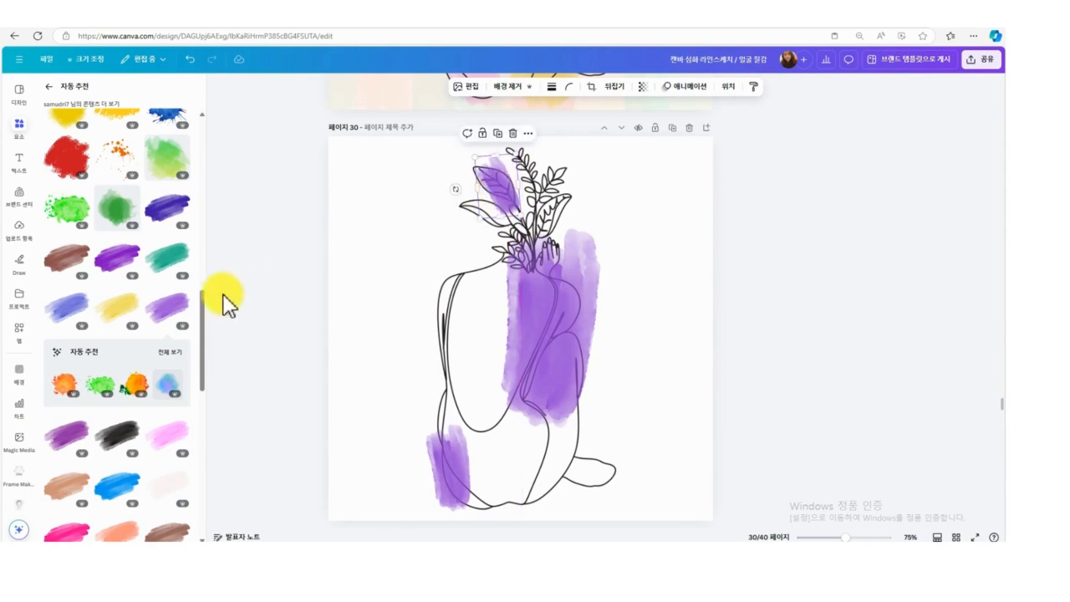
# Add the light blue watercolor stroke, rotate it upright, shrink it and place copies over the figure's left back and right hip.
pyautogui.scroll(-2, 149, 411)
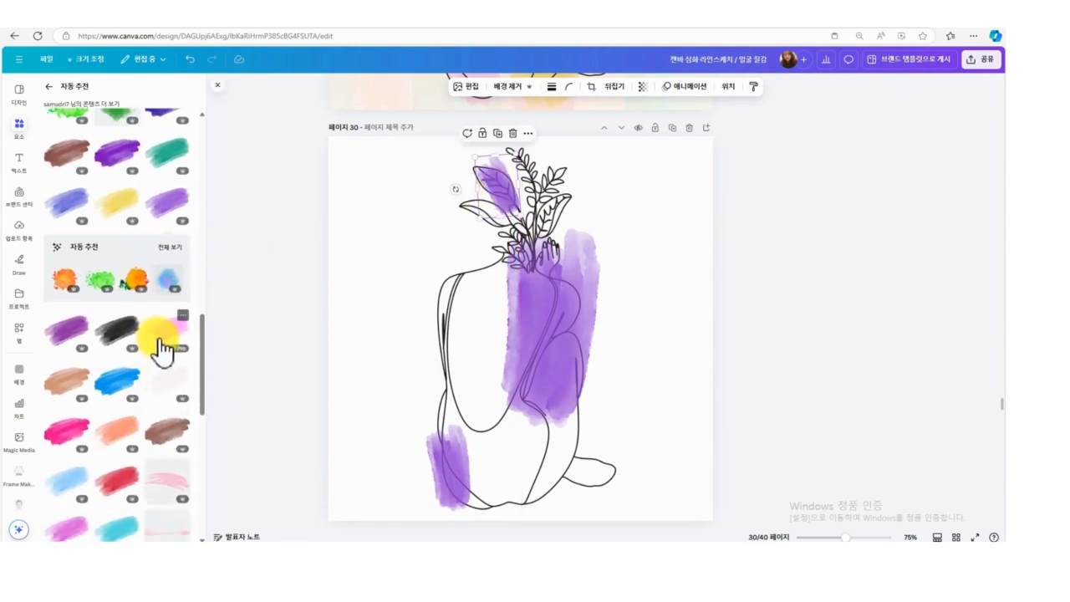
pyautogui.scroll(-2, 132, 490)
pyautogui.click(70, 376)
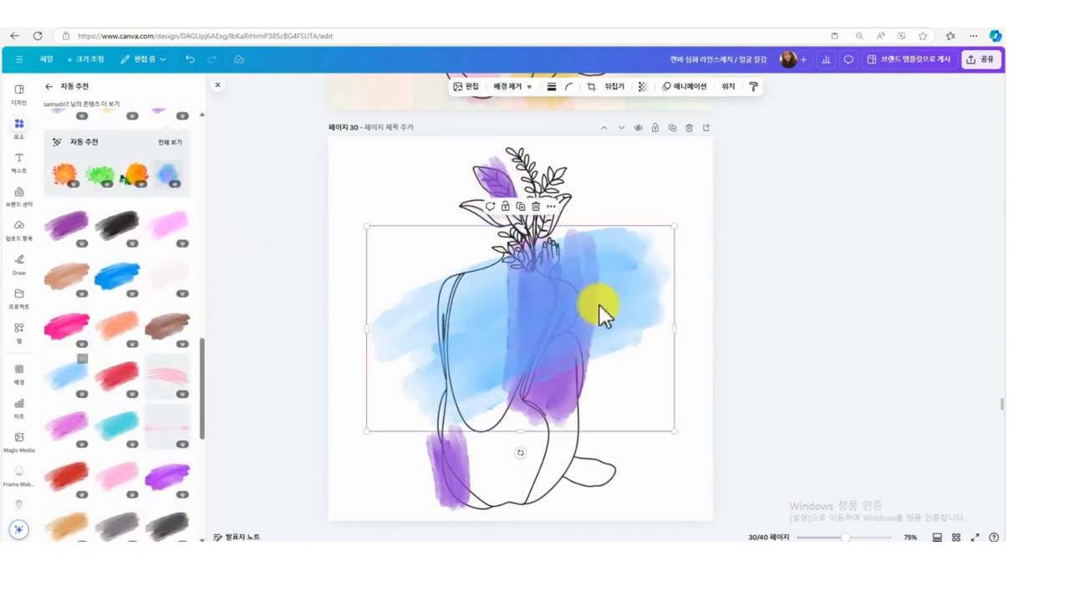
pyautogui.moveTo(519, 454)
pyautogui.mouseDown()
pyautogui.moveTo(451, 407)
pyautogui.moveTo(409, 272)
pyautogui.mouseUp()
pyautogui.moveTo(683, 249)
pyautogui.mouseDown()
pyautogui.moveTo(506, 374)
pyautogui.moveTo(580, 425)
pyautogui.moveTo(618, 428)
pyautogui.moveTo(469, 354)
pyautogui.mouseUp()
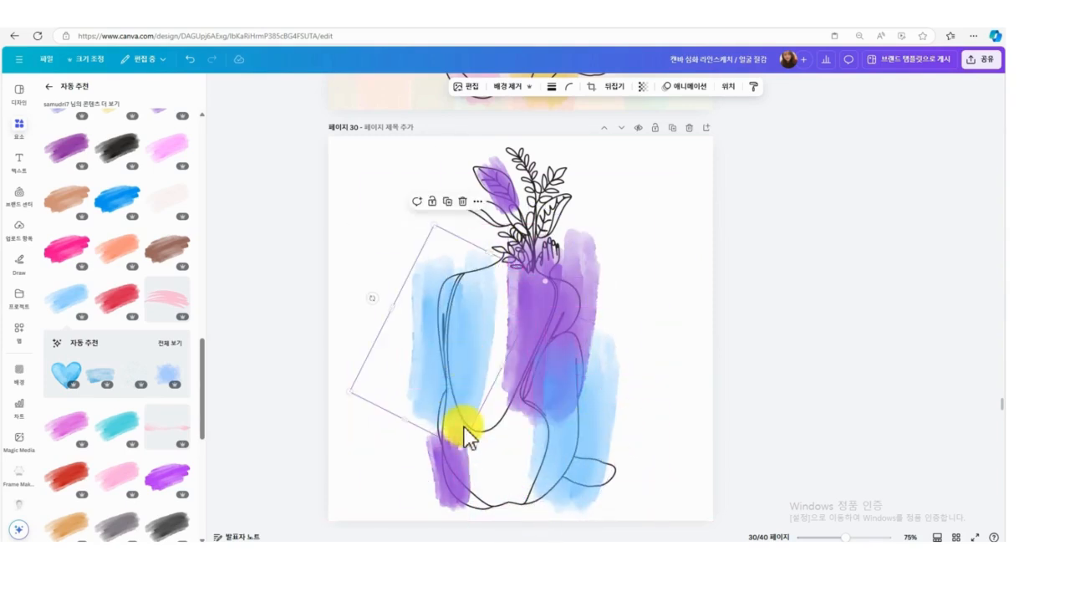
# Tilt and shrink the light blue stroke over the figure's left back, and delete the trial copy at the lower back.
pyautogui.moveTo(370, 298); pyautogui.dragTo(453, 327)
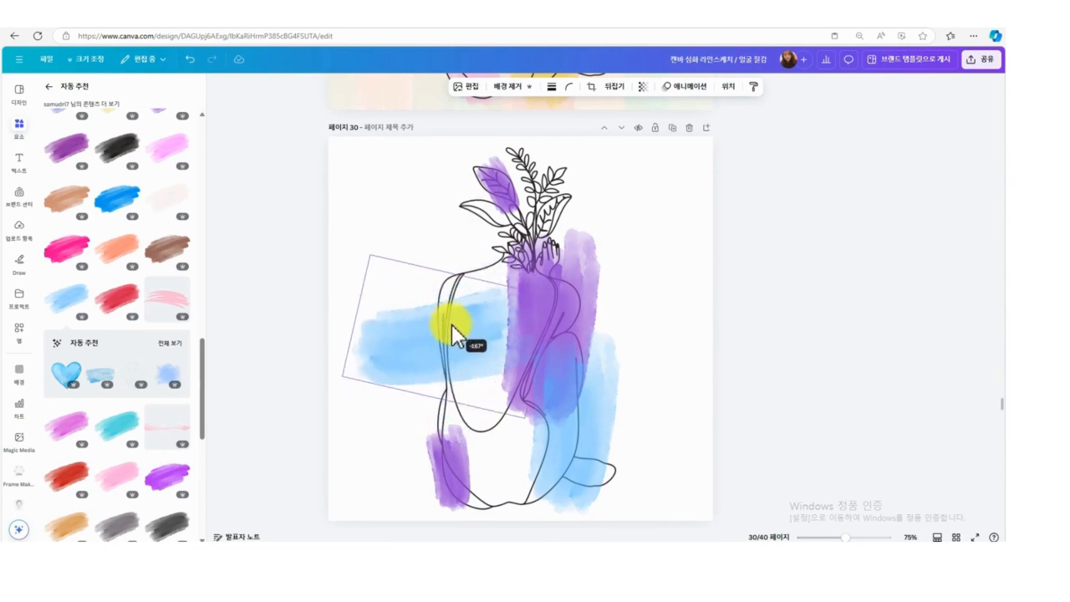
pyautogui.moveTo(334, 334)
pyautogui.mouseDown()
pyautogui.moveTo(490, 411)
pyautogui.moveTo(442, 406)
pyautogui.mouseUp()
pyautogui.moveTo(476, 316); pyautogui.dragTo(481, 281)
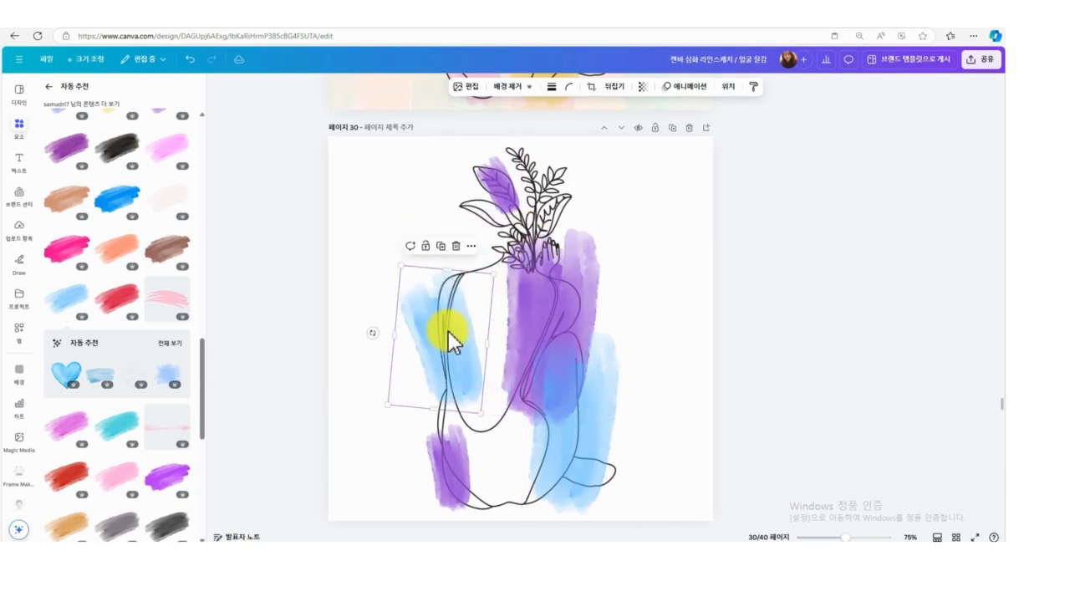
pyautogui.moveTo(453, 335)
pyautogui.mouseDown()
pyautogui.moveTo(466, 299)
pyautogui.moveTo(490, 437)
pyautogui.moveTo(491, 423)
pyautogui.mouseUp()
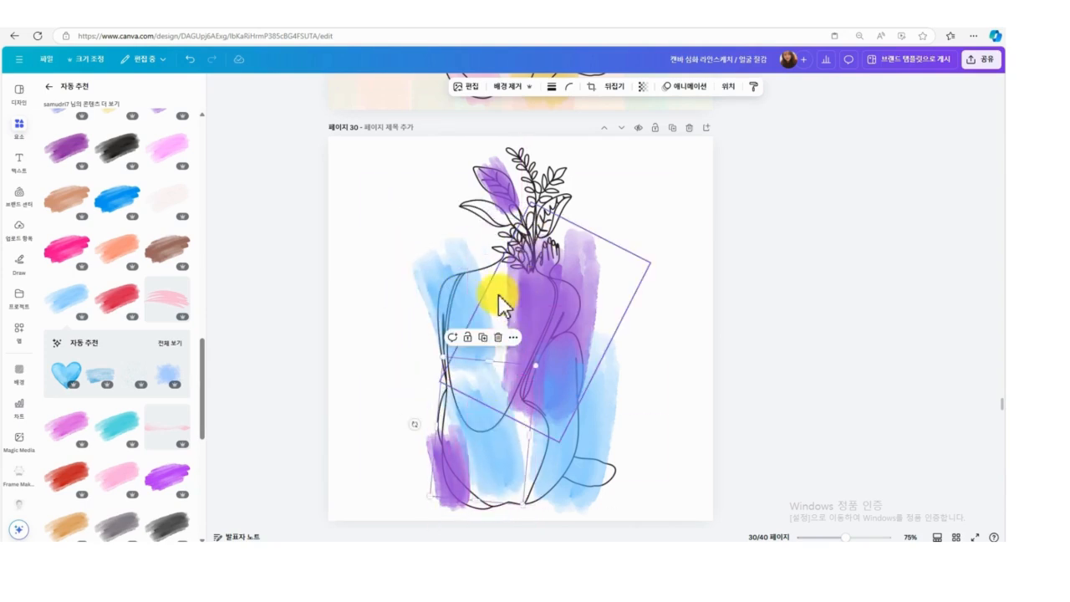
pyautogui.click(496, 338)
# Try a yellow and a teal watercolor stroke from the recommended graphics on the figure, and delete both.
pyautogui.scroll(-1, 87, 436)
pyautogui.scroll(-3, 92, 439)
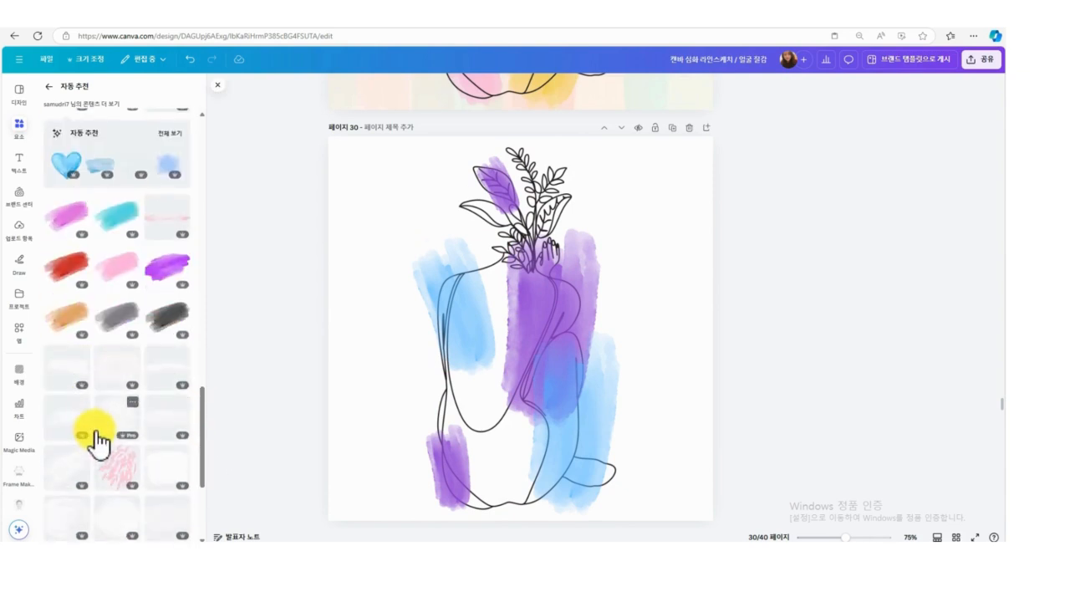
pyautogui.scroll(-2, 133, 368)
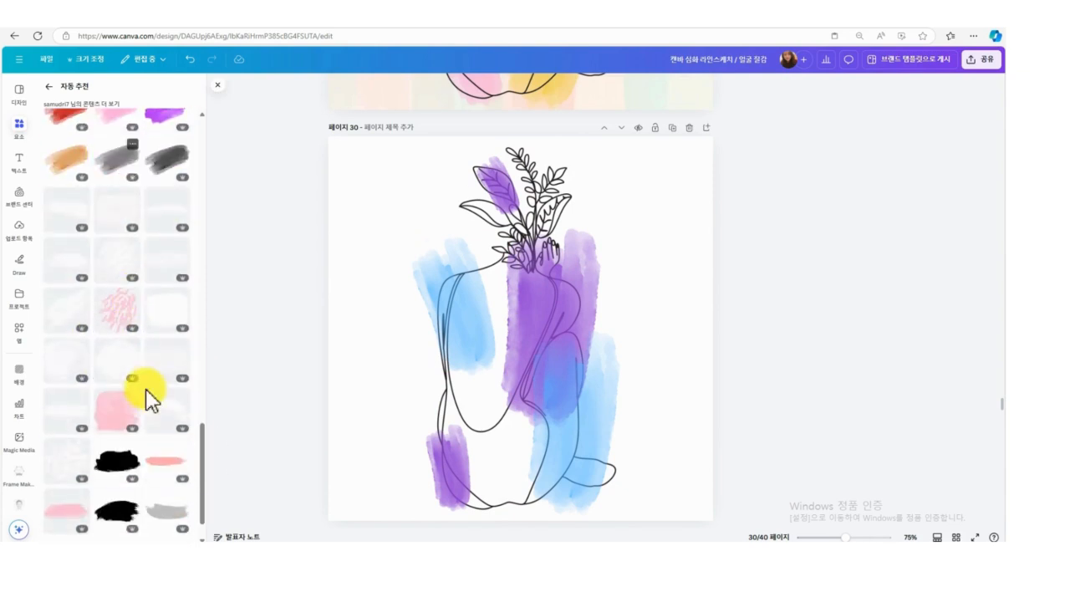
pyautogui.scroll(5, 155, 410)
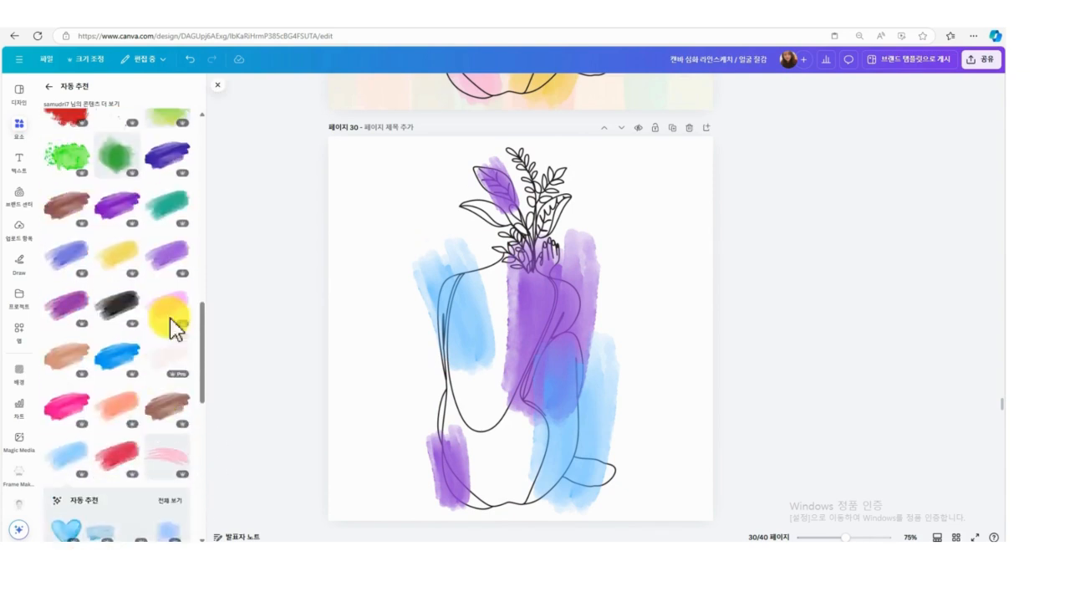
pyautogui.moveTo(386, 285)
pyautogui.mouseDown()
pyautogui.moveTo(536, 326)
pyautogui.moveTo(539, 299)
pyautogui.moveTo(504, 416)
pyautogui.mouseUp()
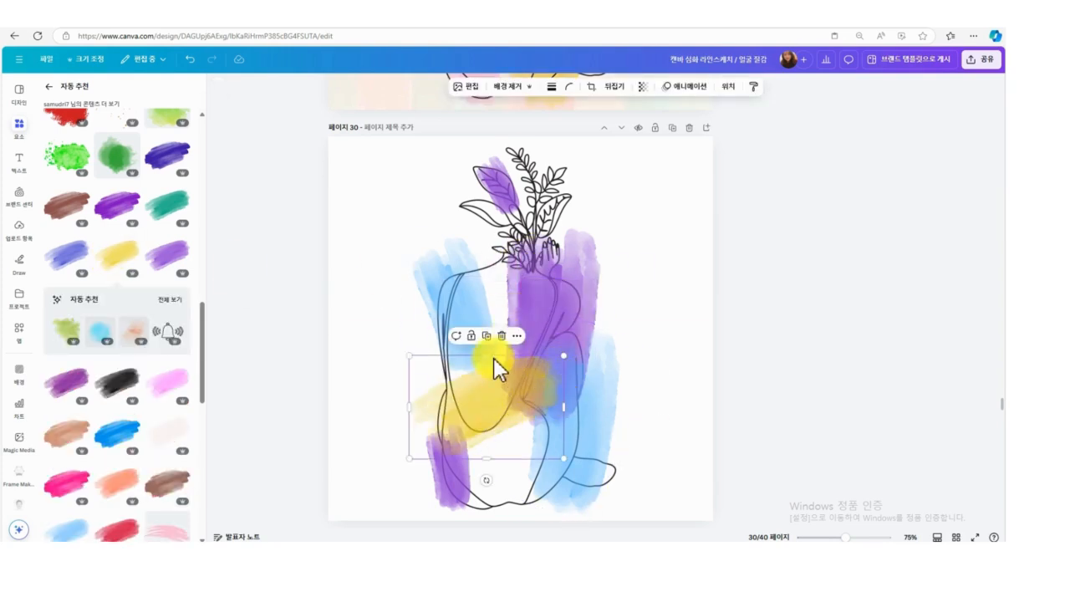
pyautogui.moveTo(487, 480)
pyautogui.mouseDown()
pyautogui.moveTo(508, 477)
pyautogui.moveTo(488, 479)
pyautogui.moveTo(409, 405)
pyautogui.moveTo(453, 393)
pyautogui.mouseUp()
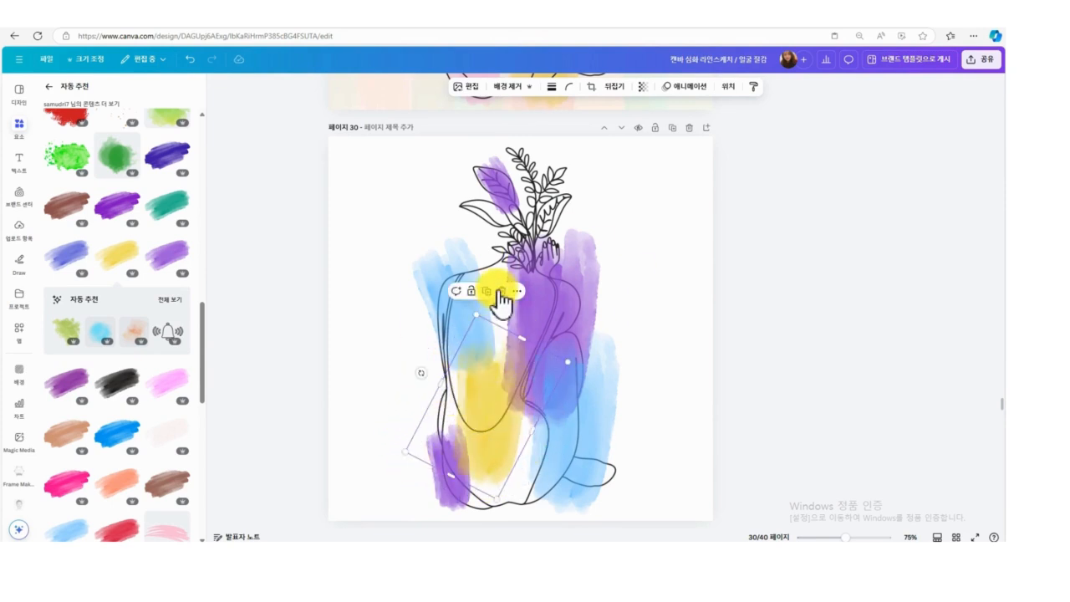
pyautogui.click(502, 291)
pyautogui.click(159, 201)
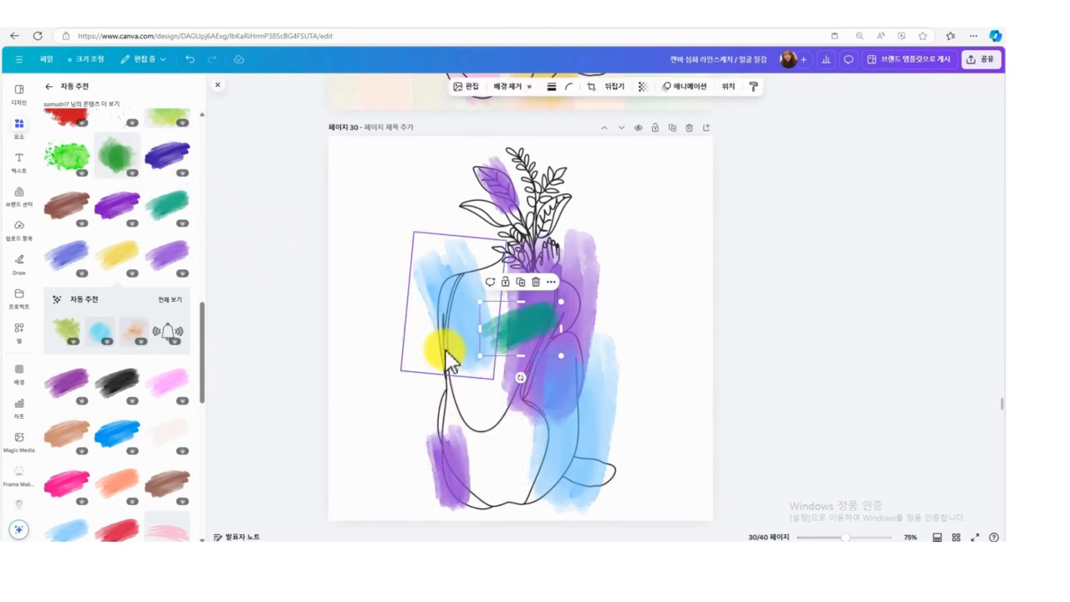
pyautogui.click(535, 282)
# Add the light pink watercolor stroke upright over the figure's lower back, with small copies over the stems and the upper-right leaf.
pyautogui.scroll(-1, 95, 392)
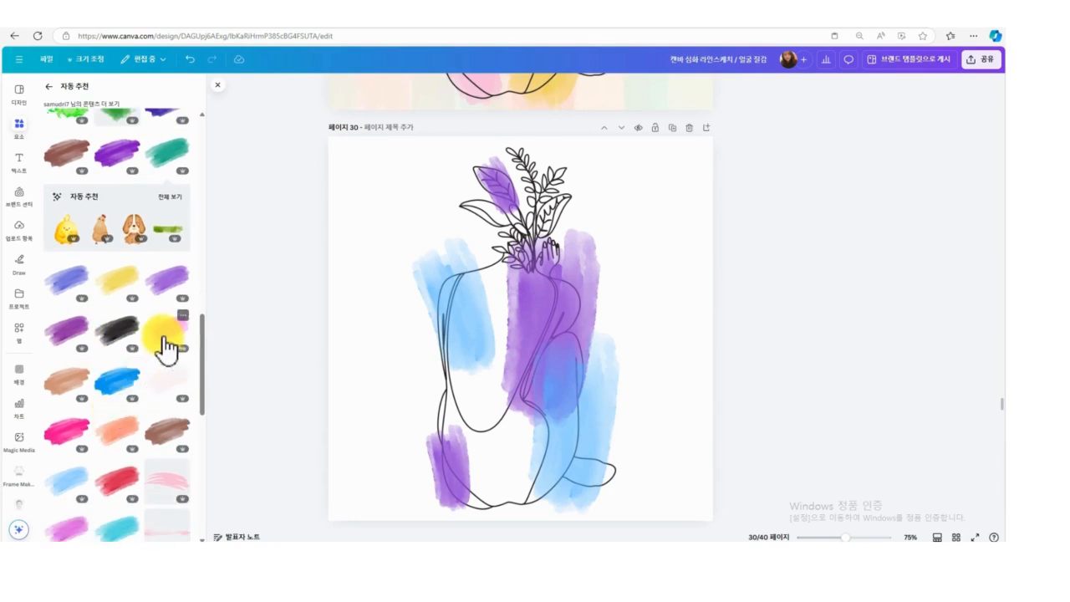
pyautogui.click(164, 338)
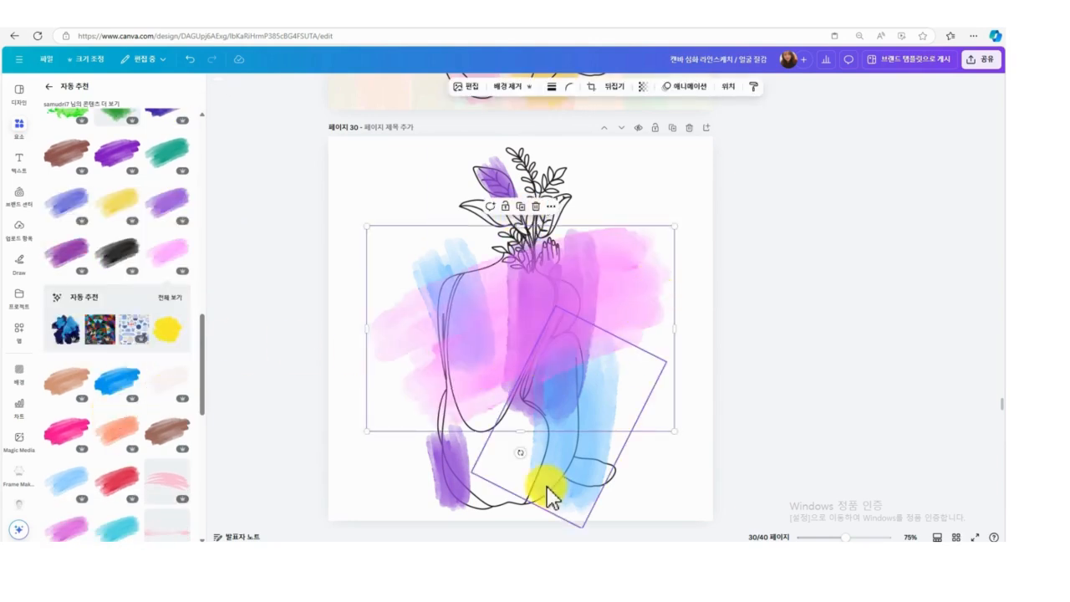
pyautogui.moveTo(519, 458)
pyautogui.mouseDown()
pyautogui.moveTo(471, 434)
pyautogui.moveTo(376, 269)
pyautogui.moveTo(418, 257)
pyautogui.mouseUp()
pyautogui.moveTo(520, 148)
pyautogui.mouseDown()
pyautogui.moveTo(504, 339)
pyautogui.moveTo(473, 364)
pyautogui.moveTo(476, 378)
pyautogui.mouseUp()
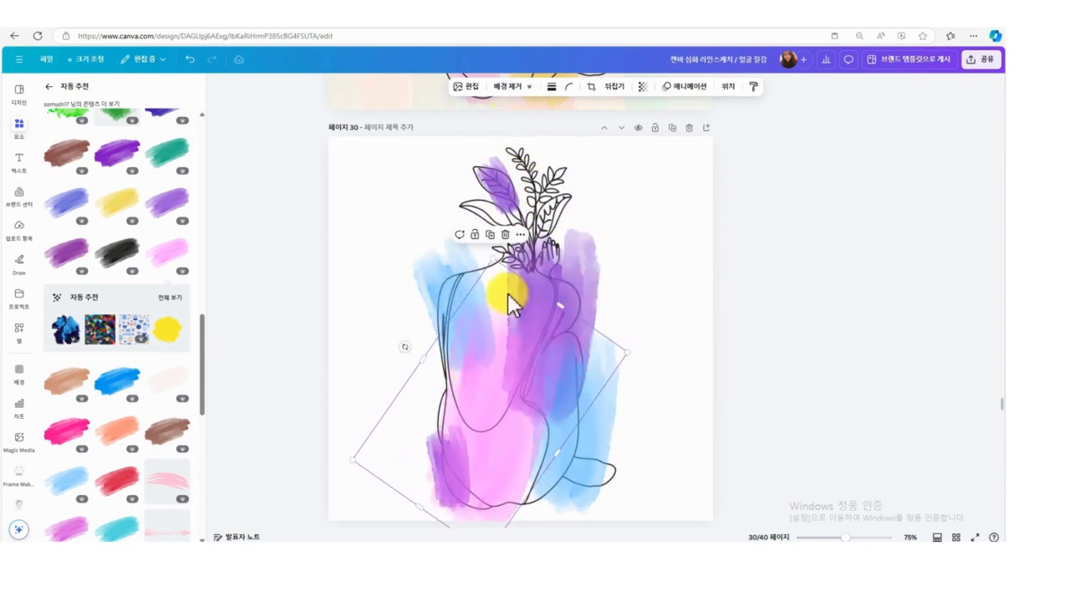
pyautogui.moveTo(493, 256)
pyautogui.mouseDown()
pyautogui.moveTo(512, 410)
pyautogui.moveTo(542, 237)
pyautogui.mouseUp()
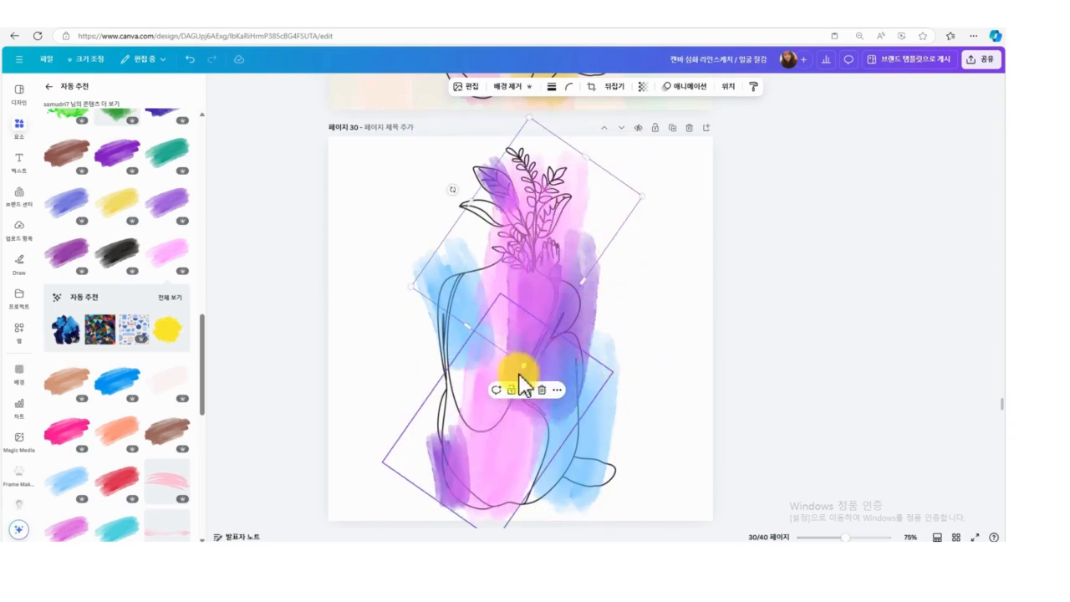
pyautogui.moveTo(522, 366)
pyautogui.mouseDown()
pyautogui.moveTo(563, 182)
pyautogui.moveTo(523, 158)
pyautogui.moveTo(559, 199)
pyautogui.moveTo(529, 180)
pyautogui.moveTo(552, 195)
pyautogui.moveTo(549, 184)
pyautogui.moveTo(532, 213)
pyautogui.mouseUp()
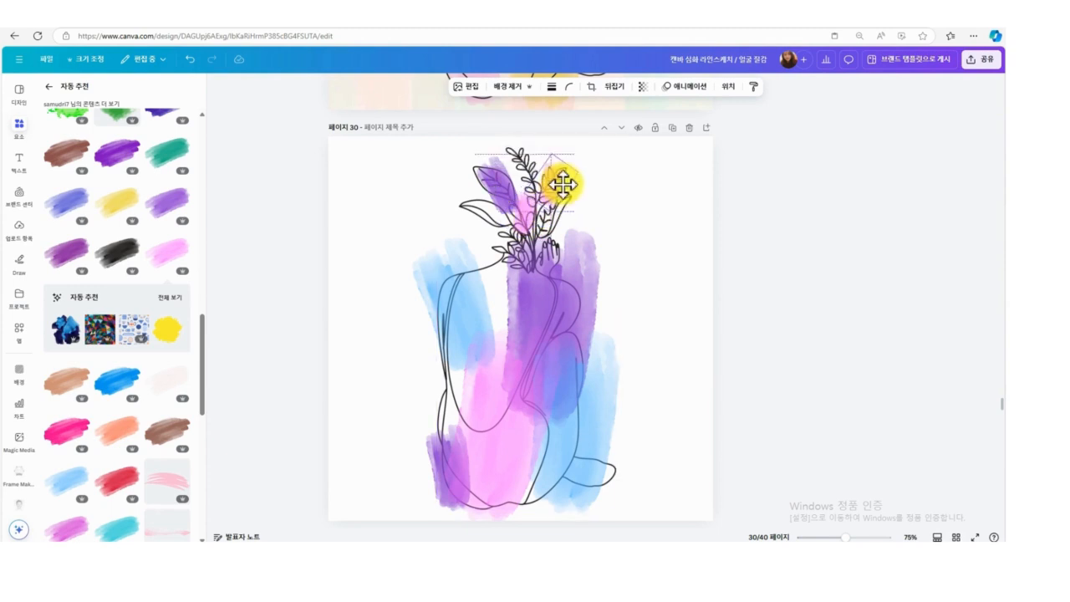
# Shift the purple and light blue strokes on the figure's right side outward and nudge the pink stroke over the lower back.
pyautogui.moveTo(553, 323); pyautogui.dragTo(561, 312)
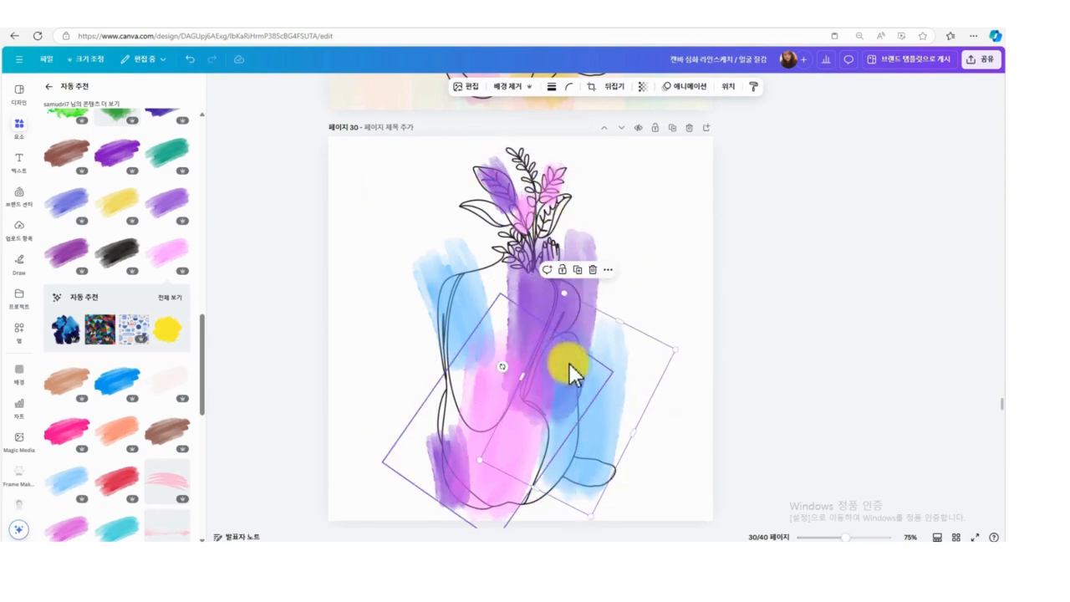
pyautogui.moveTo(572, 399); pyautogui.dragTo(580, 421)
pyautogui.click(486, 437)
pyautogui.moveTo(487, 438)
pyautogui.mouseDown()
pyautogui.moveTo(579, 298)
pyautogui.moveTo(491, 437)
pyautogui.mouseUp()
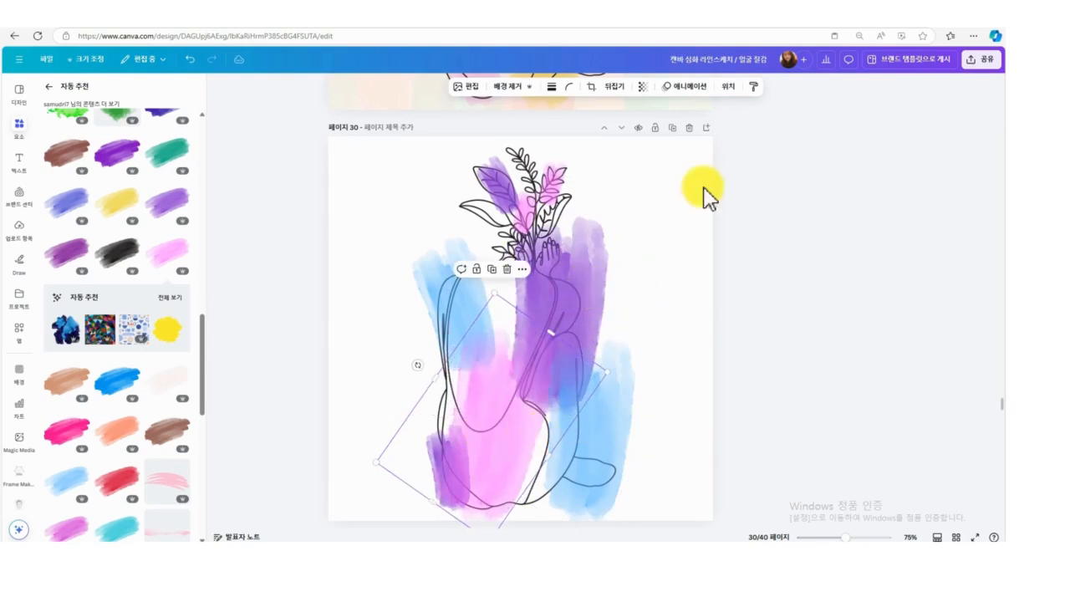
# Bring the seated-woman line drawing in front of all the watercolor strokes in the layer order.
pyautogui.click(740, 86)
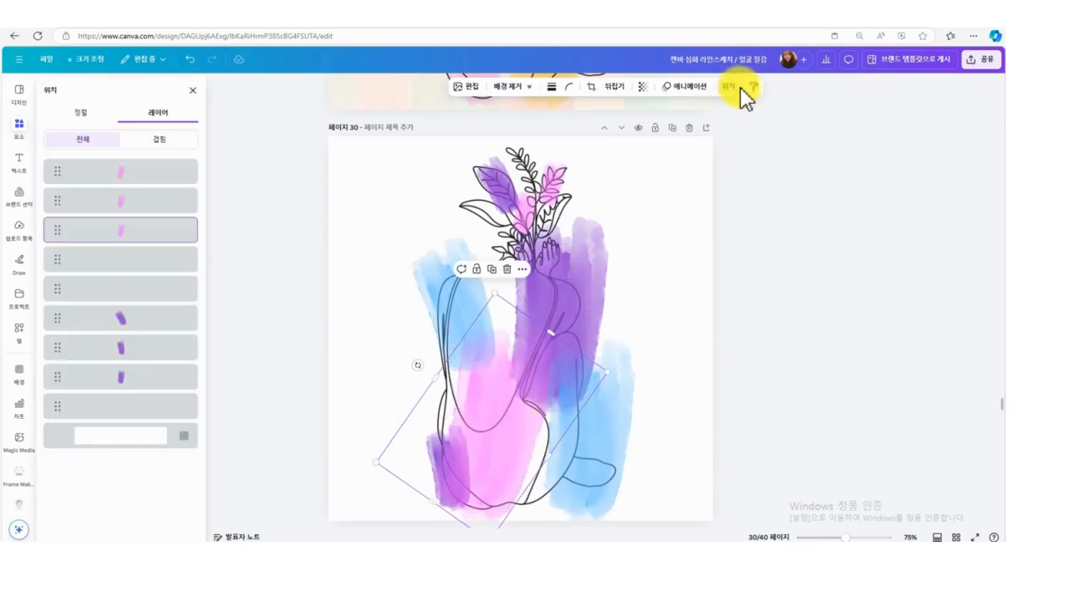
pyautogui.click(91, 405)
pyautogui.moveTo(93, 341); pyautogui.dragTo(90, 162)
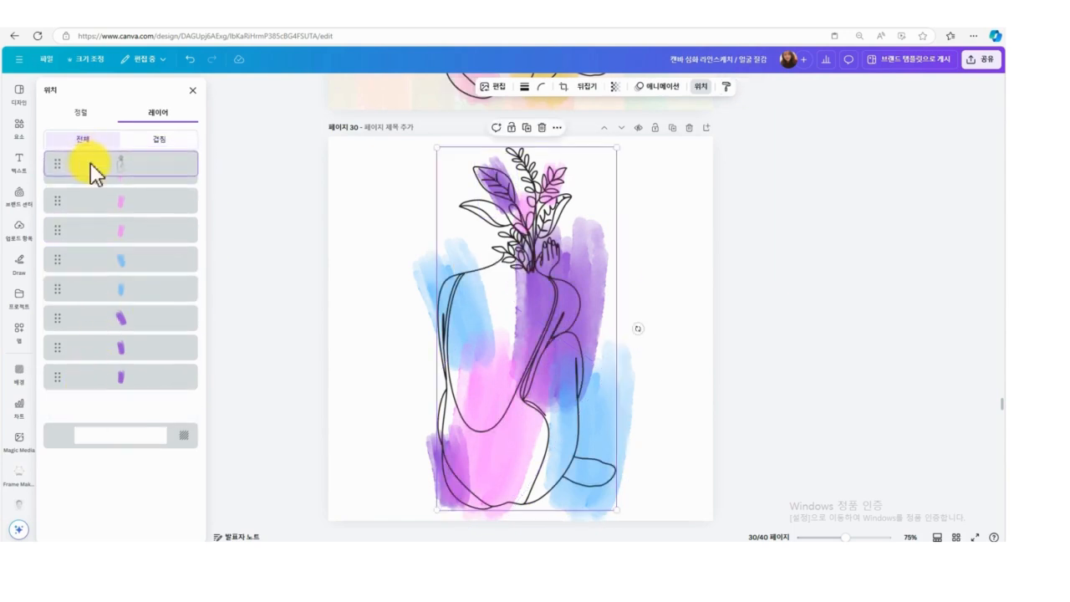
# Nudge the line drawing slightly to the right and shrink the light blue stroke over the right hip.
pyautogui.click(701, 292)
pyautogui.moveTo(585, 442); pyautogui.dragTo(588, 442)
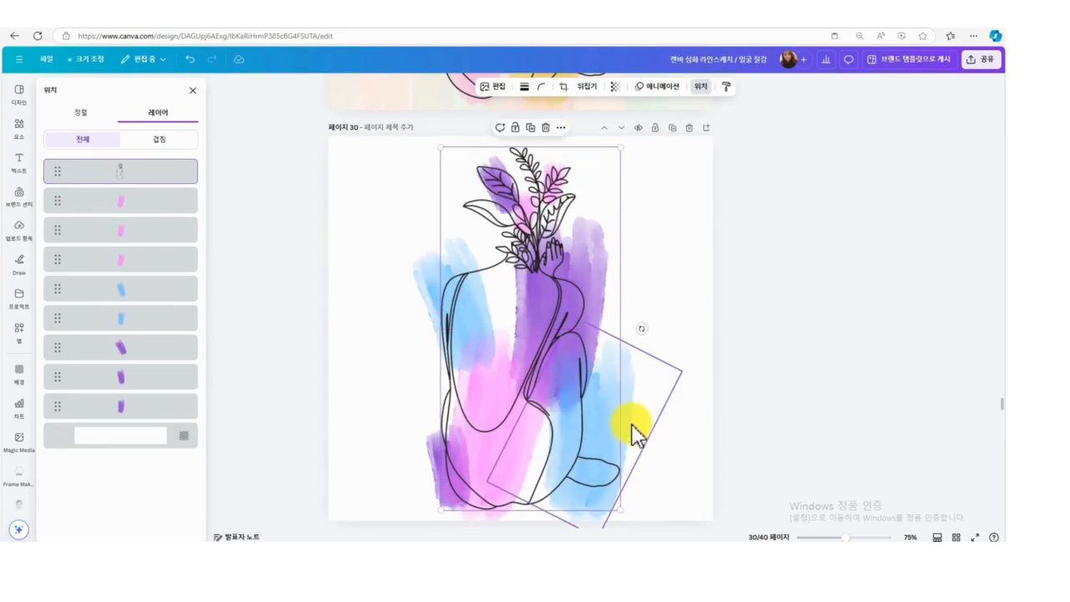
pyautogui.click(633, 427)
pyautogui.moveTo(682, 372); pyautogui.dragTo(668, 394)
# Compare the strokes on page 30 with page 29 and check the individual blue and pink strokes' placement.
pyautogui.scroll(1, 675, 422)
pyautogui.scroll(3, 675, 418)
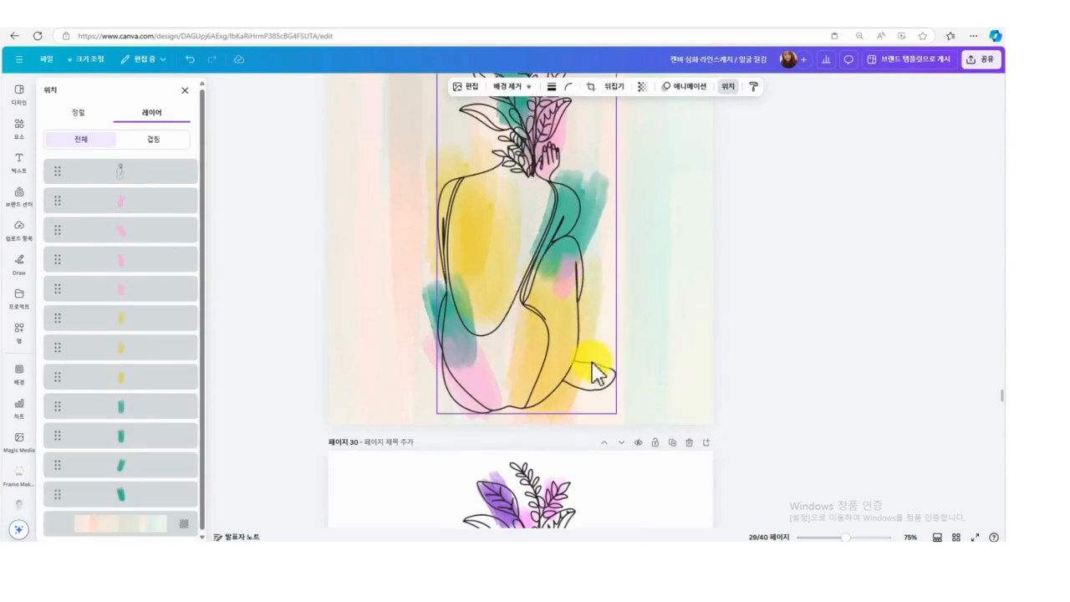
pyautogui.scroll(1, 593, 373)
pyautogui.scroll(-5, 585, 342)
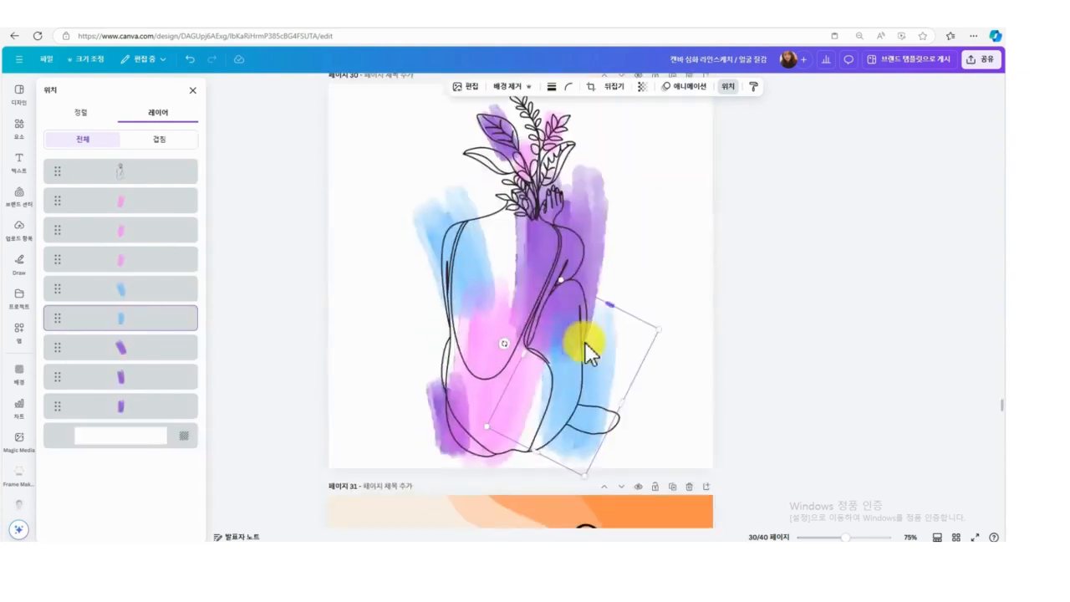
pyautogui.click(585, 341)
pyautogui.click(432, 409)
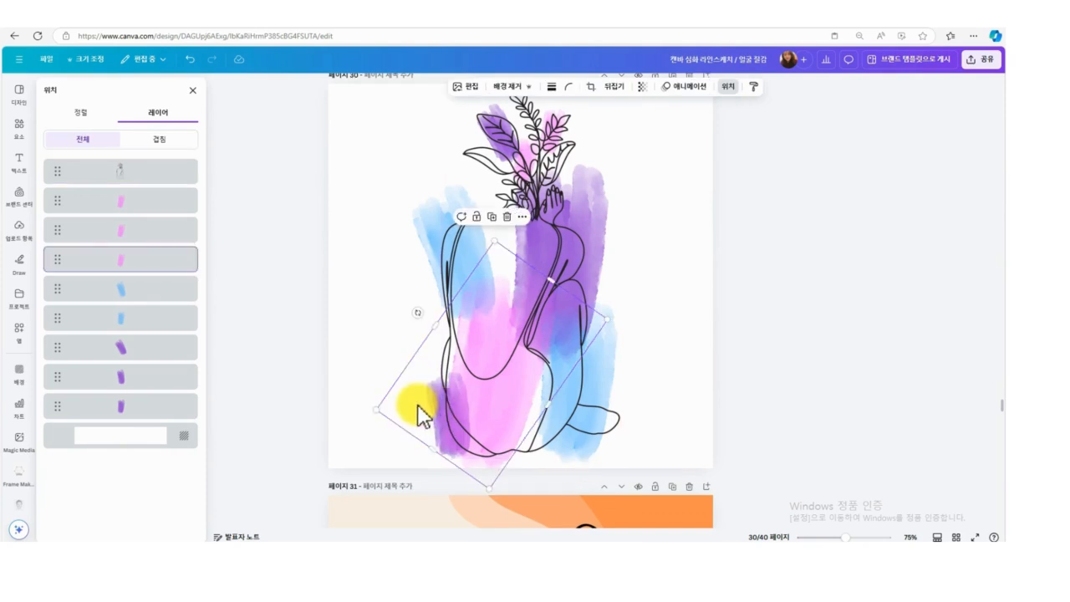
pyautogui.click(423, 235)
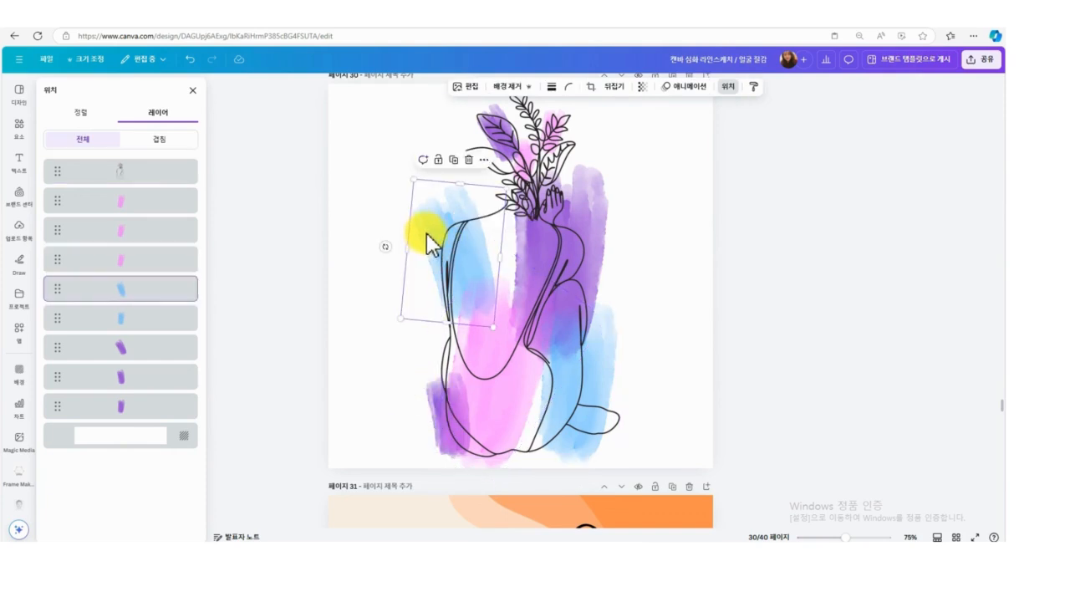
# Search the elements for "background" and limit the results to photos.
pyautogui.click(675, 224)
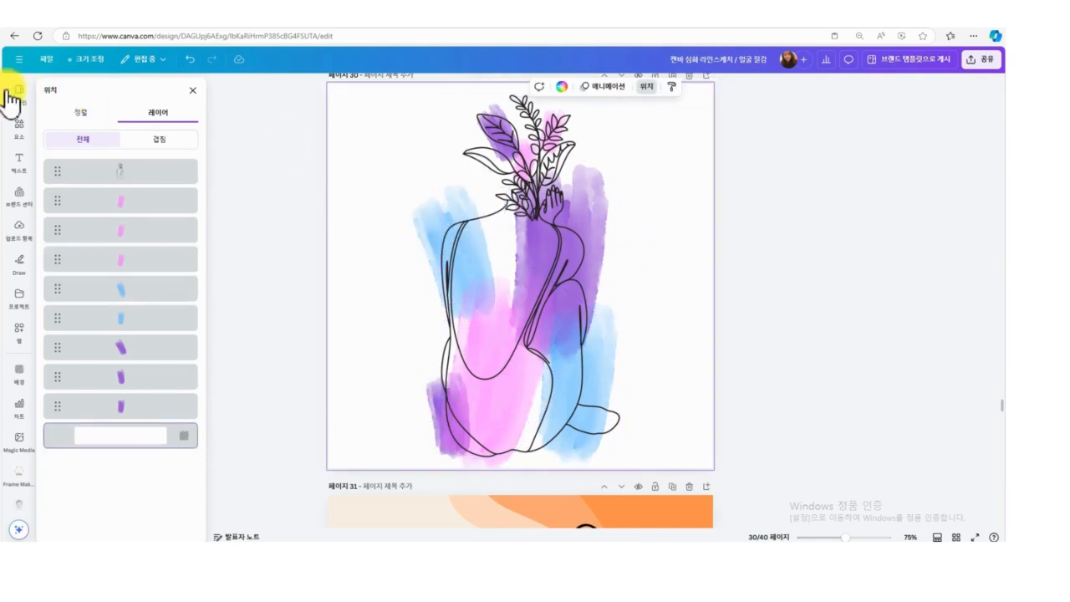
pyautogui.click(19, 125)
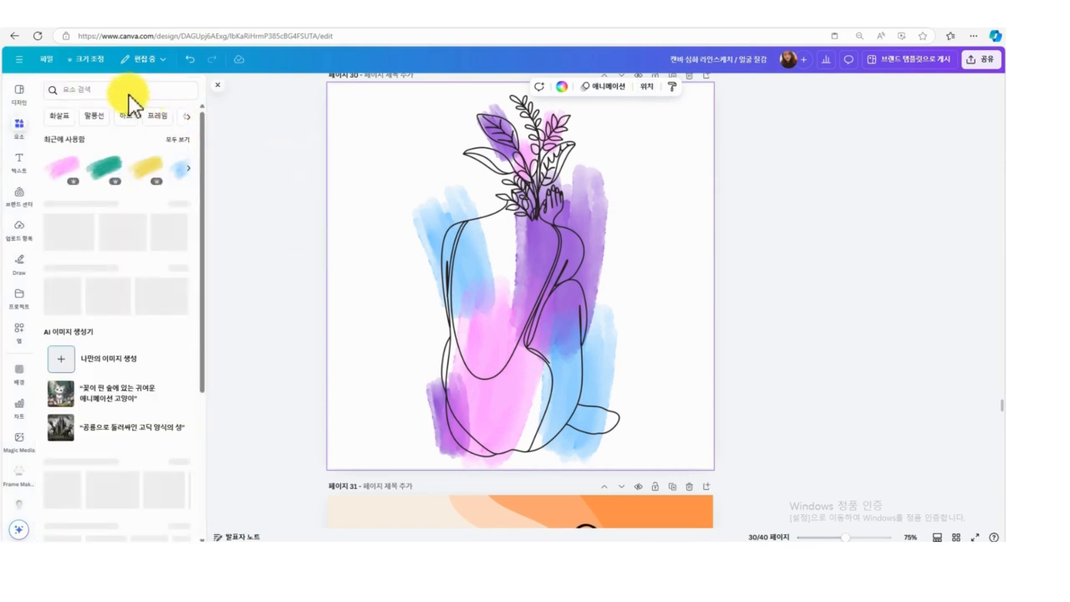
pyautogui.click(131, 90)
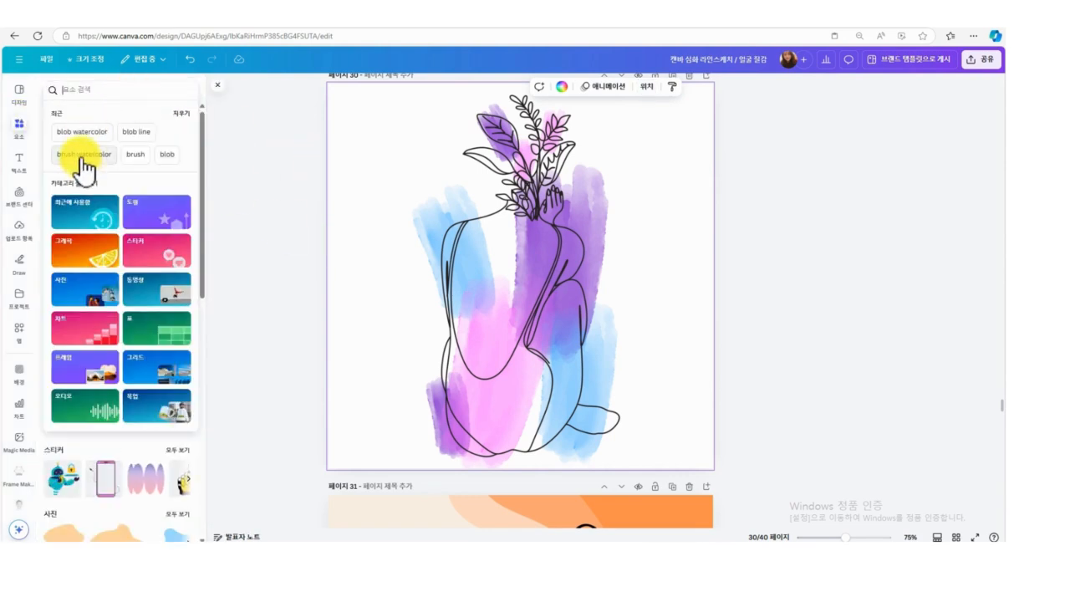
pyautogui.click(137, 91)
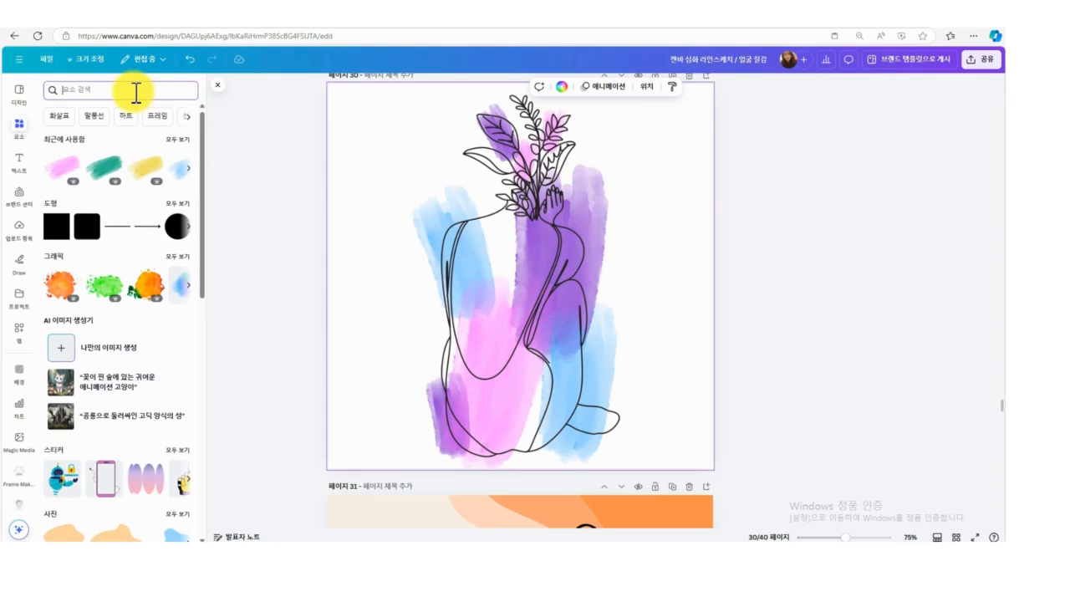
pyautogui.write('back')
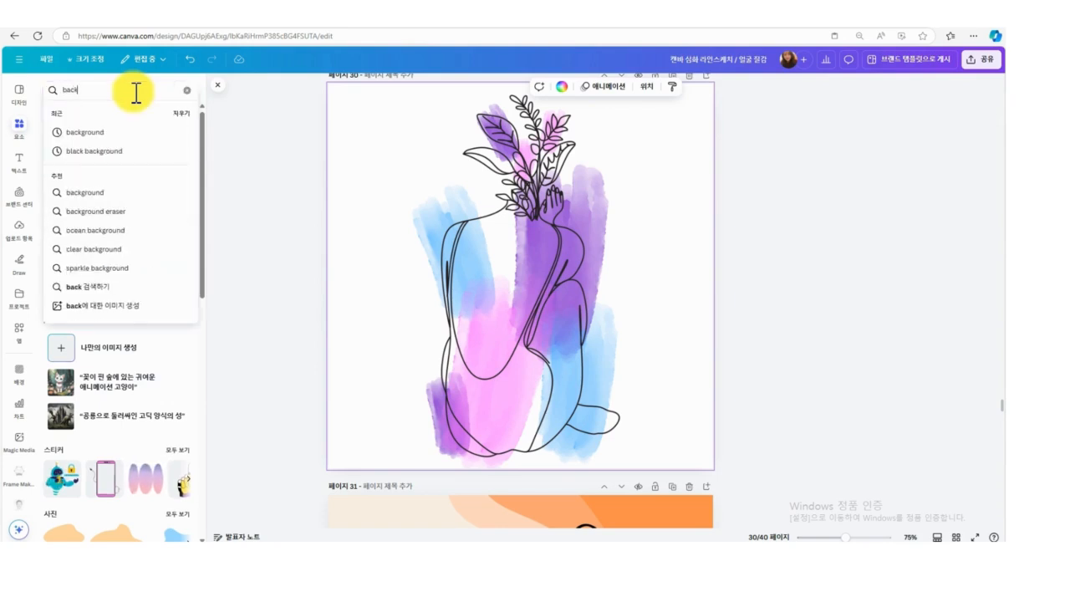
pyautogui.click(106, 134)
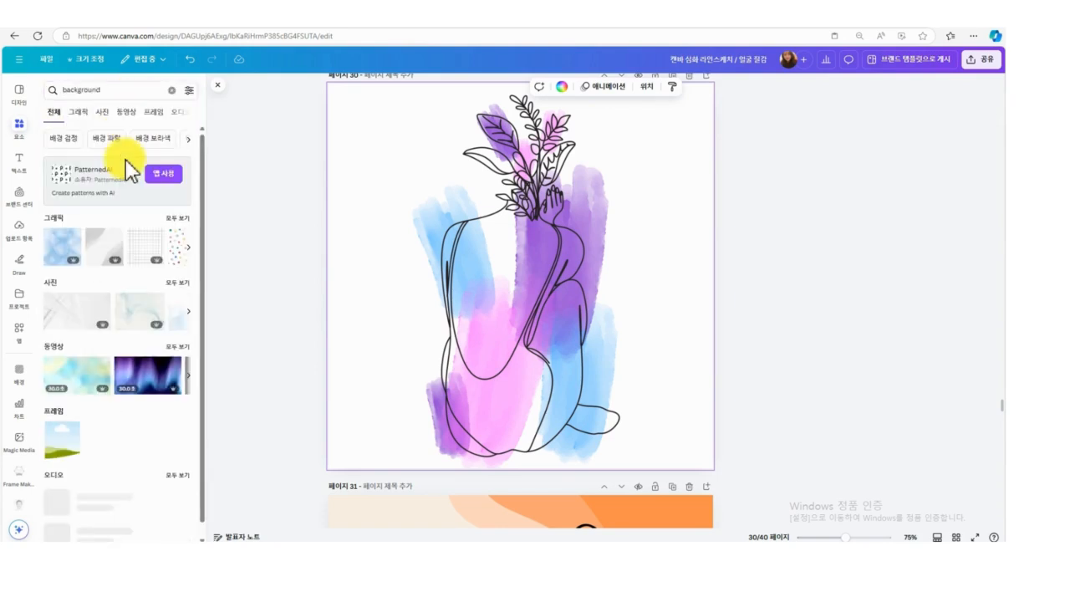
pyautogui.click(101, 112)
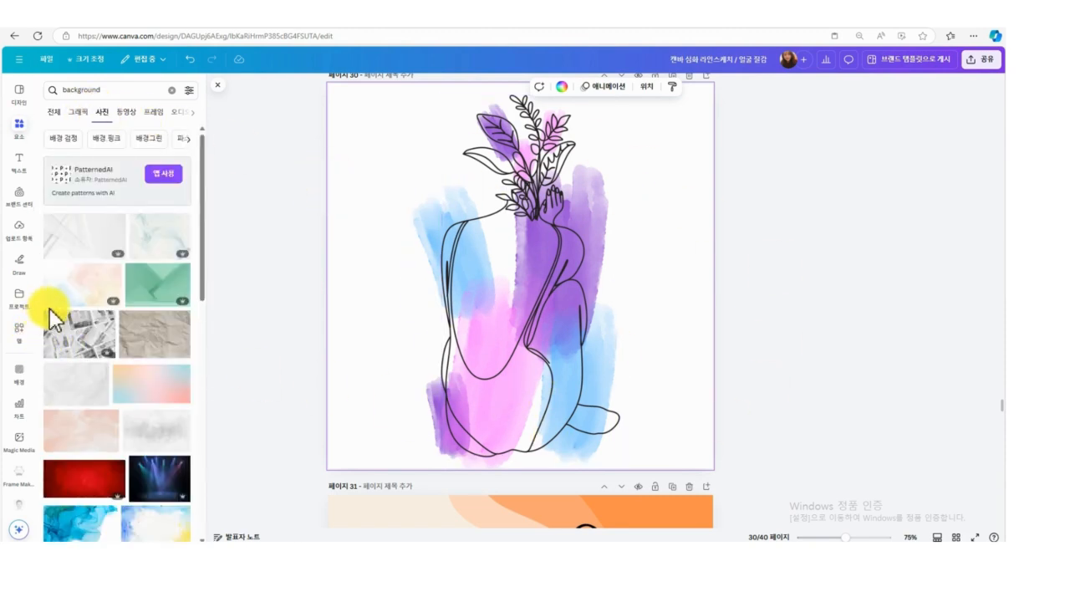
# Add the pale yellow-to-mint pastel gradient photo to page 30 and set it as the page background.
pyautogui.scroll(-5, 133, 412)
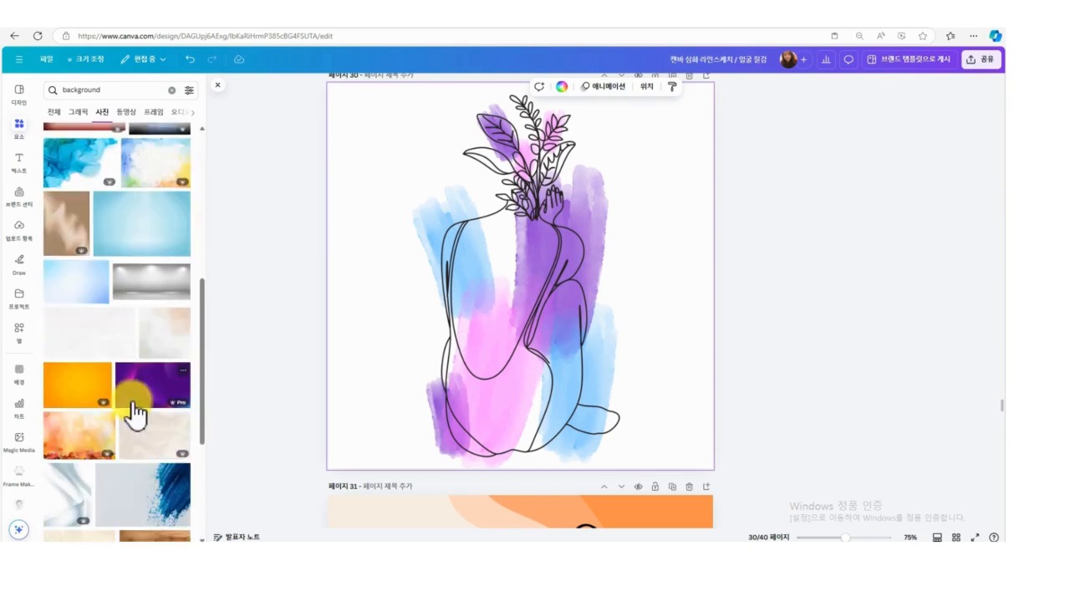
pyautogui.scroll(-5, 133, 412)
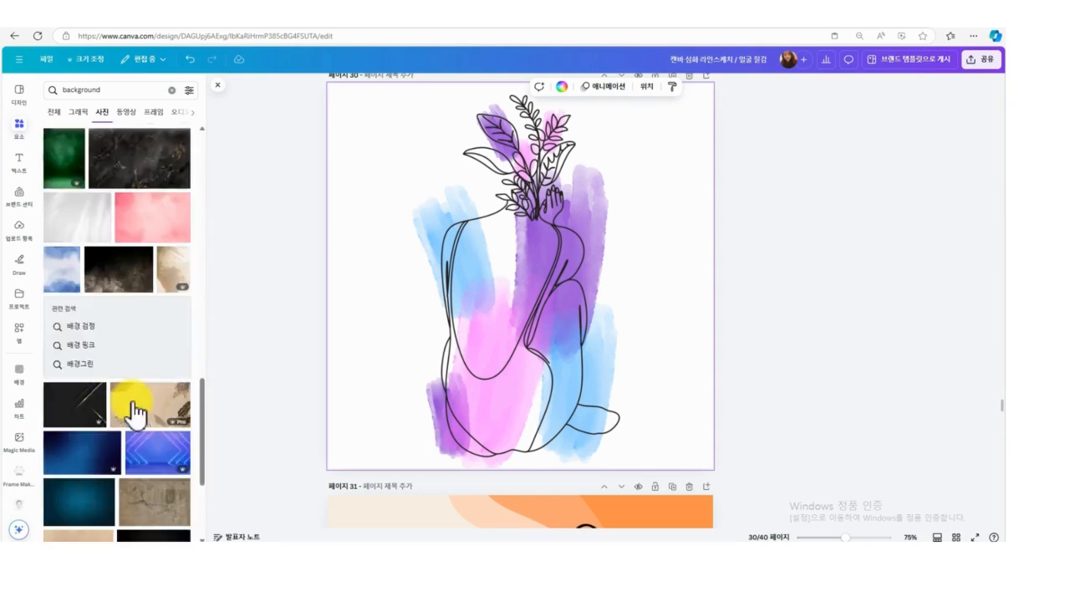
pyautogui.scroll(-10, 133, 412)
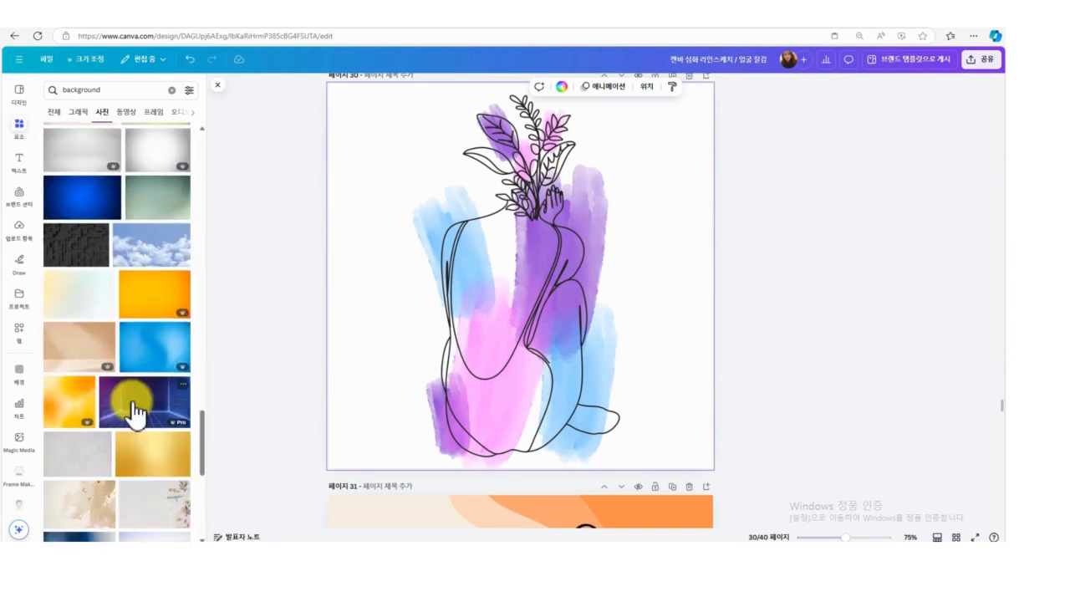
pyautogui.click(94, 299)
pyautogui.rightClick(481, 255)
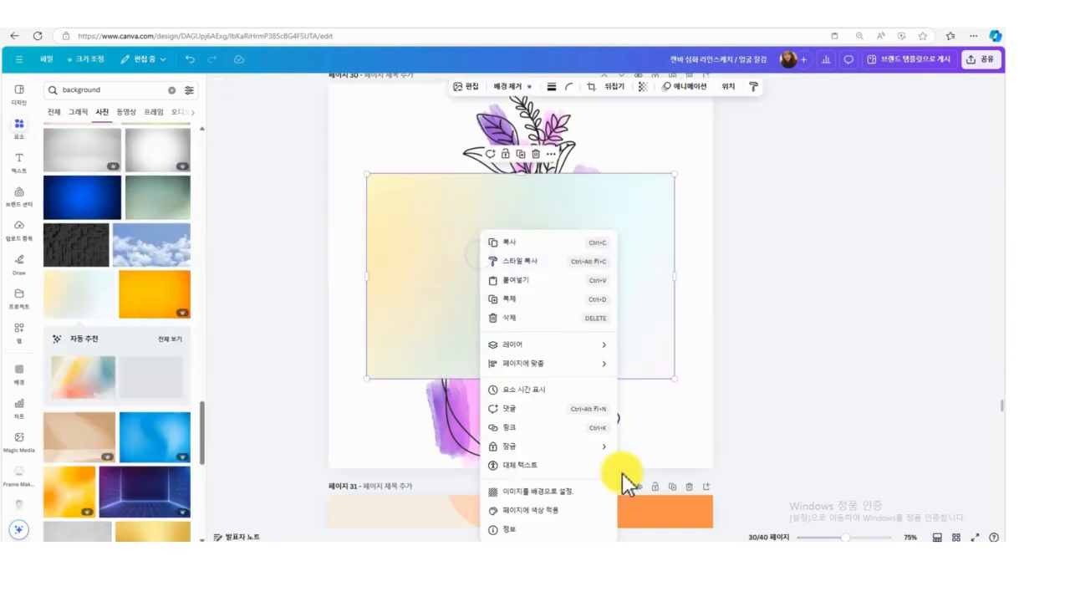
pyautogui.click(555, 492)
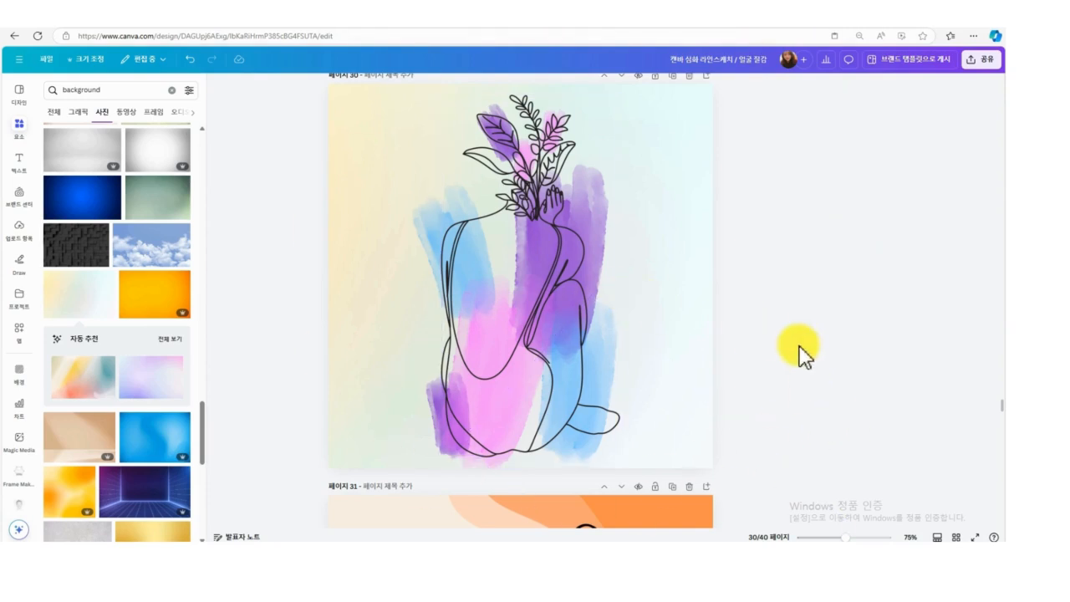
# Add a blank page after page 31 and paste a copy of page 31's hat-woman line drawing onto it.
pyautogui.scroll(-5, 800, 355)
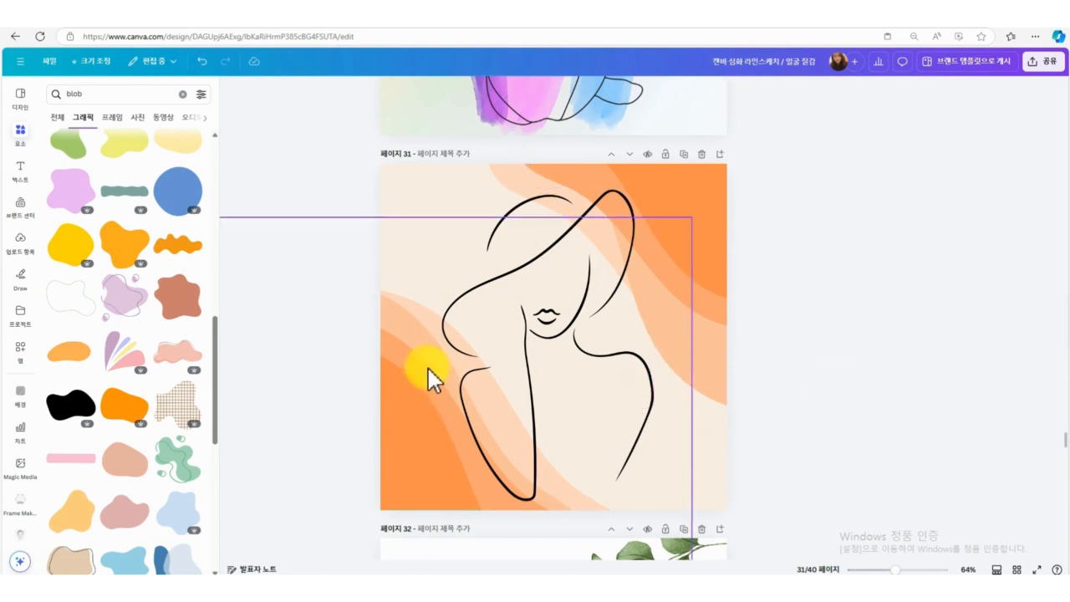
pyautogui.scroll(-1, 406, 369)
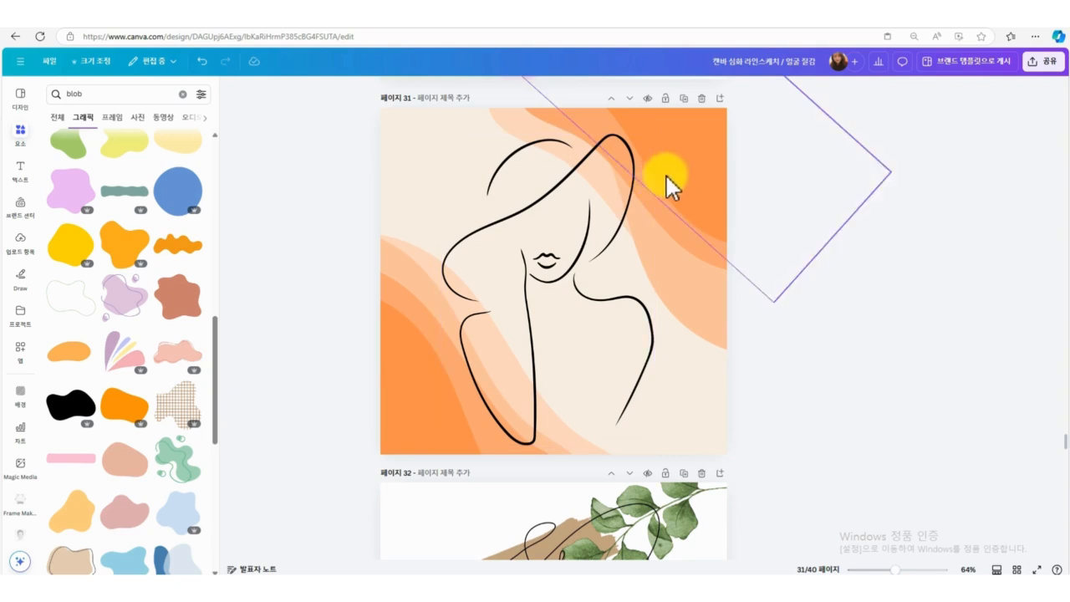
pyautogui.click(719, 97)
pyautogui.scroll(4, 595, 410)
pyautogui.click(535, 230)
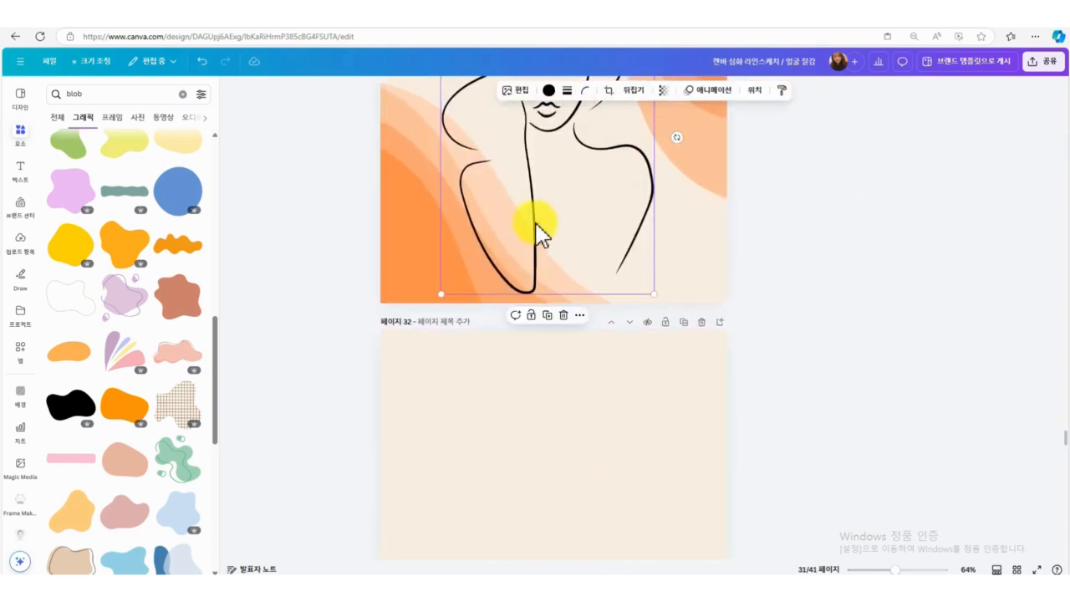
pyautogui.scroll(-2, 536, 250)
pyautogui.click(523, 399)
pyautogui.hotkey('ctrl', 'v')
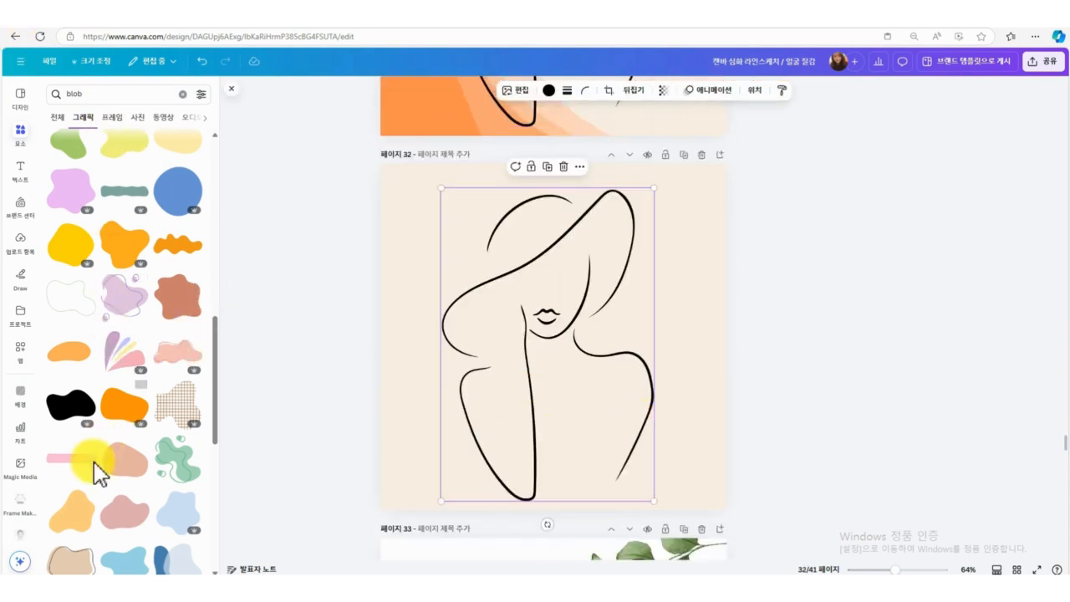
# Browse the blob graphics and add the light orange irregular blob to page 32.
pyautogui.scroll(-2, 143, 508)
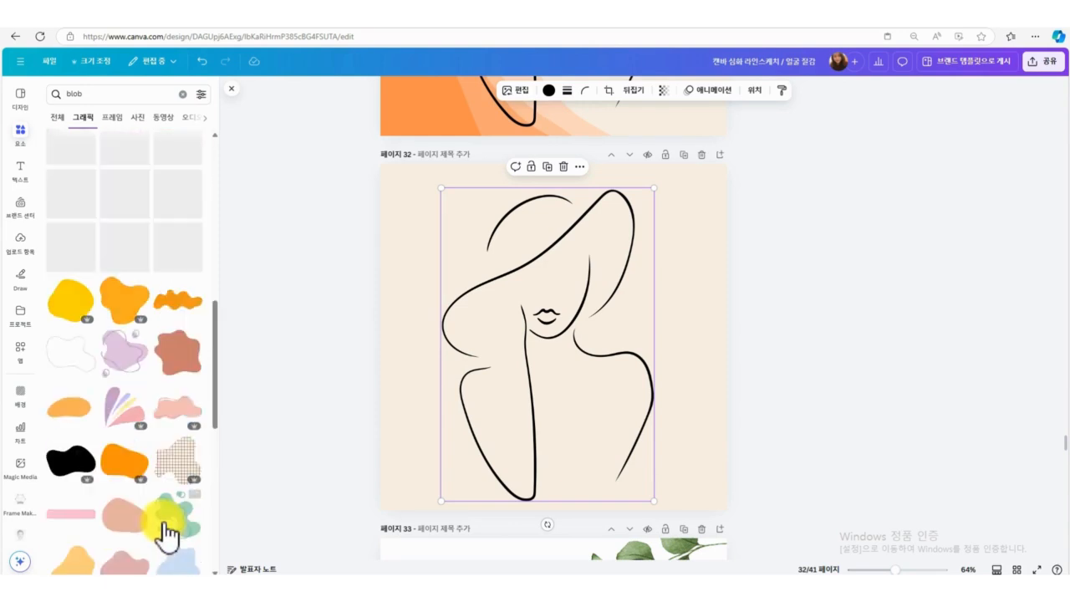
pyautogui.scroll(4, 159, 518)
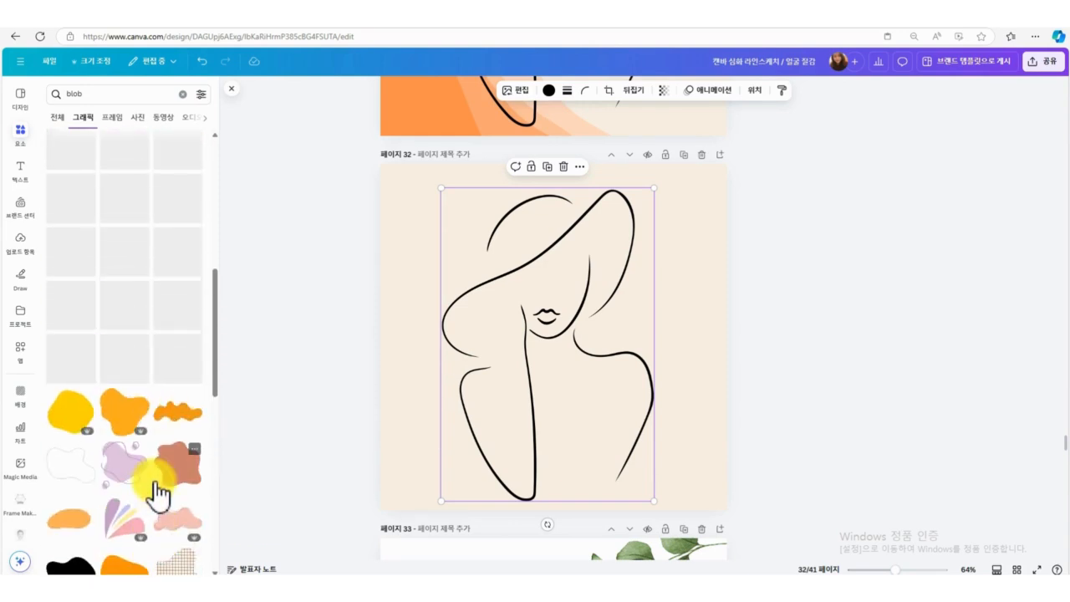
pyautogui.scroll(2, 153, 467)
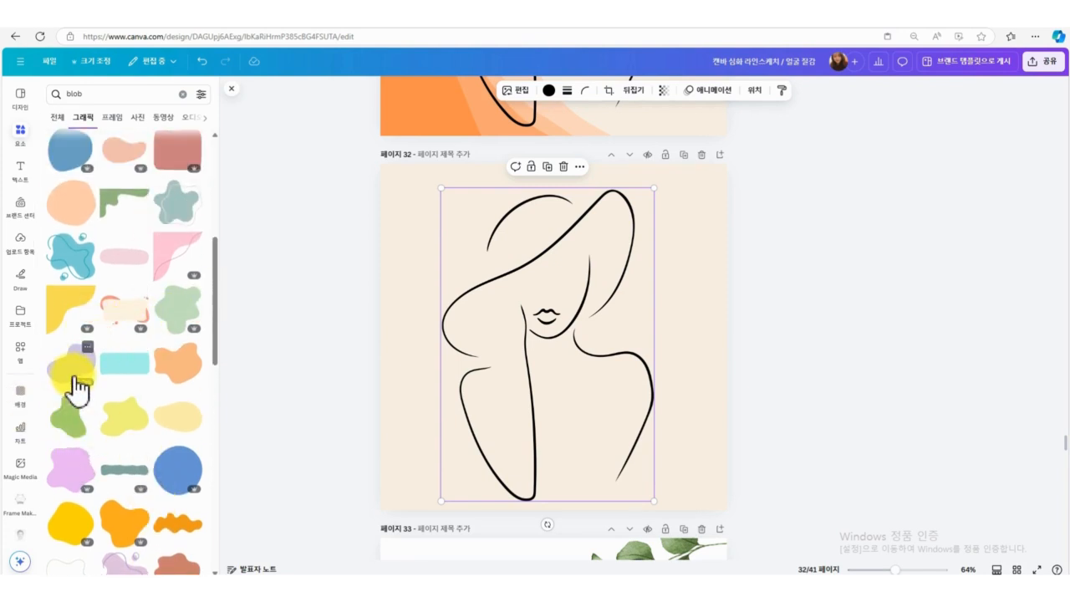
pyautogui.click(177, 372)
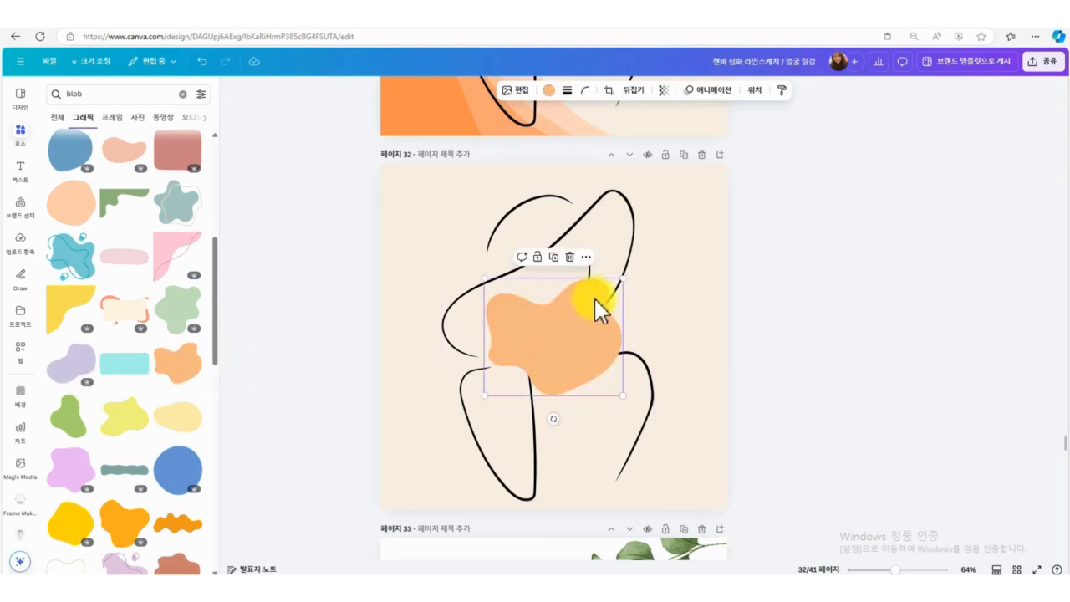
pyautogui.press('Delete')
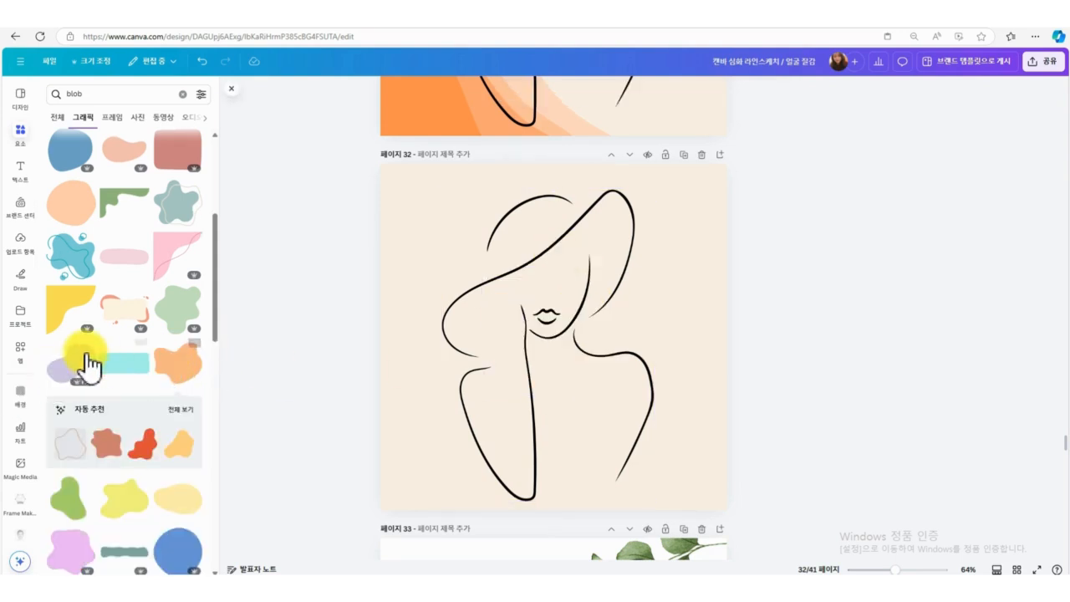
pyautogui.scroll(-1, 167, 368)
pyautogui.click(184, 255)
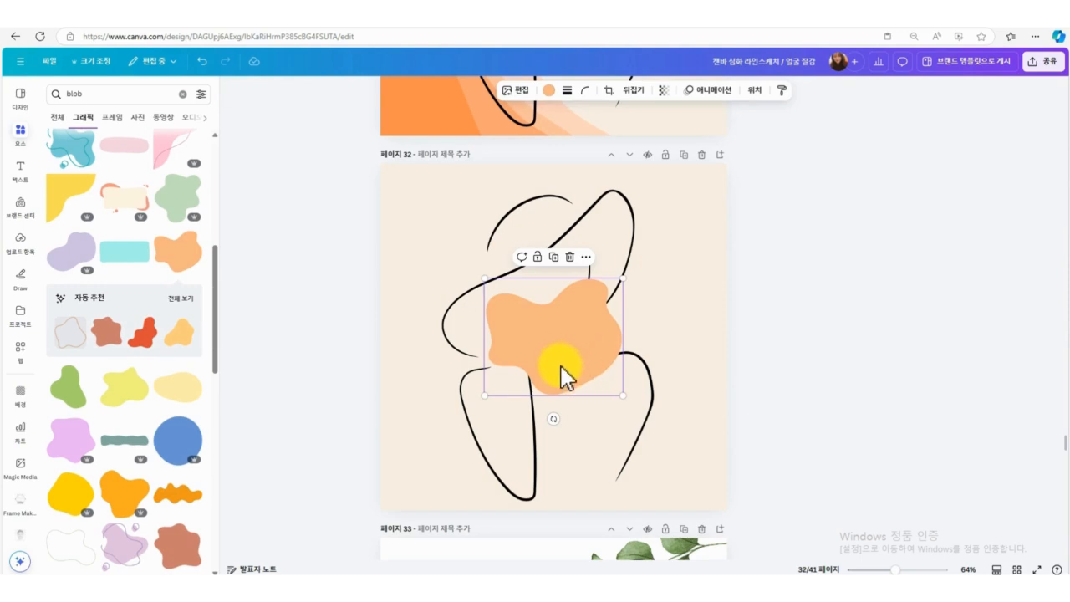
# Rotate the orange blob to a diagonal angle and move it partly off page 32's left edge beside the figure's arm.
pyautogui.moveTo(553, 419); pyautogui.dragTo(486, 383)
pyautogui.moveTo(573, 341); pyautogui.dragTo(506, 282)
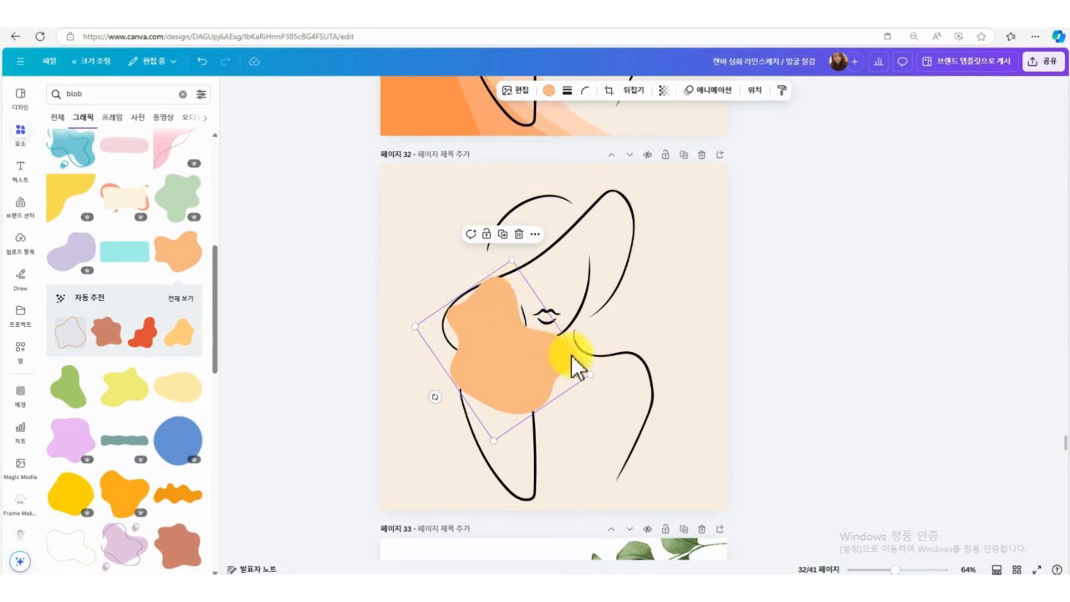
pyautogui.moveTo(511, 337); pyautogui.dragTo(452, 414)
# Using page 31 as a reference, slightly enlarge the orange blob and tuck it into page 32's lower-left corner.
pyautogui.scroll(-1, 312, 444)
pyautogui.scroll(3, 497, 220)
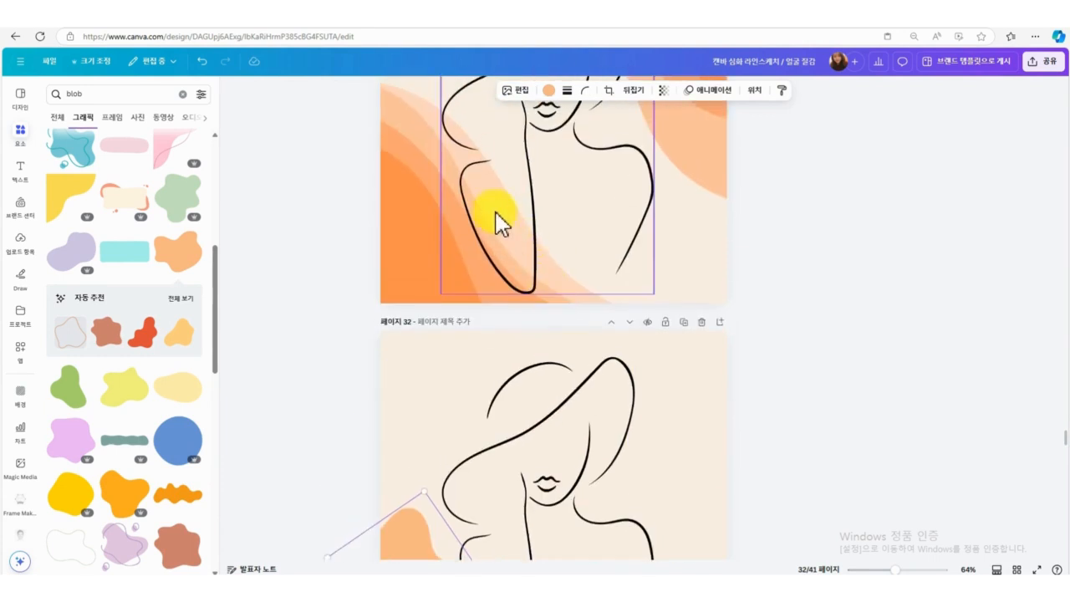
pyautogui.scroll(3, 534, 280)
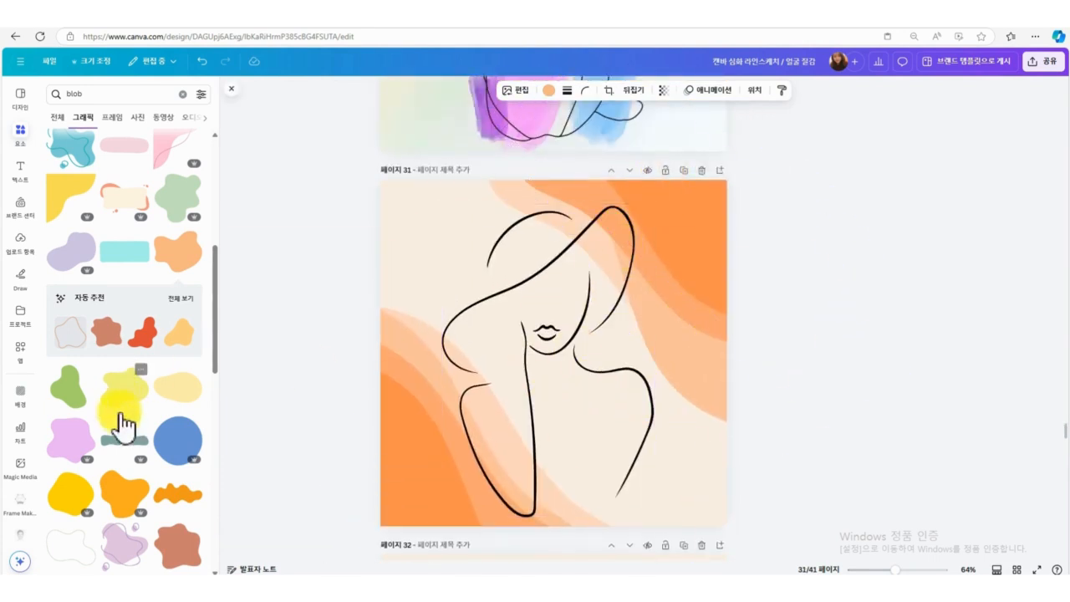
pyautogui.scroll(-1, 406, 430)
pyautogui.scroll(-3, 401, 430)
pyautogui.scroll(-2, 437, 501)
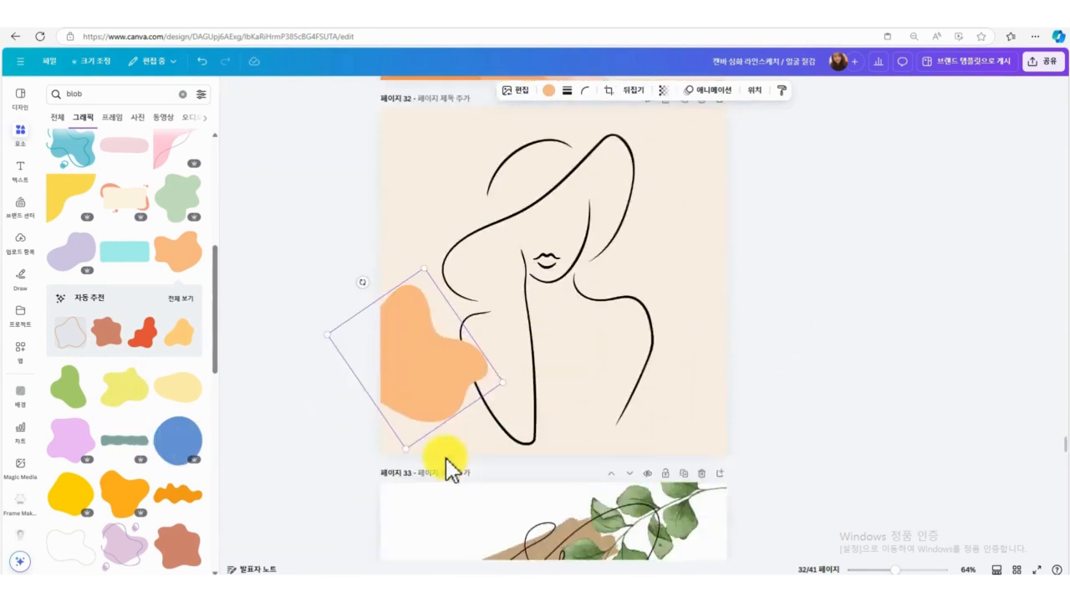
pyautogui.moveTo(443, 399); pyautogui.dragTo(510, 473)
pyautogui.moveTo(439, 448); pyautogui.dragTo(419, 466)
pyautogui.scroll(3, 468, 451)
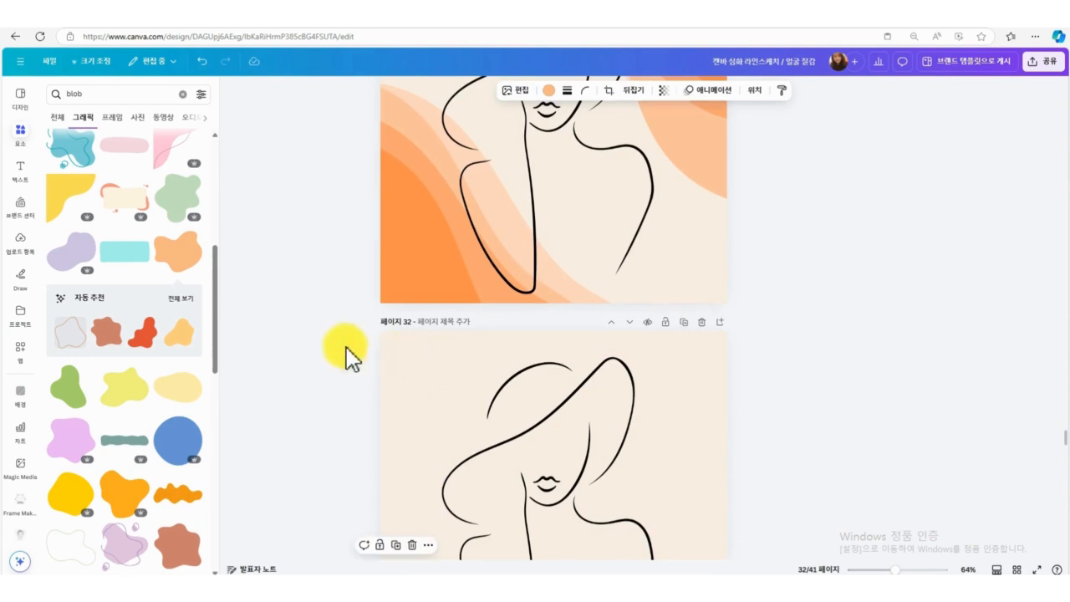
pyautogui.scroll(-3, 640, 226)
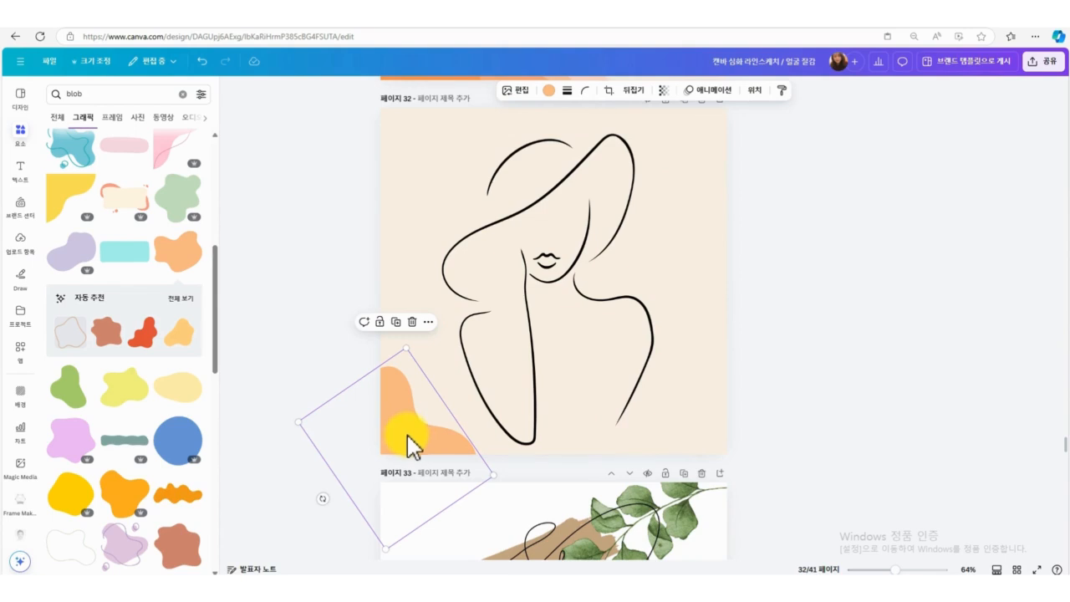
# Try custom orange and violet shades on the corner blob and recolor it deep purple.
pyautogui.click(549, 92)
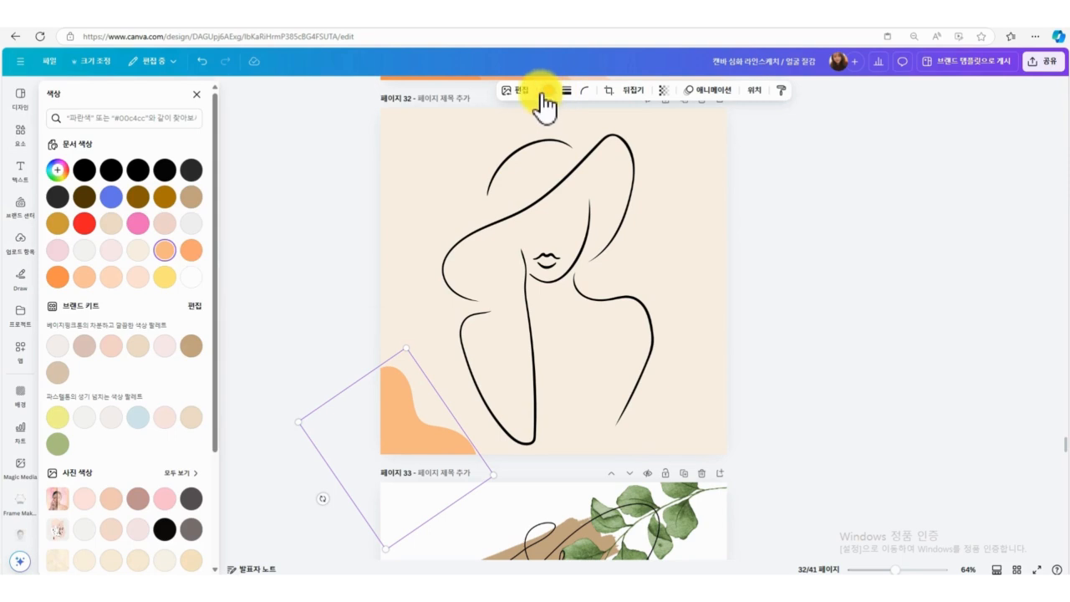
pyautogui.click(166, 251)
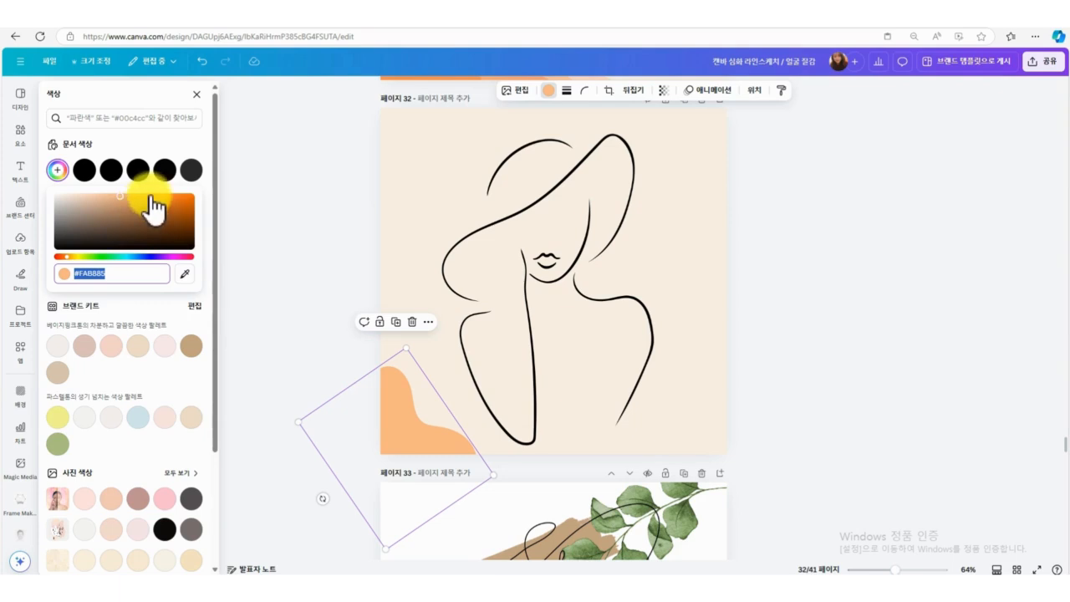
pyautogui.moveTo(152, 200); pyautogui.dragTo(177, 199)
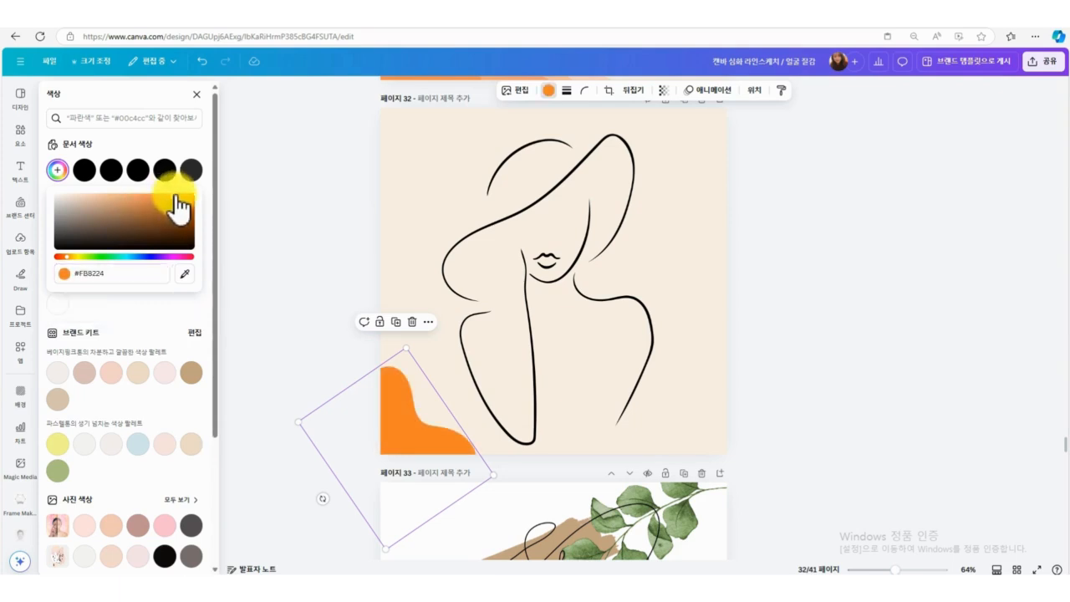
pyautogui.scroll(-1, 148, 474)
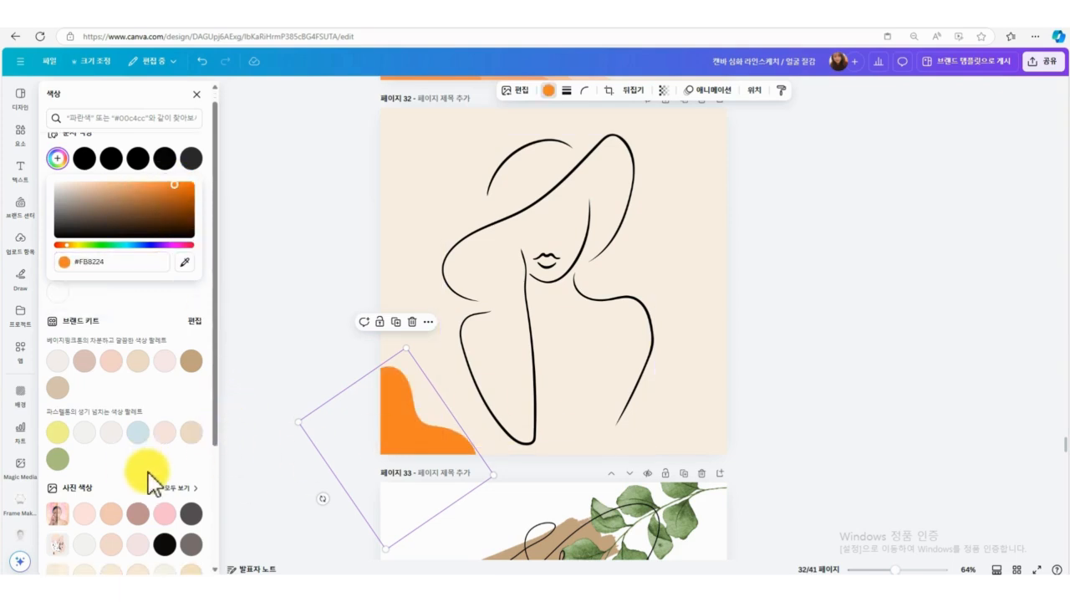
pyautogui.scroll(-1, 148, 472)
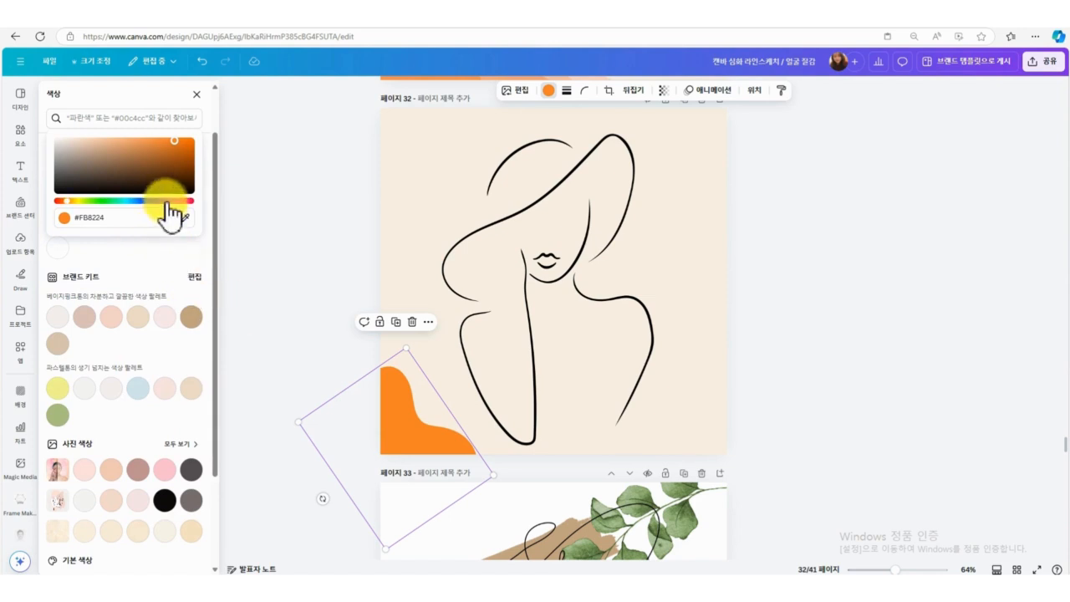
pyautogui.click(166, 201)
pyautogui.click(160, 150)
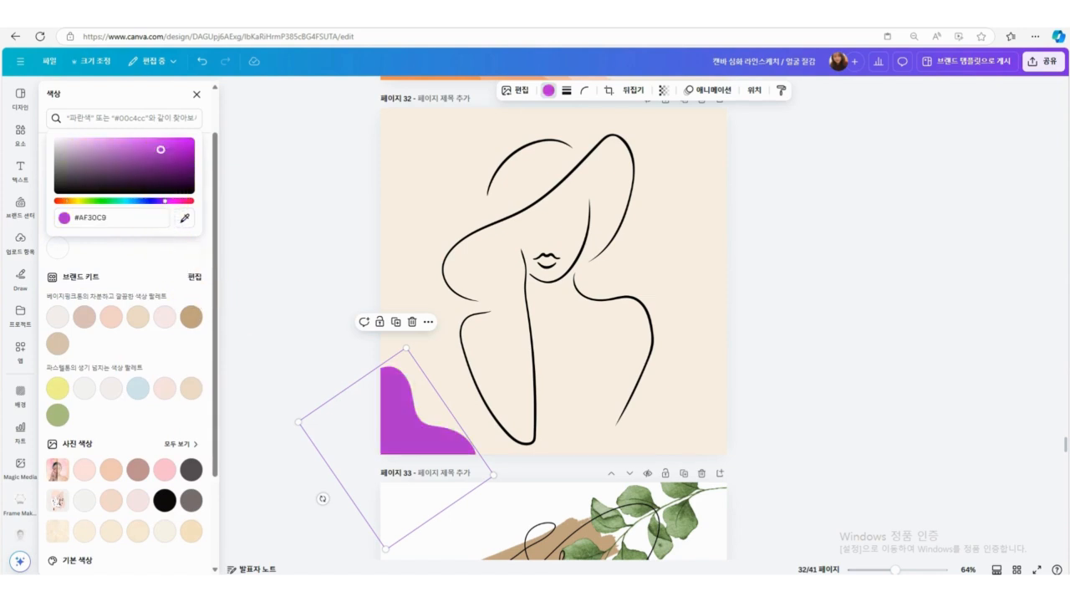
pyautogui.click(151, 147)
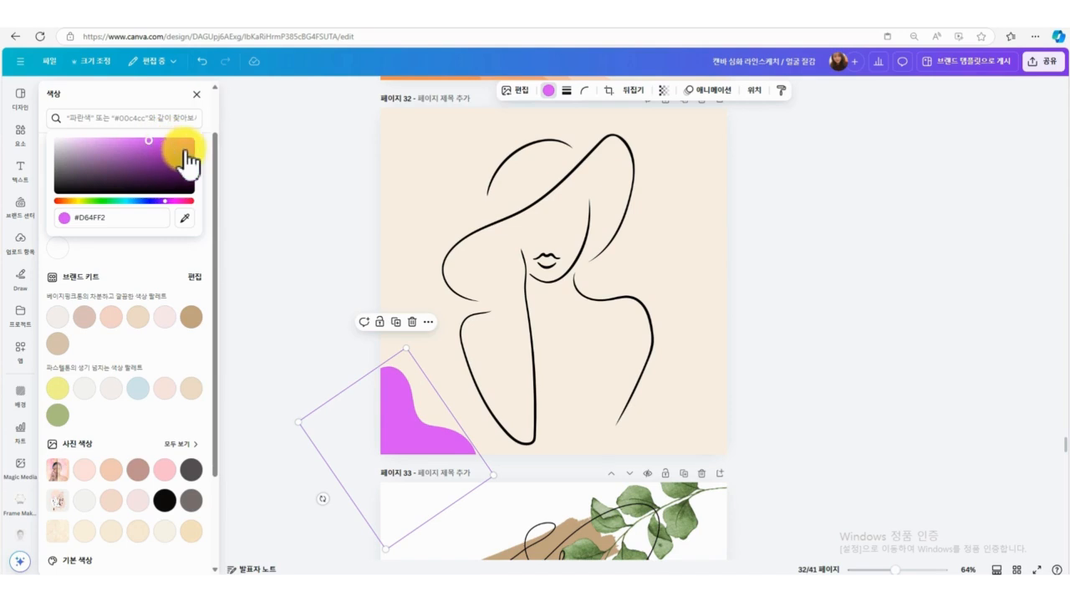
pyautogui.moveTo(185, 152); pyautogui.dragTo(192, 155)
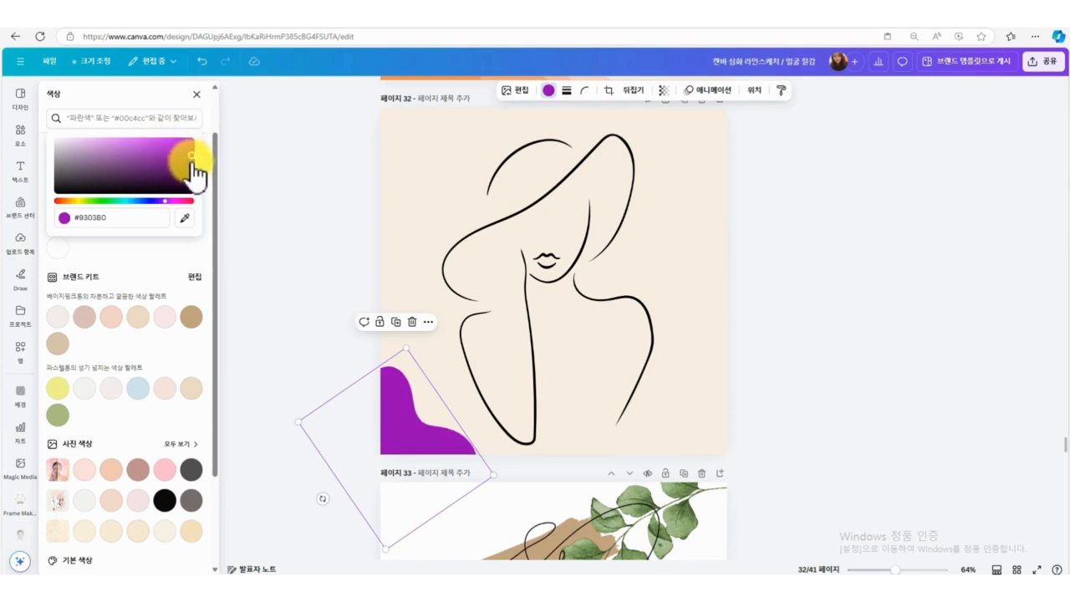
# Duplicate the deep purple blob and enlarge the copy from the lower-left corner toward the figure's elbow.
pyautogui.click(409, 434)
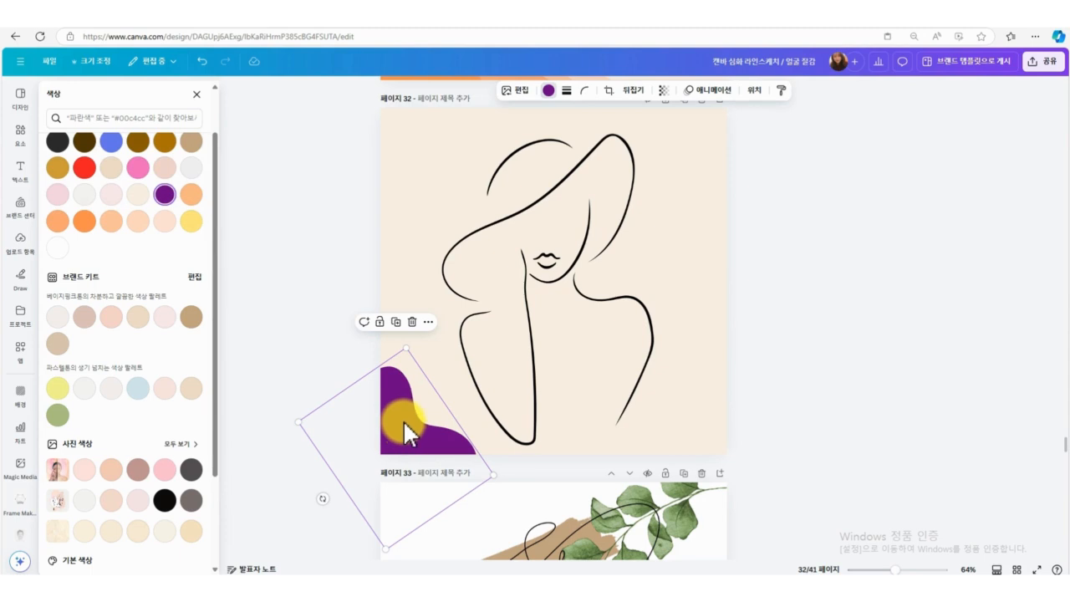
pyautogui.moveTo(403, 420); pyautogui.dragTo(422, 394)
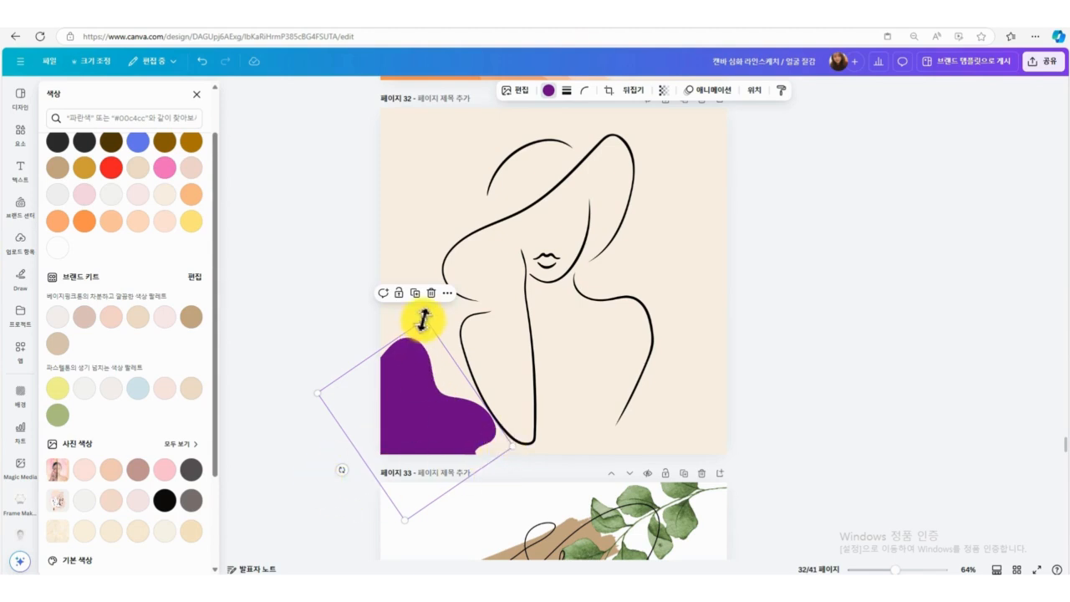
pyautogui.moveTo(422, 320); pyautogui.dragTo(426, 294)
pyautogui.moveTo(529, 436); pyautogui.dragTo(548, 459)
pyautogui.moveTo(474, 418); pyautogui.dragTo(453, 423)
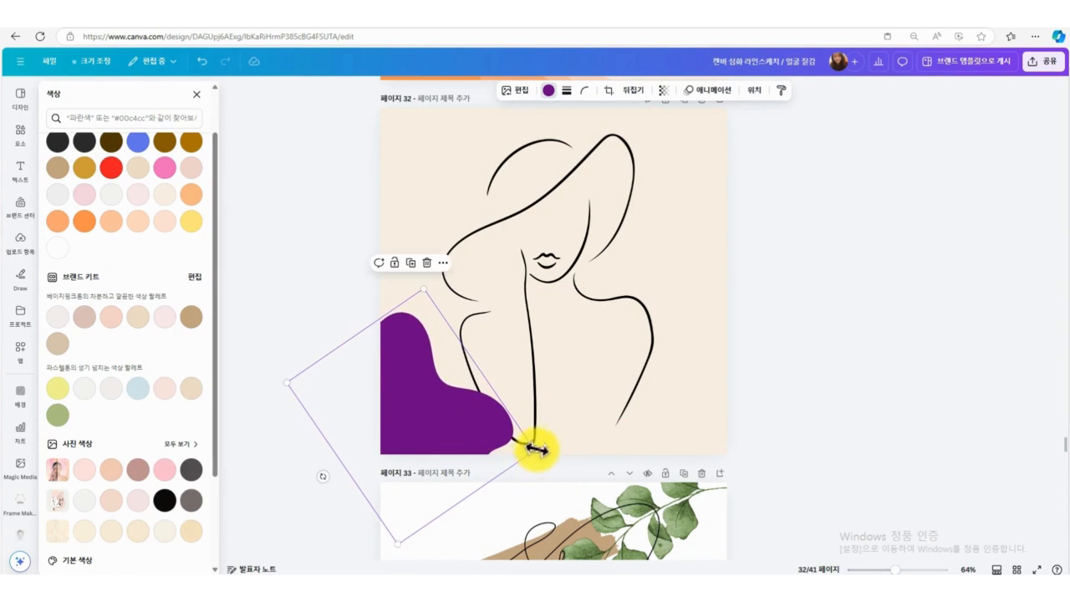
pyautogui.moveTo(535, 449); pyautogui.dragTo(553, 454)
# Recolor the larger blob copy to the slightly lighter purple #78168C.
pyautogui.click(548, 90)
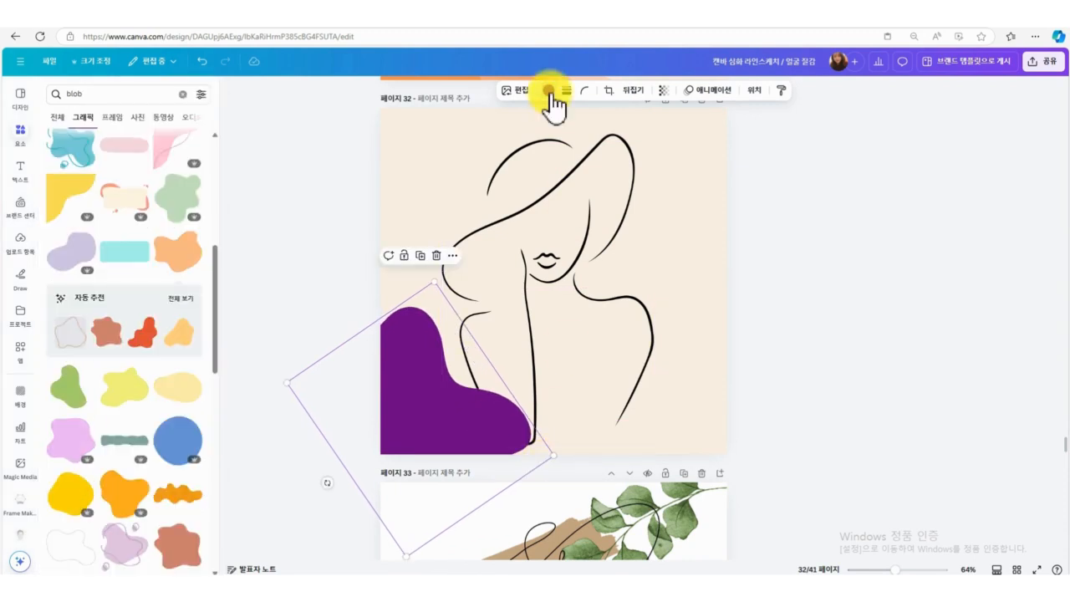
pyautogui.click(548, 91)
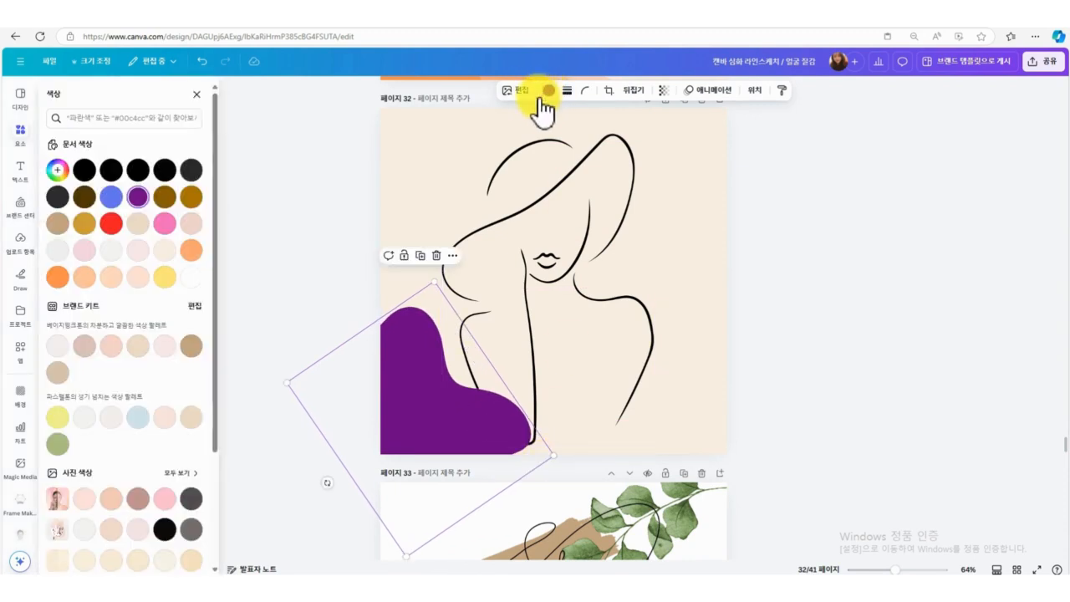
pyautogui.click(140, 201)
pyautogui.click(180, 221)
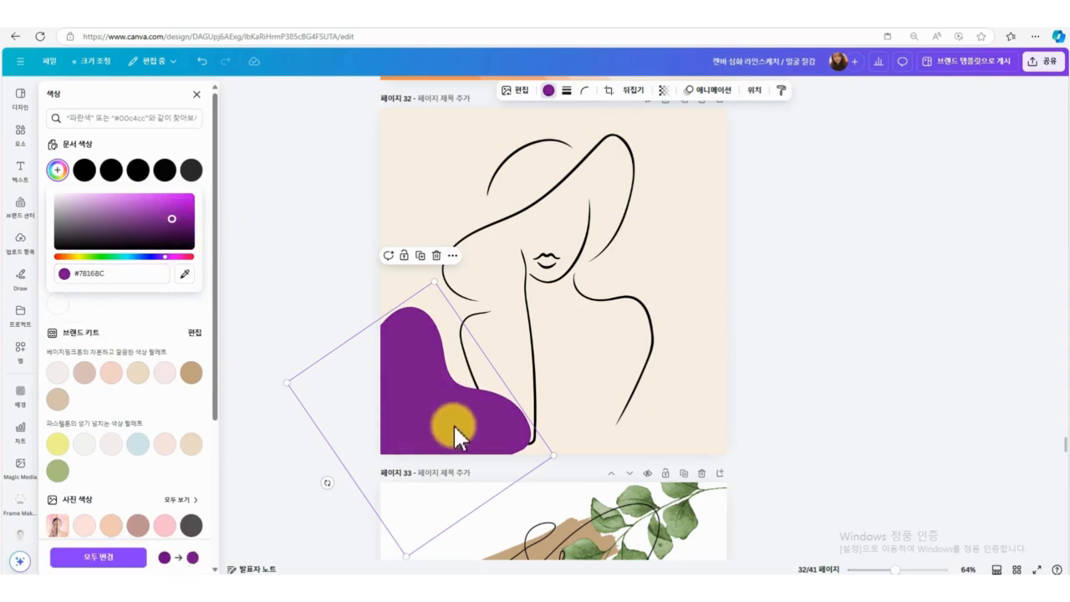
# Place the larger, lighter purple blob behind the smaller dark one, shift it slightly left and enlarge it to about 713 by 604.
pyautogui.click(754, 92)
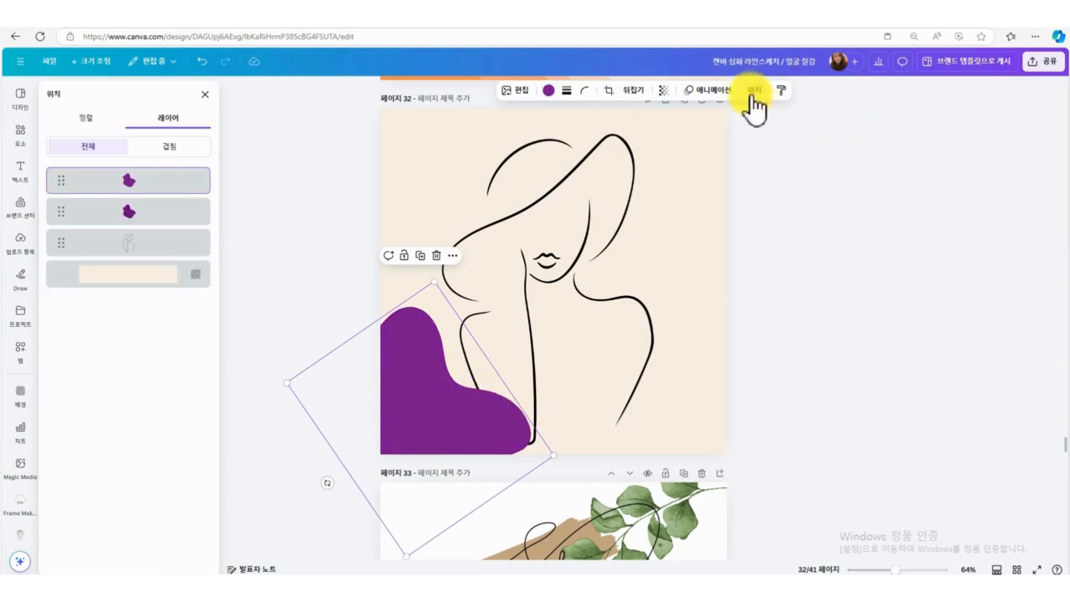
pyautogui.click(148, 219)
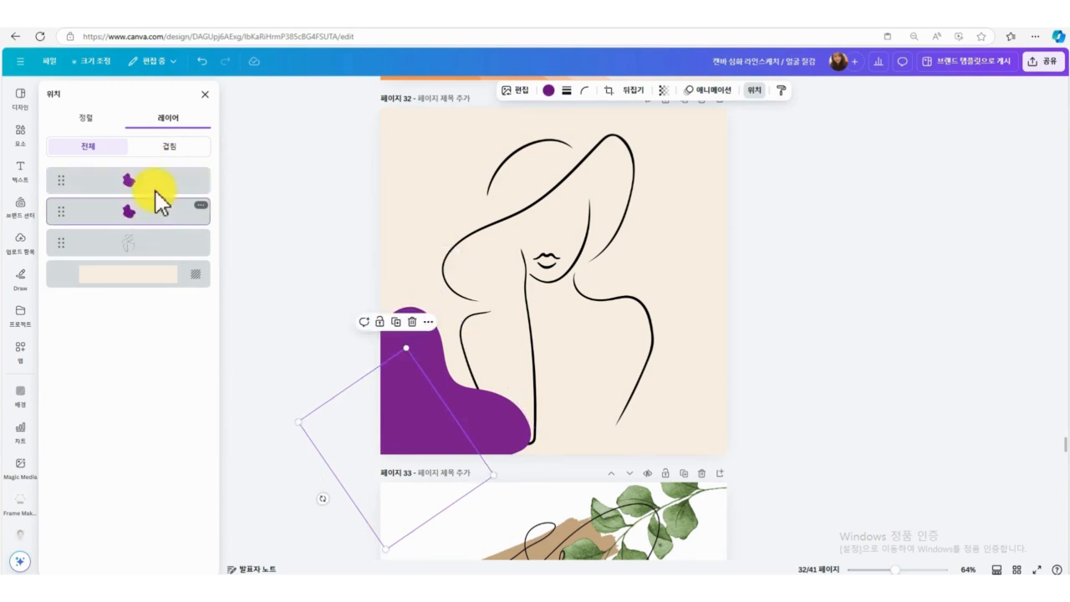
pyautogui.moveTo(167, 188); pyautogui.dragTo(167, 233)
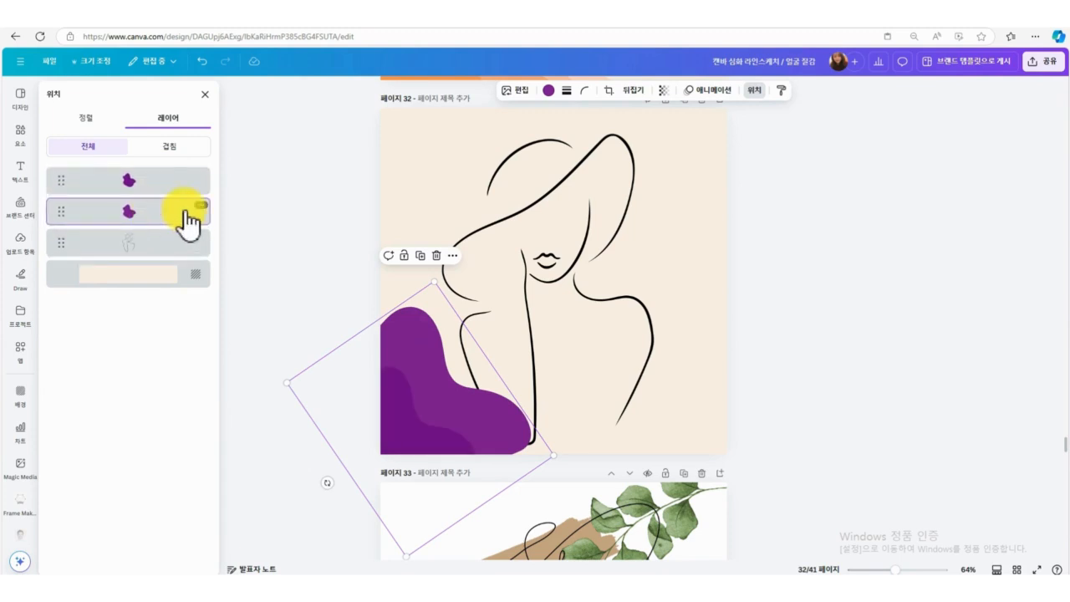
pyautogui.moveTo(436, 402)
pyautogui.mouseDown()
pyautogui.moveTo(442, 410)
pyautogui.moveTo(430, 401)
pyautogui.mouseUp()
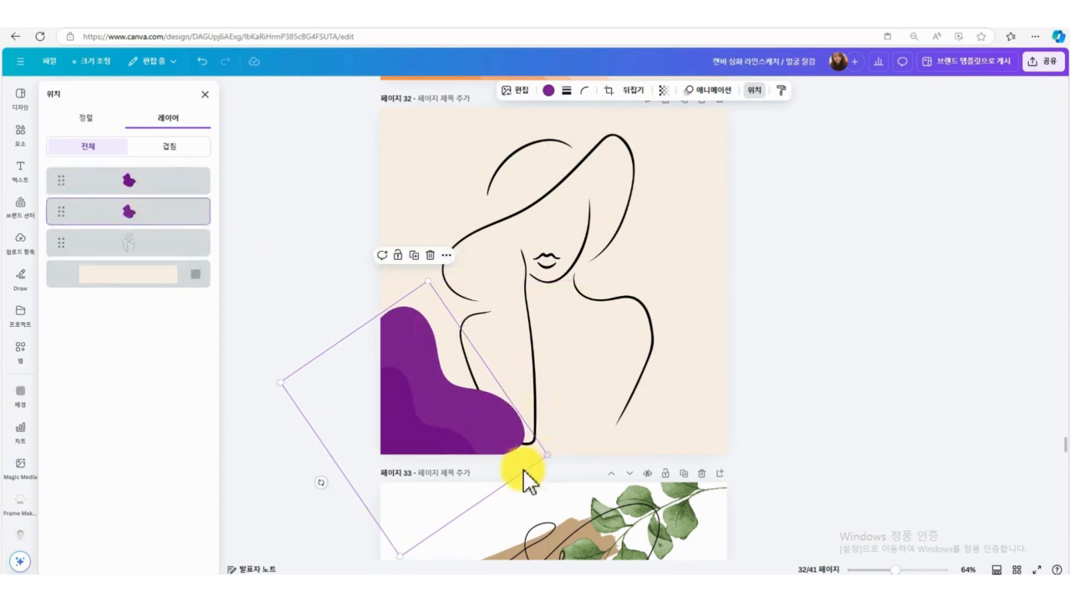
pyautogui.moveTo(549, 454); pyautogui.dragTo(566, 475)
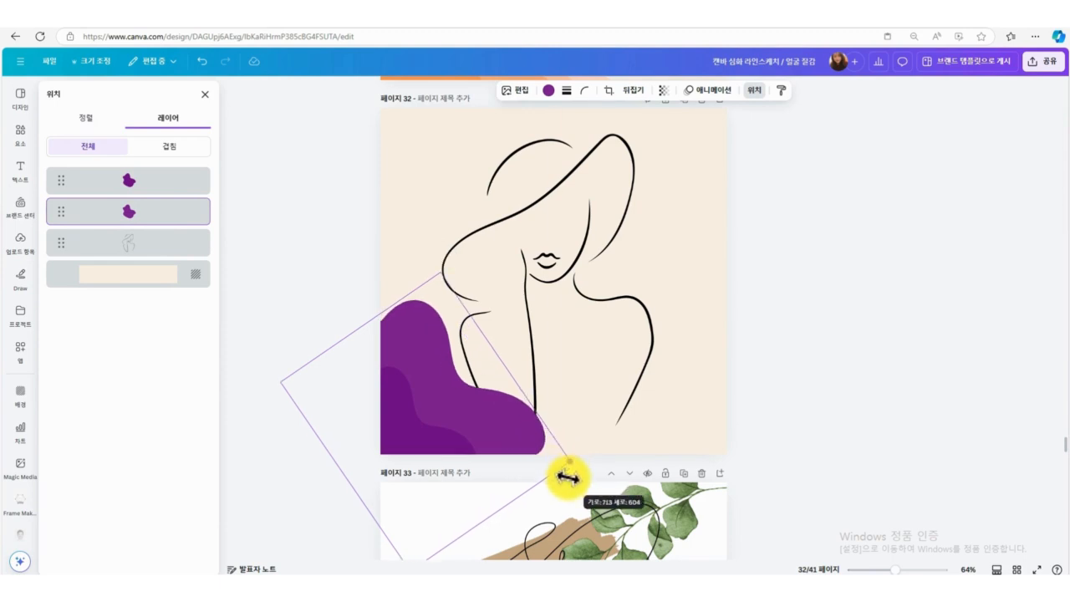
# Shift the lighter purple blob down toward the lower-left page corner and rotate it counterclockwise around the dark blob.
pyautogui.moveTo(519, 430); pyautogui.dragTo(490, 440)
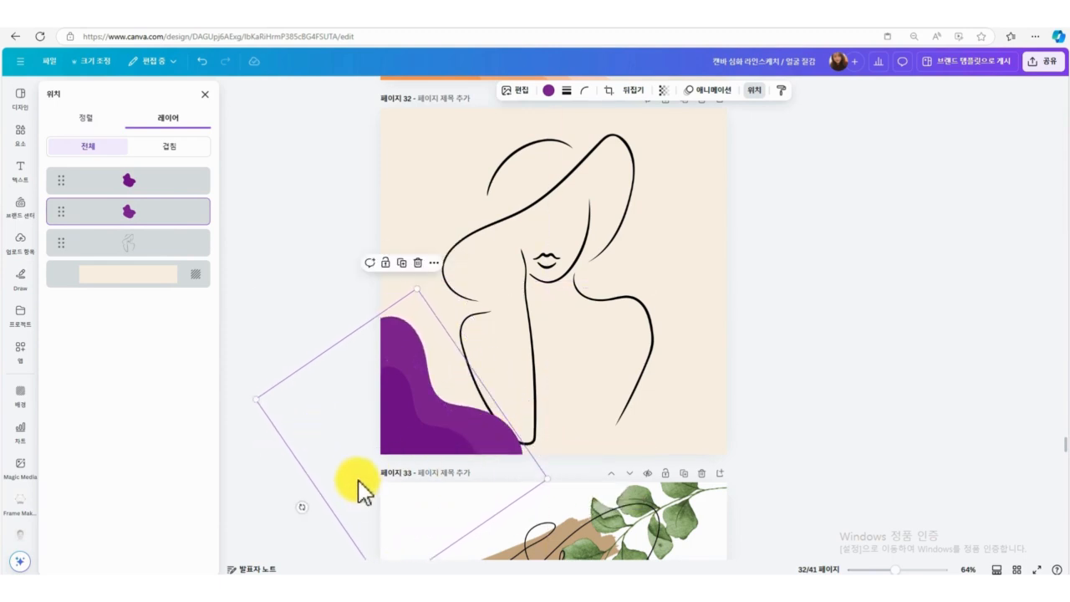
pyautogui.scroll(-2, 354, 490)
pyautogui.moveTo(298, 450); pyautogui.dragTo(318, 466)
# Add a third blob by duplicating the lighter one behind the other two and recolor it #883D97.
pyautogui.moveTo(501, 368); pyautogui.dragTo(503, 343)
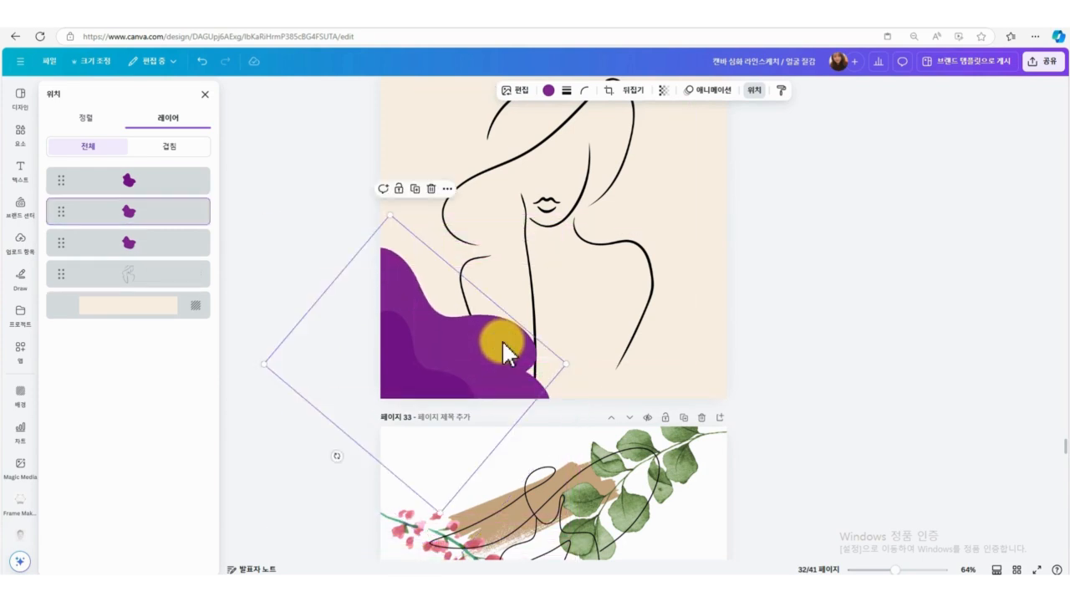
pyautogui.moveTo(133, 213); pyautogui.dragTo(146, 266)
pyautogui.click(548, 90)
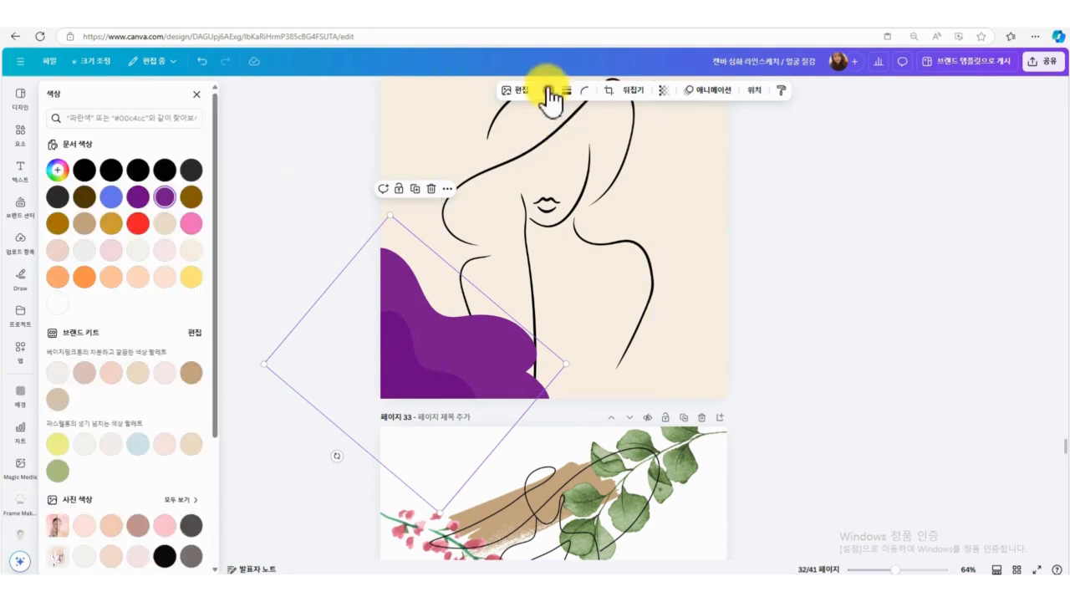
pyautogui.click(166, 199)
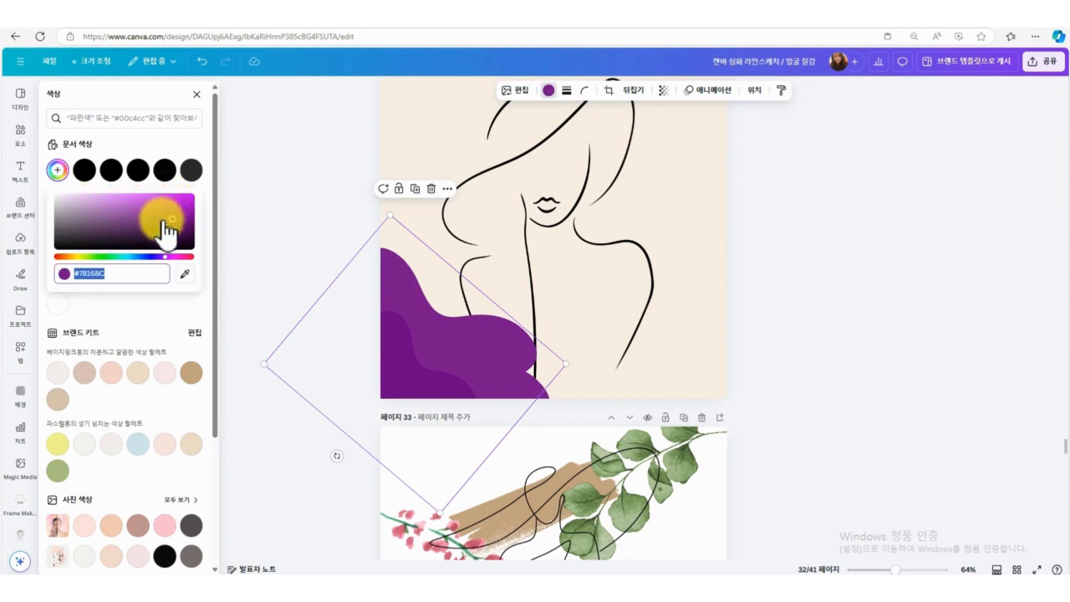
pyautogui.click(161, 220)
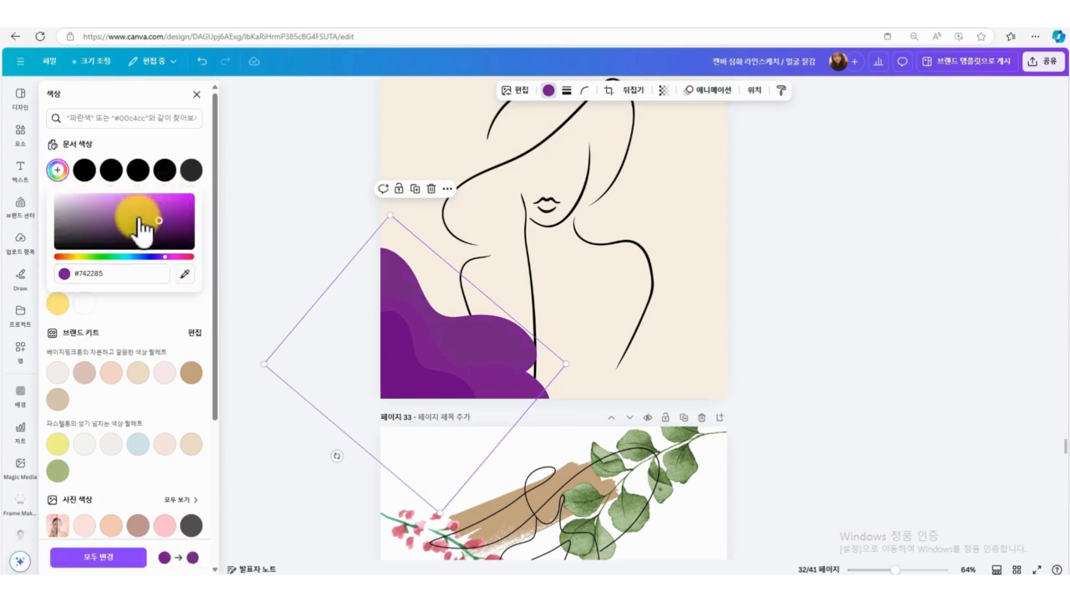
pyautogui.moveTo(139, 219); pyautogui.dragTo(137, 217)
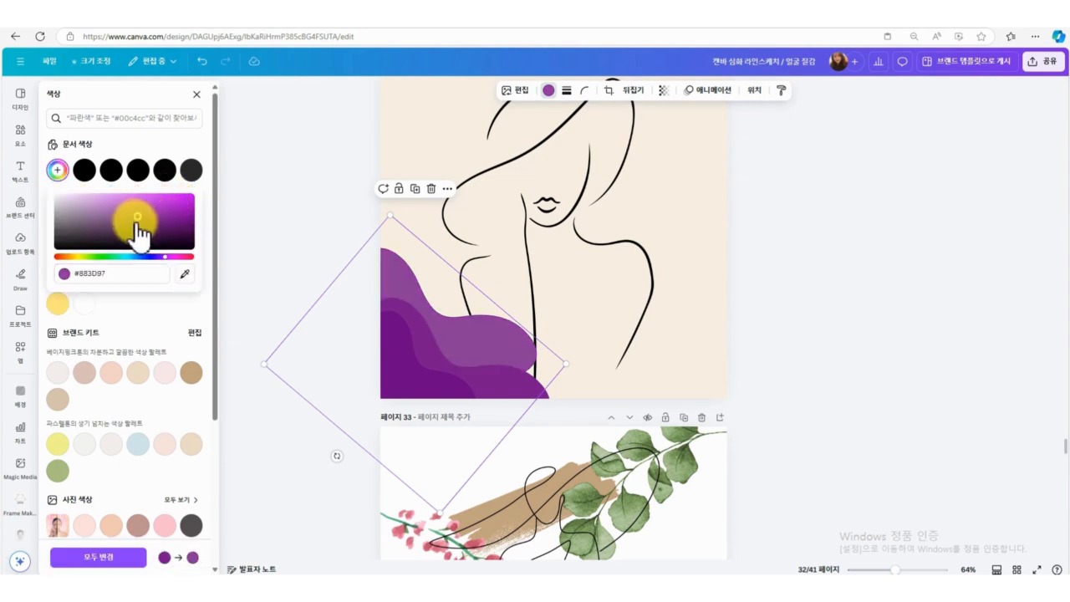
# Rotate the third blob slightly clockwise, enlarge it and shift it left so it rims the two inner blobs.
pyautogui.click(572, 371)
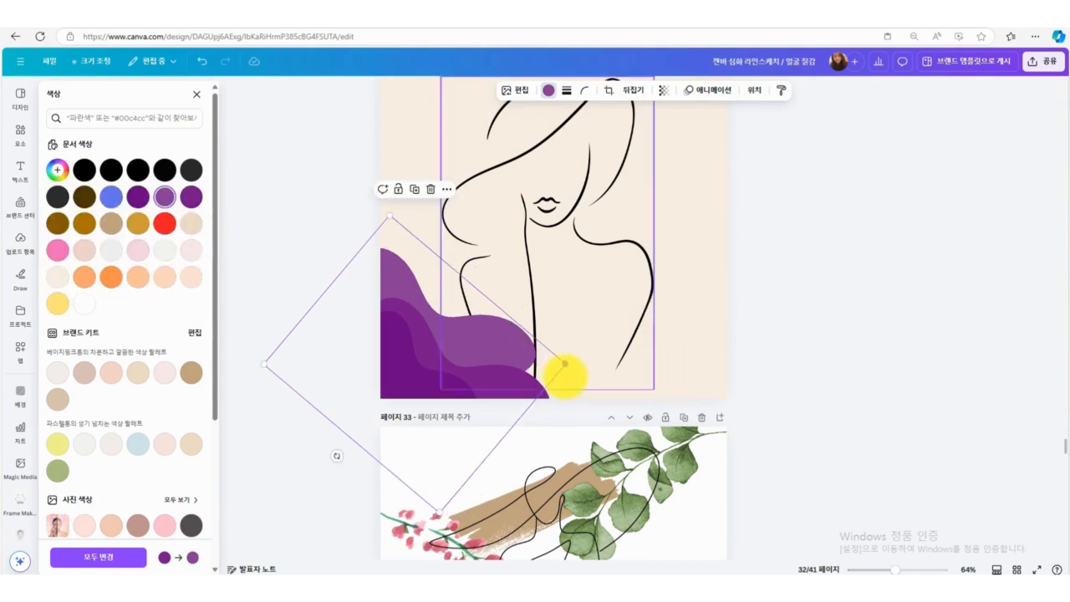
pyautogui.moveTo(336, 452); pyautogui.dragTo(318, 440)
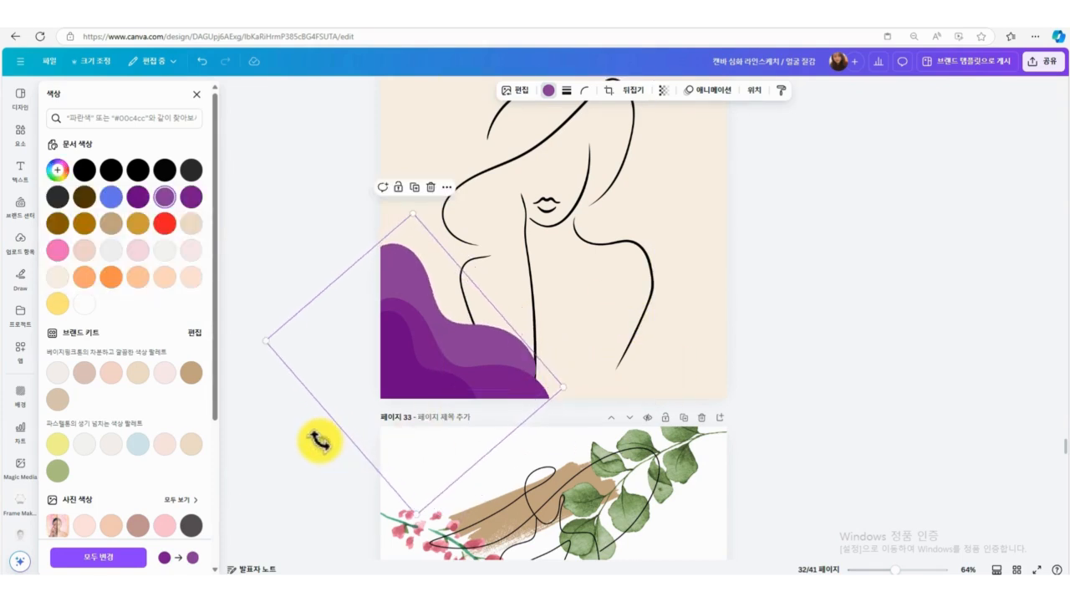
pyautogui.moveTo(513, 346); pyautogui.dragTo(574, 437)
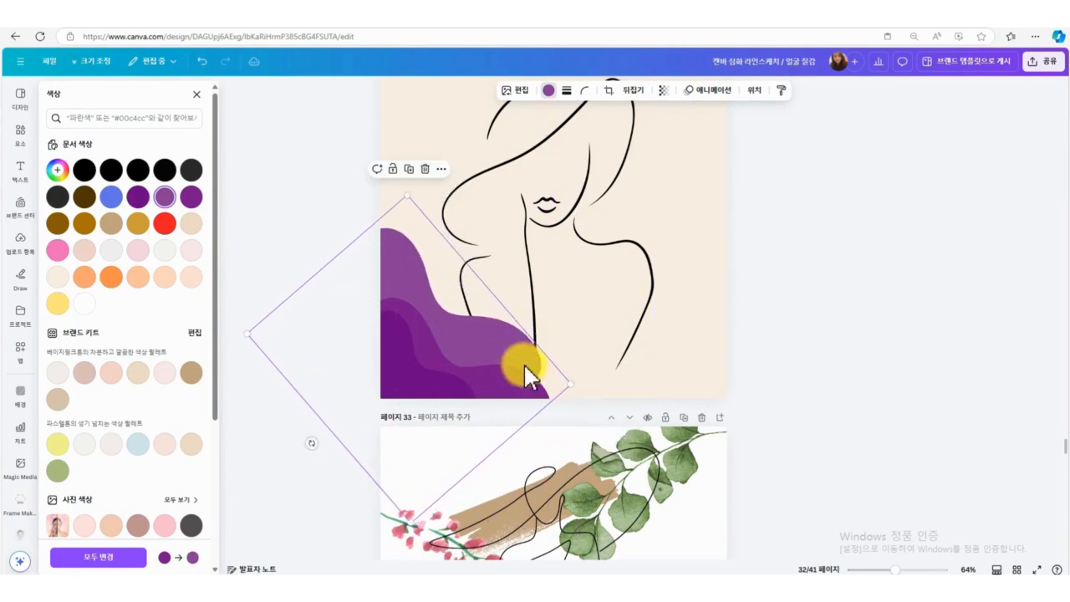
pyautogui.moveTo(525, 366)
pyautogui.mouseDown()
pyautogui.moveTo(523, 383)
pyautogui.moveTo(508, 370)
pyautogui.mouseUp()
# Recolor the third blob to the lighter purple #924AA0.
pyautogui.click(550, 91)
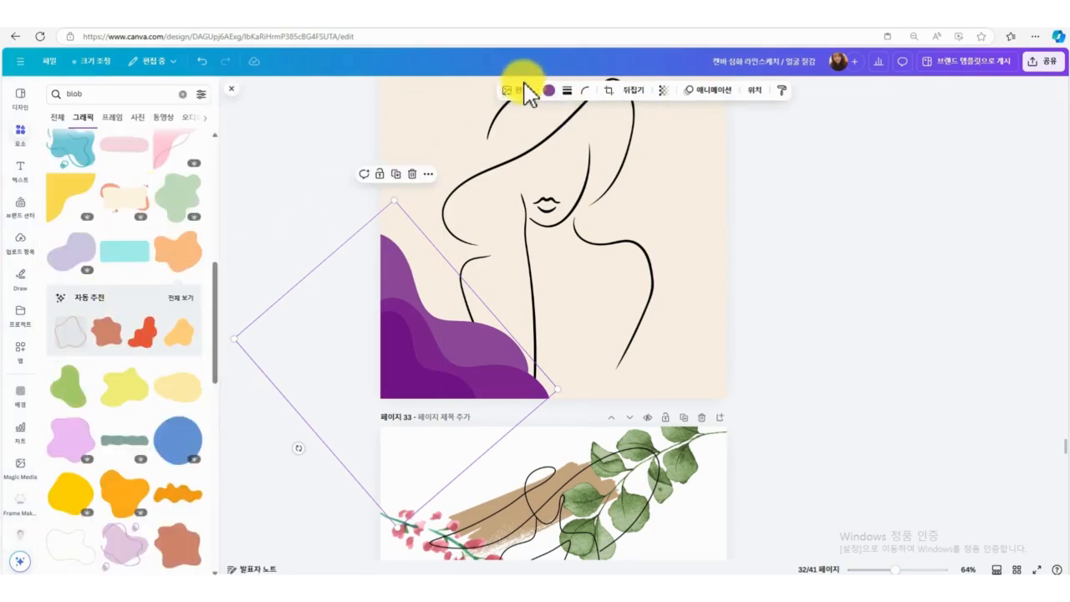
pyautogui.click(558, 94)
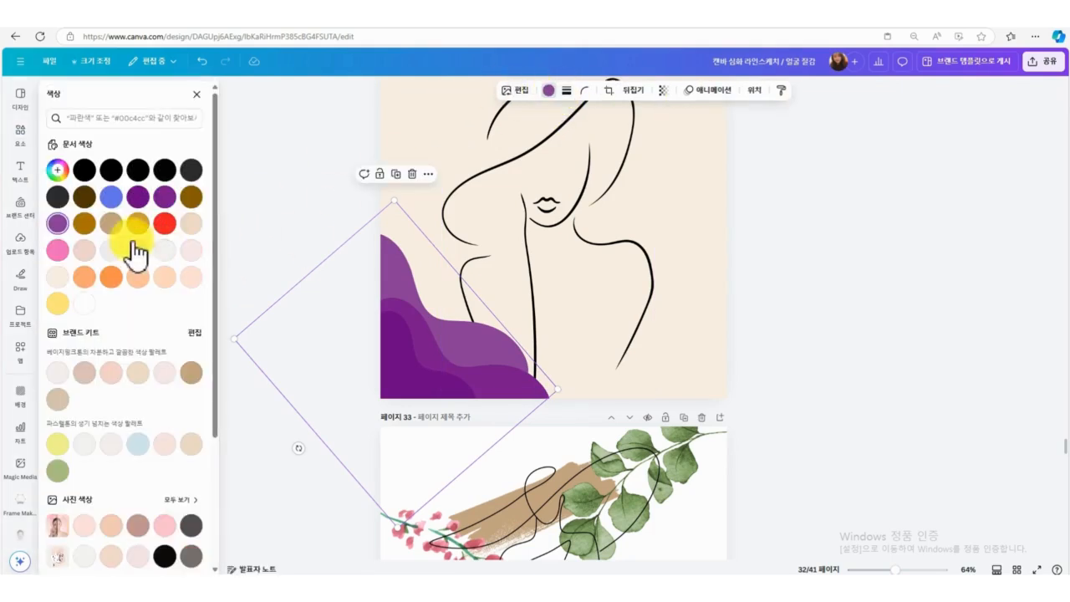
pyautogui.click(59, 224)
pyautogui.moveTo(136, 219); pyautogui.dragTo(132, 222)
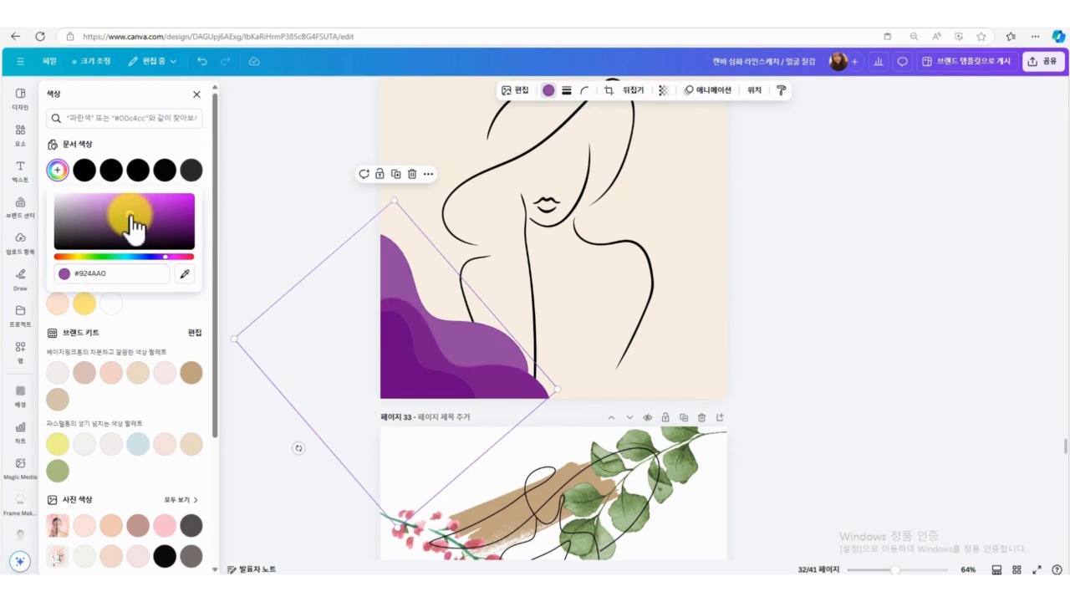
# Nudge the third blob slightly up and left, adjust its size and rotate it to about 34°.
pyautogui.moveTo(448, 332); pyautogui.dragTo(443, 328)
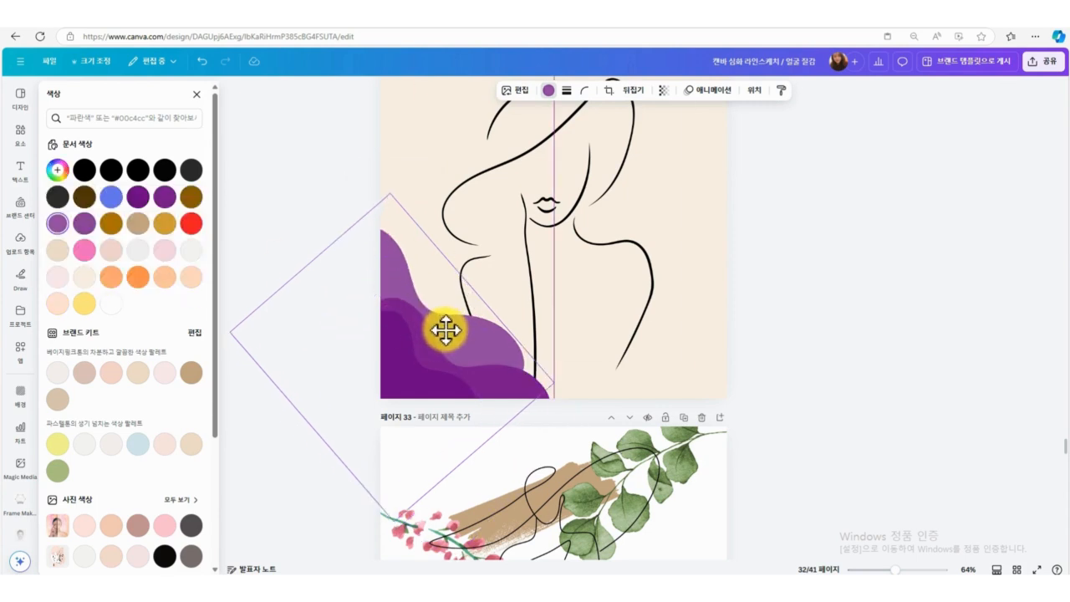
pyautogui.moveTo(554, 391)
pyautogui.mouseDown()
pyautogui.moveTo(576, 427)
pyautogui.moveTo(552, 380)
pyautogui.moveTo(560, 405)
pyautogui.moveTo(547, 449)
pyautogui.moveTo(551, 389)
pyautogui.mouseUp()
pyautogui.moveTo(326, 480); pyautogui.dragTo(354, 493)
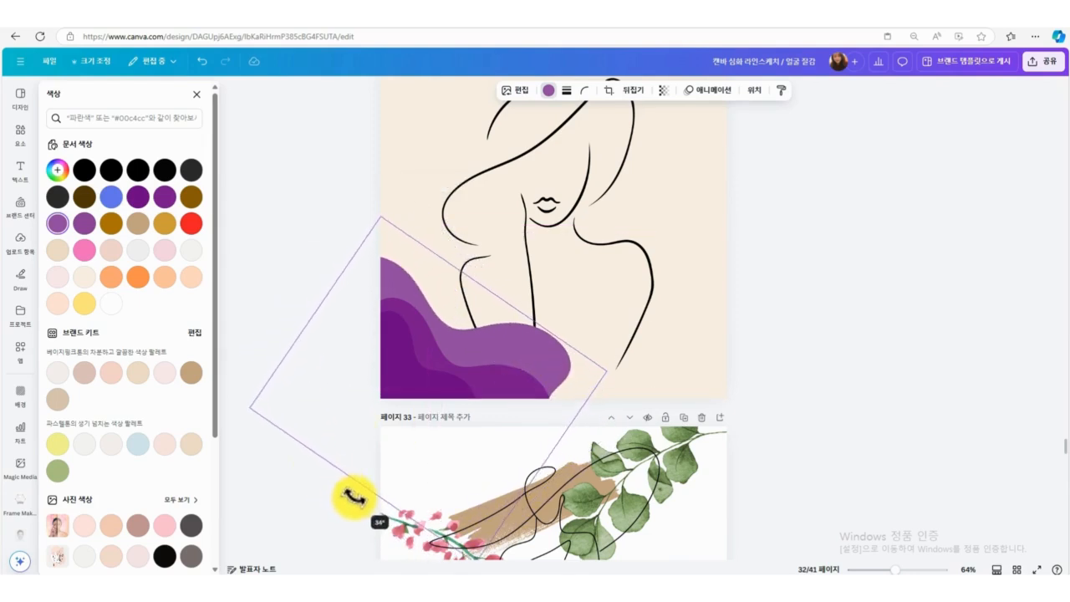
# Duplicate the third blob toward the figure's shoulder and recolor the copy a pale purple.
pyautogui.moveTo(508, 339); pyautogui.dragTo(617, 341)
pyautogui.click(548, 90)
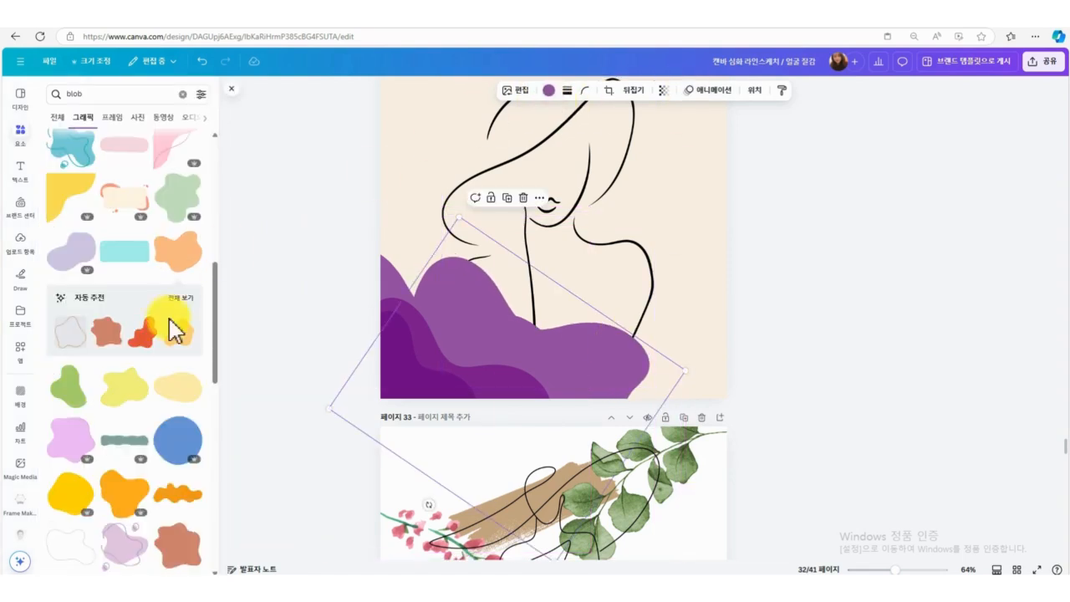
pyautogui.click(549, 90)
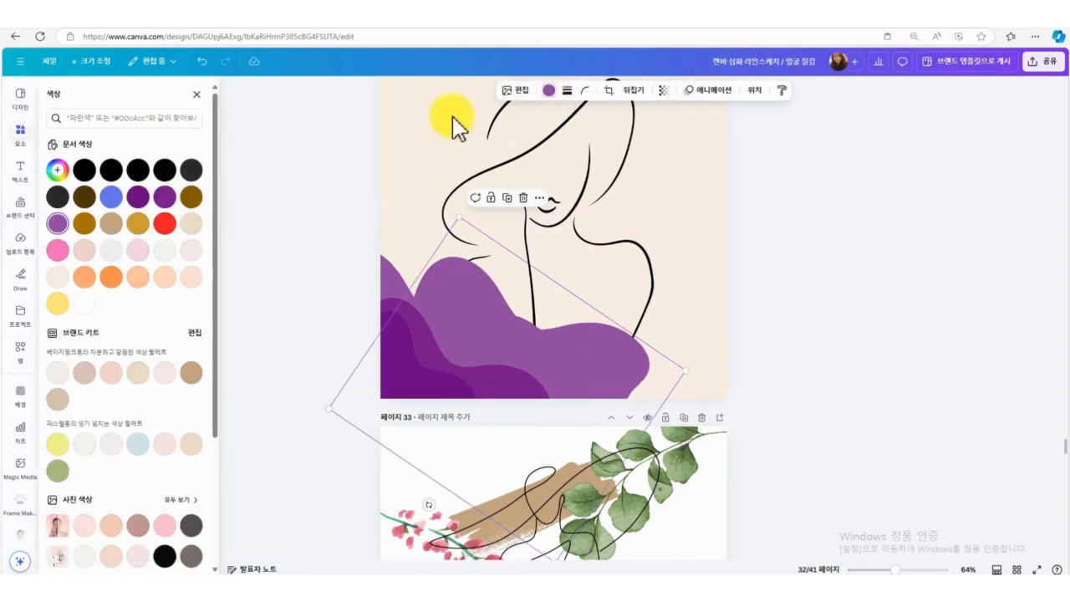
pyautogui.click(58, 225)
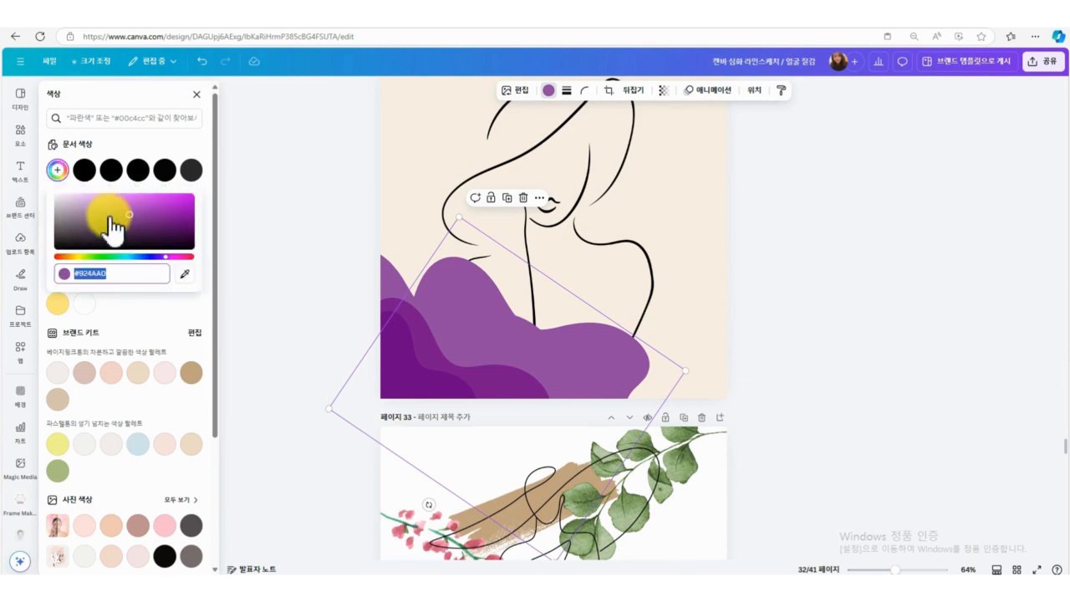
pyautogui.click(112, 214)
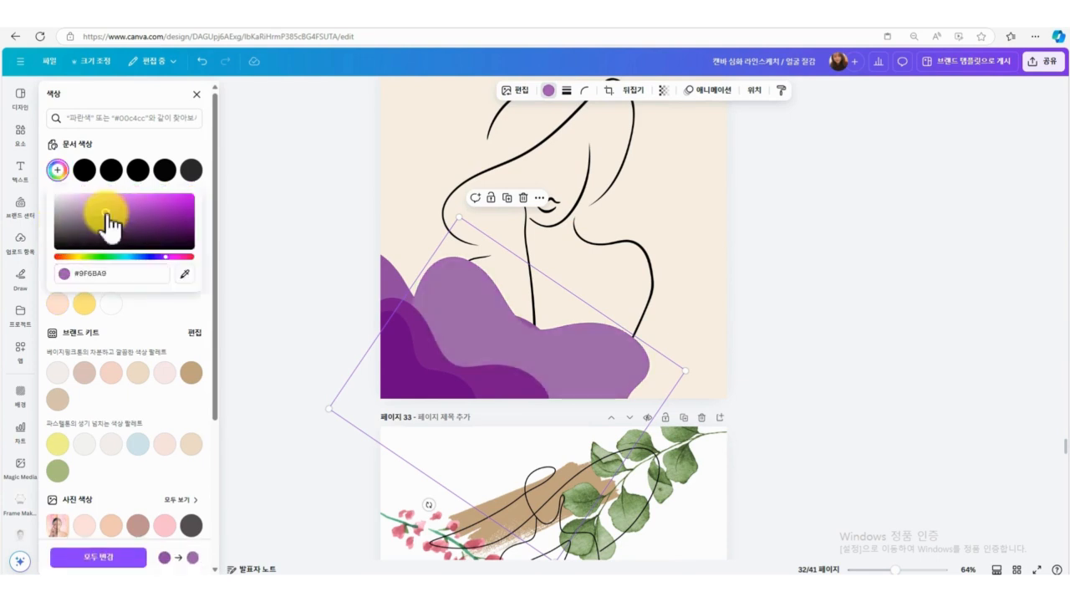
pyautogui.click(99, 216)
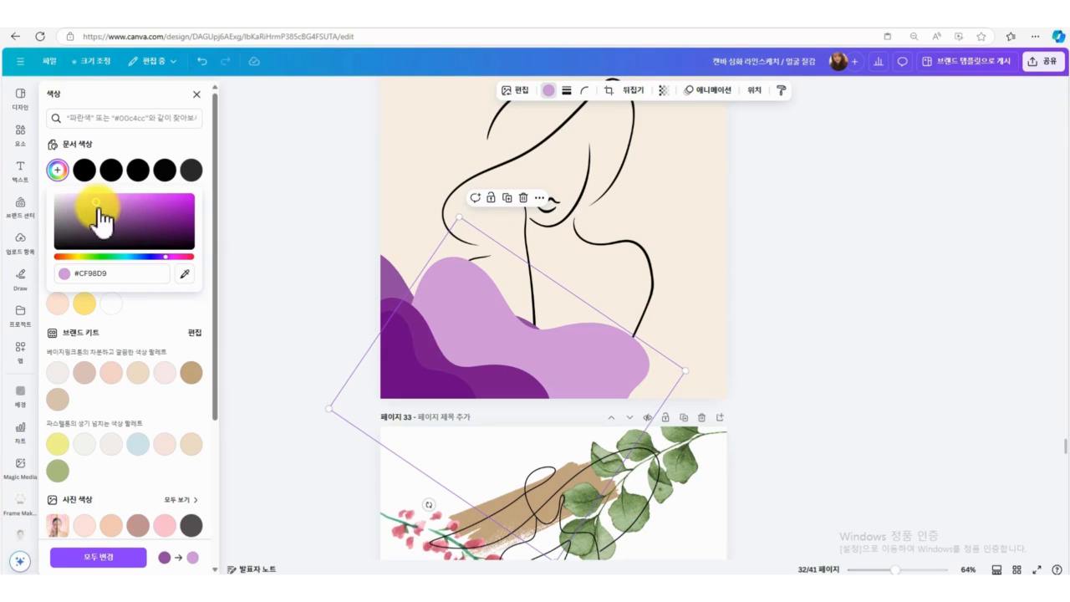
pyautogui.click(98, 208)
# Place the pale purple blob behind the other three blobs and move it up and left toward the page corner.
pyautogui.click(754, 96)
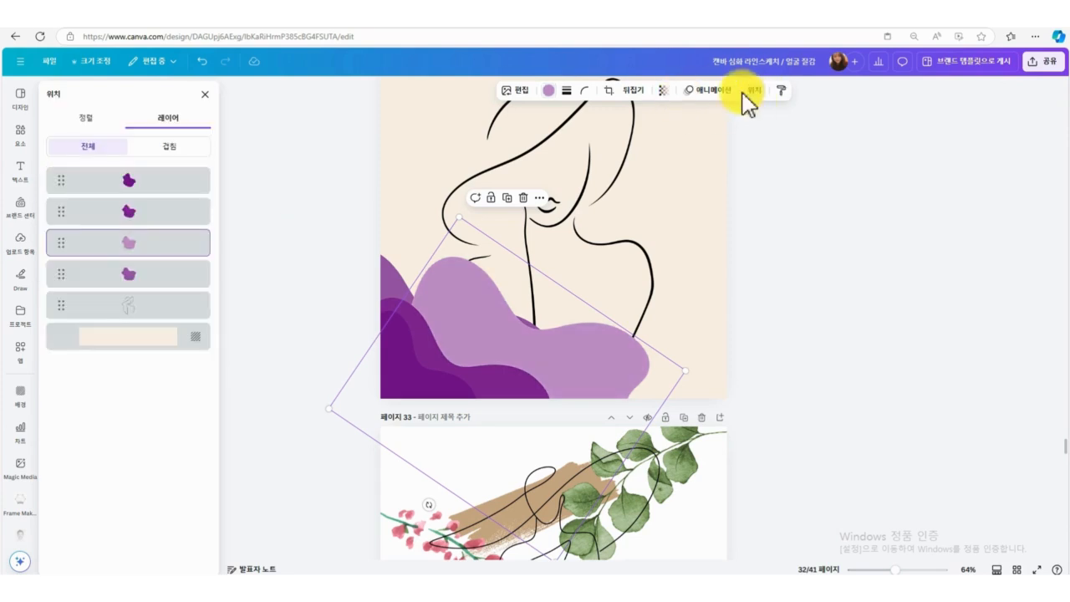
pyautogui.moveTo(168, 249); pyautogui.dragTo(166, 299)
pyautogui.moveTo(611, 368); pyautogui.dragTo(560, 334)
pyautogui.click(508, 528)
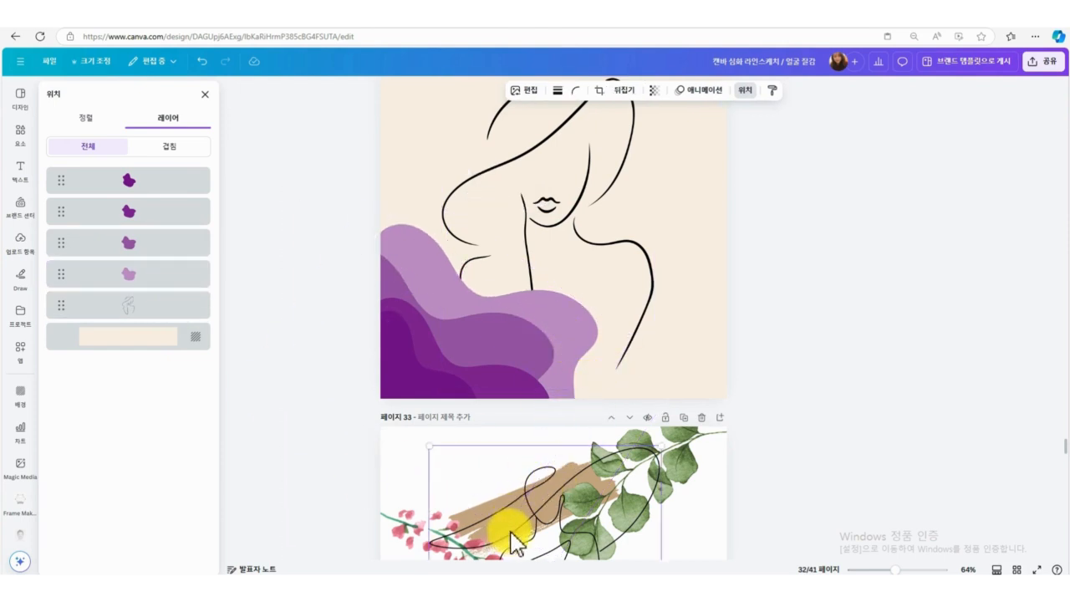
pyautogui.click(203, 63)
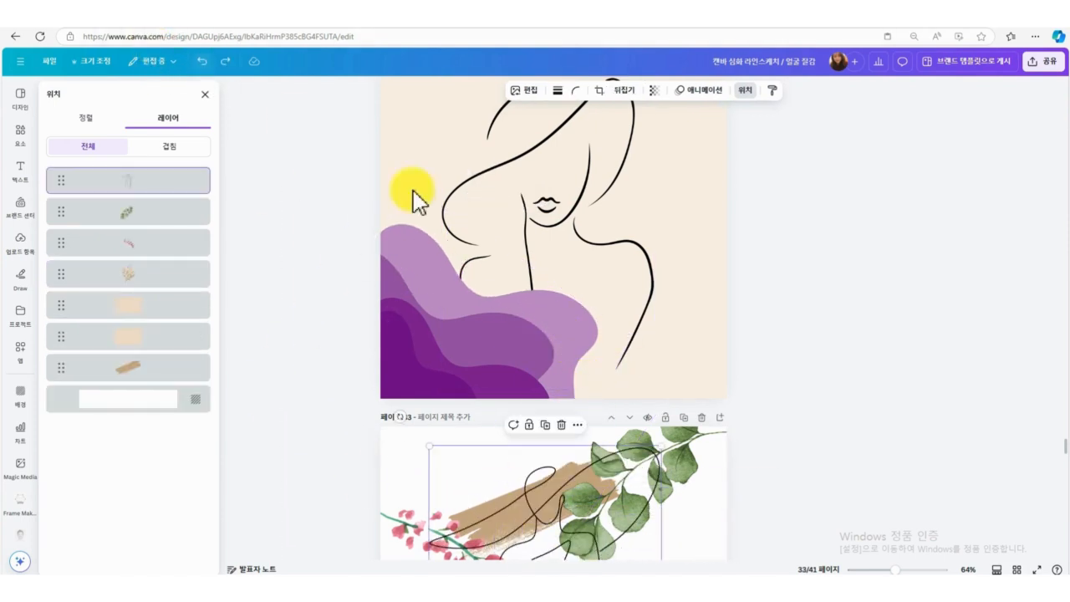
pyautogui.click(549, 278)
pyautogui.click(564, 303)
pyautogui.click(649, 341)
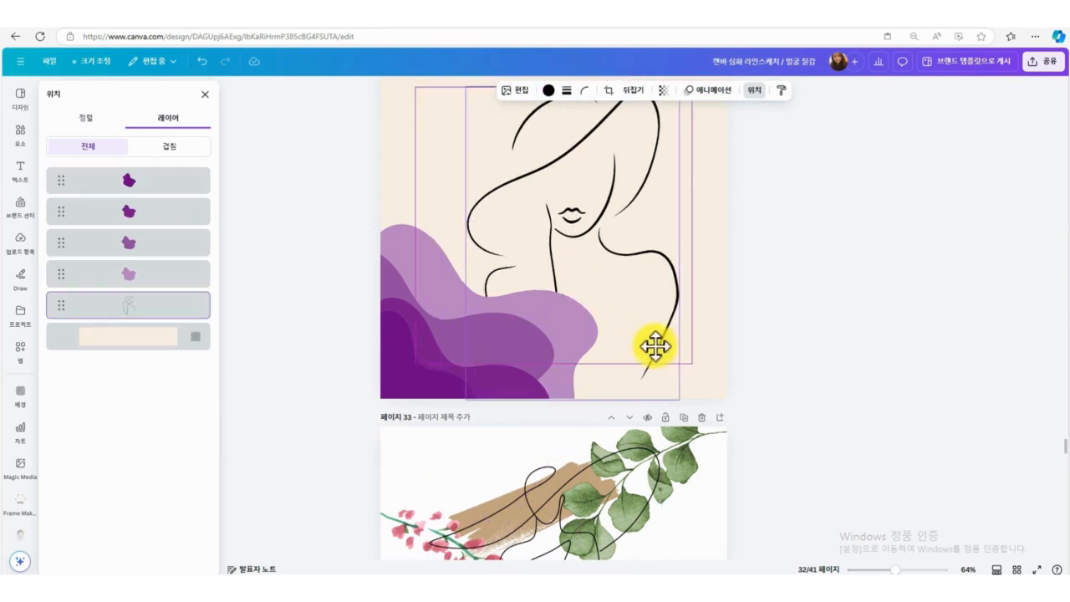
# Enlarge the pale purple blob, rotate it clockwise and shift it left so it frames the inner blobs.
pyautogui.click(401, 239)
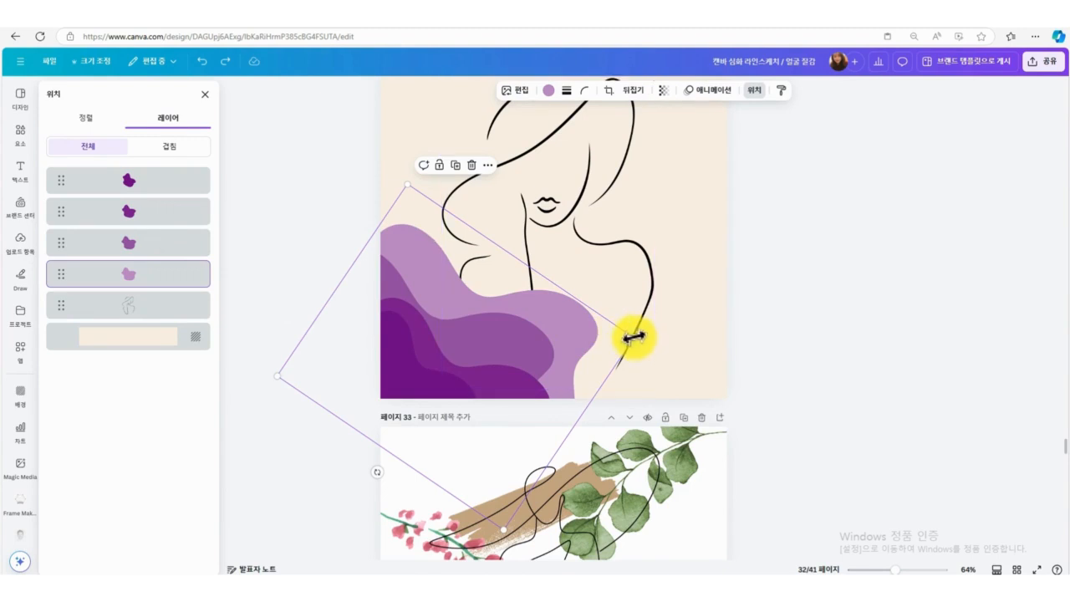
pyautogui.moveTo(632, 338); pyautogui.dragTo(734, 382)
pyautogui.moveTo(656, 366); pyautogui.dragTo(610, 381)
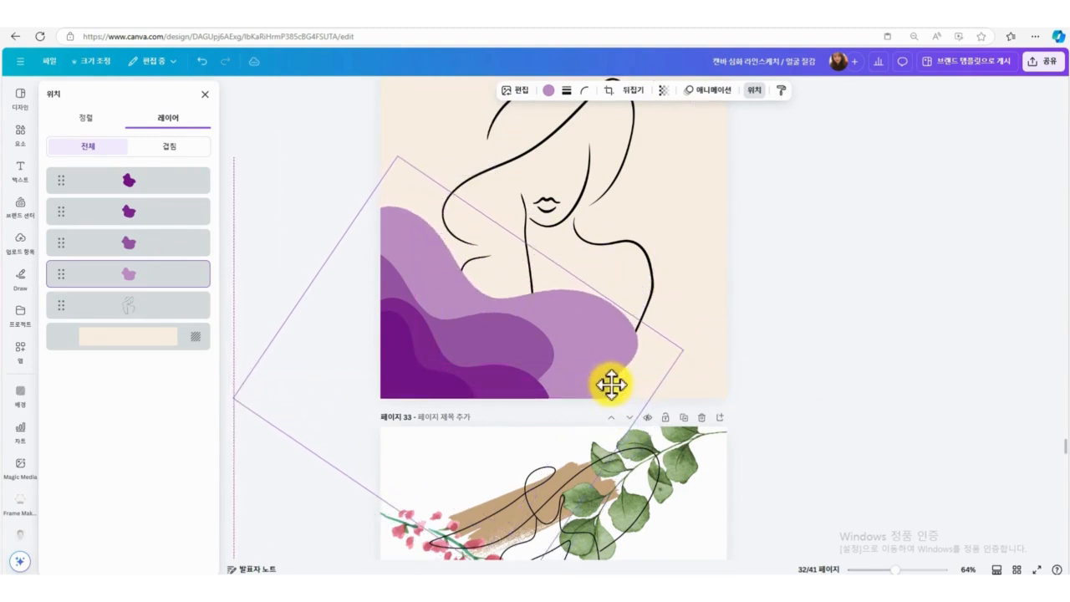
pyautogui.moveTo(366, 515); pyautogui.dragTo(322, 537)
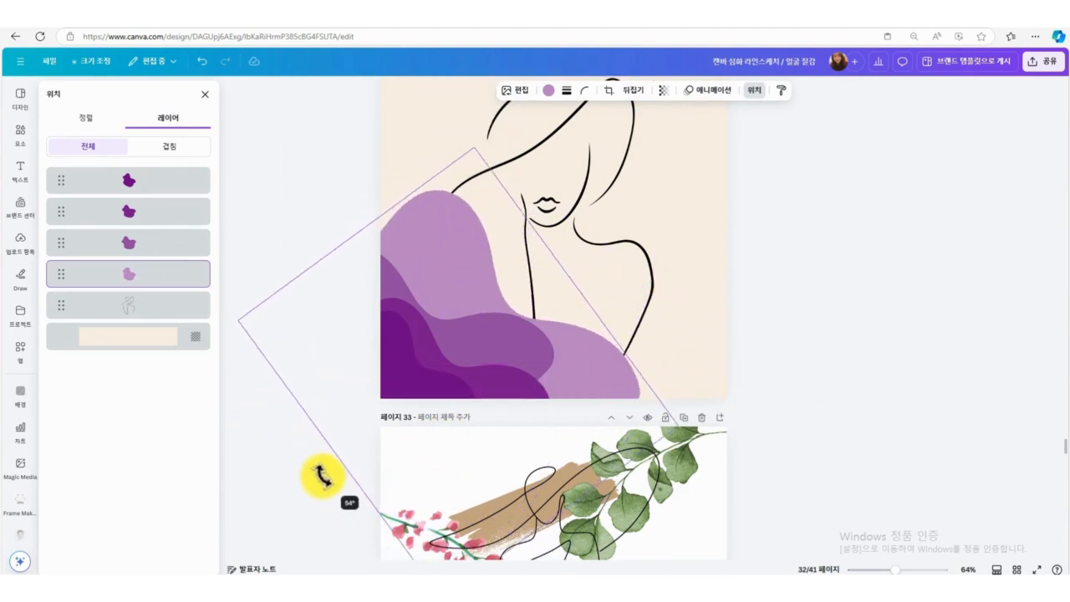
pyautogui.moveTo(583, 360); pyautogui.dragTo(542, 350)
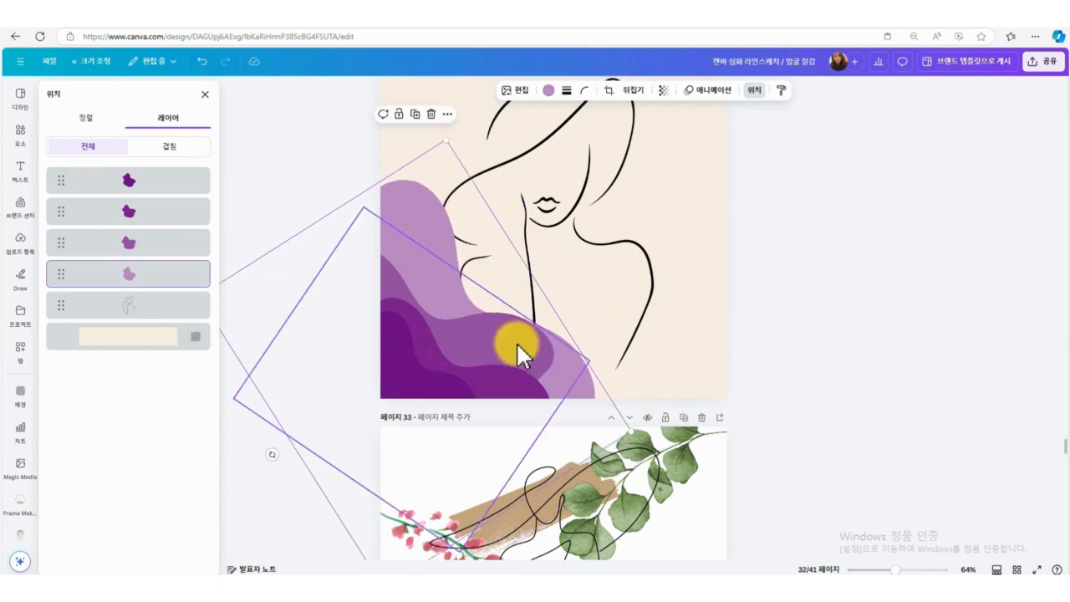
# Rotate the third purple blob slightly clockwise and reposition it evenly inside the pale outer blob.
pyautogui.click(516, 343)
pyautogui.moveTo(332, 494)
pyautogui.mouseDown()
pyautogui.moveTo(306, 470)
pyautogui.moveTo(319, 483)
pyautogui.mouseUp()
pyautogui.moveTo(528, 366); pyautogui.dragTo(544, 383)
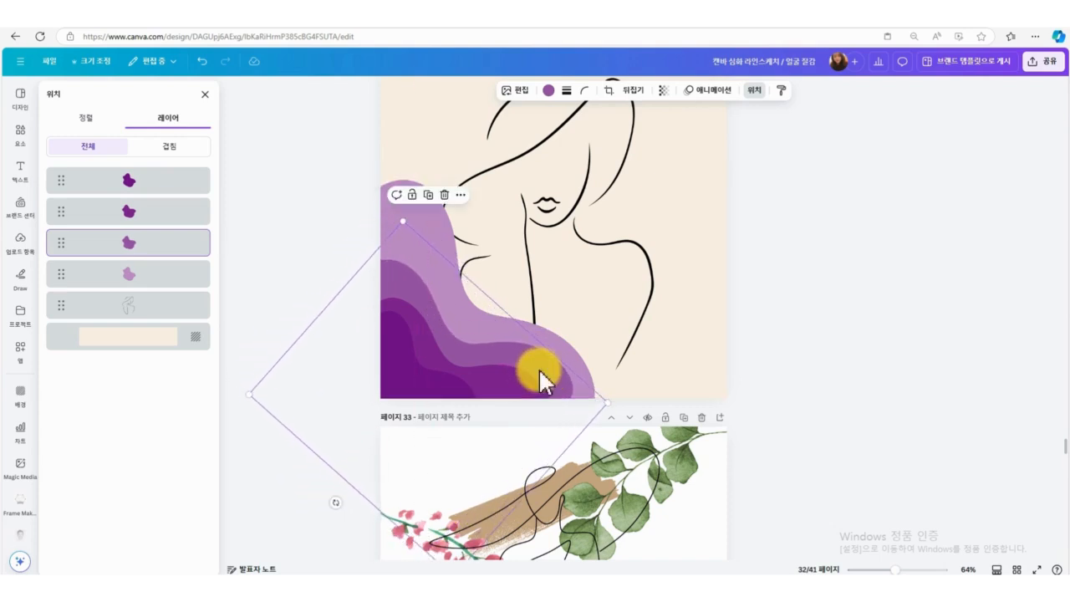
pyautogui.moveTo(484, 346); pyautogui.dragTo(518, 333)
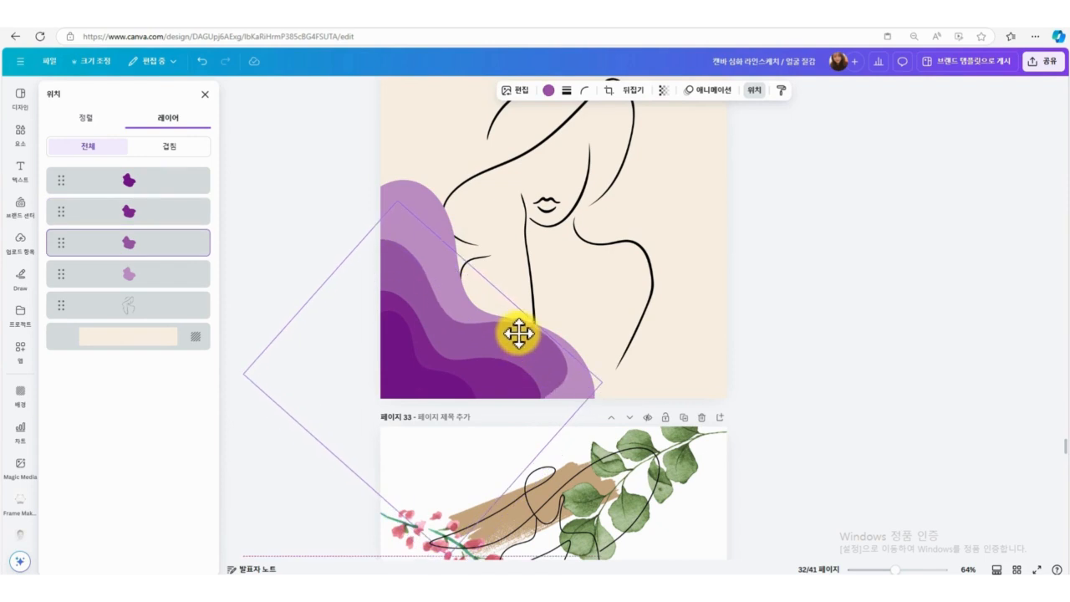
pyautogui.click(816, 342)
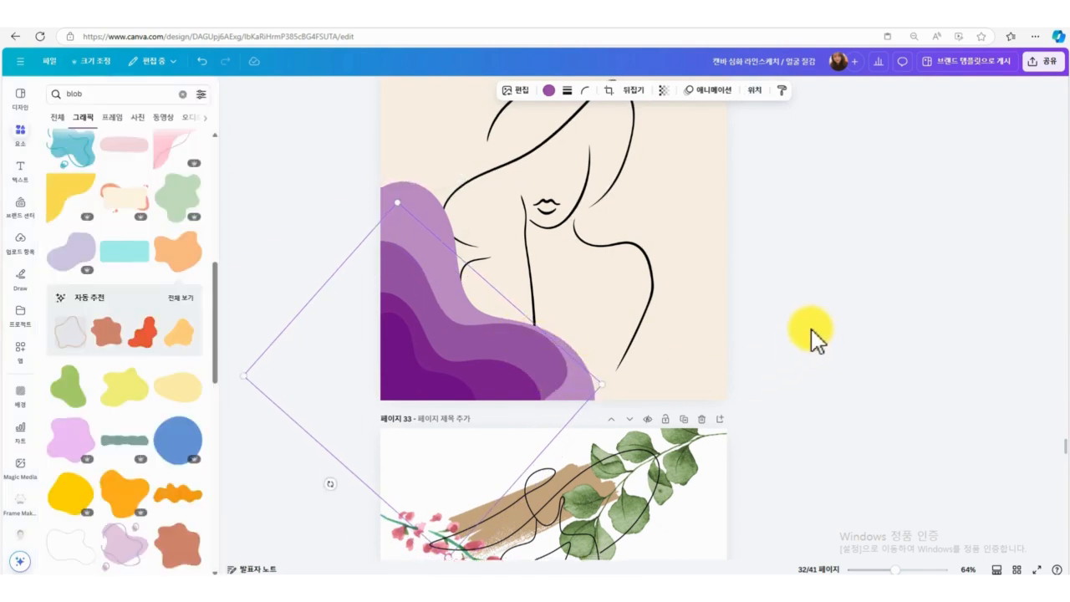
pyautogui.scroll(2, 808, 314)
pyautogui.scroll(-2, 807, 292)
pyautogui.click(824, 281)
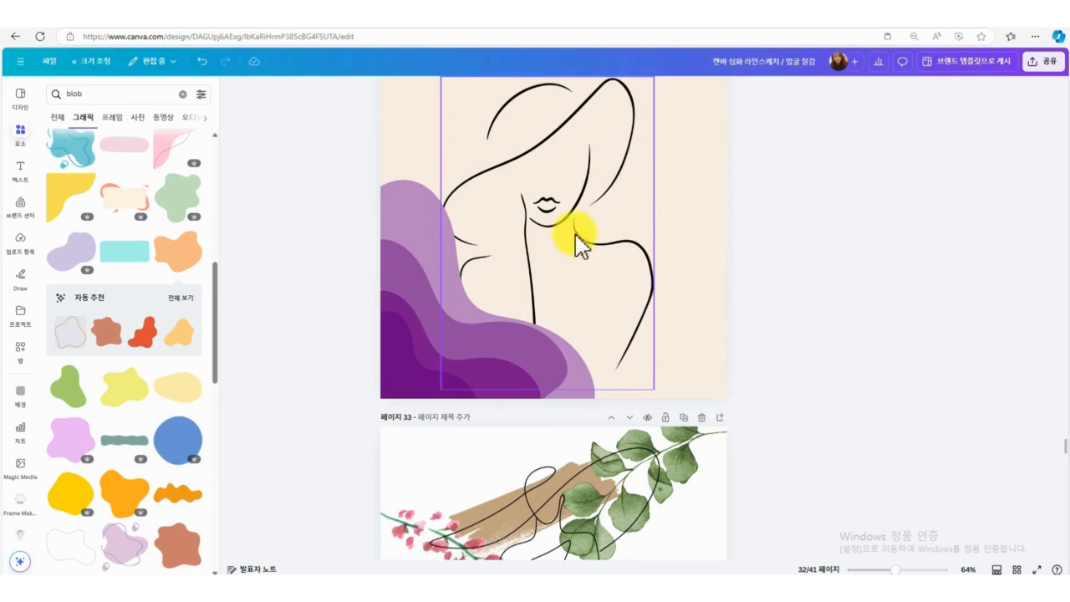
pyautogui.scroll(2, 693, 192)
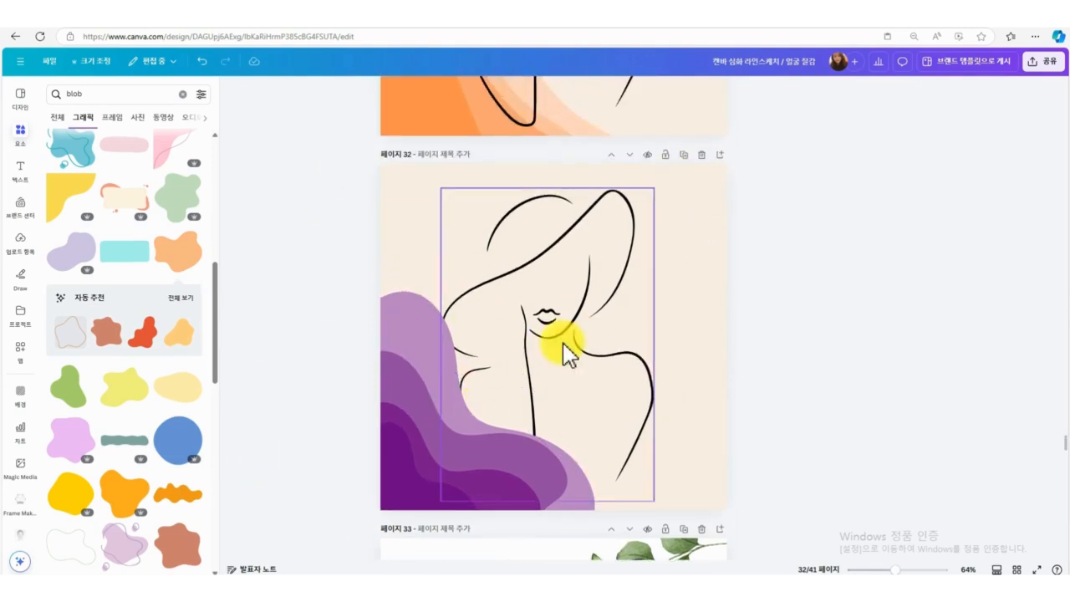
# Select all four purple blobs on page 32 and group them.
pyautogui.click(716, 166)
pyautogui.click(696, 94)
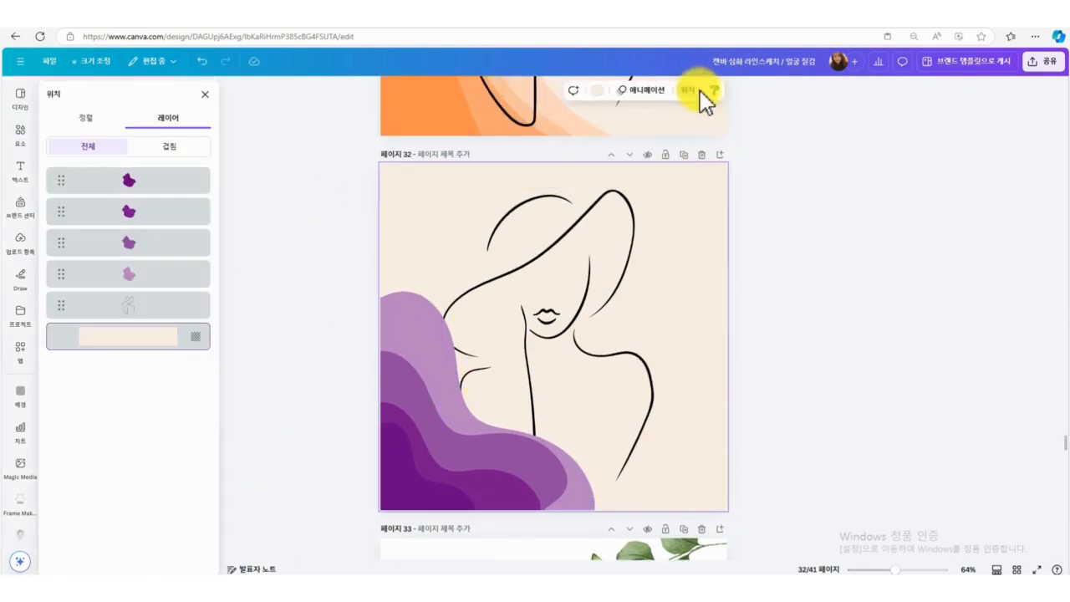
pyautogui.click(149, 183)
pyautogui.keyDown('shift'); pyautogui.click(142, 277); pyautogui.keyUp('shift')
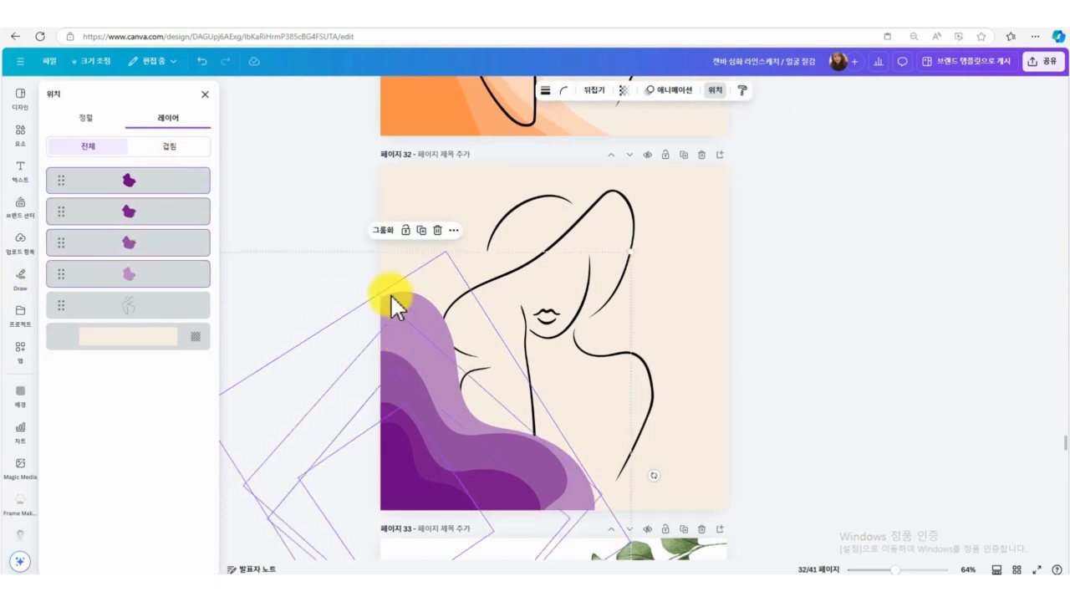
pyautogui.click(384, 230)
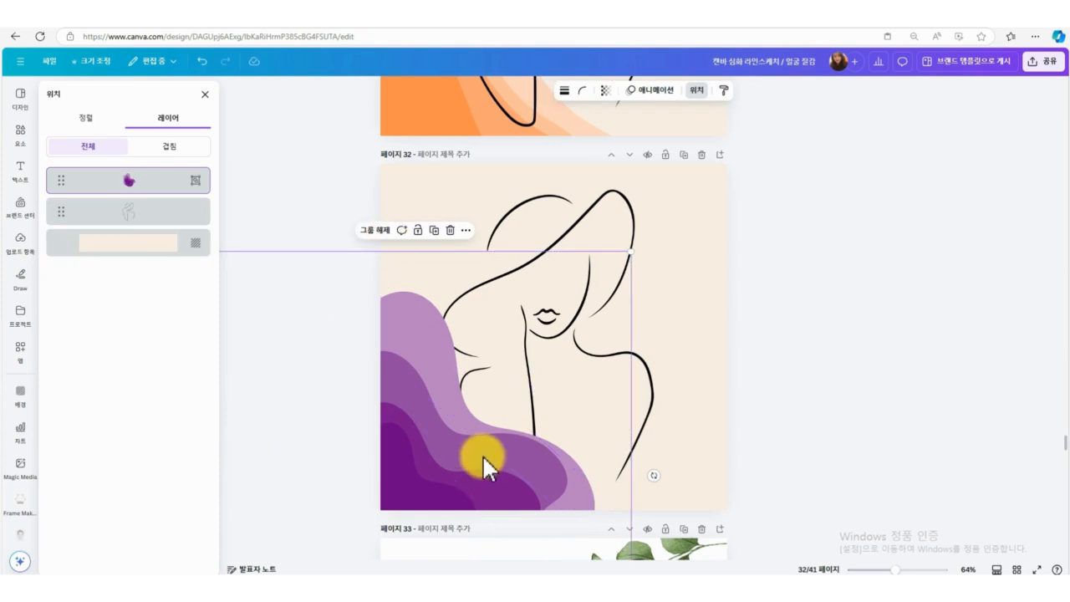
# Duplicate the purple blob group on page 32, rotate the copy roughly half a turn and fit it into the upper-right page corner.
pyautogui.moveTo(482, 454); pyautogui.dragTo(669, 422)
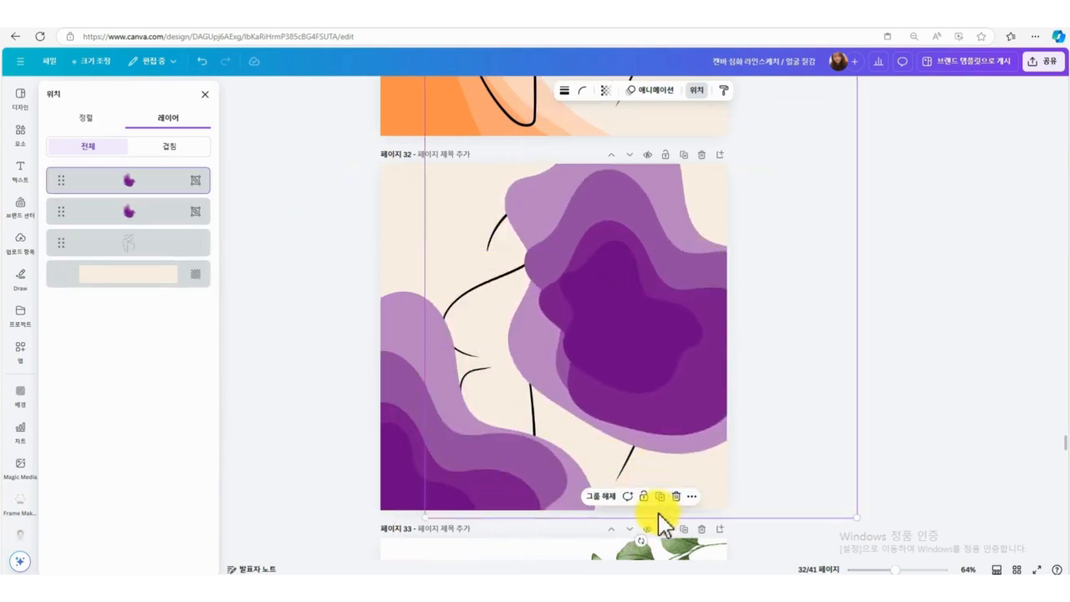
pyautogui.moveTo(652, 368); pyautogui.dragTo(682, 321)
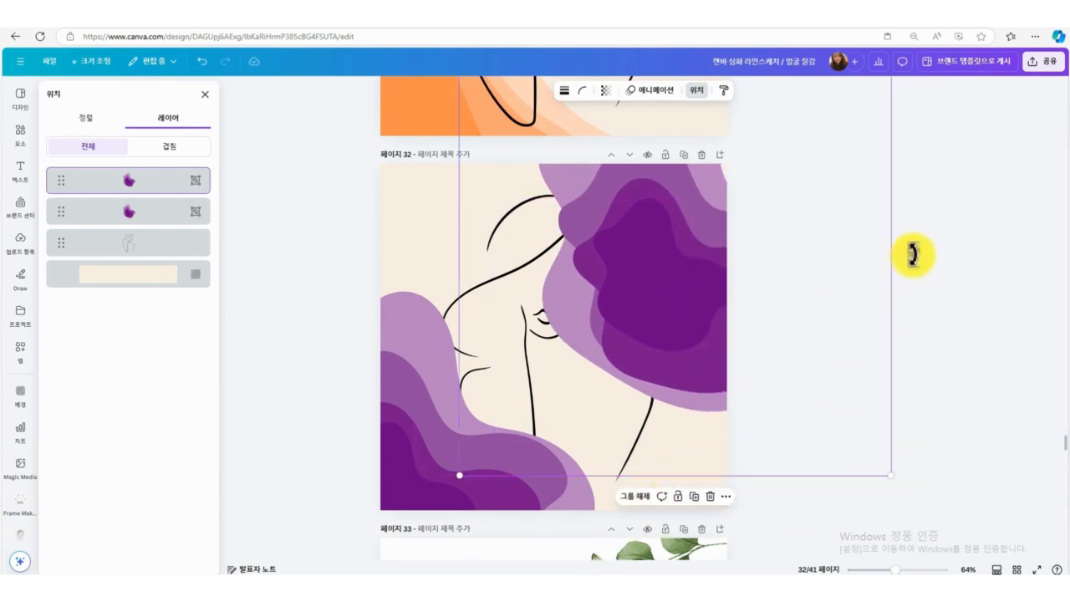
pyautogui.moveTo(913, 254); pyautogui.dragTo(289, 245)
pyautogui.moveTo(564, 337); pyautogui.dragTo(727, 285)
pyautogui.moveTo(464, 471)
pyautogui.mouseDown()
pyautogui.moveTo(450, 473)
pyautogui.moveTo(464, 473)
pyautogui.mouseUp()
pyautogui.moveTo(706, 222); pyautogui.dragTo(706, 215)
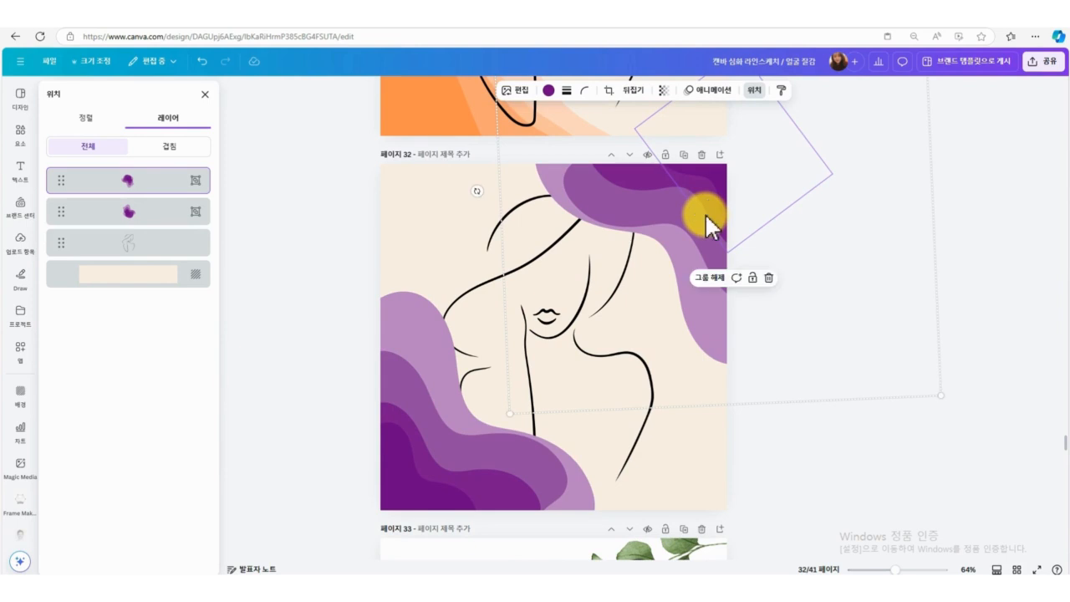
# Fine-tune the positions of the two purple blob groups in the opposite corners of page 32.
pyautogui.moveTo(453, 417)
pyautogui.mouseDown()
pyautogui.moveTo(441, 429)
pyautogui.moveTo(467, 417)
pyautogui.mouseUp()
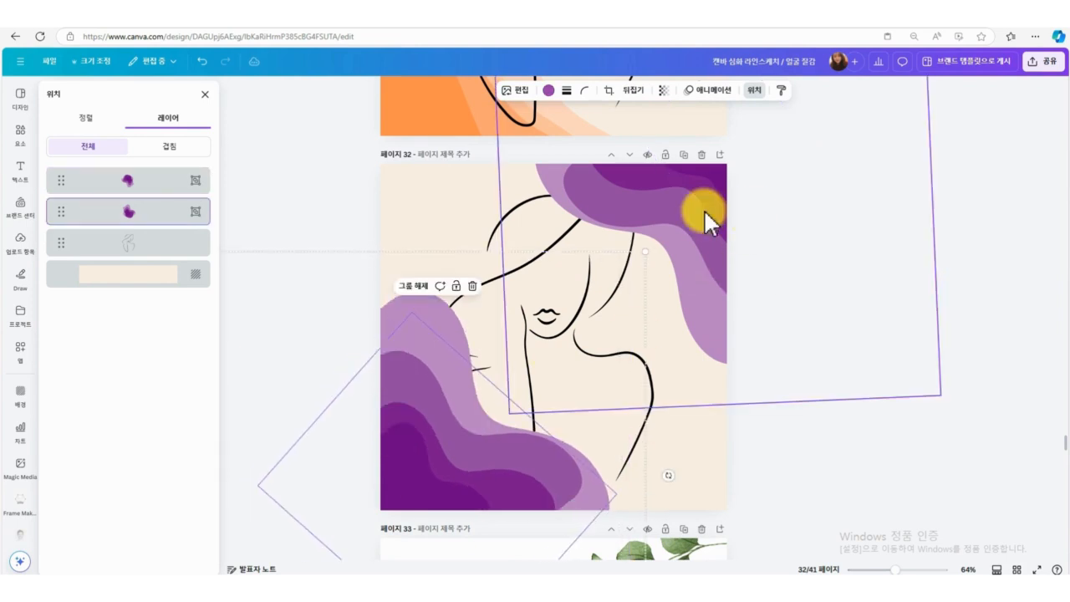
pyautogui.click(704, 208)
pyautogui.moveTo(537, 482); pyautogui.dragTo(511, 481)
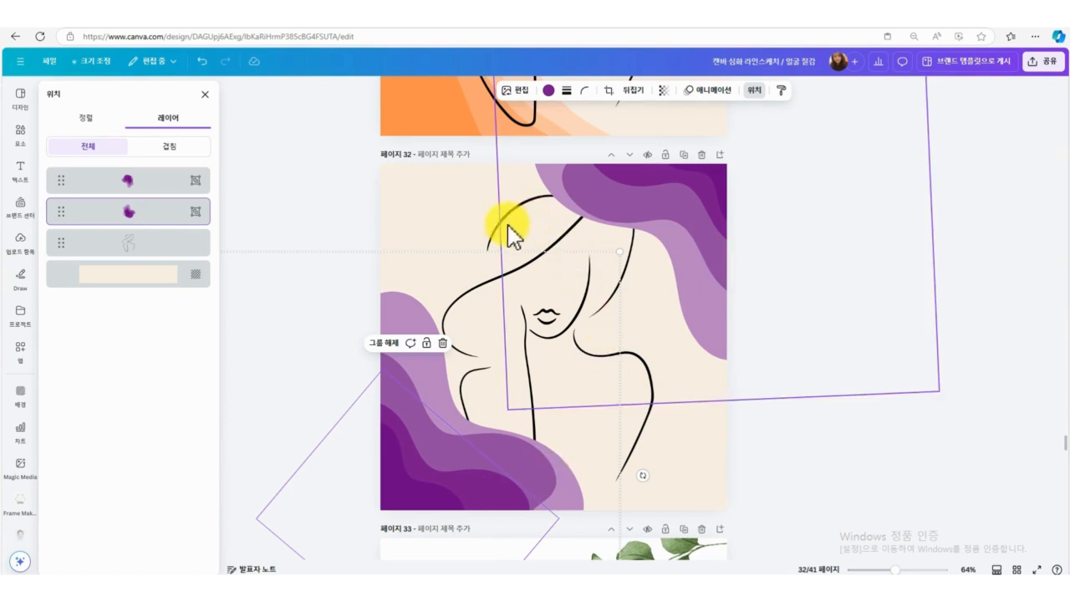
# Bring the hat-woman line drawing in front of both purple blob groups.
pyautogui.click(142, 251)
pyautogui.moveTo(138, 221)
pyautogui.mouseDown()
pyautogui.moveTo(131, 179)
pyautogui.moveTo(148, 175)
pyautogui.moveTo(150, 189)
pyautogui.mouseUp()
pyautogui.click(842, 332)
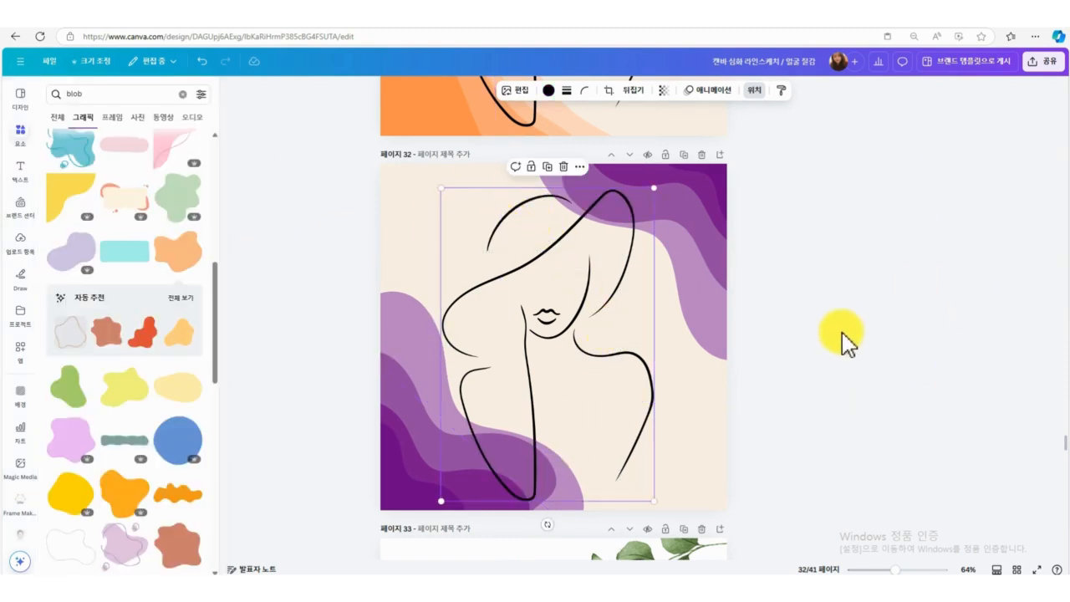
# Change the page 32 background to the pale greyish first color of the brand kit's beige-pink palette.
pyautogui.click(596, 248)
pyautogui.click(416, 219)
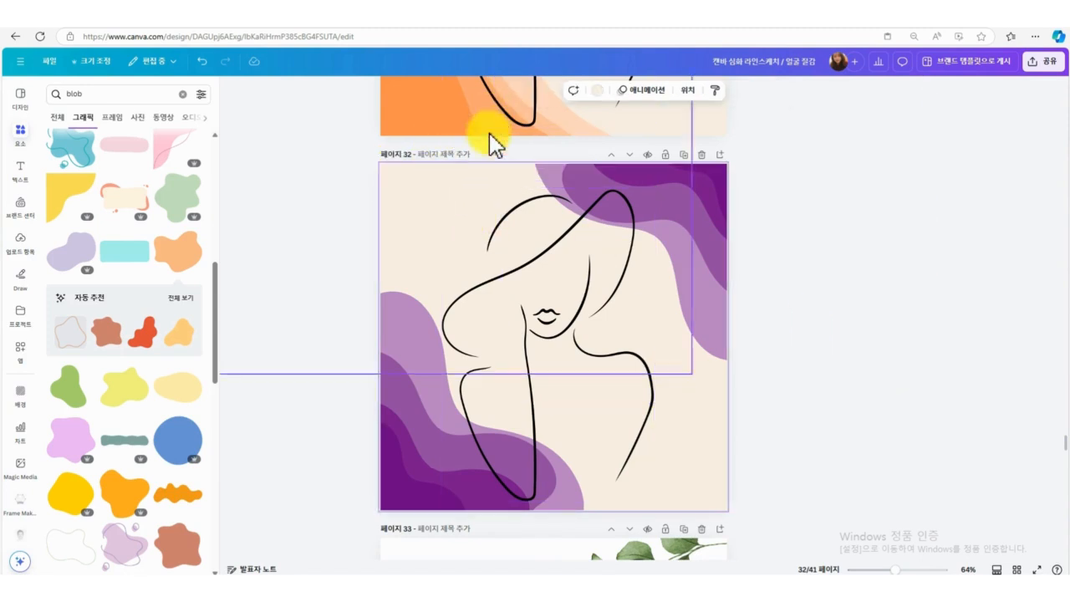
pyautogui.click(598, 90)
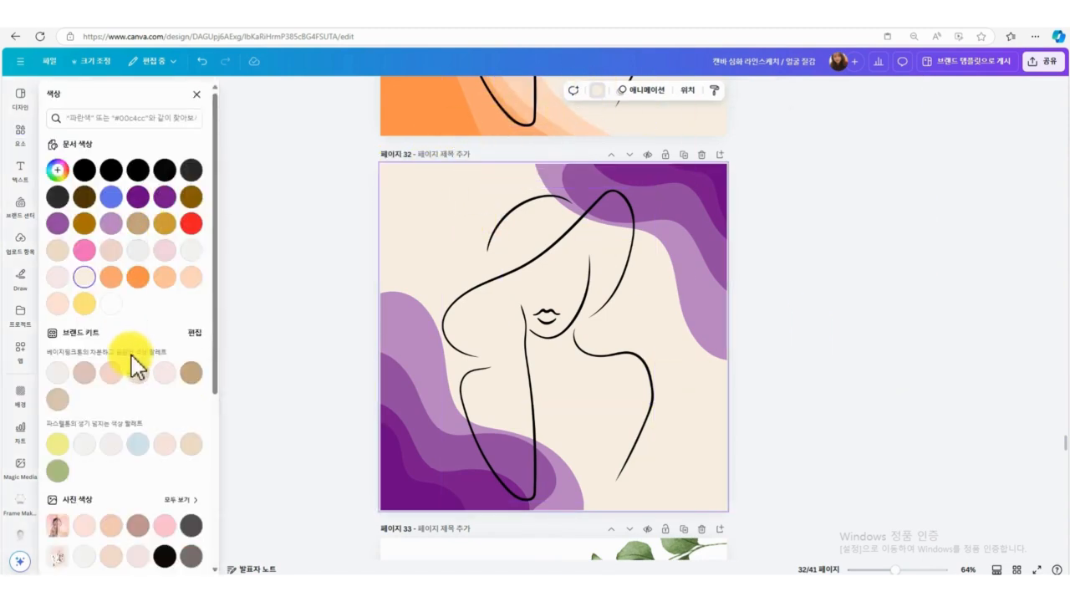
pyautogui.click(111, 304)
pyautogui.click(58, 304)
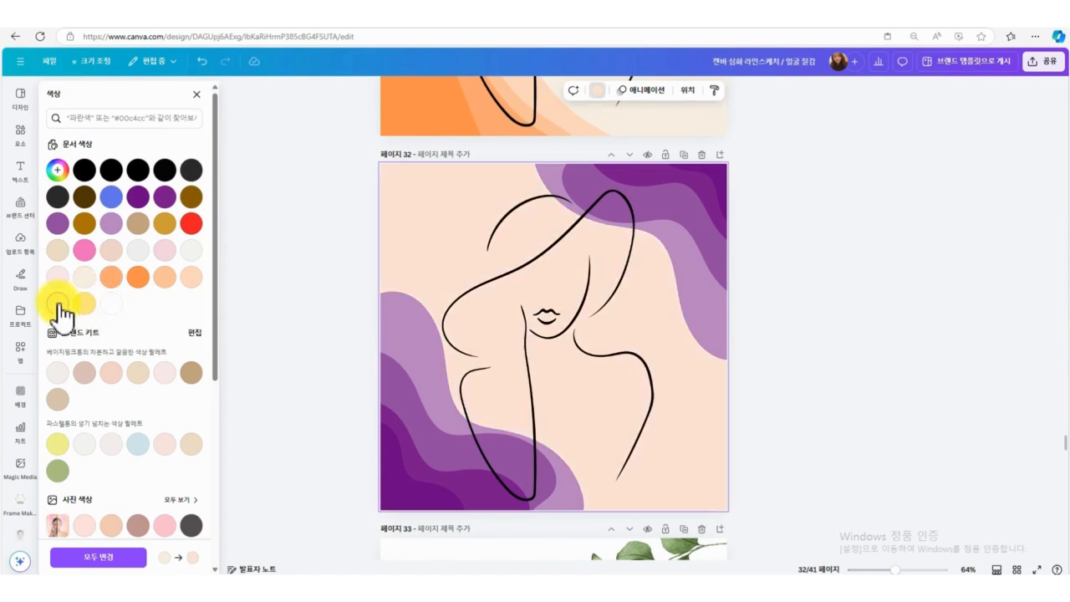
pyautogui.click(57, 373)
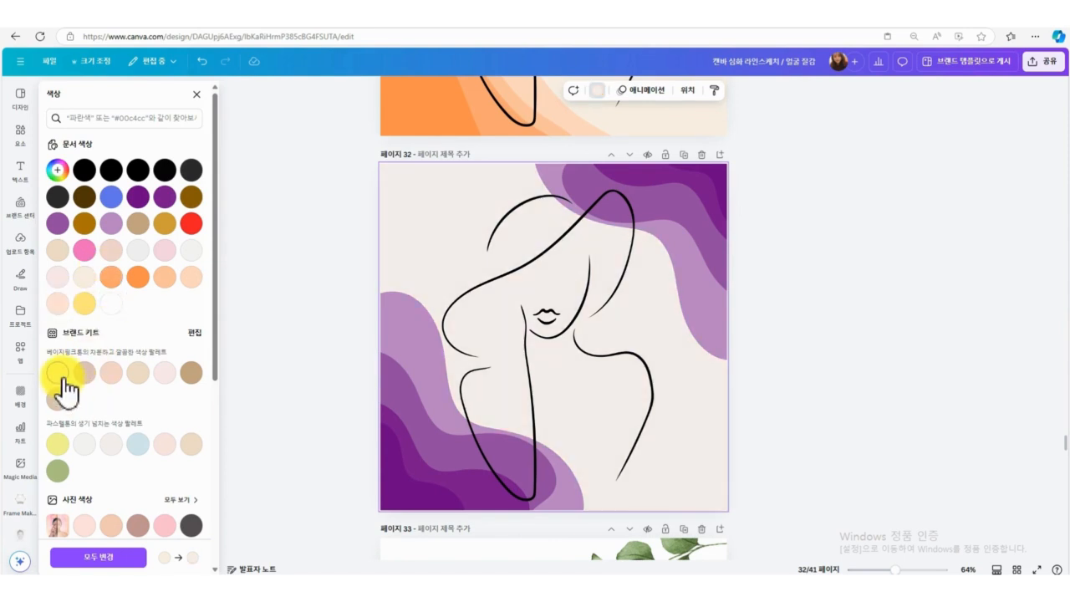
pyautogui.click(876, 381)
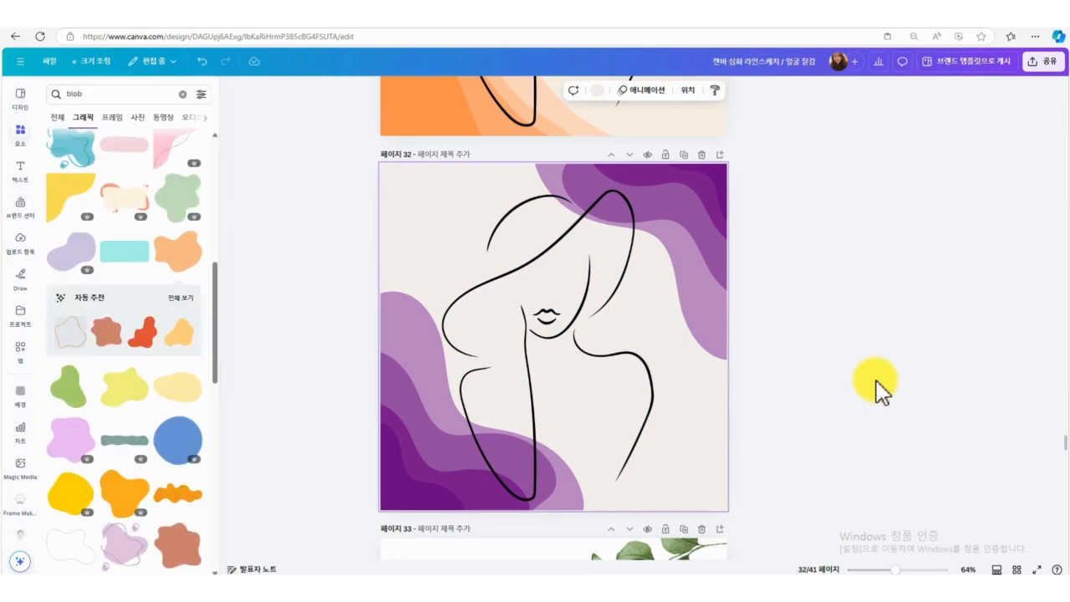
# Add a blank page after page 33 and copy page 33's wide-hat woman line drawing onto it.
pyautogui.scroll(-3, 876, 383)
pyautogui.scroll(-2, 881, 388)
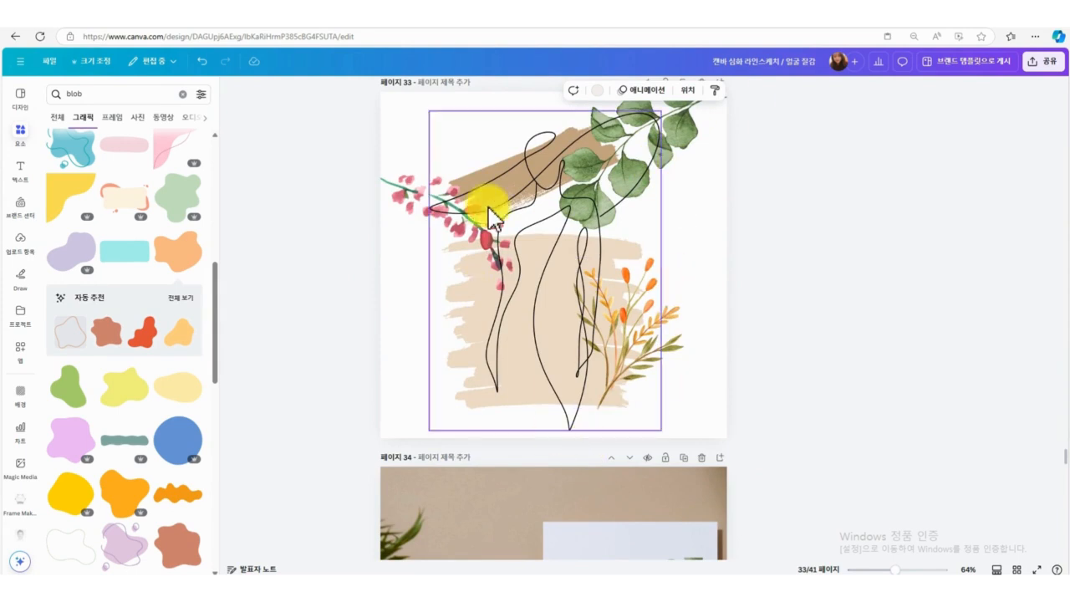
pyautogui.scroll(1, 702, 368)
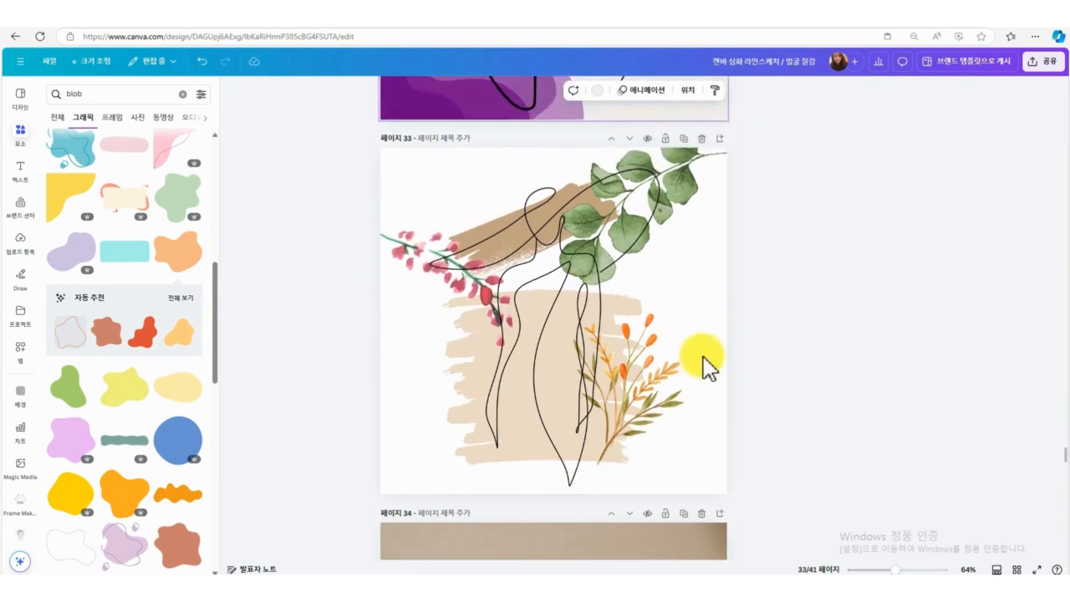
pyautogui.click(720, 138)
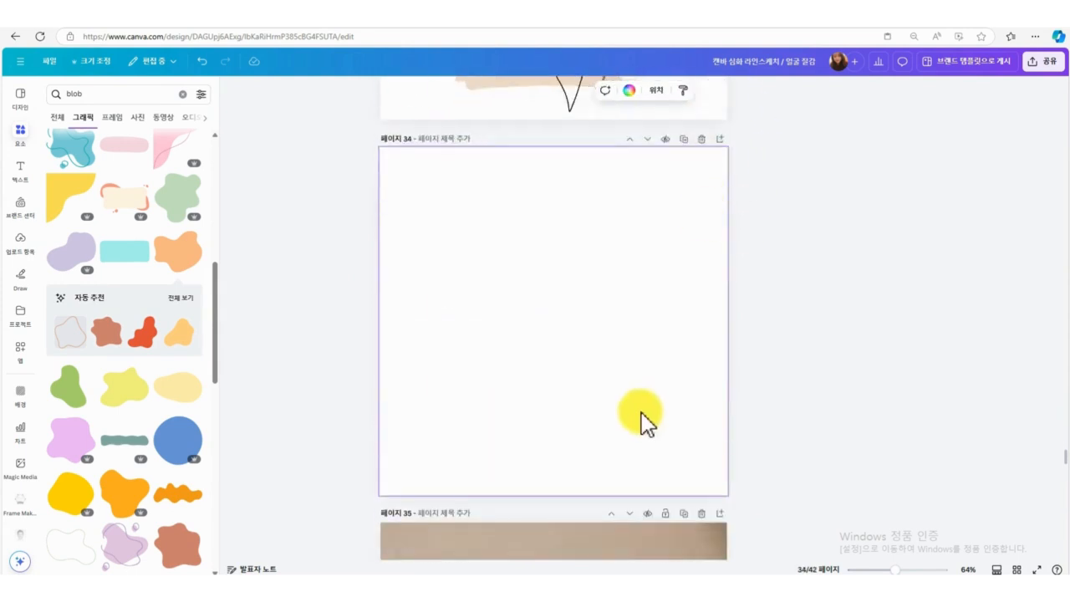
pyautogui.scroll(3, 610, 334)
pyautogui.click(568, 246)
pyautogui.moveTo(568, 247); pyautogui.dragTo(580, 442)
pyautogui.scroll(-2, 577, 389)
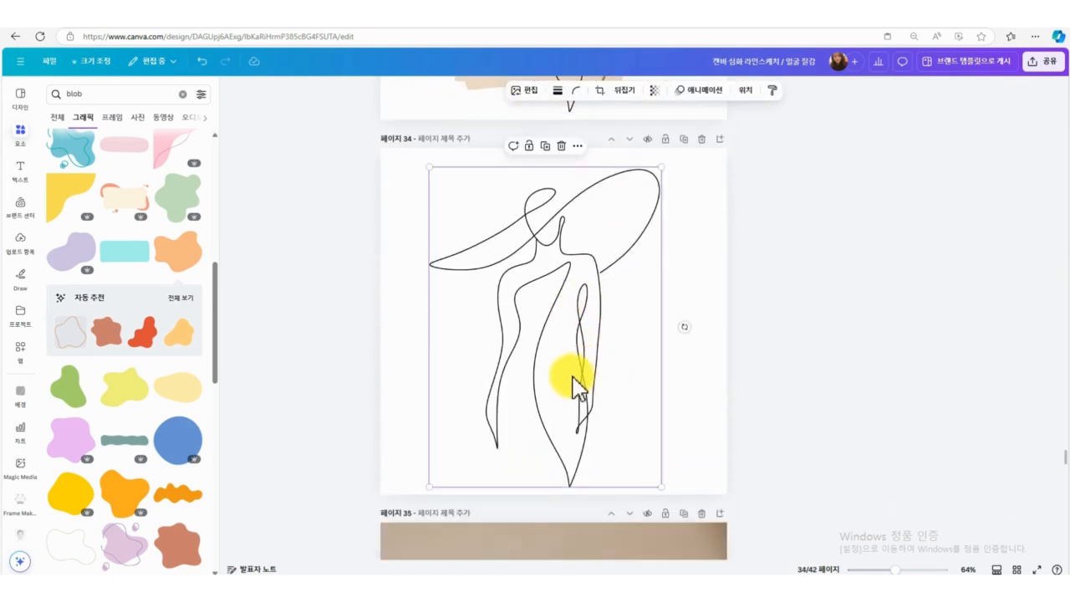
# Search the graphics for 브러쉬.
pyautogui.moveTo(92, 94); pyautogui.dragTo(3, 94)
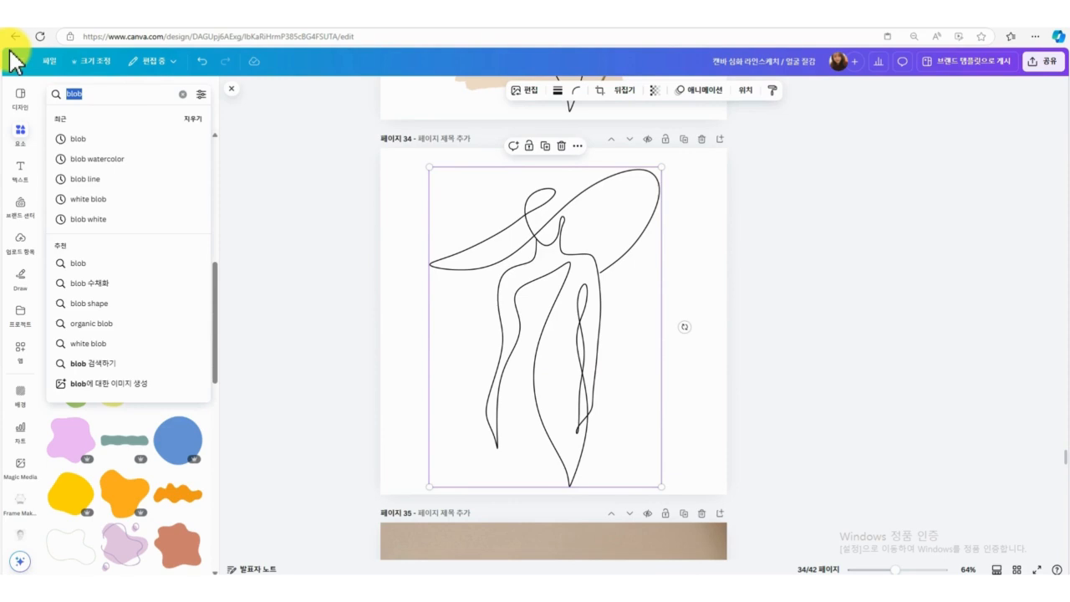
pyautogui.press('BackSpace')
pyautogui.write('qmfjtn')
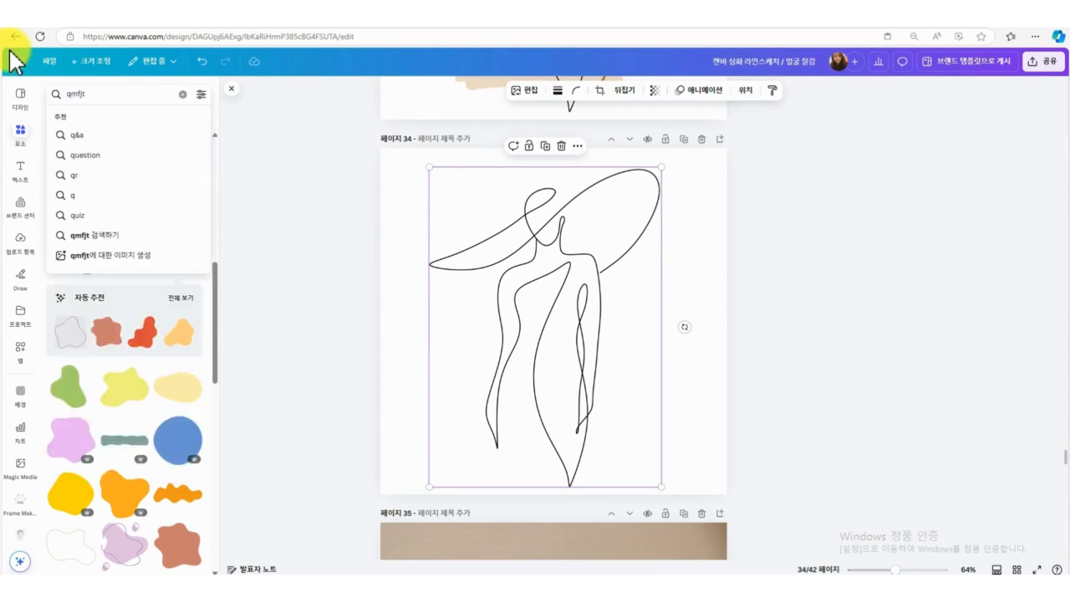
pyautogui.press('BackSpace')
pyautogui.press('BackSpace')
pyautogui.press('BackSpace')
pyautogui.press('BackSpace')
pyautogui.press('BackSpace')
pyautogui.write('버ㄹ')
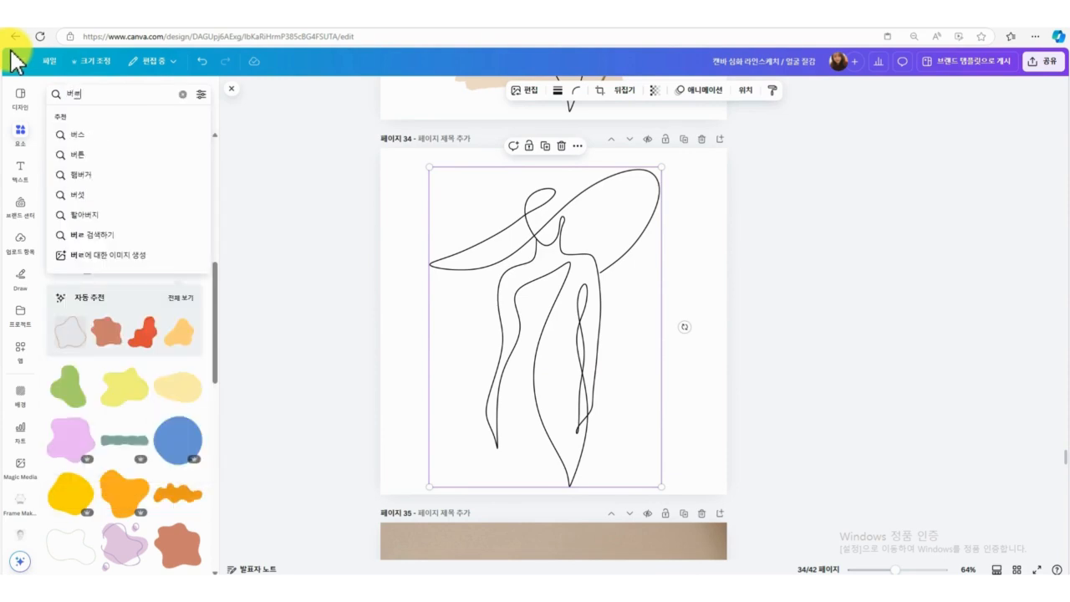
pyautogui.write('ㅓ쉬')
pyautogui.press('Return')
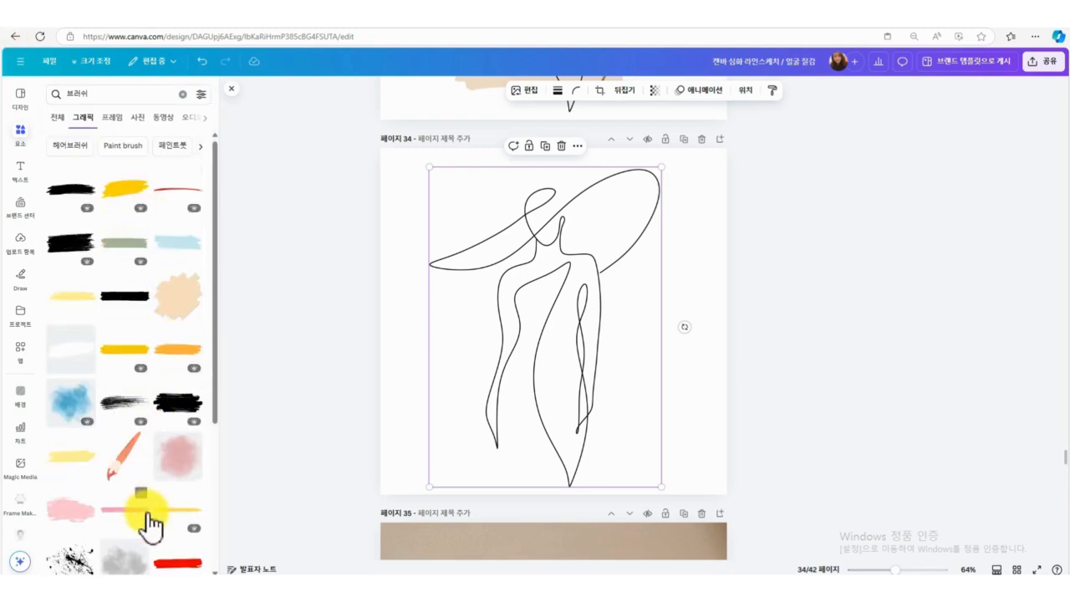
# Compare the brush strokes on page 33 with the search results and add the blue brush stroke to page 34.
pyautogui.scroll(-3, 151, 527)
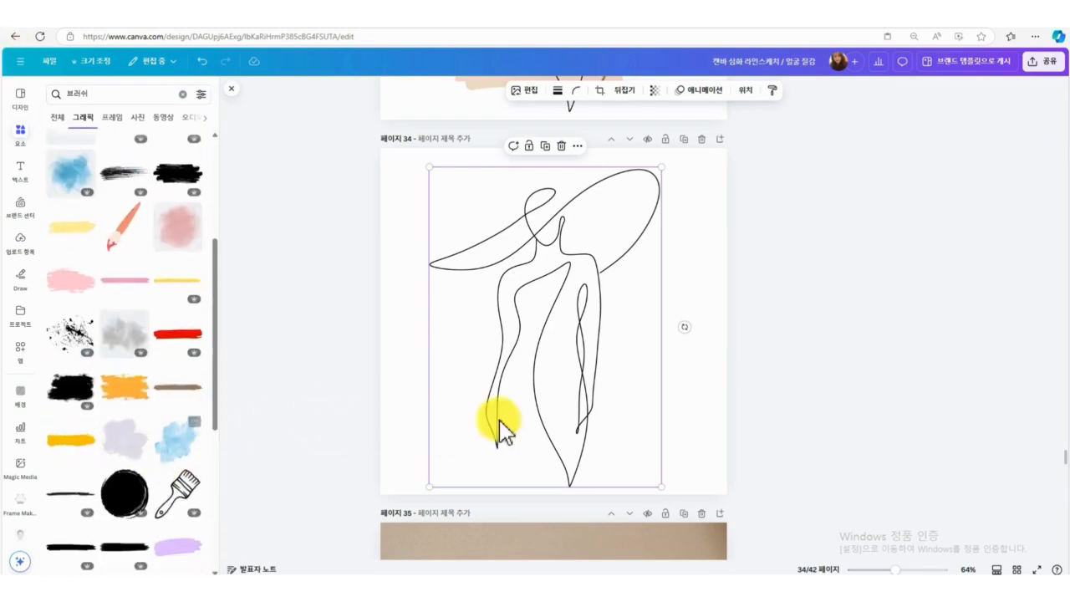
pyautogui.scroll(4, 635, 422)
pyautogui.scroll(-2, 191, 397)
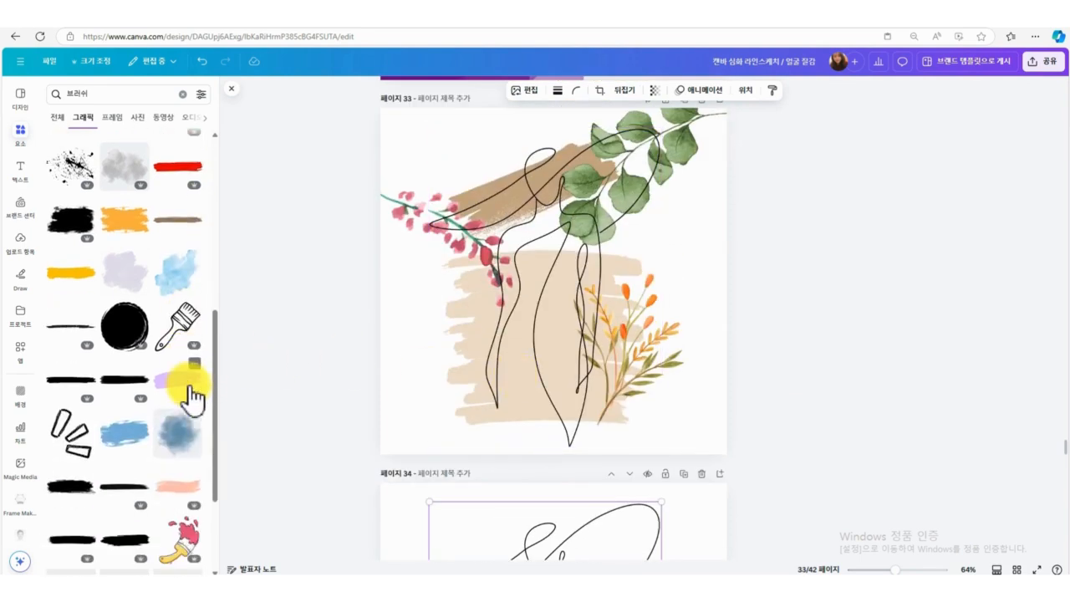
pyautogui.scroll(-2, 146, 458)
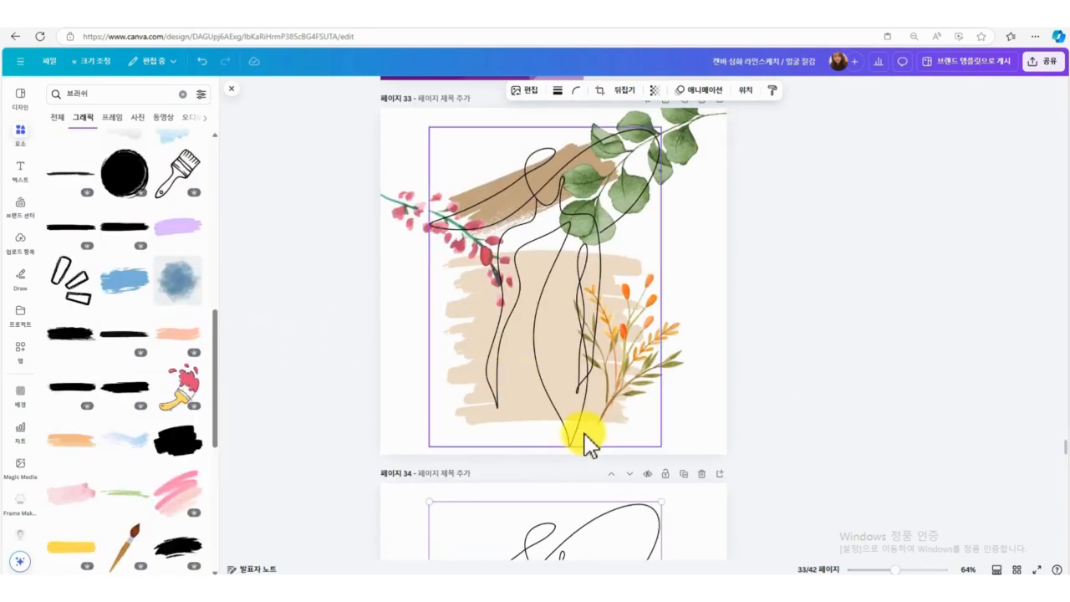
pyautogui.scroll(-3, 585, 437)
pyautogui.click(121, 289)
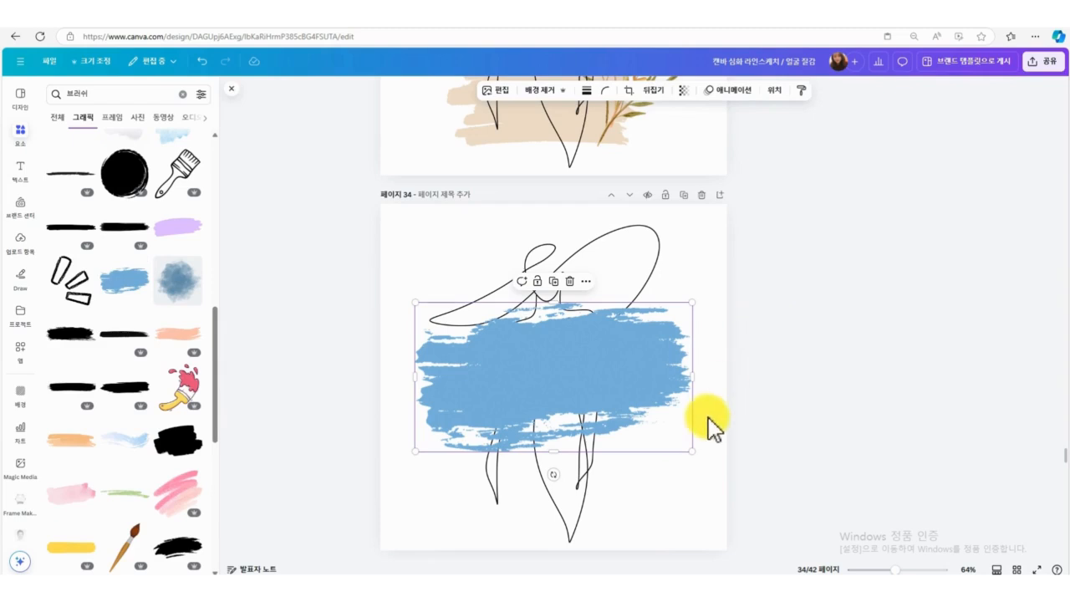
# Shrink the blue brush stroke, tilt it counterclockwise and place it over the woman's hat.
pyautogui.moveTo(690, 448)
pyautogui.mouseDown()
pyautogui.moveTo(641, 346)
pyautogui.moveTo(623, 344)
pyautogui.mouseUp()
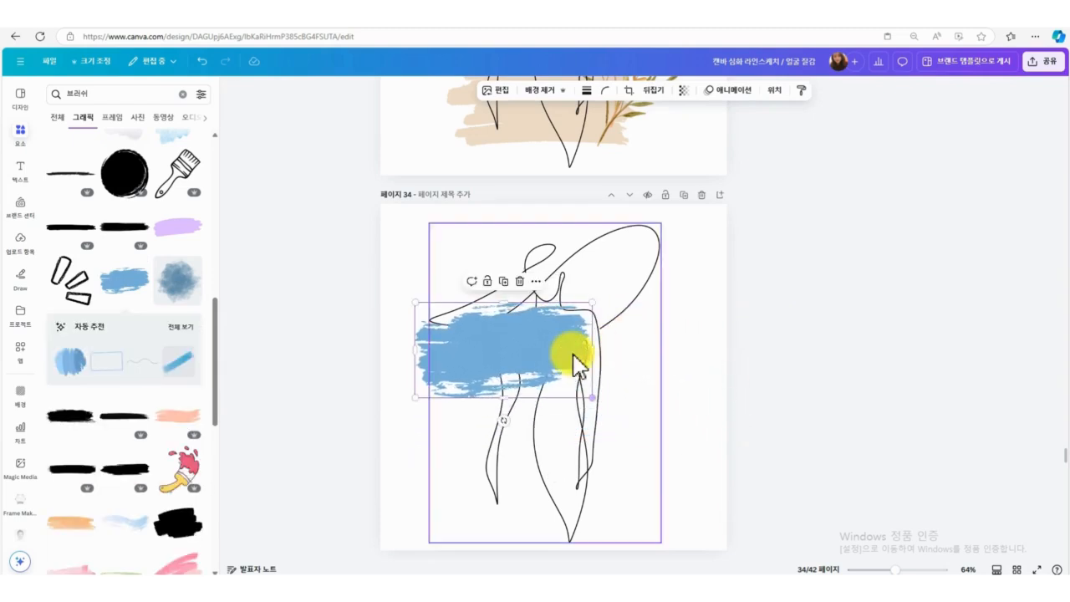
pyautogui.moveTo(553, 360)
pyautogui.mouseDown()
pyautogui.moveTo(574, 299)
pyautogui.moveTo(594, 302)
pyautogui.mouseUp()
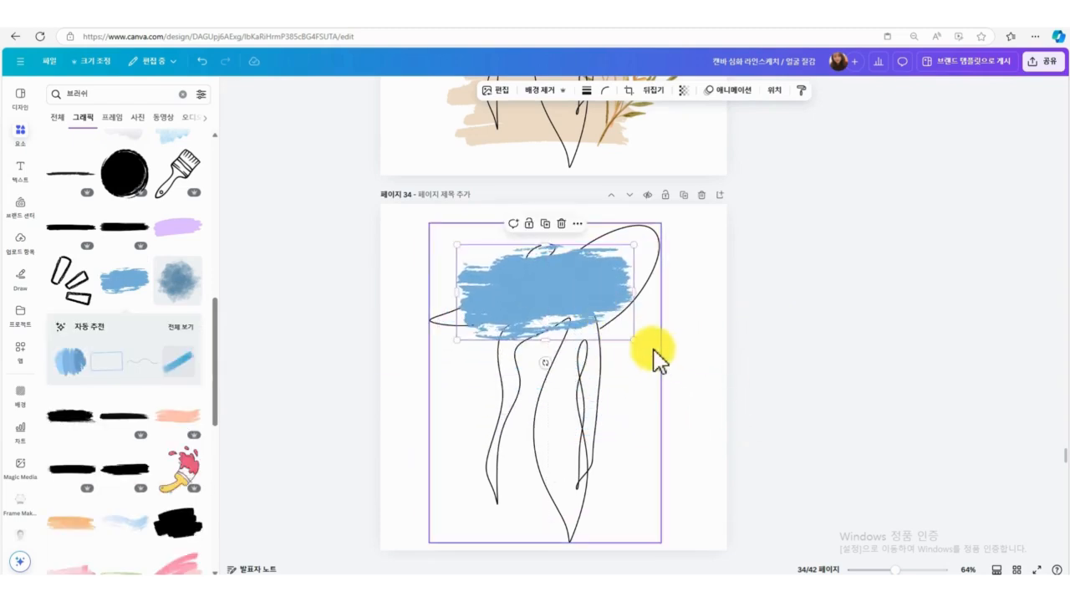
pyautogui.moveTo(545, 363); pyautogui.dragTo(565, 368)
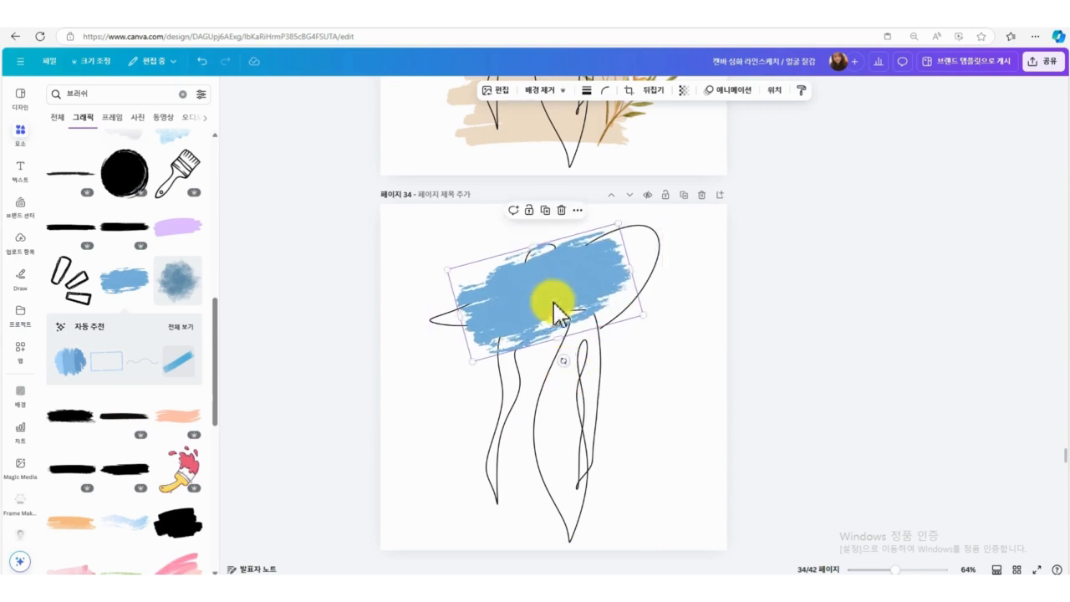
pyautogui.moveTo(554, 303); pyautogui.dragTo(563, 297)
# Add the orange brush stroke to page 34, shrink it and center it over the woman's torso.
pyautogui.scroll(-5, 108, 489)
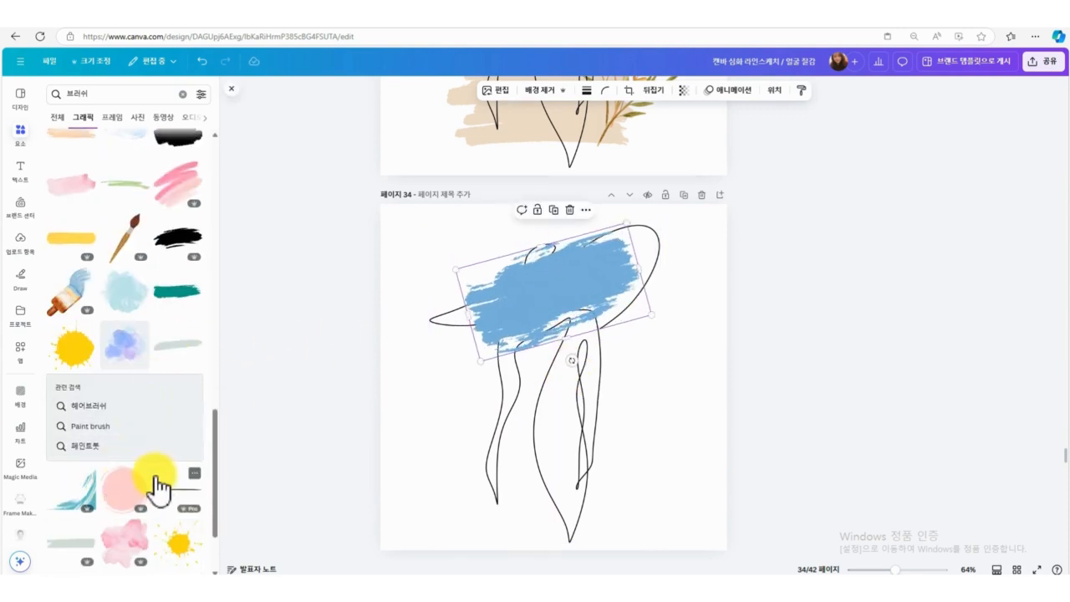
pyautogui.scroll(-1, 157, 481)
pyautogui.scroll(-3, 142, 477)
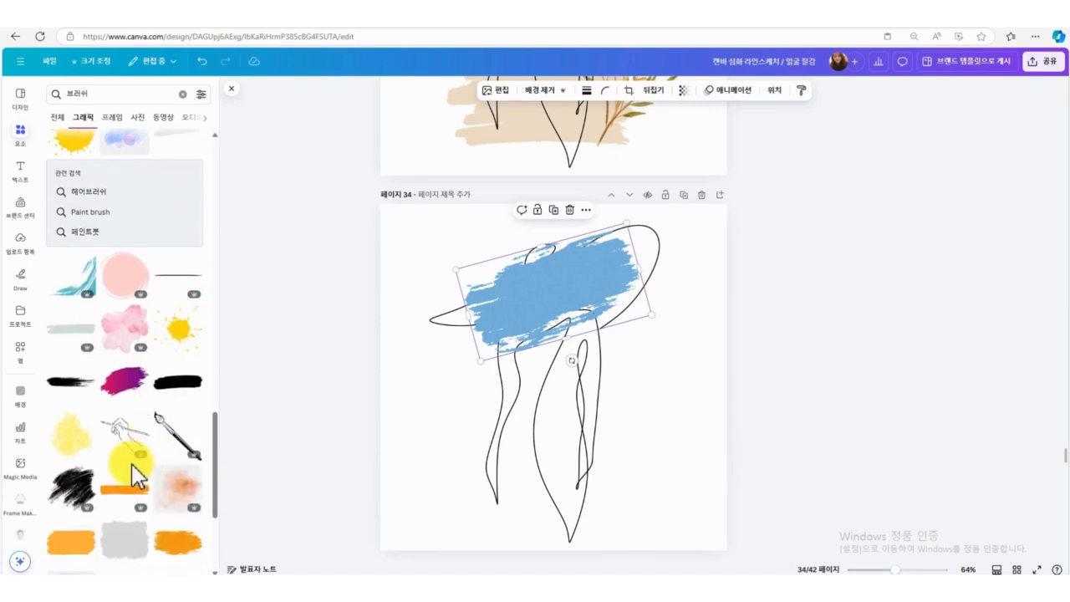
pyautogui.click(191, 382)
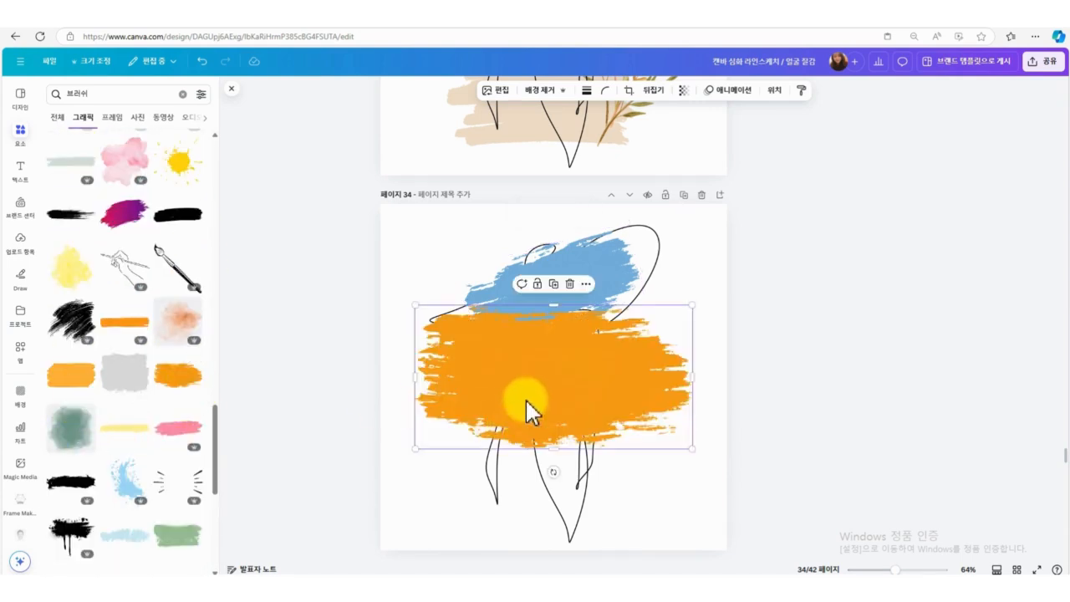
pyautogui.moveTo(528, 371); pyautogui.dragTo(530, 425)
pyautogui.moveTo(692, 505); pyautogui.dragTo(611, 462)
pyautogui.moveTo(566, 430); pyautogui.dragTo(608, 424)
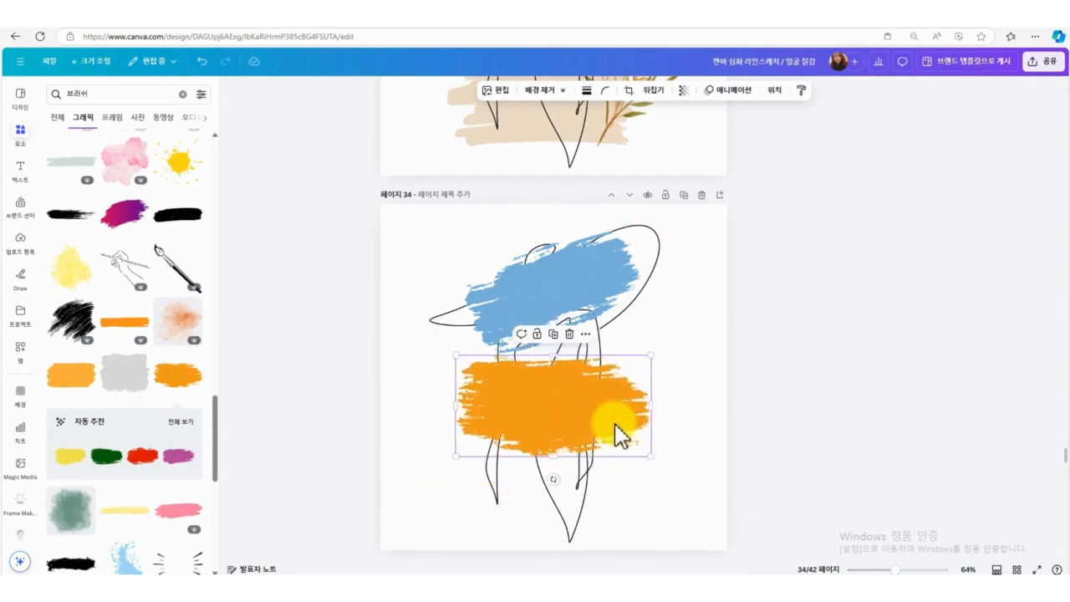
# Duplicate the orange brush stroke and place the copy just below the original, overlapping it to form one taller patch.
pyautogui.scroll(-1, 598, 426)
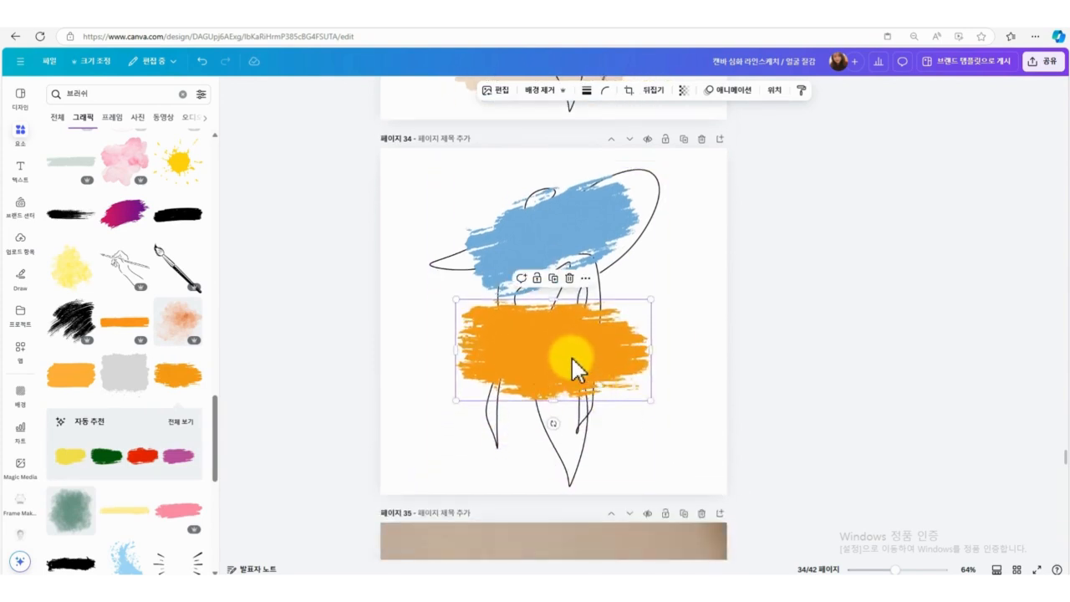
pyautogui.moveTo(570, 356)
pyautogui.mouseDown()
pyautogui.moveTo(568, 434)
pyautogui.moveTo(565, 418)
pyautogui.mouseUp()
pyautogui.click(580, 232)
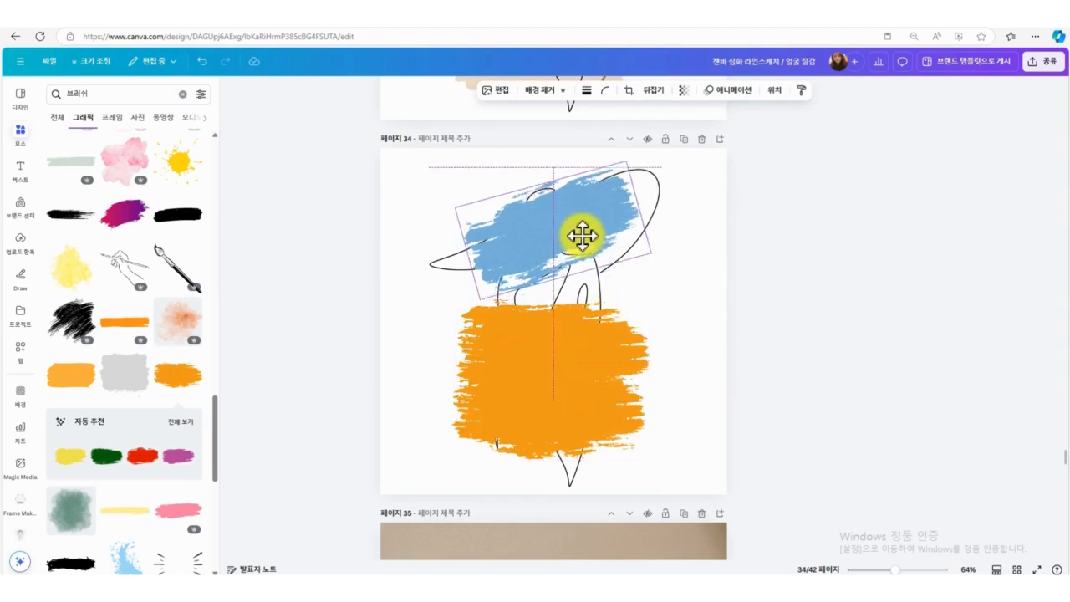
pyautogui.click(738, 316)
# Move the wide-hat woman line drawing to the top layer, in front of the blue and orange brush strokes.
pyautogui.click(673, 263)
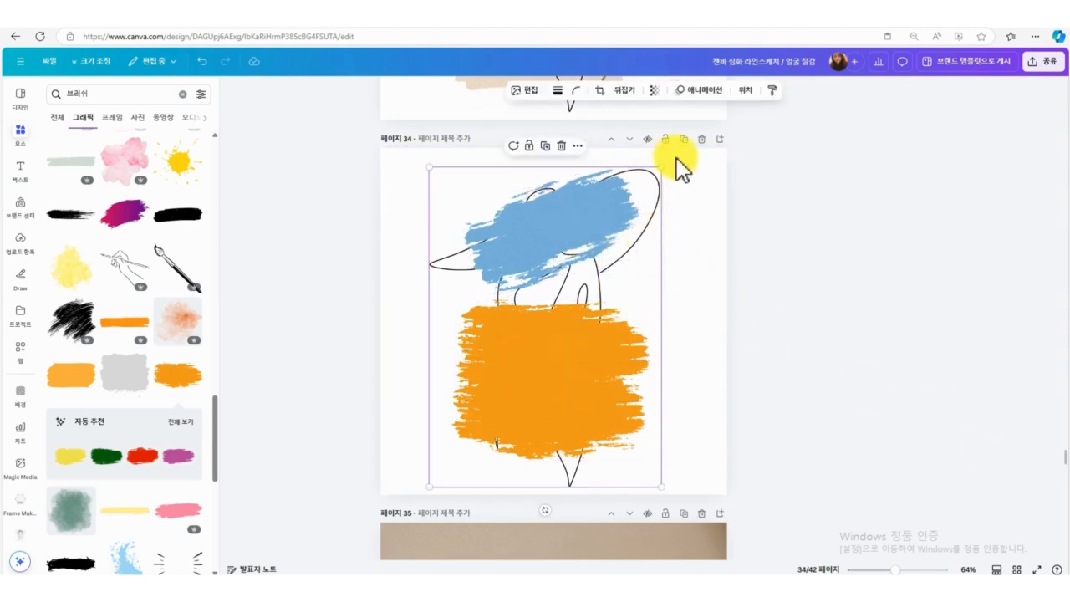
pyautogui.click(745, 89)
pyautogui.moveTo(113, 286)
pyautogui.mouseDown()
pyautogui.moveTo(100, 169)
pyautogui.moveTo(108, 184)
pyautogui.mouseUp()
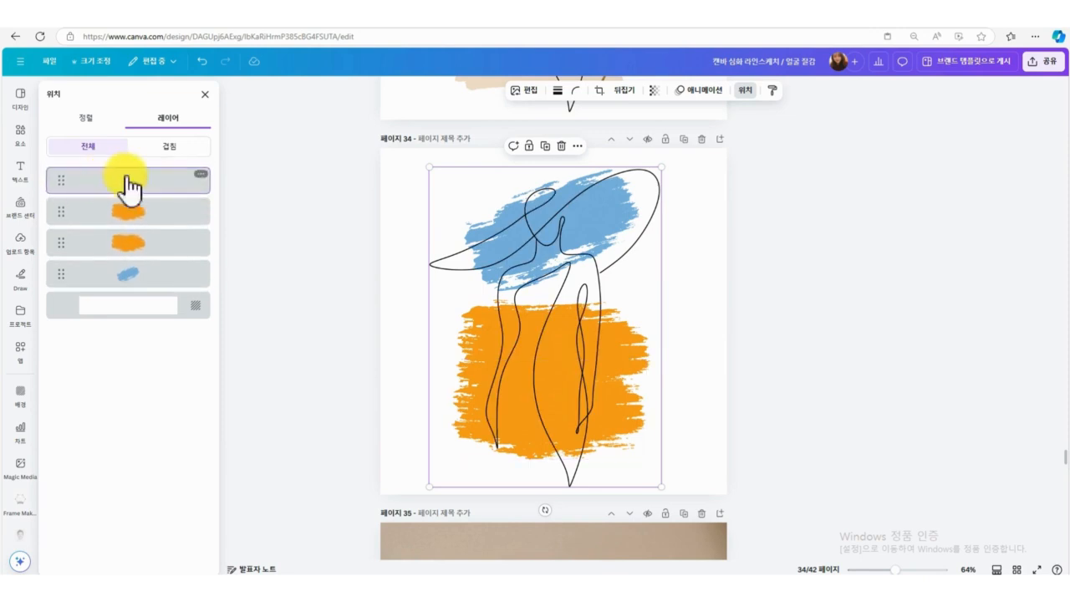
pyautogui.click(792, 297)
pyautogui.click(798, 349)
# Search the graphics library for "수채화 꽃" and browse the watercolor flowers for page 34.
pyautogui.click(92, 93)
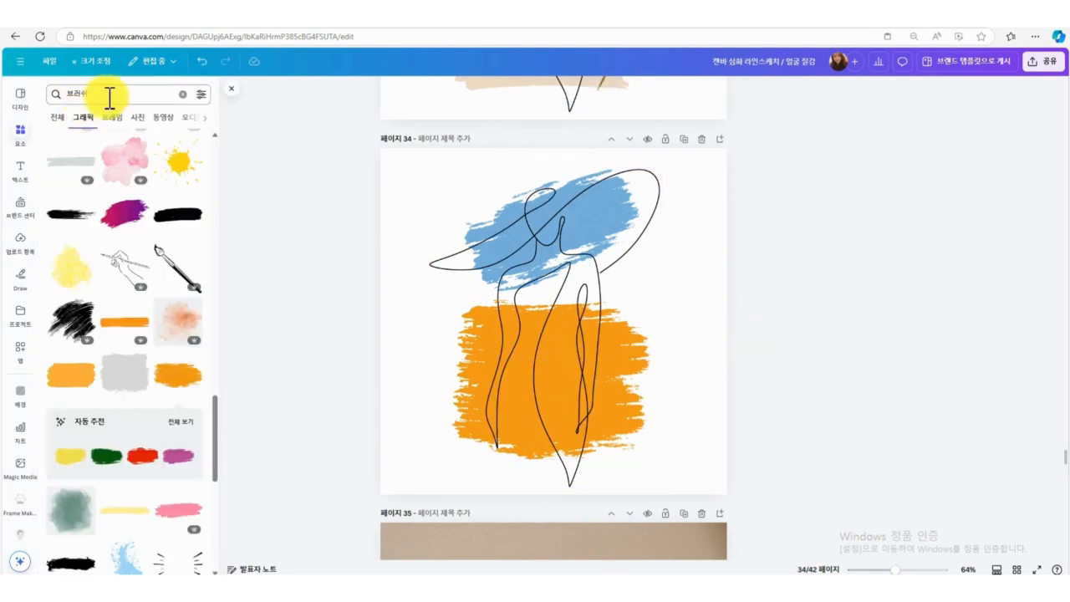
pyautogui.press('BackSpace')
pyautogui.write('수채화 꽃')
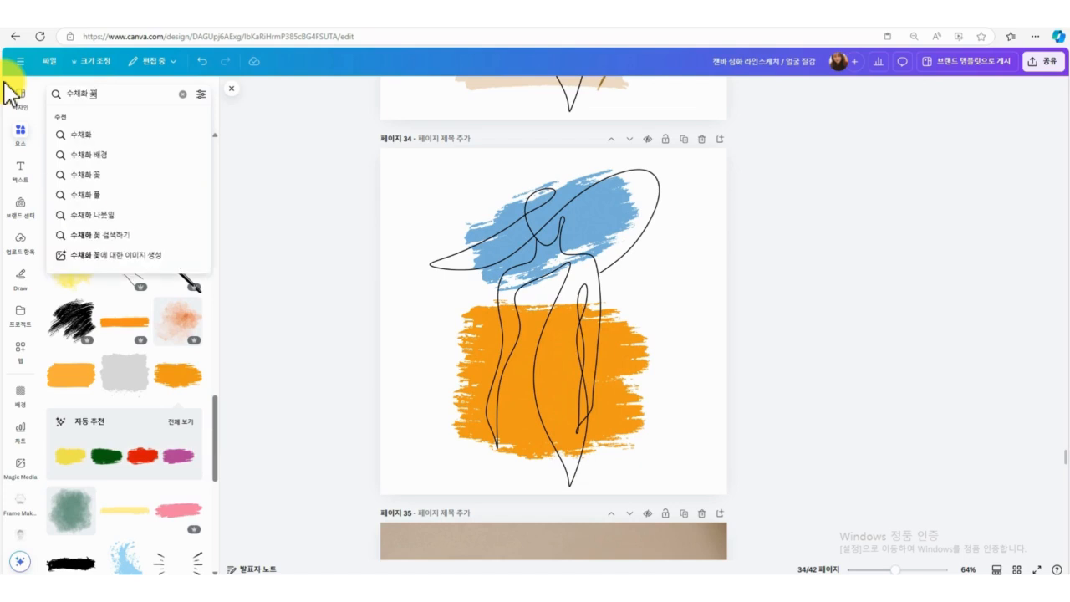
pyautogui.press('Return')
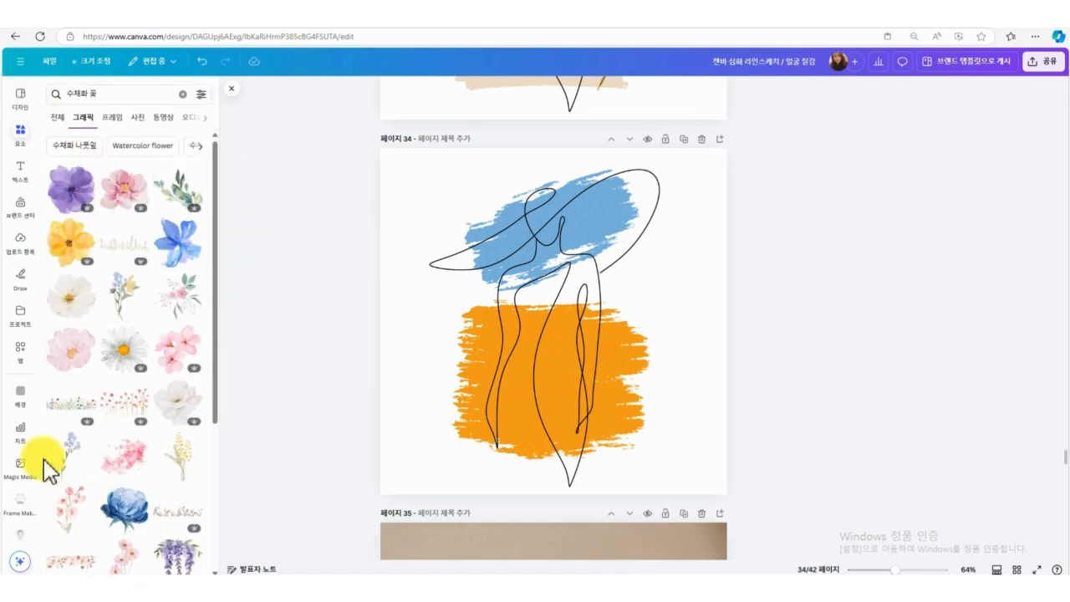
pyautogui.scroll(-2, 168, 506)
pyautogui.scroll(-5, 167, 506)
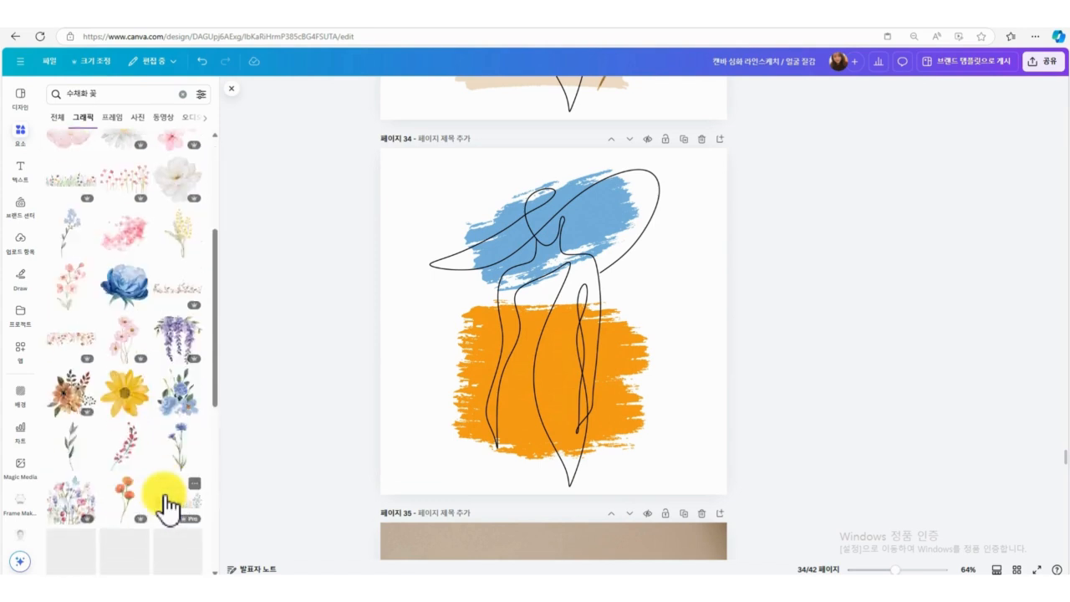
pyautogui.scroll(-3, 167, 500)
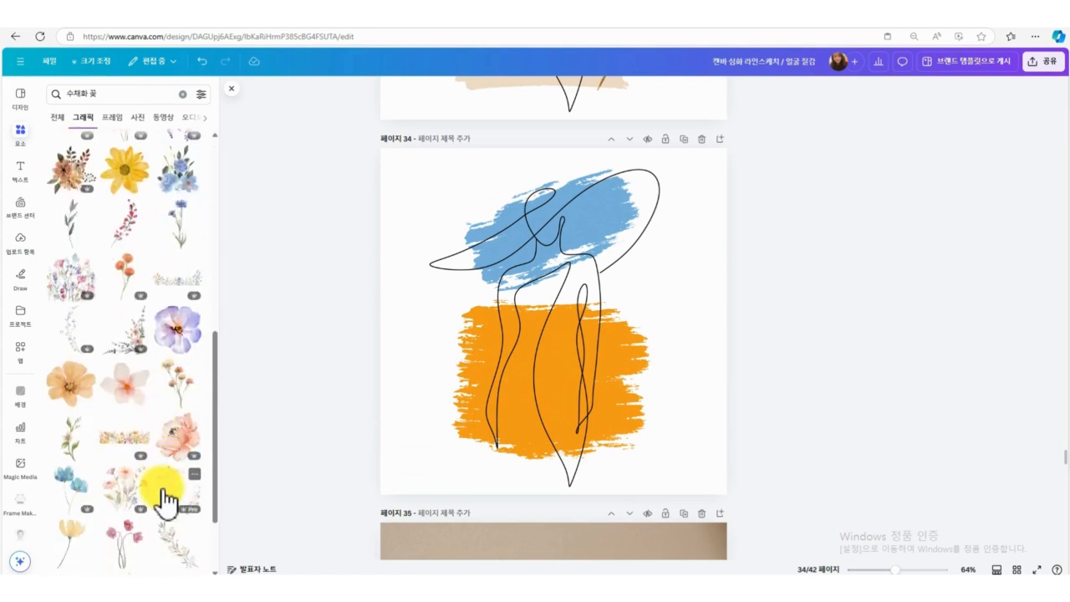
# Try the blue long-stemmed watercolor flower on page 34 and remove it again.
pyautogui.click(182, 229)
pyautogui.click(569, 162)
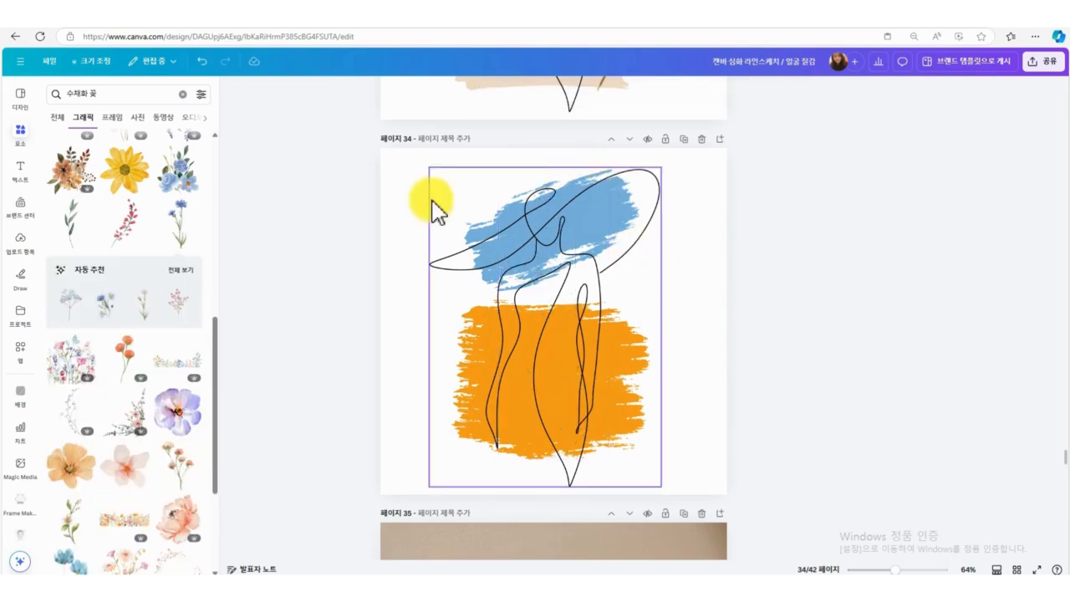
pyautogui.scroll(-3, 114, 434)
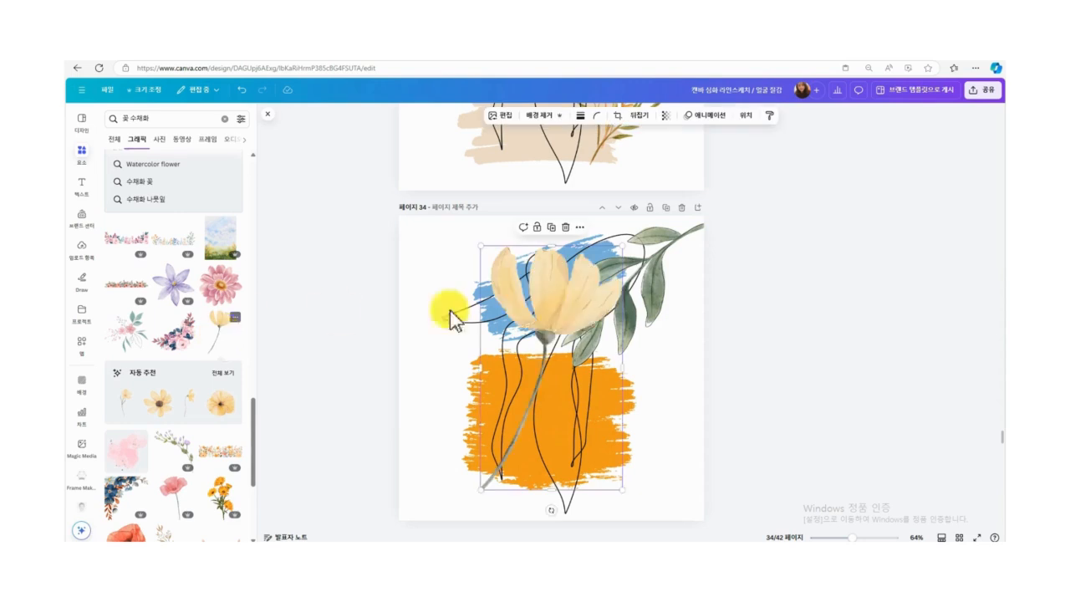
# Shrink the pale yellow flower and place it over the orange patch's lower right edge, with its stem ending near the drawing's lowest point.
pyautogui.moveTo(620, 246)
pyautogui.mouseDown()
pyautogui.moveTo(549, 359)
pyautogui.moveTo(568, 410)
pyautogui.moveTo(616, 419)
pyautogui.moveTo(639, 396)
pyautogui.mouseUp()
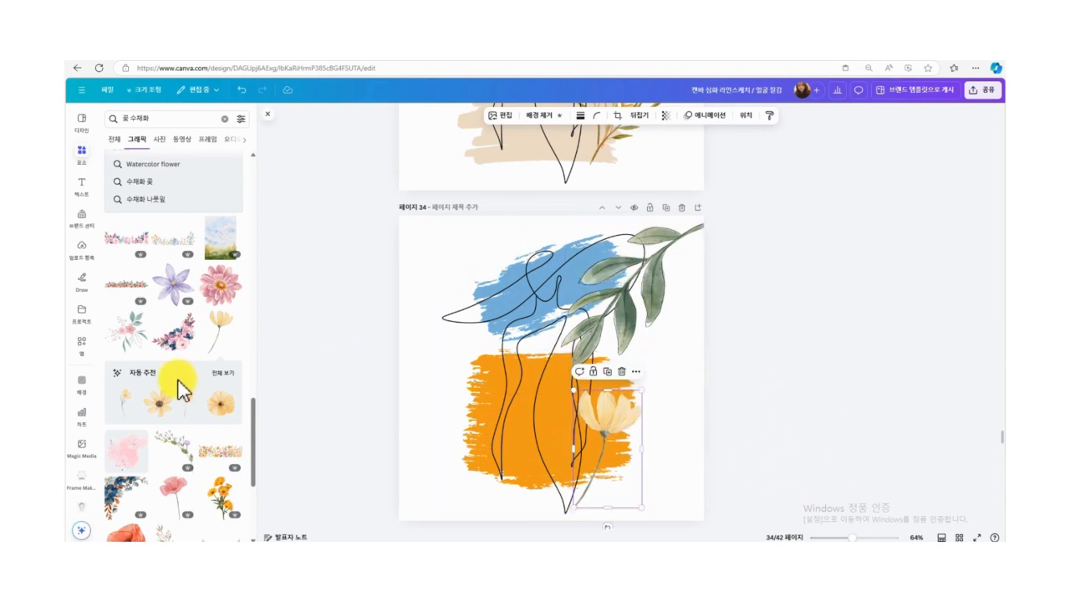
pyautogui.scroll(-3, 205, 455)
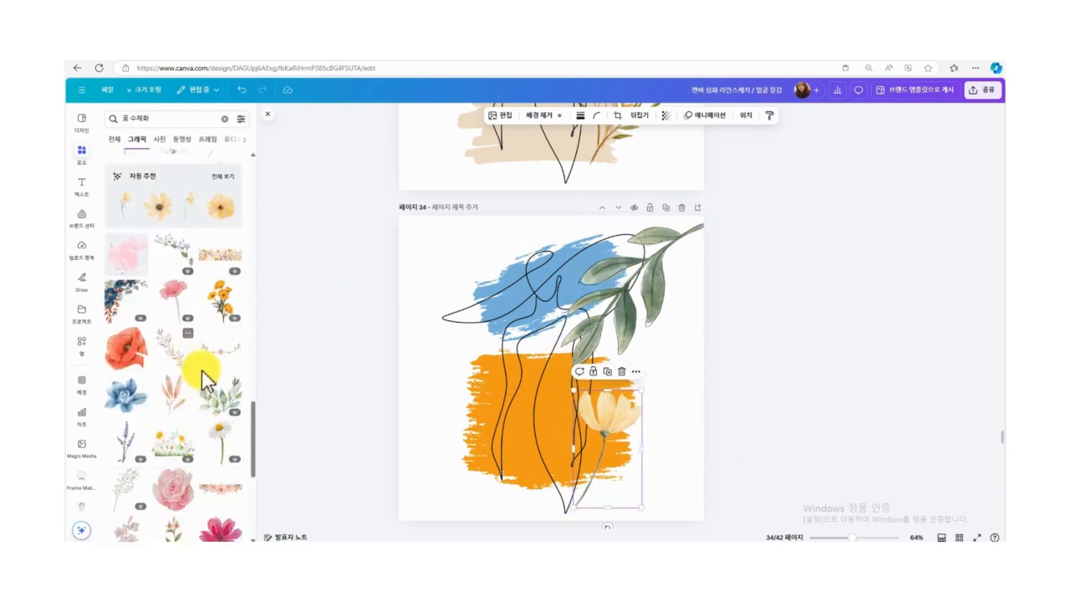
pyautogui.moveTo(619, 462); pyautogui.dragTo(614, 466)
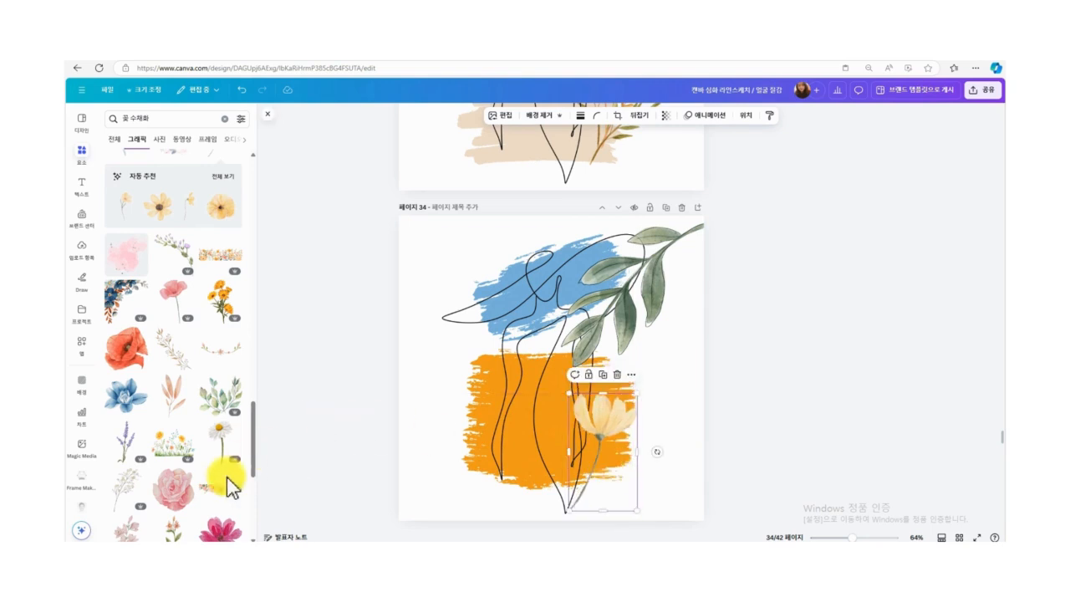
# Add the brown leafy sprig with small white blossoms to page 34, rotate it to about 168° and shrink it beside the hat brim.
pyautogui.scroll(-2, 181, 468)
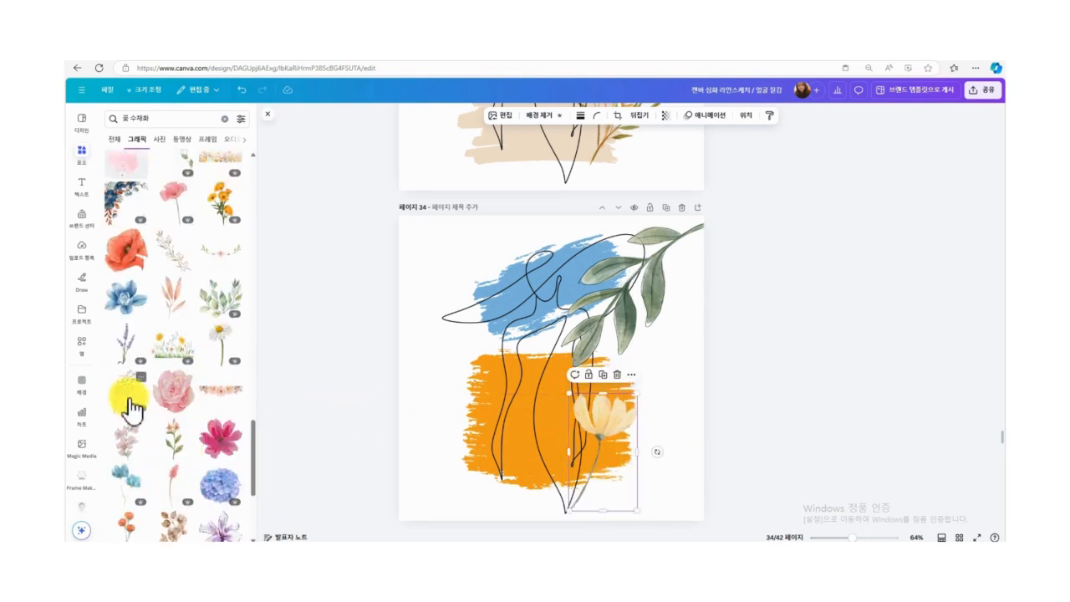
pyautogui.click(174, 255)
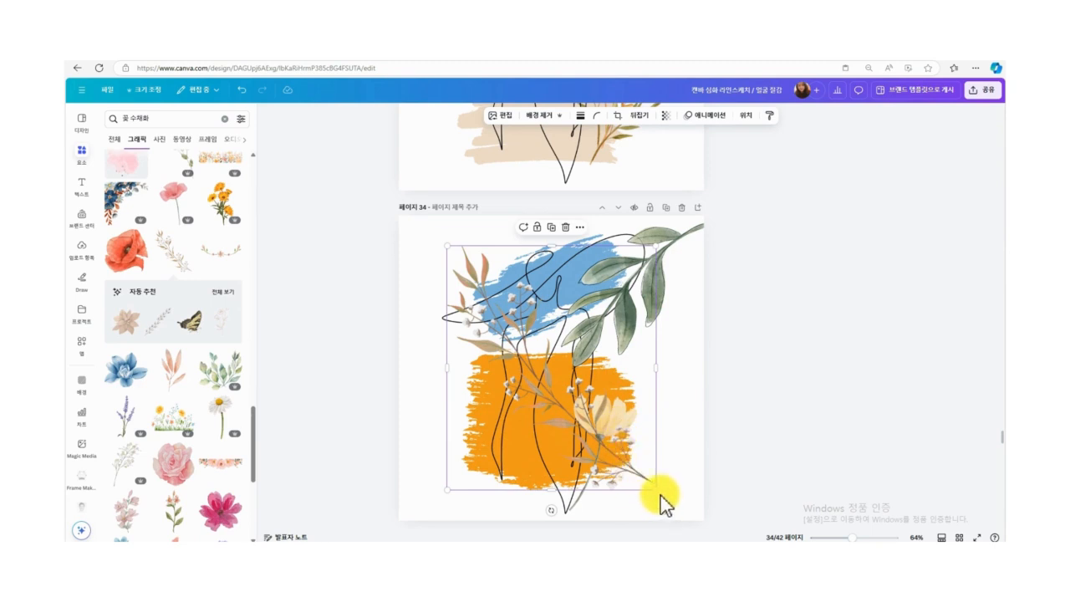
pyautogui.moveTo(551, 510); pyautogui.dragTo(535, 295)
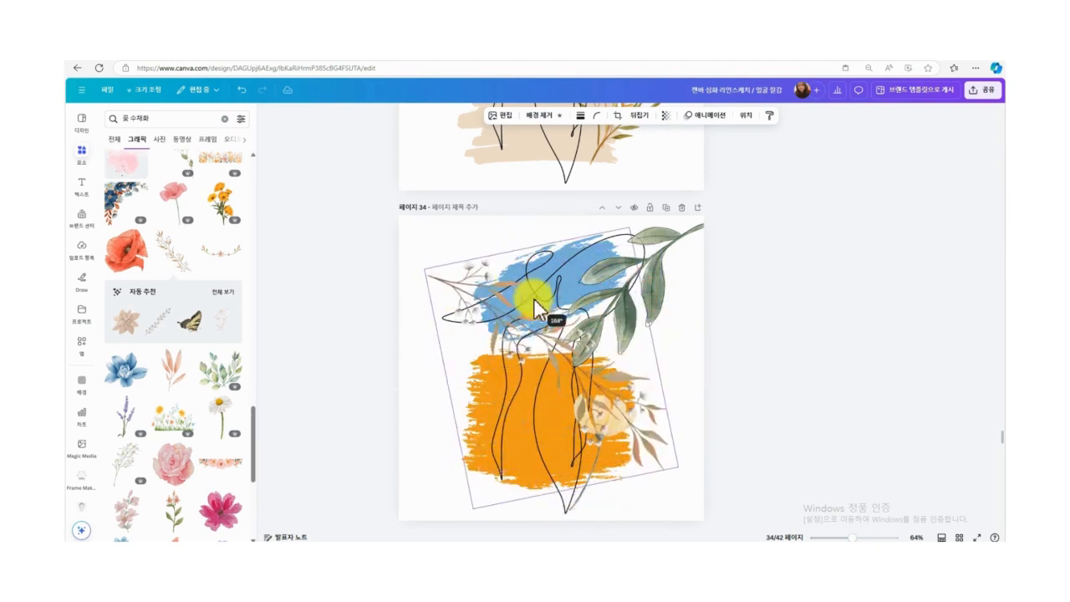
pyautogui.moveTo(686, 470); pyautogui.dragTo(485, 361)
pyautogui.click(786, 386)
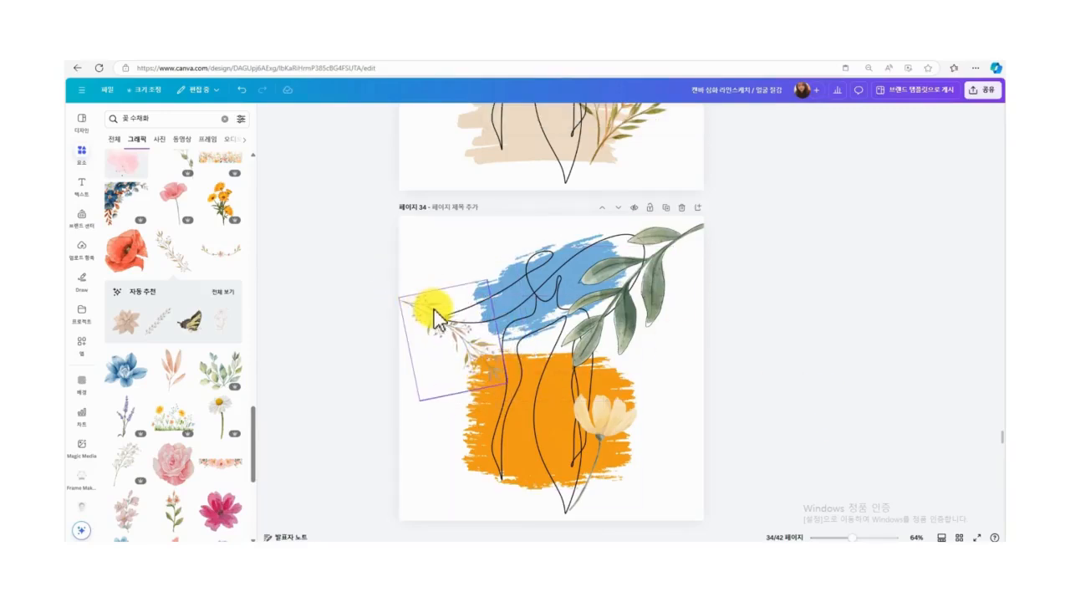
# Move the blossom sprig slightly down so it runs from beside the hat's left tip onto the orange patch's upper left corner.
pyautogui.moveTo(452, 294); pyautogui.dragTo(472, 330)
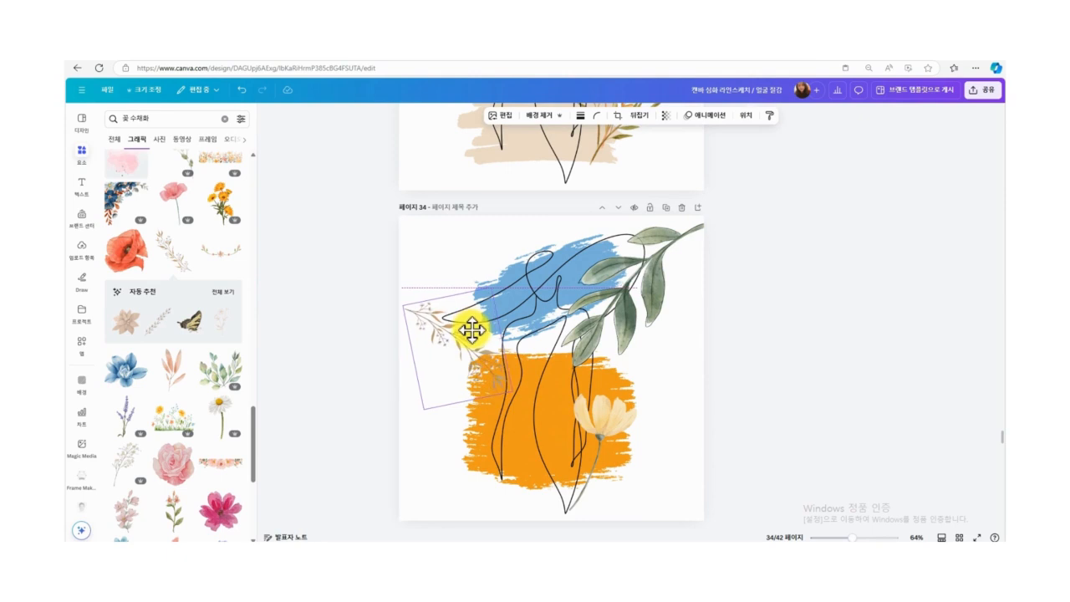
pyautogui.moveTo(471, 331); pyautogui.dragTo(473, 333)
pyautogui.click(963, 392)
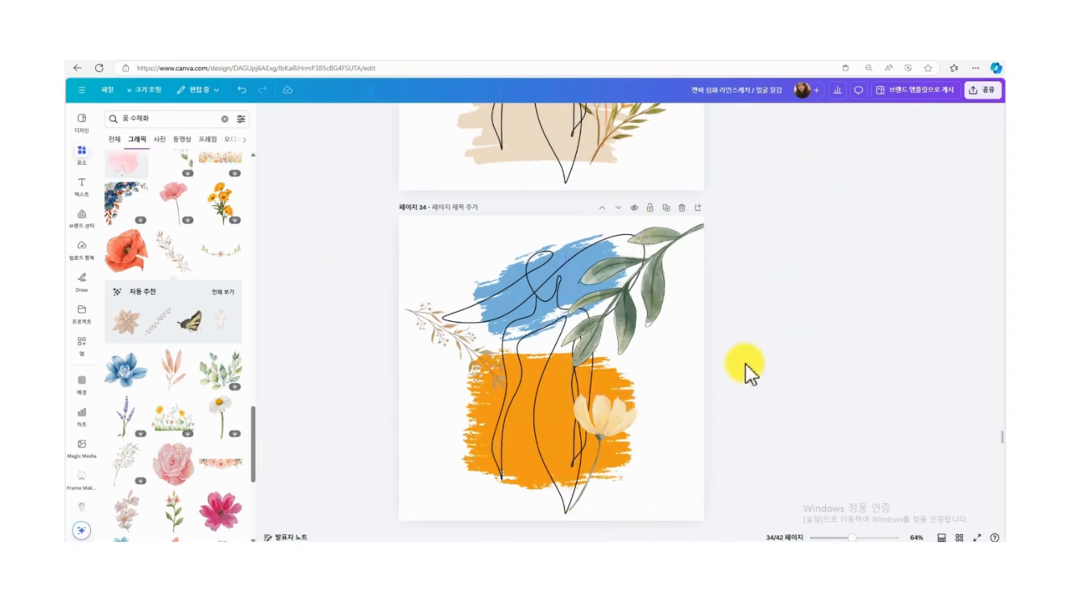
# Look back through the earlier line-art posters, from page 33 up to page 28 and beyond.
pyautogui.scroll(-1, 747, 372)
pyautogui.scroll(5, 748, 370)
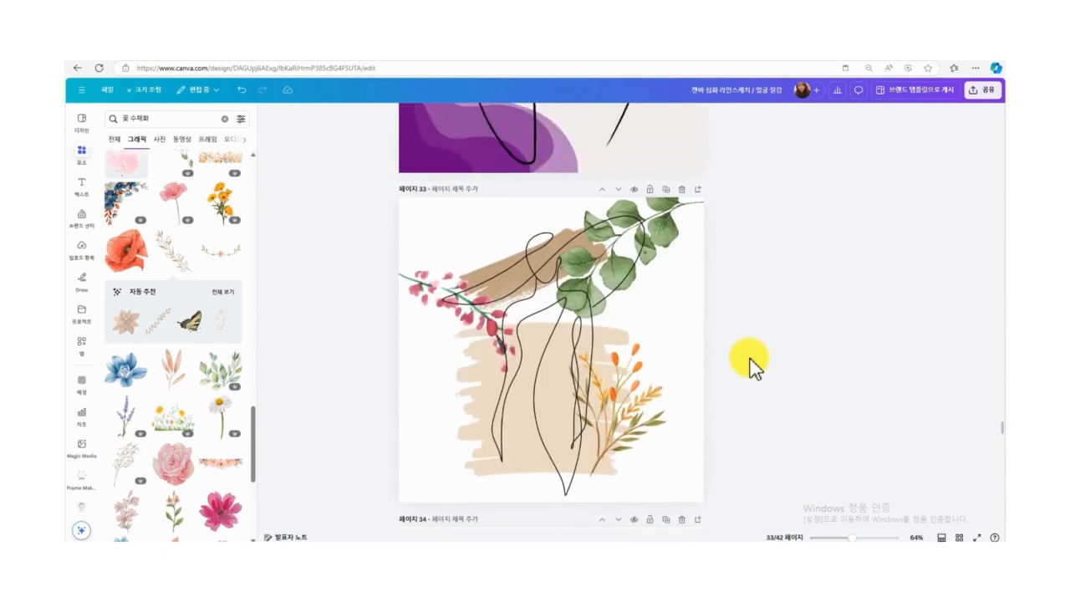
pyautogui.scroll(10, 749, 365)
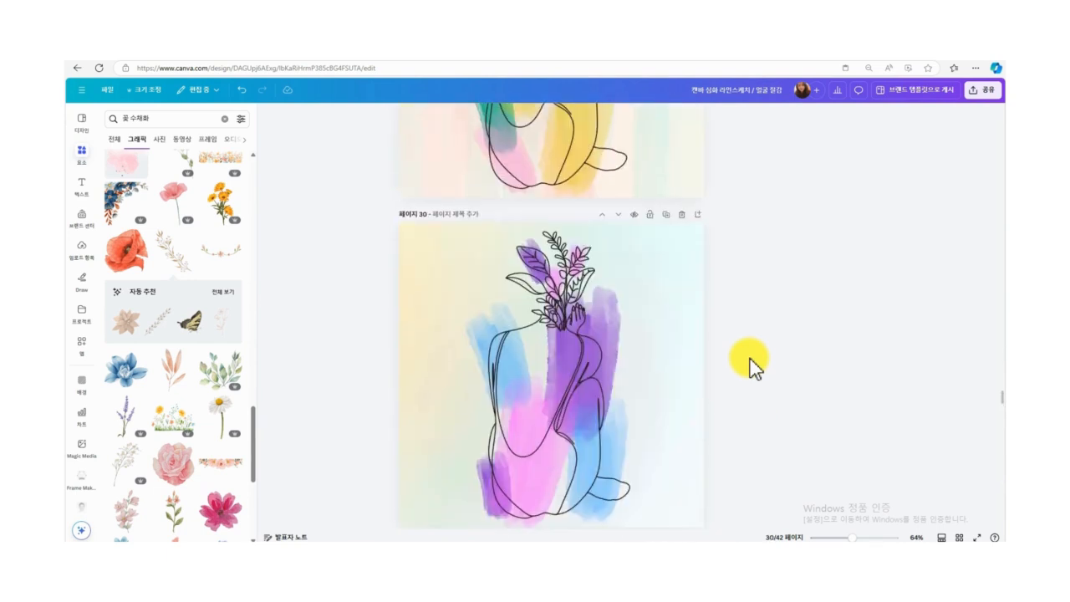
pyautogui.scroll(8, 750, 366)
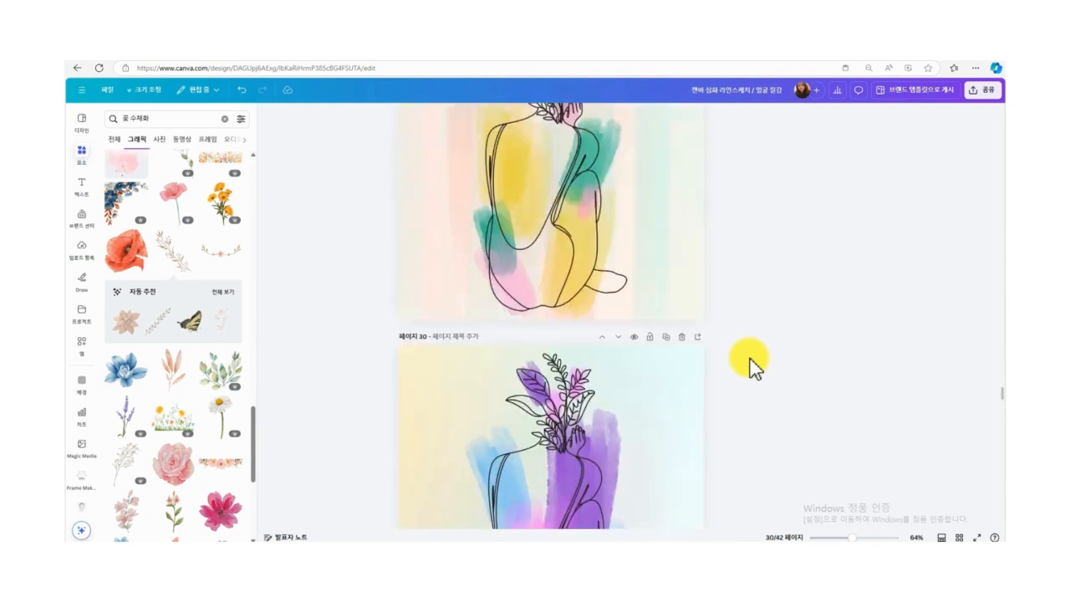
pyautogui.scroll(10, 750, 365)
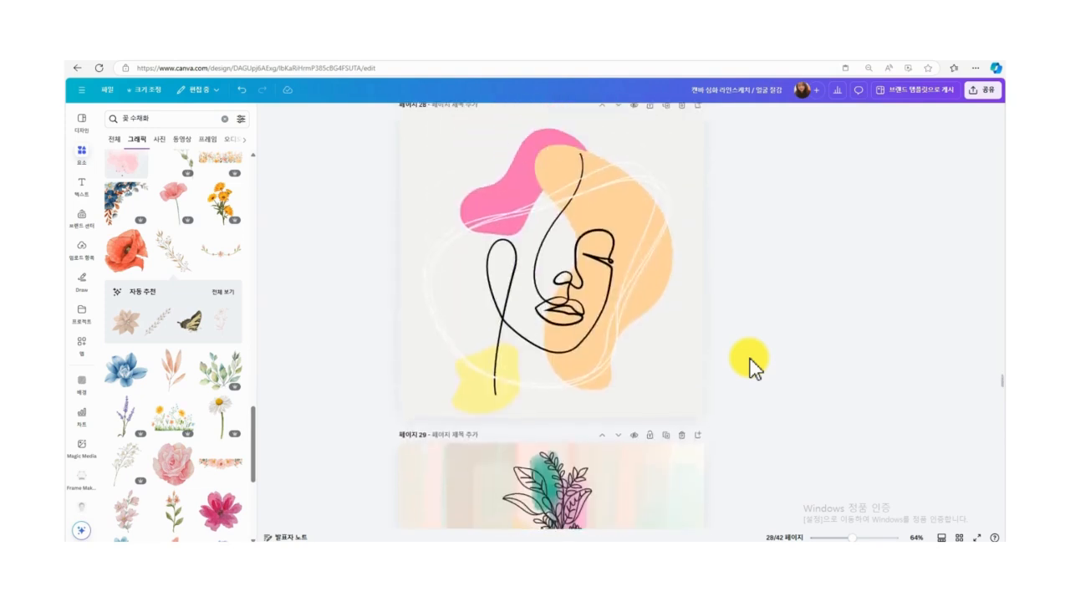
pyautogui.scroll(8, 749, 365)
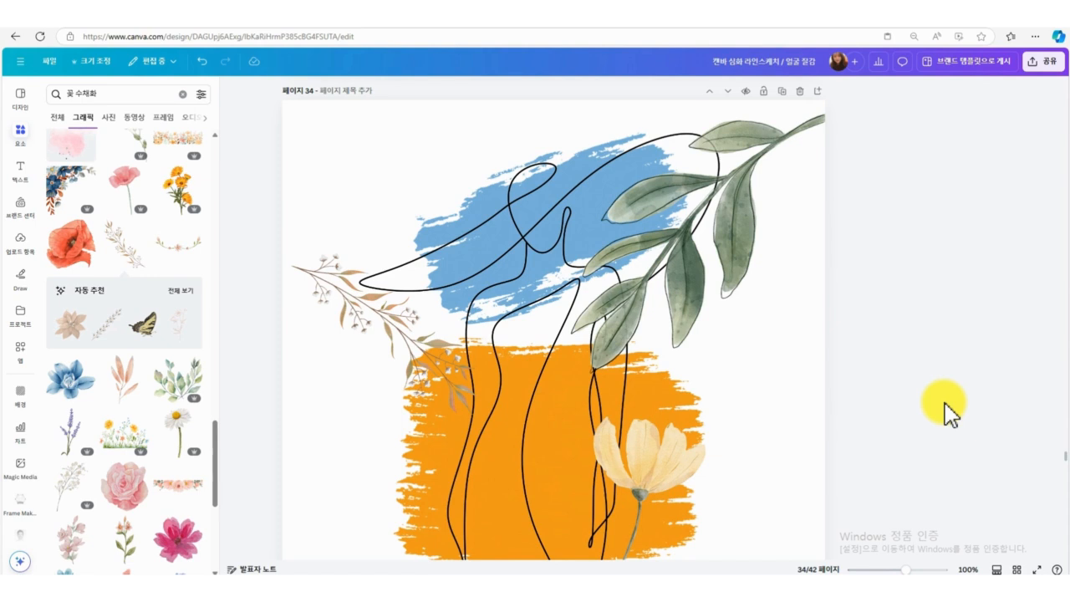
# Review the finished page 34 poster, the product mockups on pages 35 to 39 and the week 2 assignment on page 40.
pyautogui.scroll(-1, 946, 412)
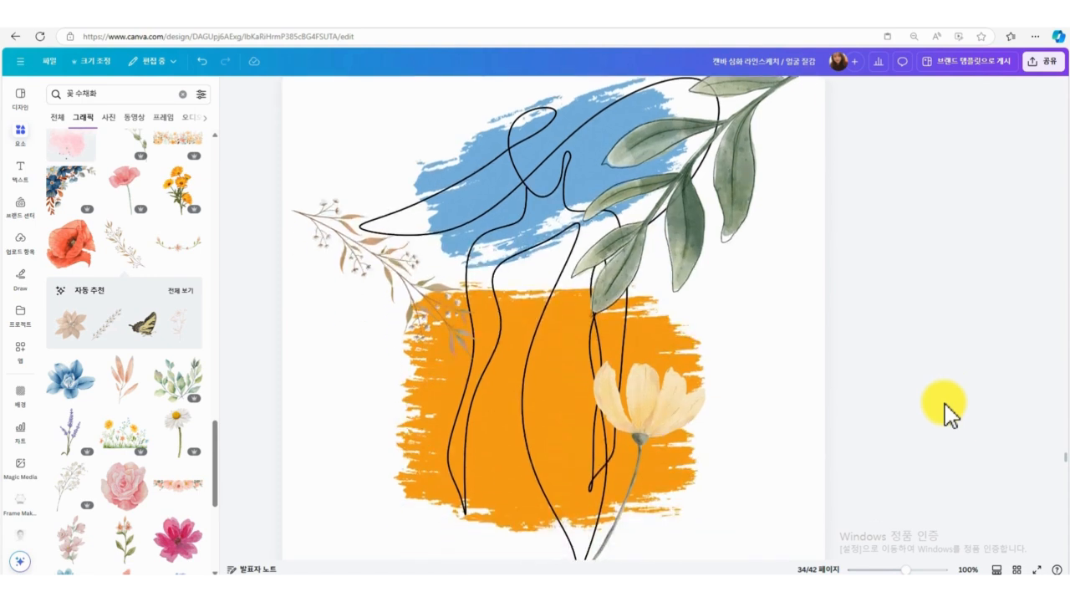
pyautogui.scroll(-5, 944, 402)
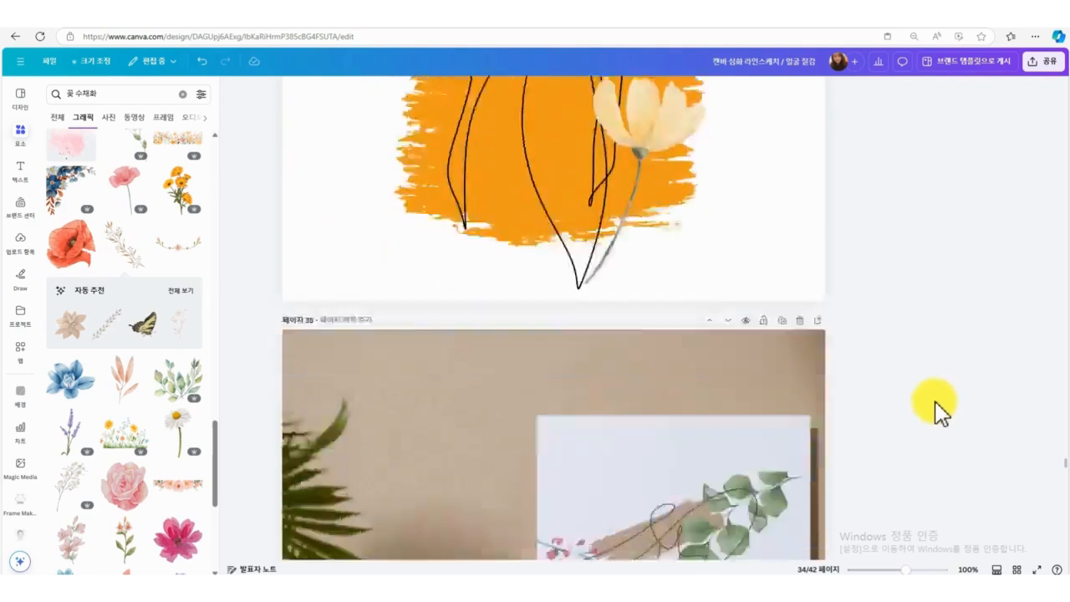
pyautogui.scroll(-5, 940, 410)
pyautogui.scroll(-1, 940, 409)
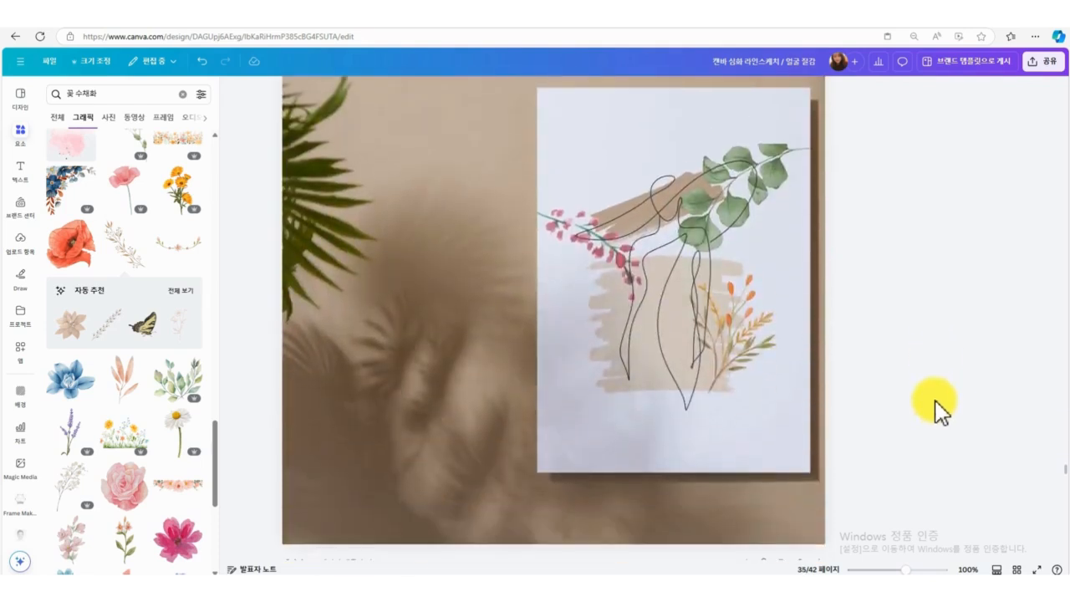
pyautogui.scroll(-9, 941, 409)
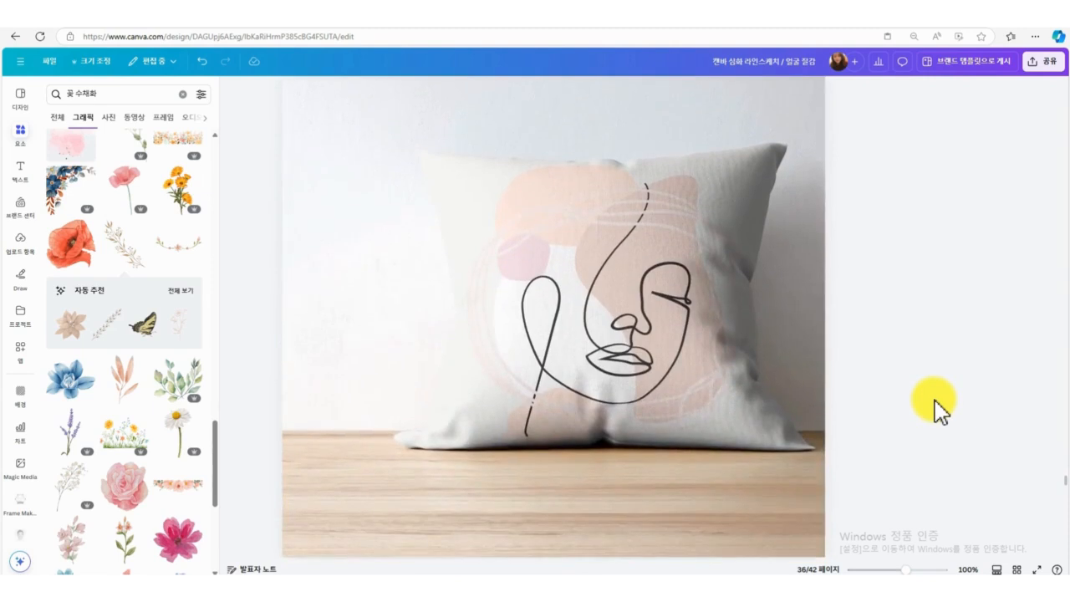
pyautogui.scroll(-1, 940, 410)
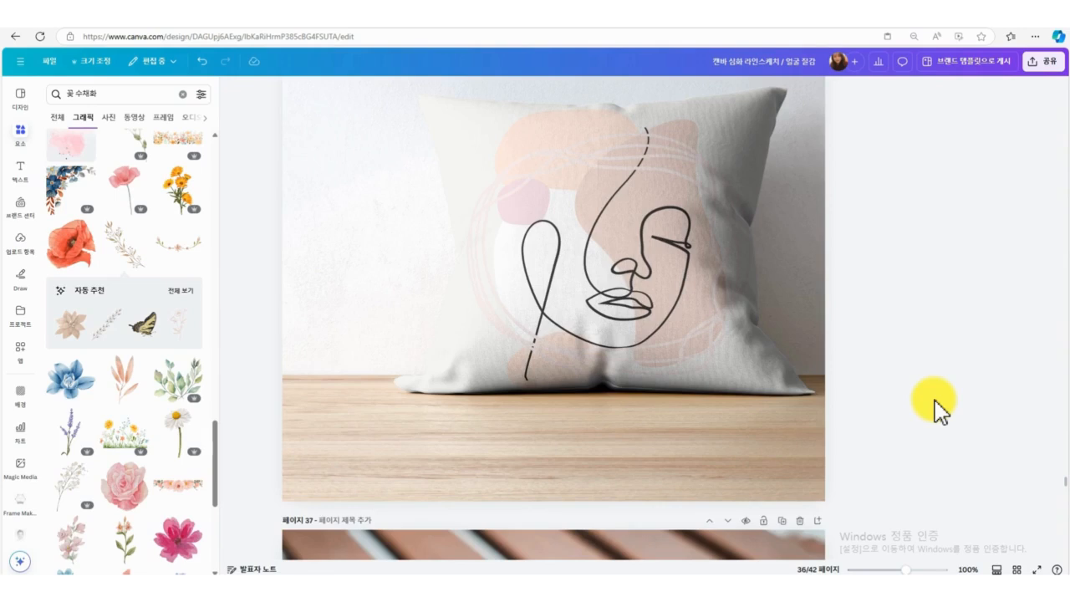
pyautogui.scroll(-10, 941, 409)
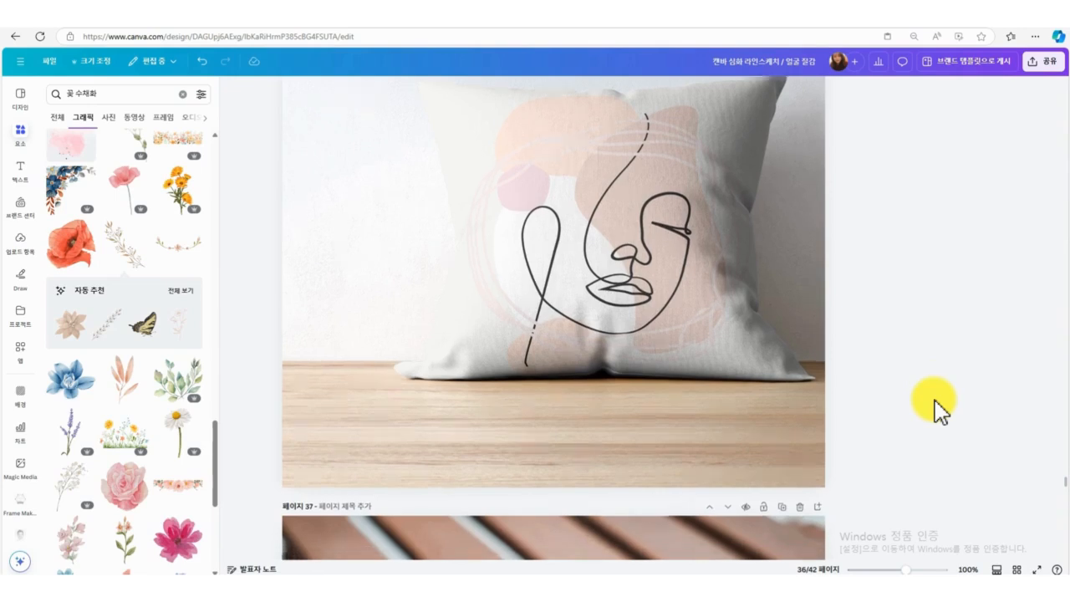
pyautogui.scroll(-10, 940, 410)
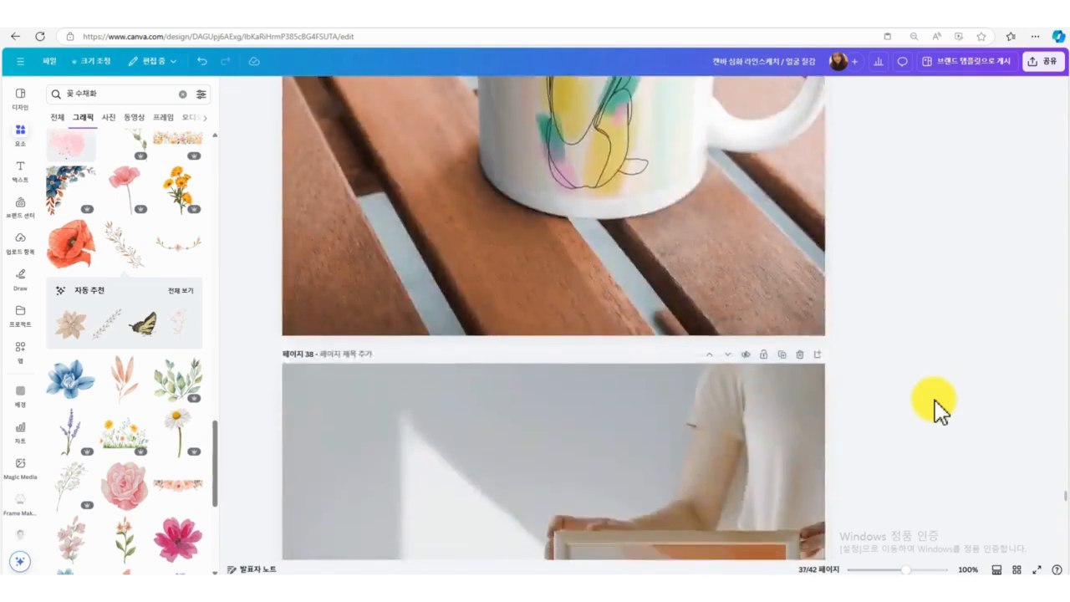
pyautogui.scroll(-3, 941, 410)
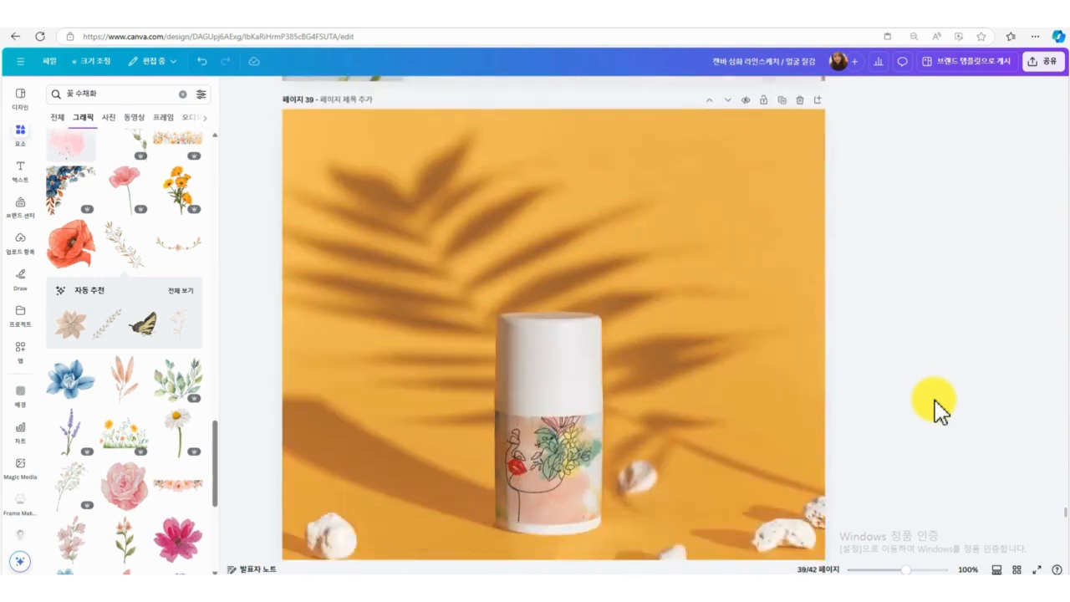
pyautogui.scroll(-5, 941, 409)
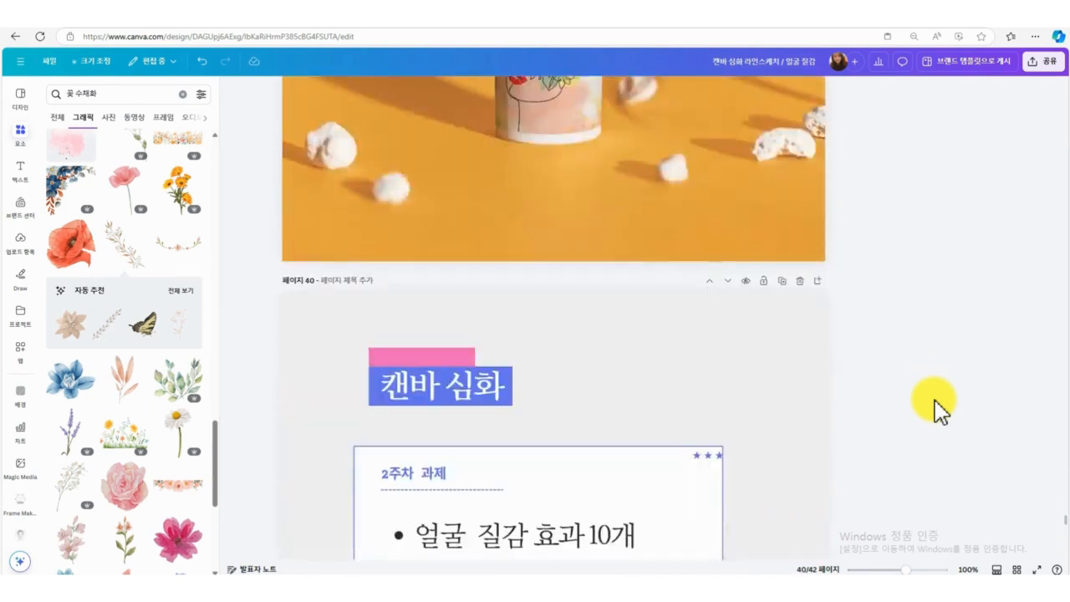
pyautogui.scroll(-1, 940, 409)
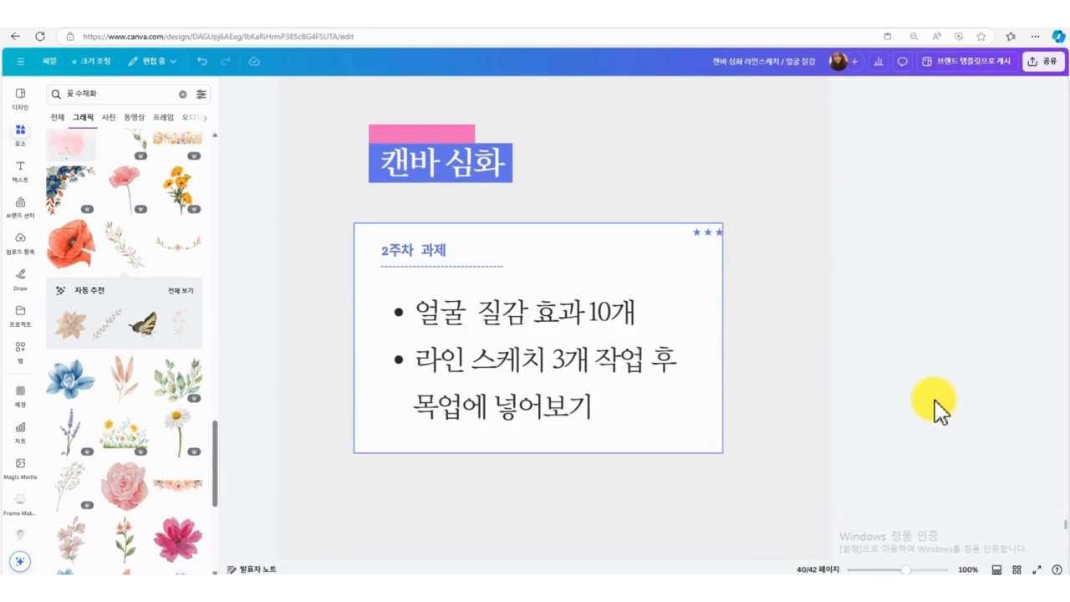